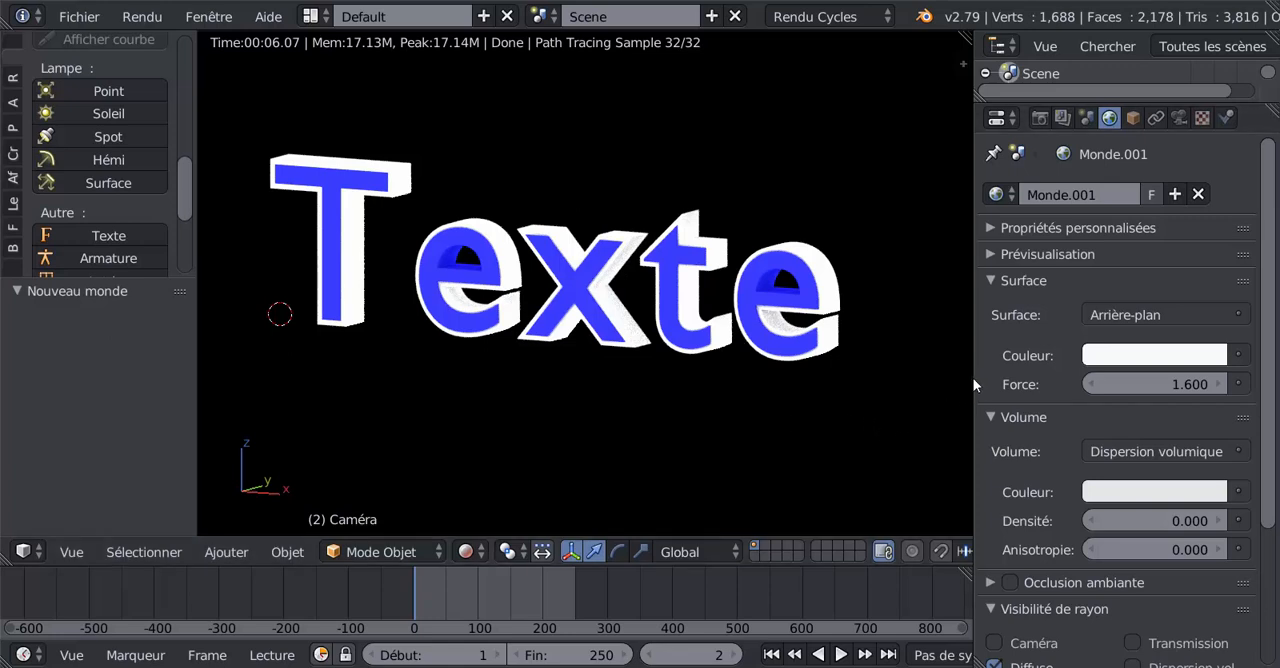
# - Switch to the browser, look over the YouTube page "Blender 3 D - Une mini pelle hydraulique" and play its video
pyautogui.moveTo(973, 378); pyautogui.dragTo(1084, 385)
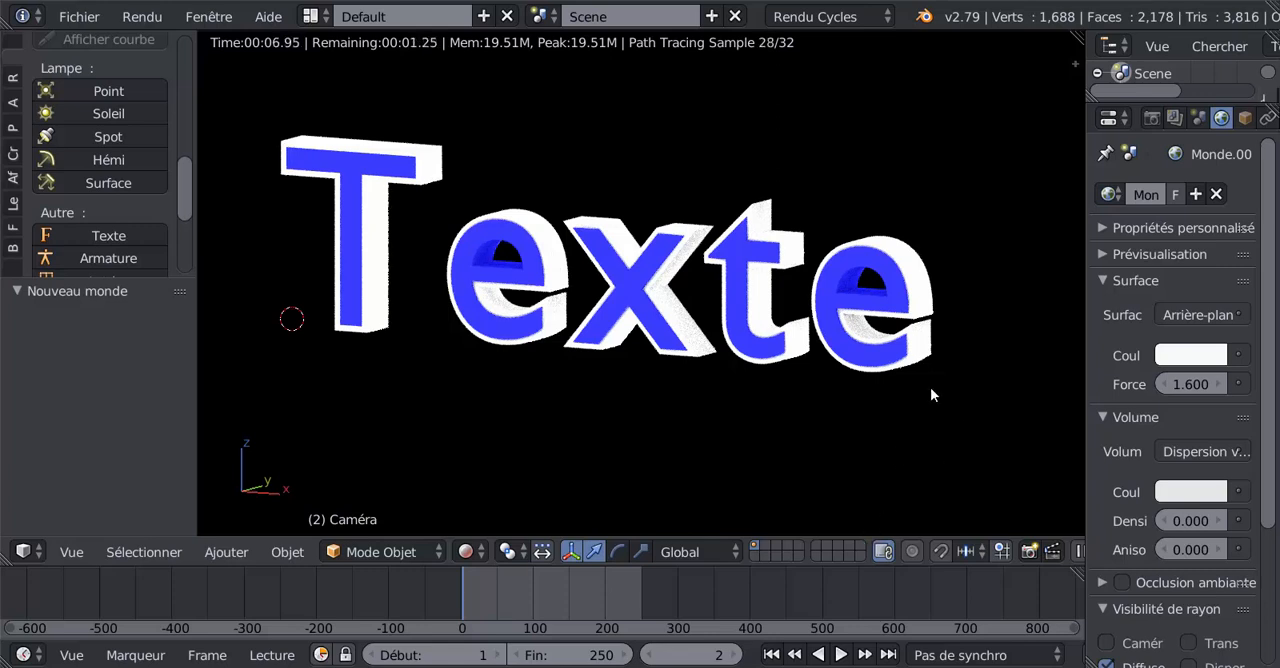
pyautogui.moveTo(841, 667)
pyautogui.click(836, 638)
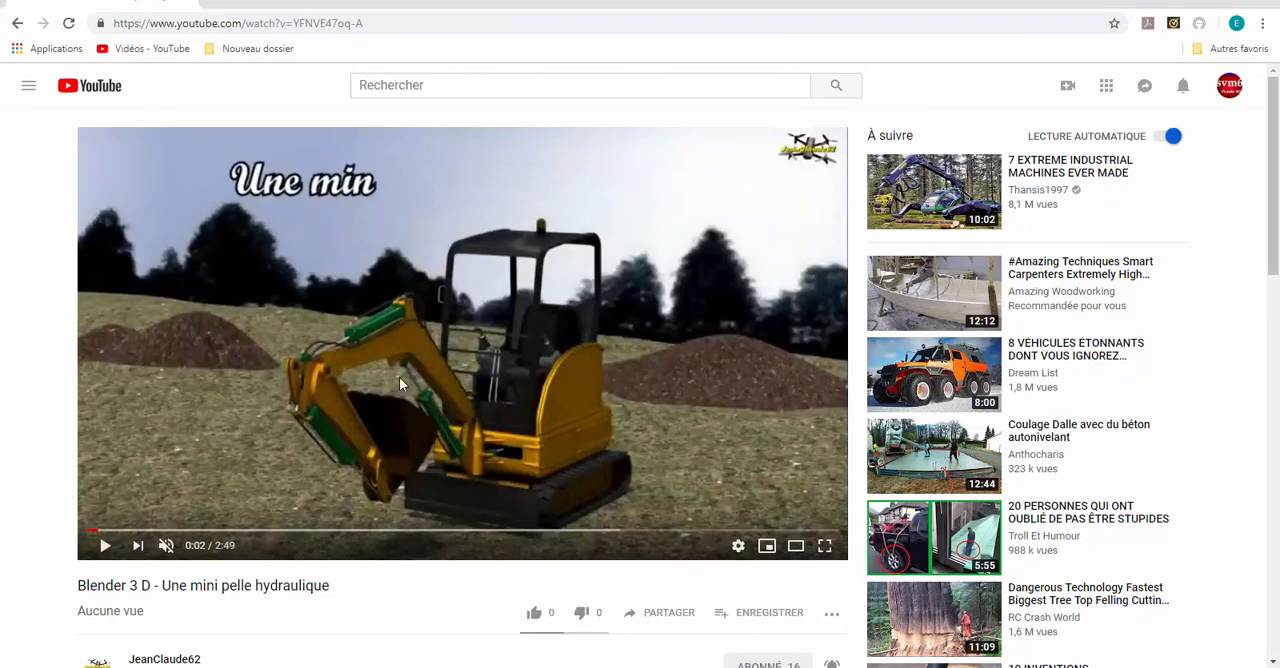
pyautogui.scroll(-2, 334, 563)
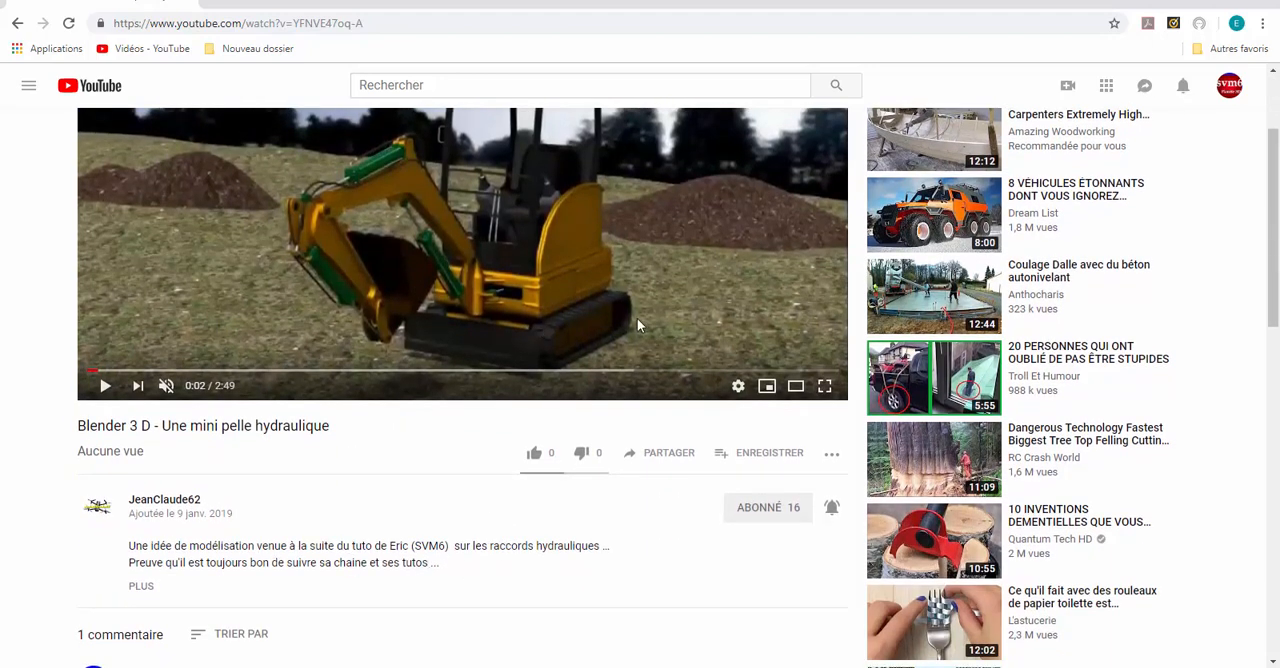
pyautogui.scroll(2, 498, 415)
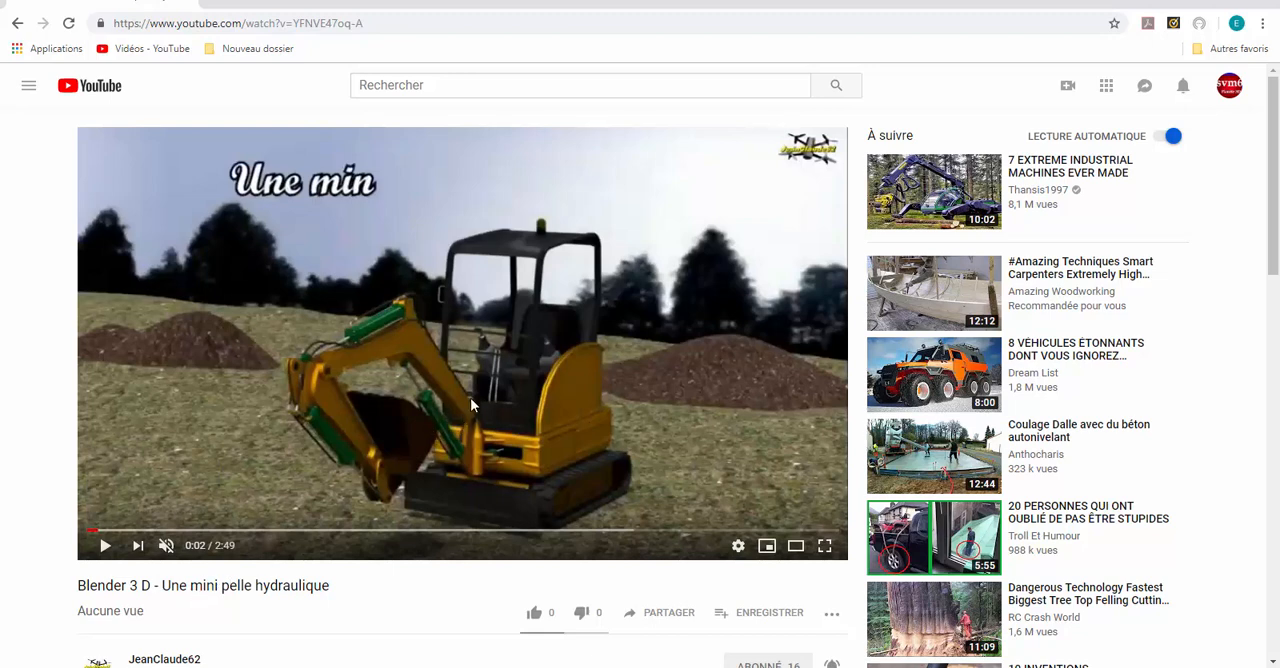
pyautogui.scroll(-2, 490, 380)
pyautogui.scroll(2, 505, 373)
pyautogui.click(104, 546)
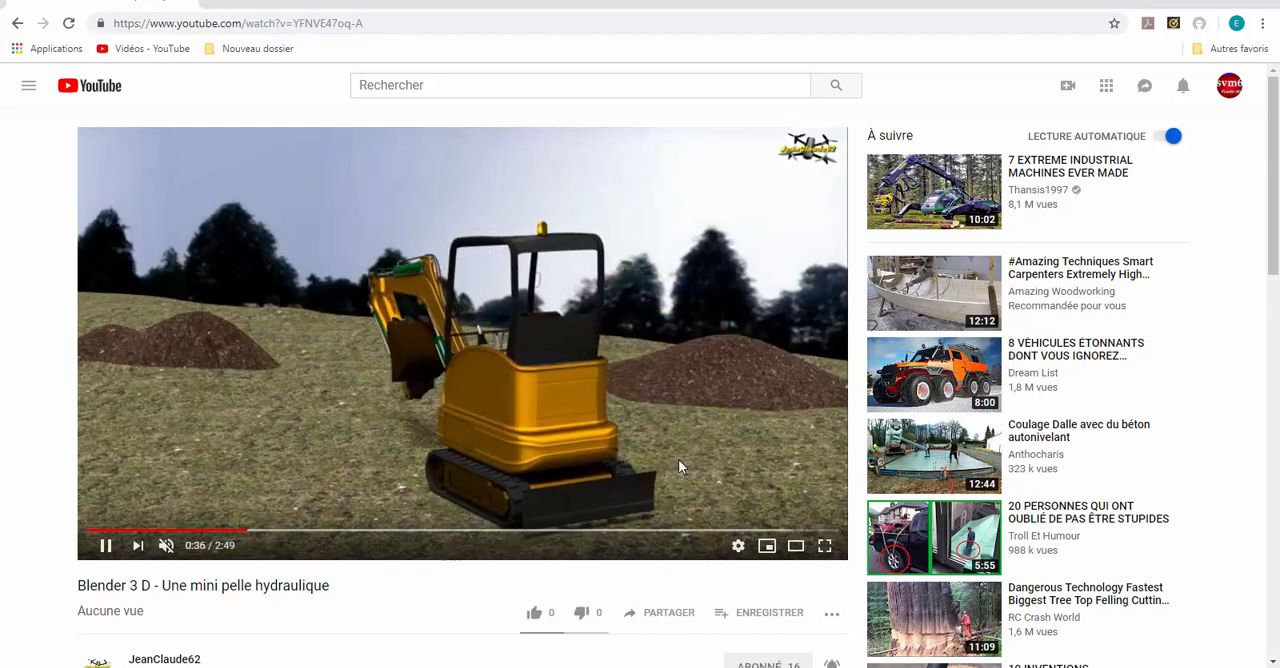
# - Switch back to Blender and examine the rendered blue and white 3D text
pyautogui.hotkey('alt', 'Tab')
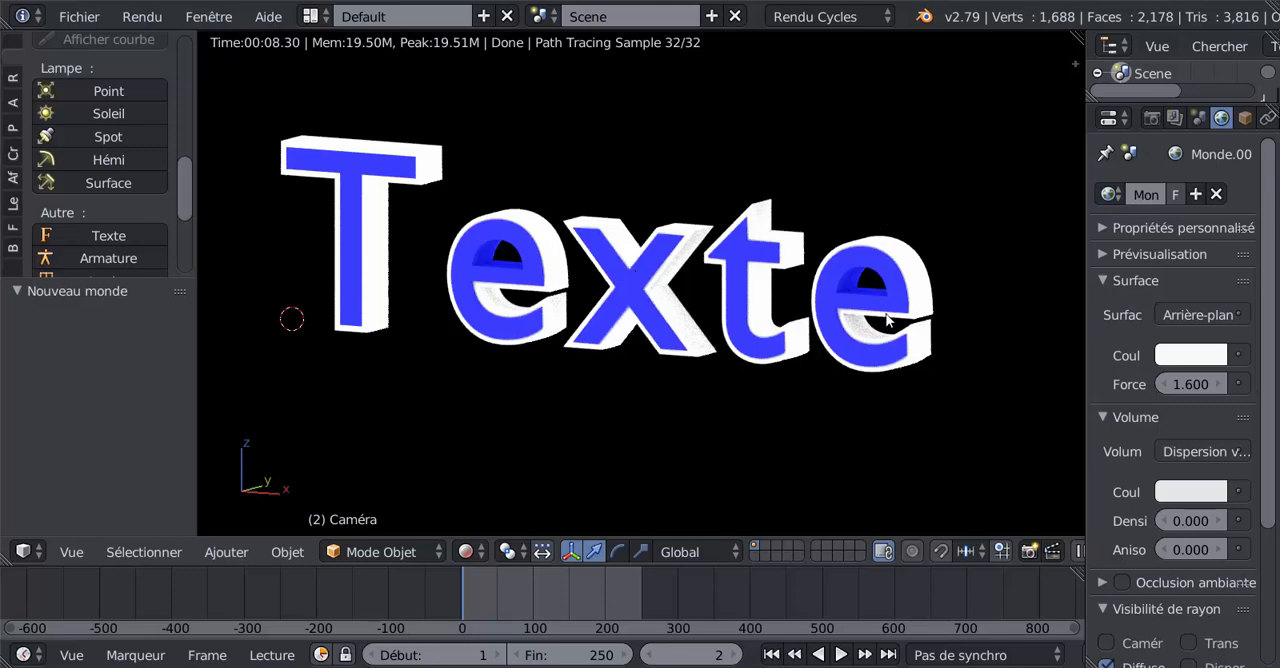
pyautogui.scroll(1, 886, 314)
pyautogui.scroll(-1, 886, 314)
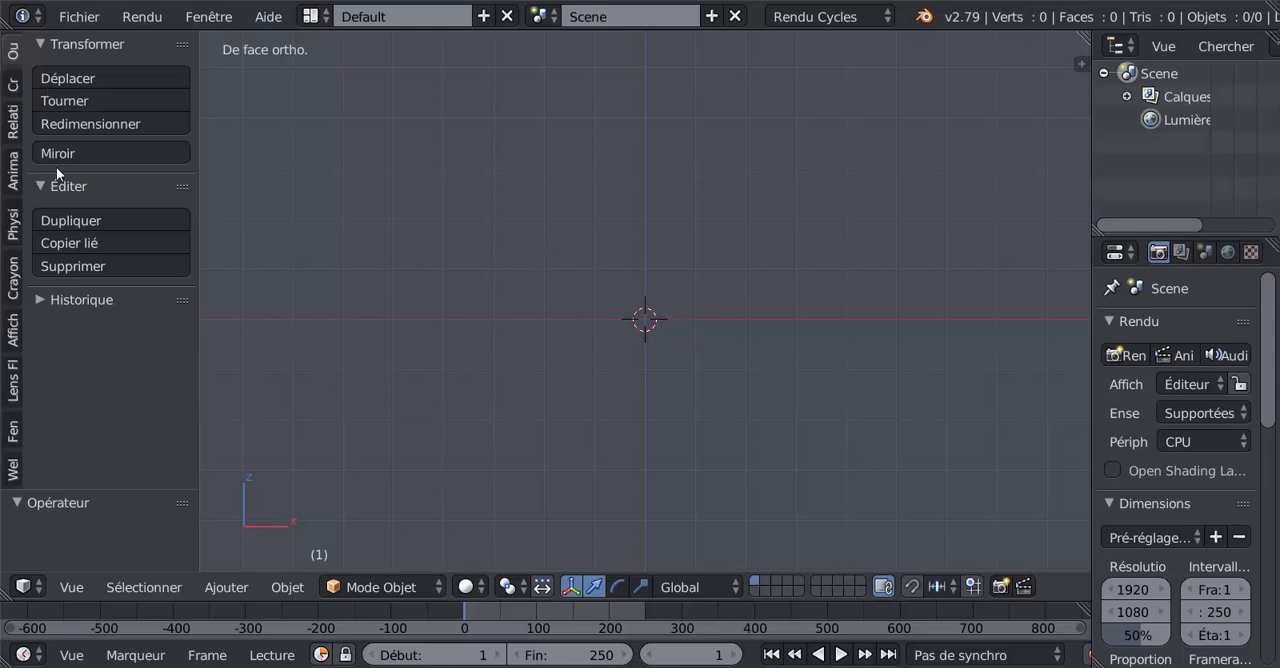
# - Add a text object (Texte) at the origin of the empty scene
pyautogui.click(12, 86)
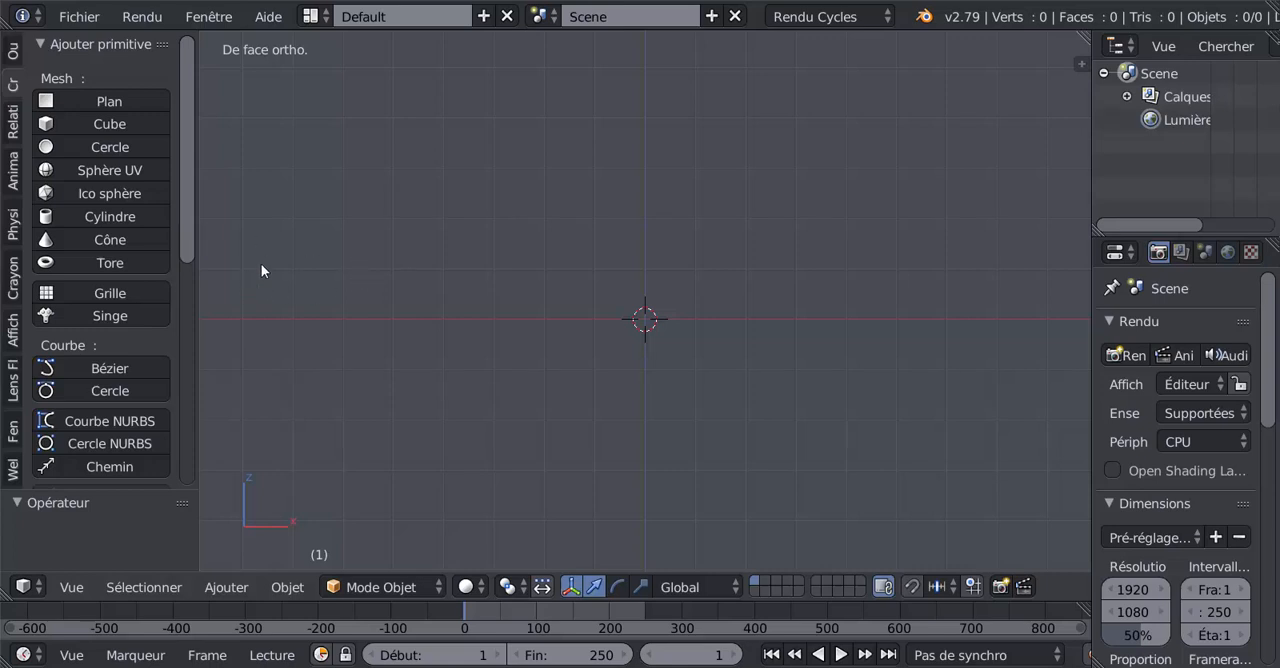
pyautogui.scroll(-7, 201, 318)
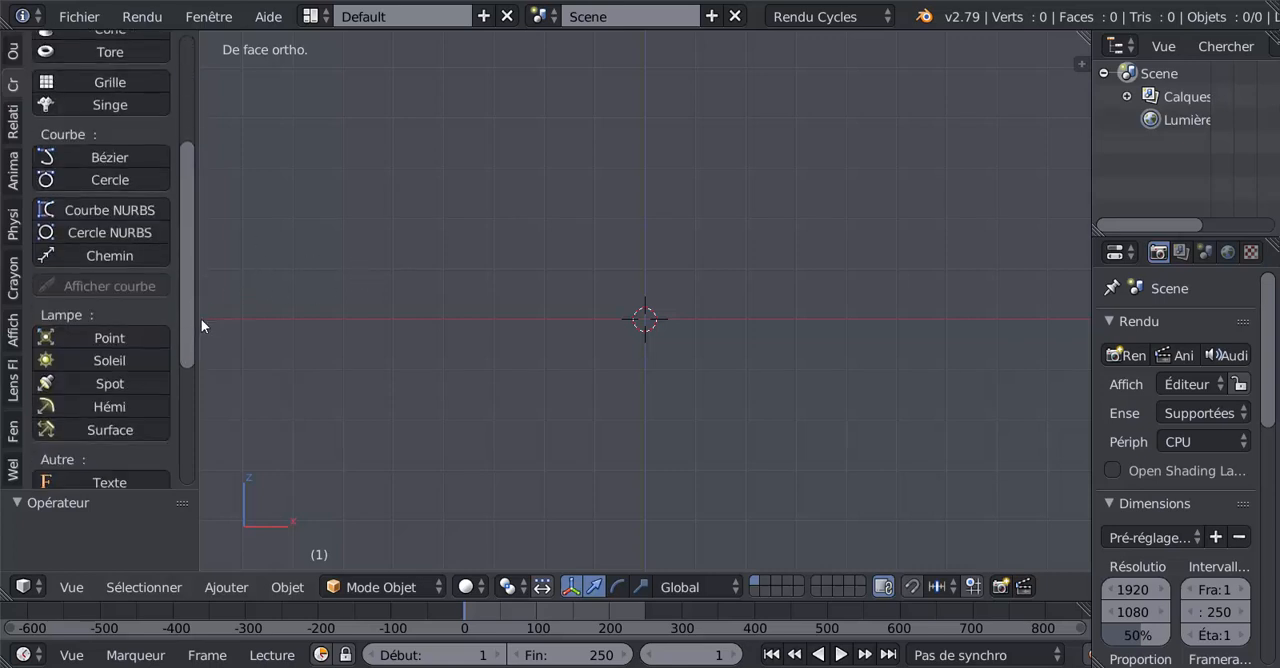
pyautogui.scroll(3, 198, 341)
pyautogui.scroll(-5, 199, 390)
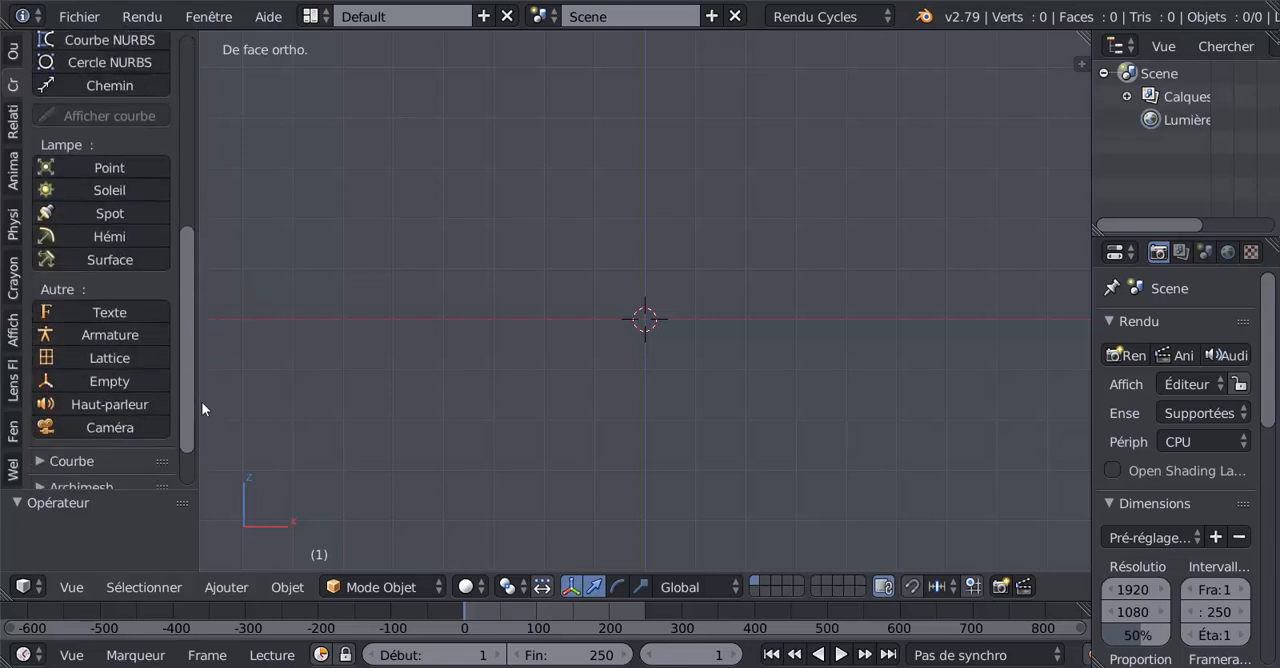
pyautogui.scroll(-1, 202, 417)
pyautogui.scroll(1, 201, 395)
pyautogui.scroll(5, 201, 375)
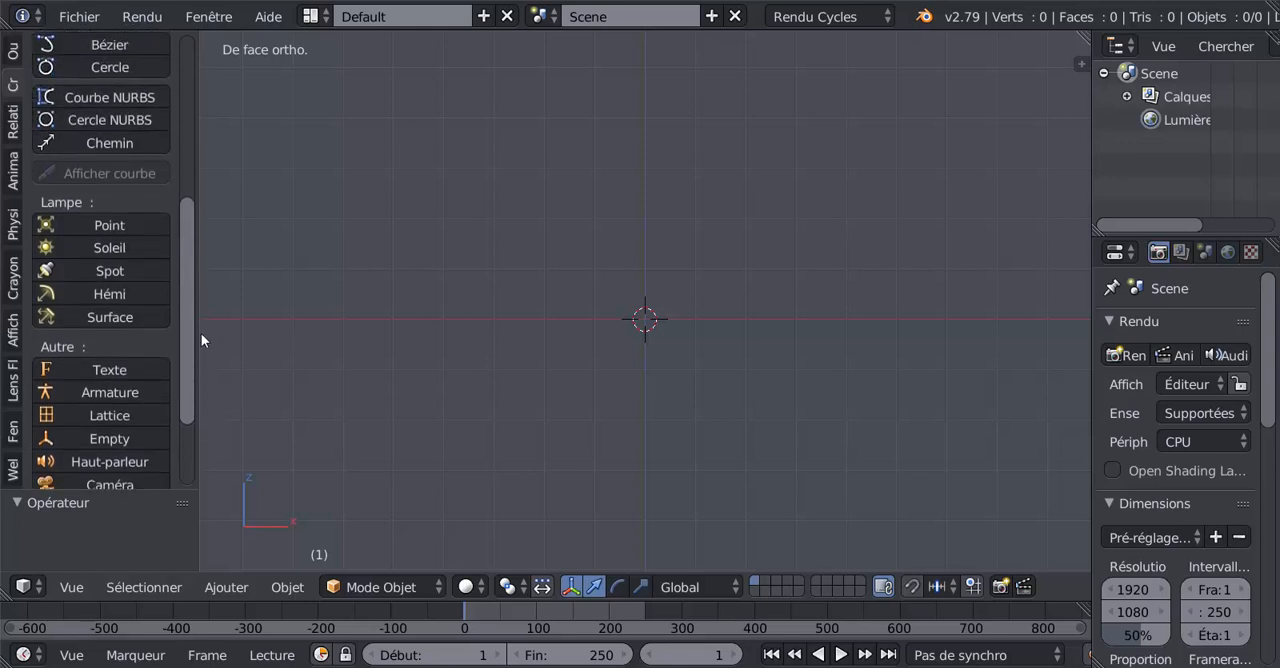
pyautogui.scroll(1, 190, 265)
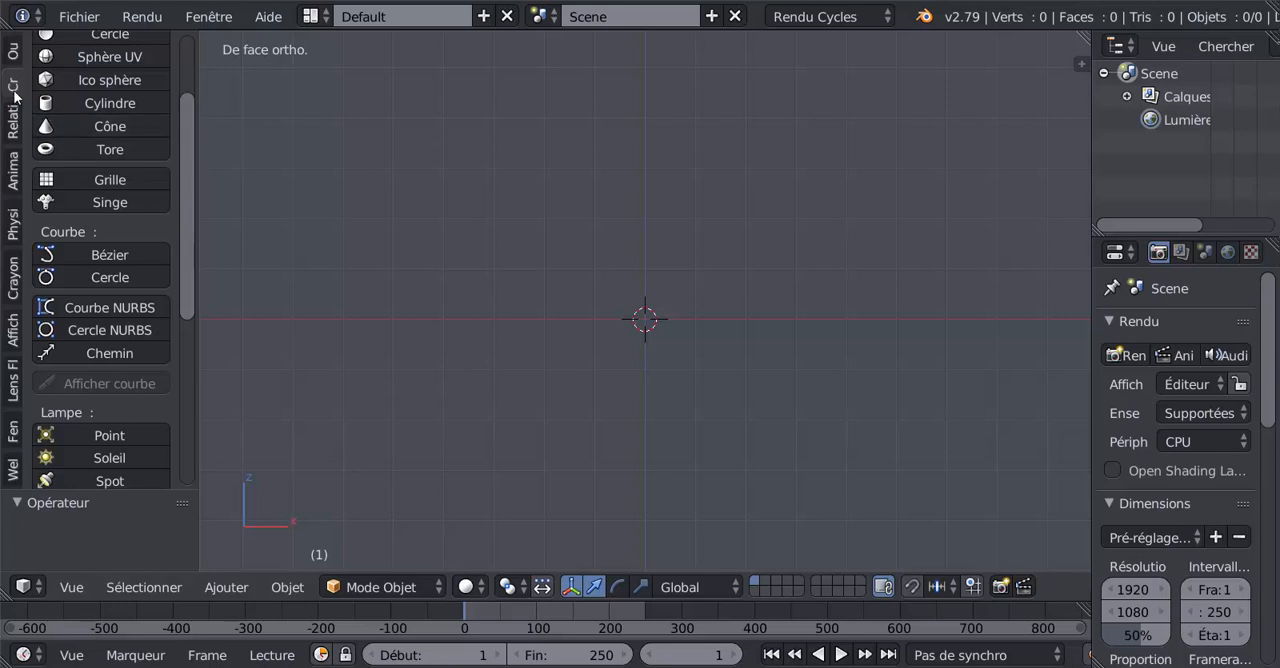
pyautogui.scroll(-3, 82, 320)
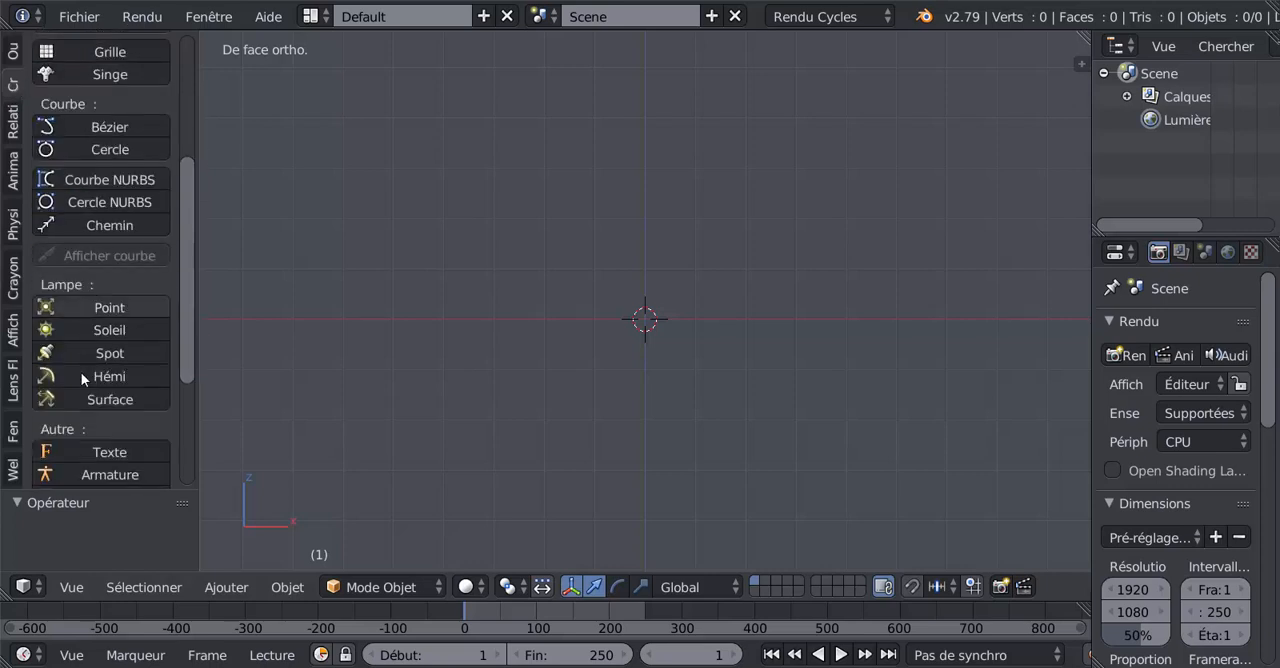
pyautogui.click(70, 452)
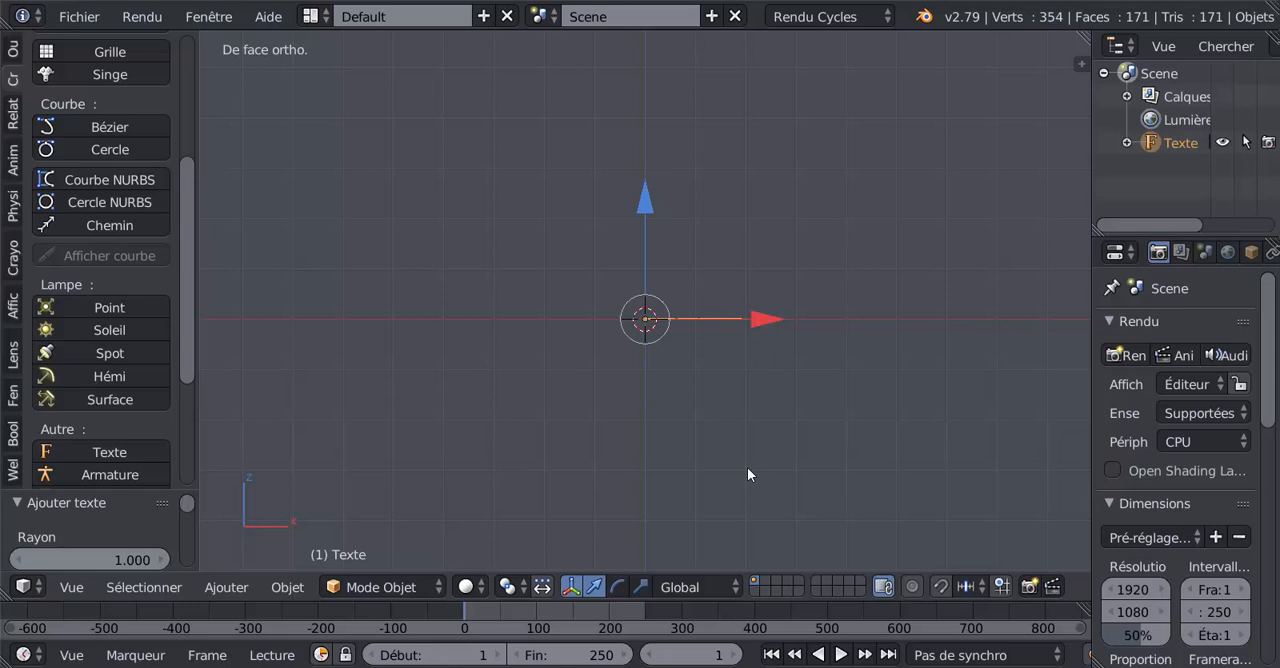
# - Rotate the text object 90° about the global X axis
pyautogui.write('rx')
pyautogui.write('90')
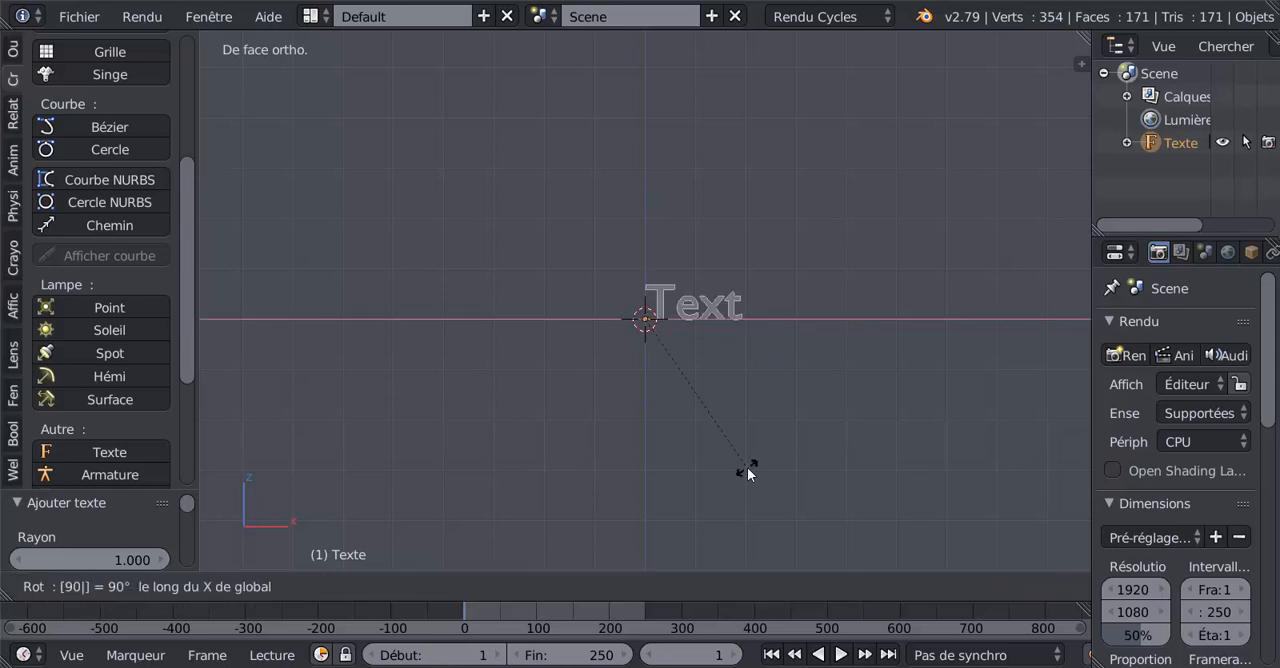
pyautogui.press('Return')
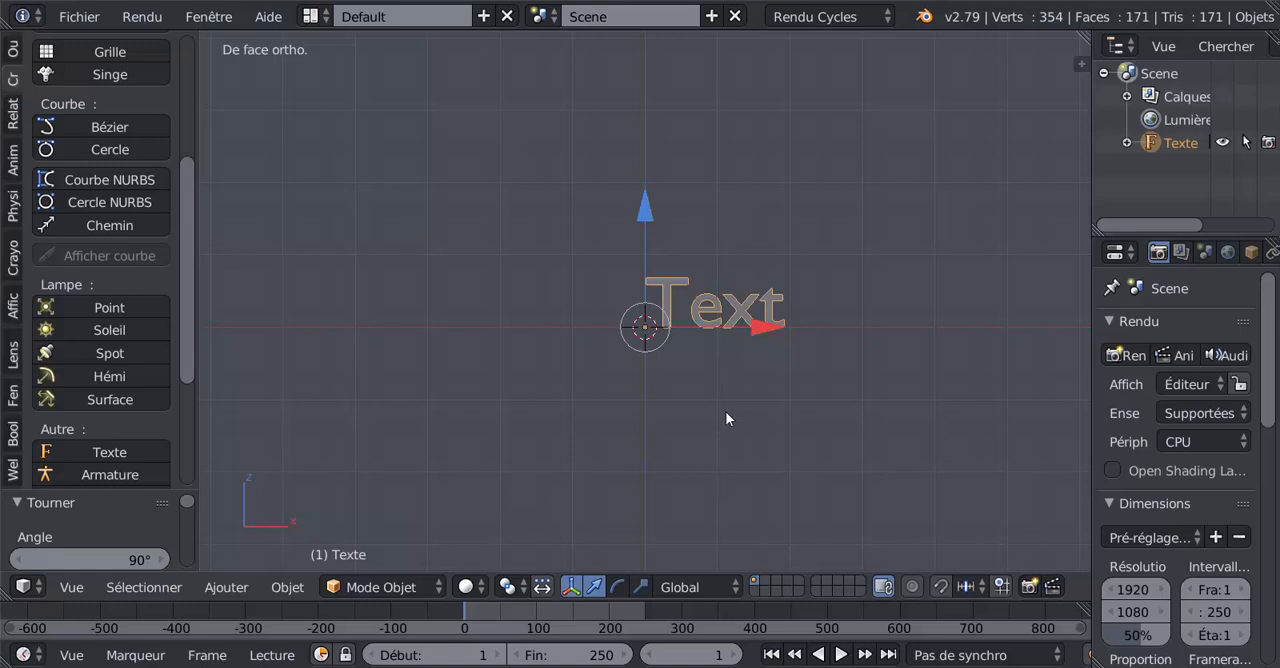
# - Enter Edit Mode on the text object and change its wording to "Texte"
pyautogui.press('Tab')
pyautogui.write('e')
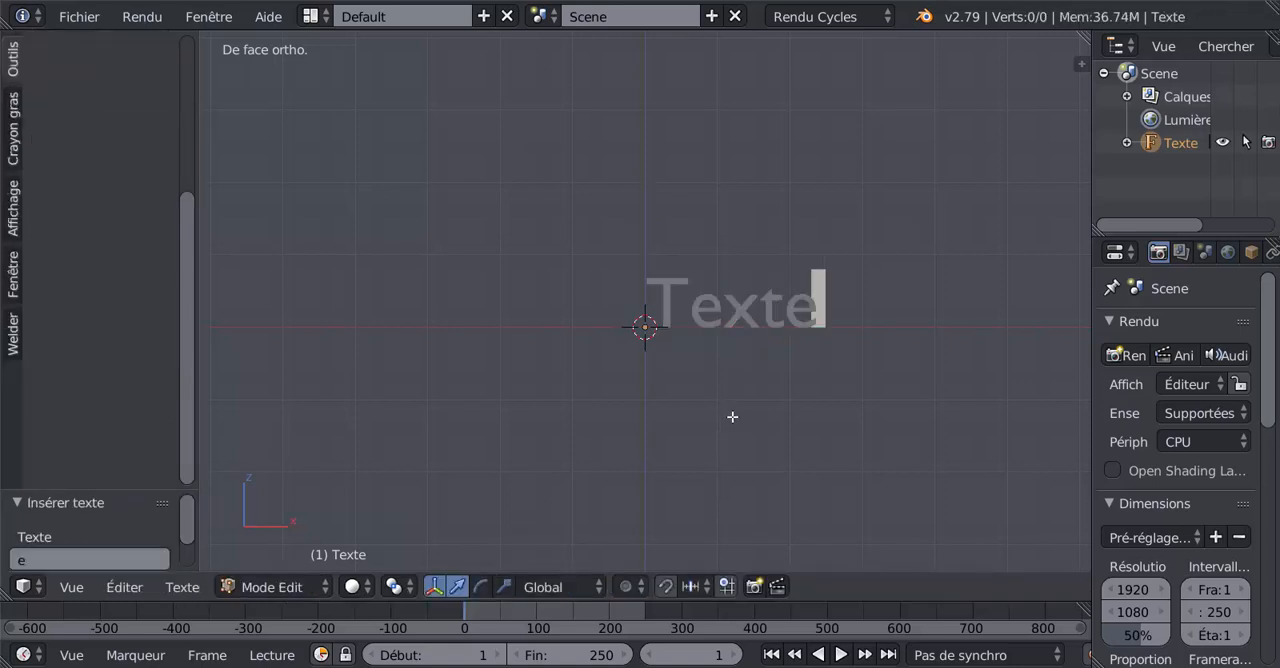
pyautogui.scroll(2, 850, 402)
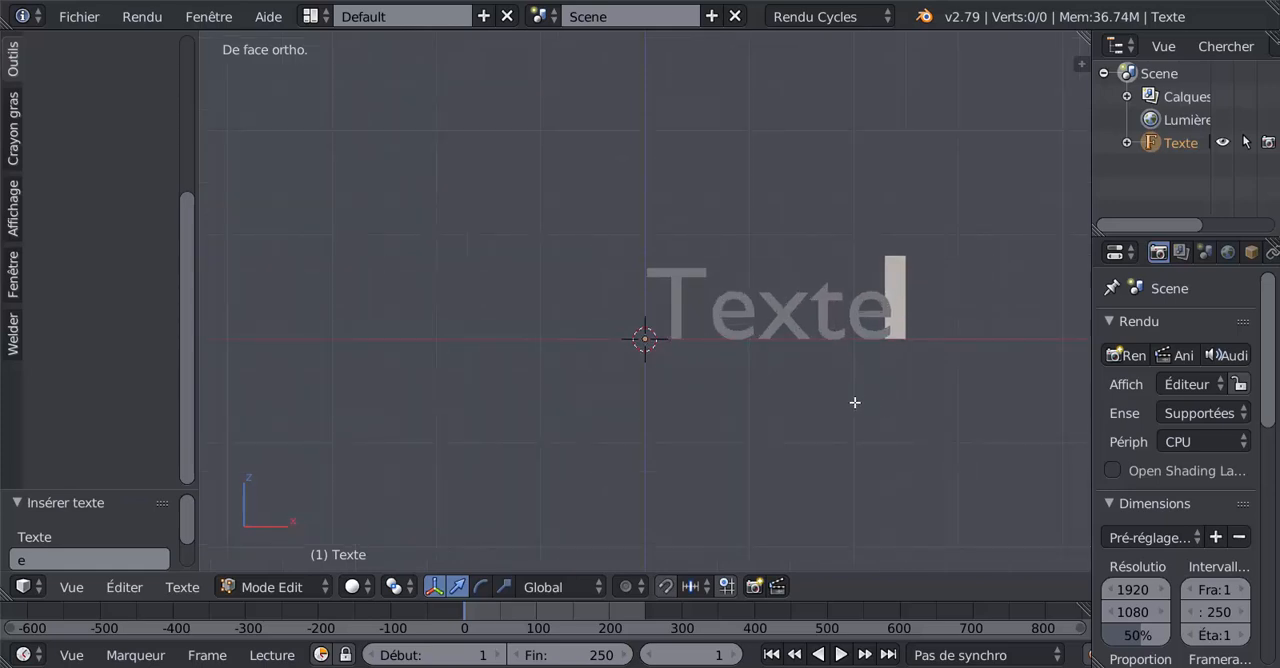
pyautogui.keyDown('shift'); pyautogui.moveTo(854, 402); pyautogui.dragTo(723, 417, button='middle'); pyautogui.keyUp('shift')
pyautogui.scroll(2, 723, 417)
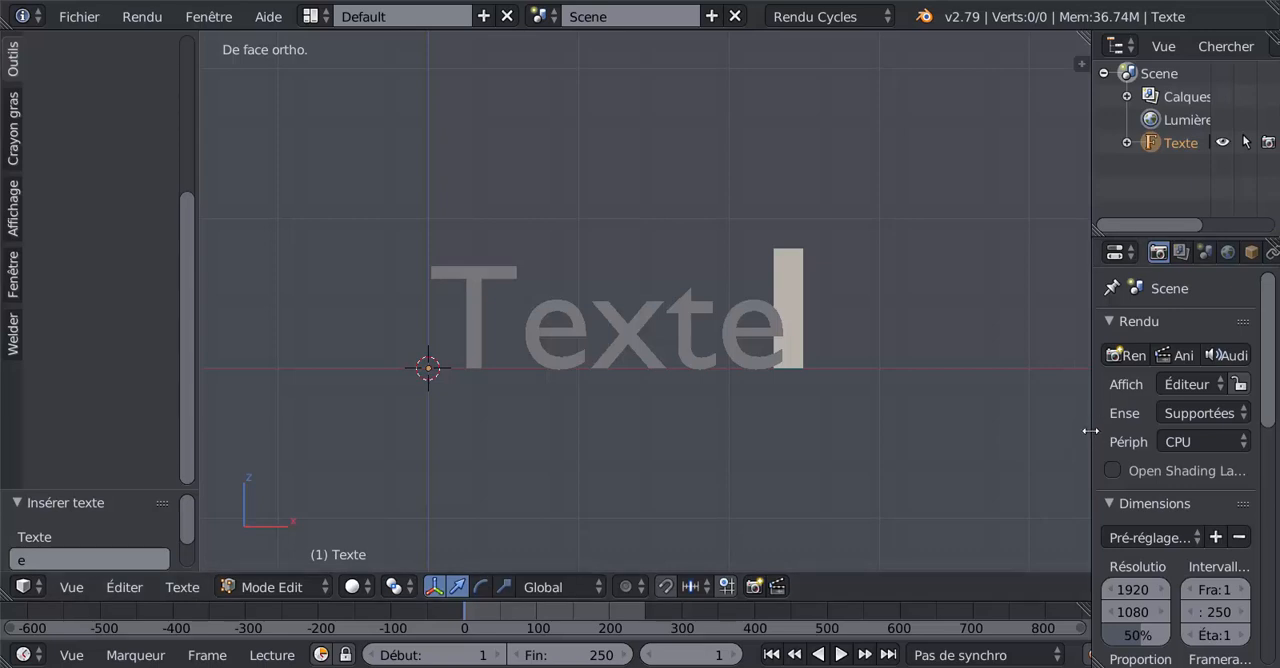
# - Show the text object's font data settings and enlarge the properties editor in width and height
pyautogui.moveTo(1090, 430); pyautogui.dragTo(1018, 424)
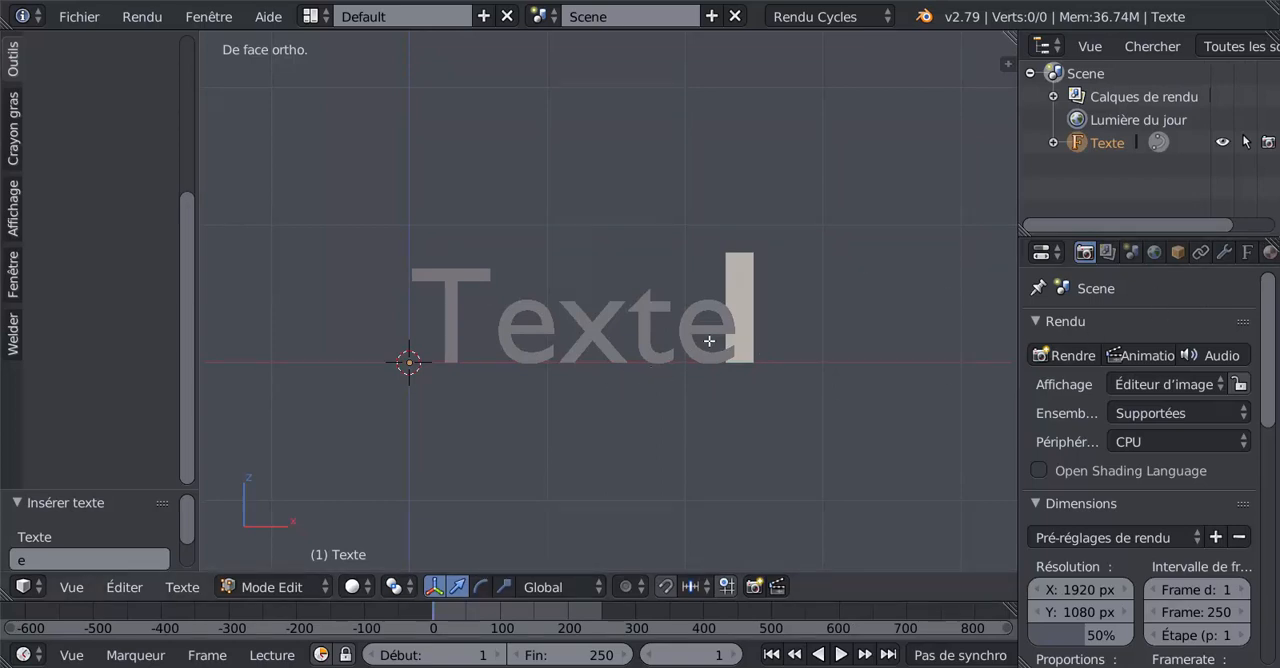
pyautogui.scroll(1, 708, 342)
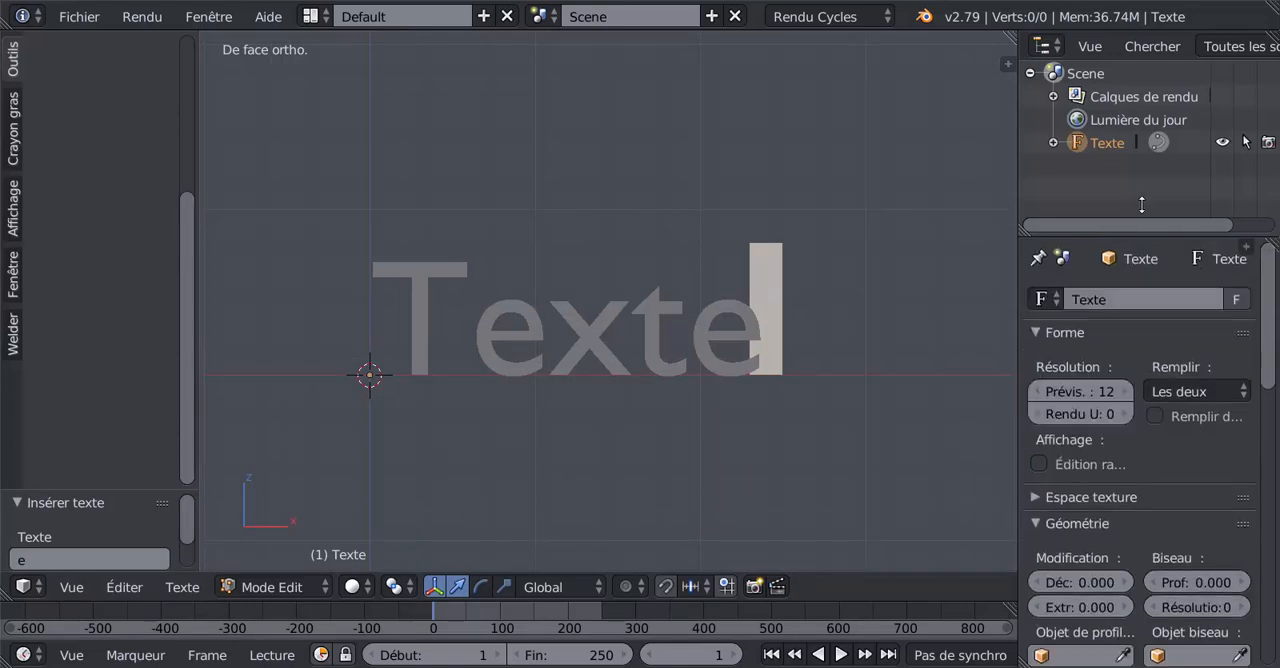
pyautogui.moveTo(1138, 234); pyautogui.dragTo(1138, 140)
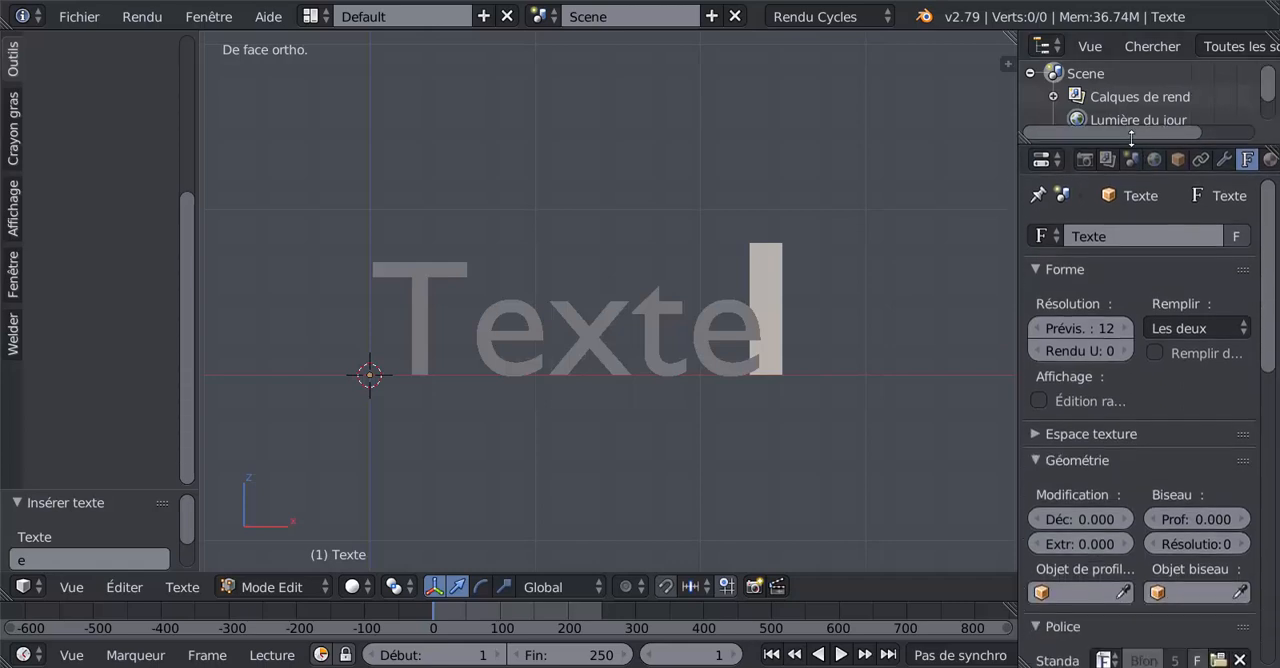
pyautogui.moveTo(1016, 190); pyautogui.dragTo(932, 198)
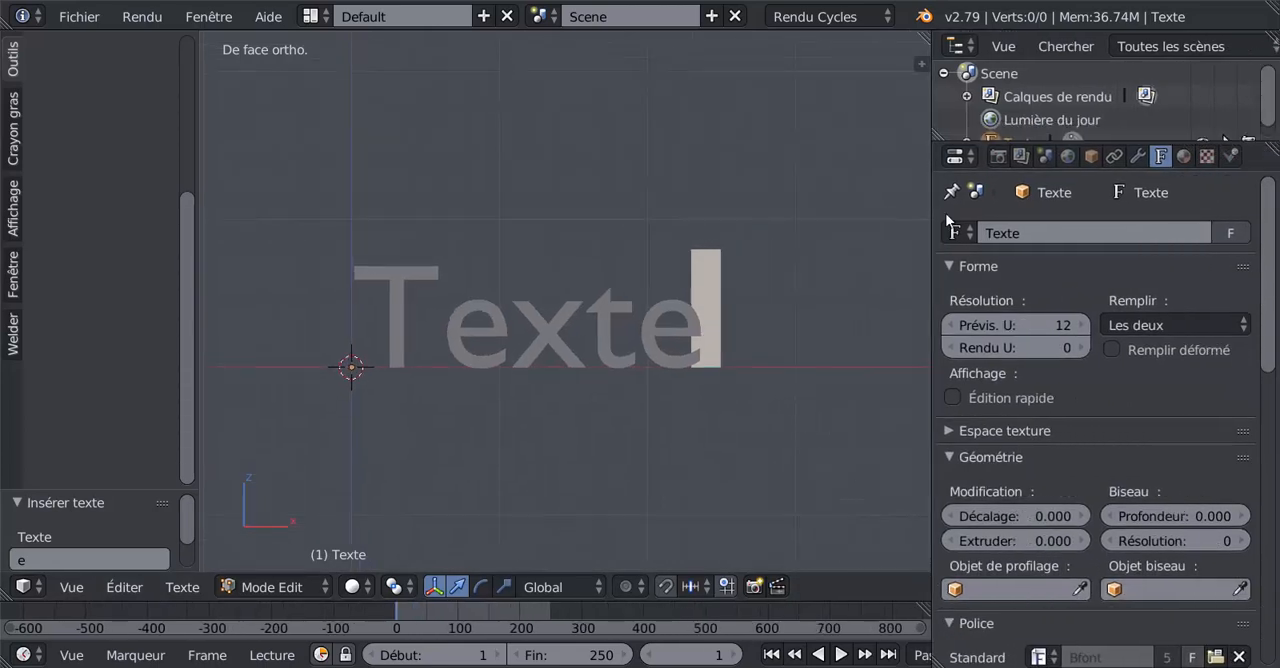
# - Examine the text's font, paragraph and geometry settings, viewing the flat text at an angle
pyautogui.moveTo(1269, 284); pyautogui.dragTo(1270, 440)
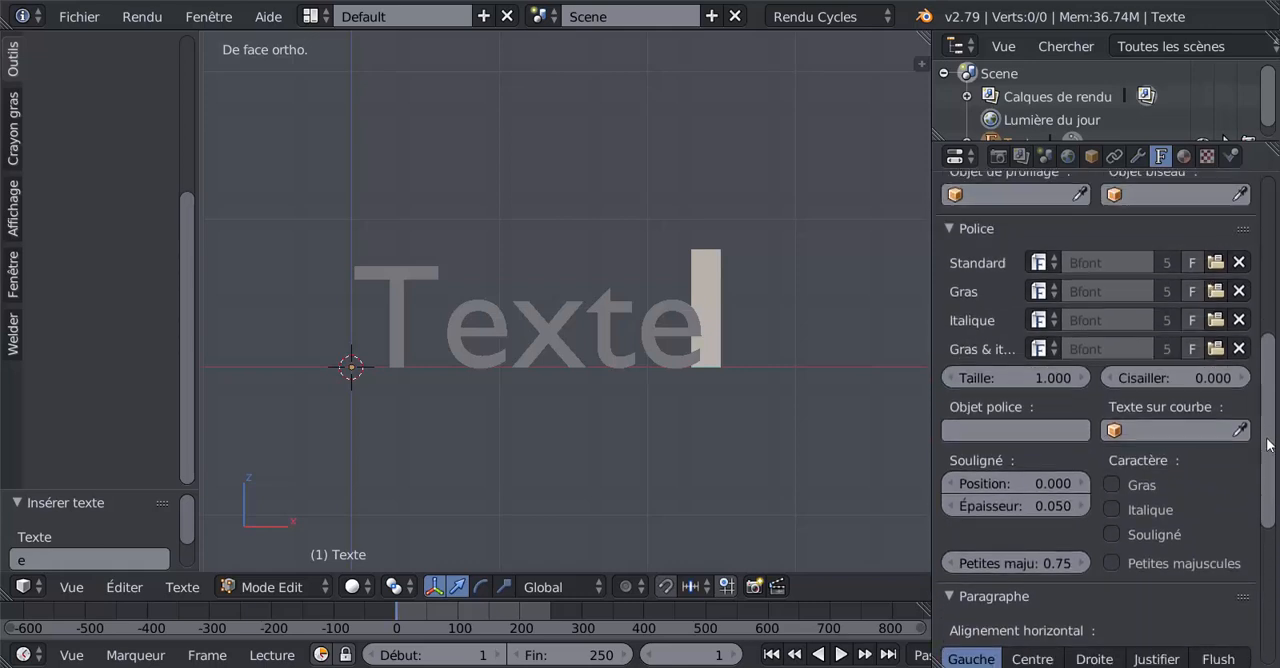
pyautogui.scroll(-1, 1118, 518)
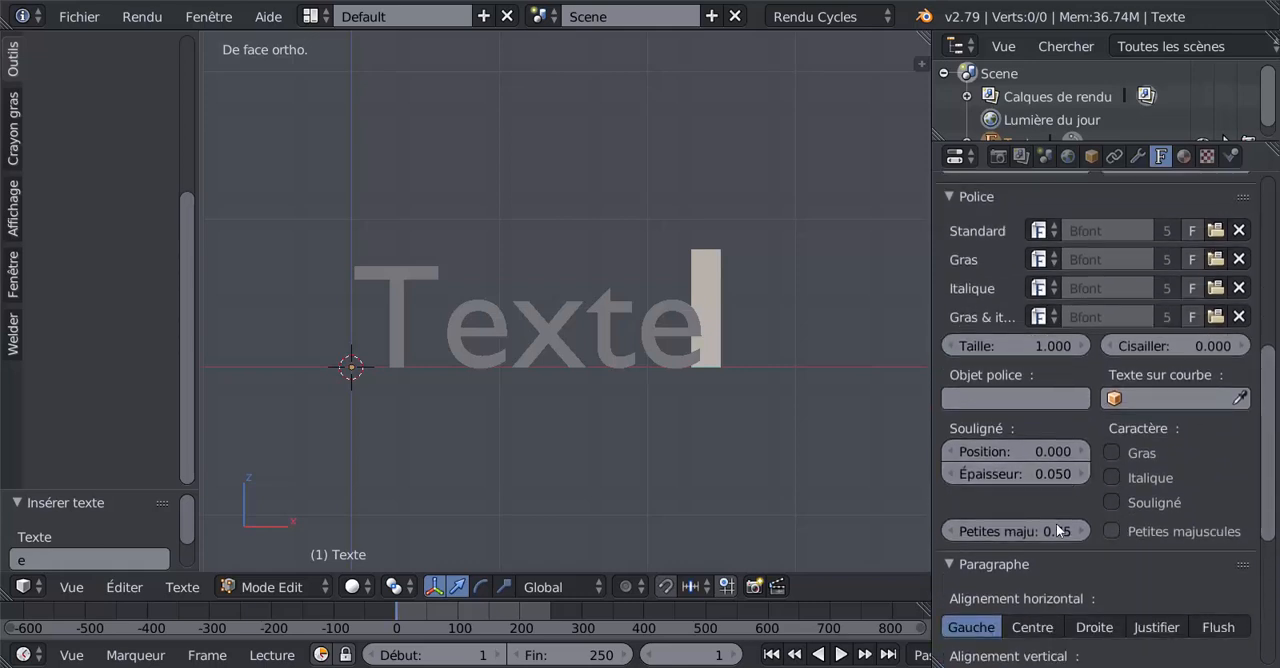
pyautogui.moveTo(690, 520); pyautogui.dragTo(614, 506, button='middle')
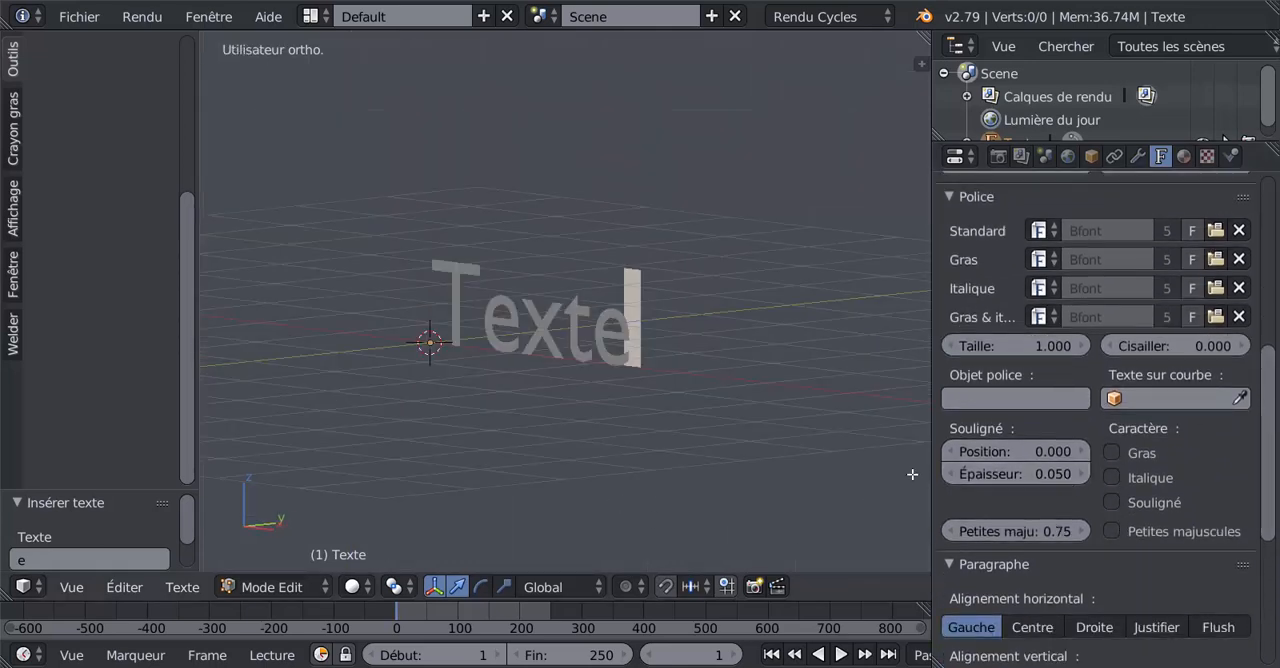
pyautogui.scroll(-3, 1015, 502)
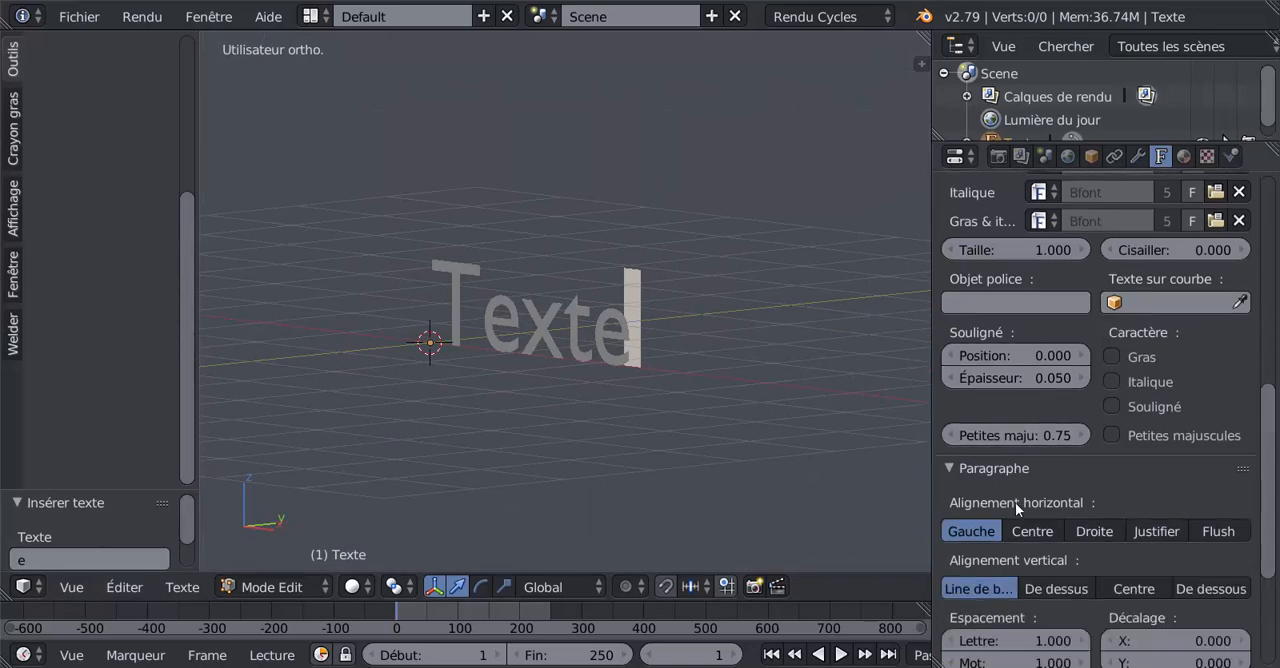
pyautogui.scroll(5, 1015, 502)
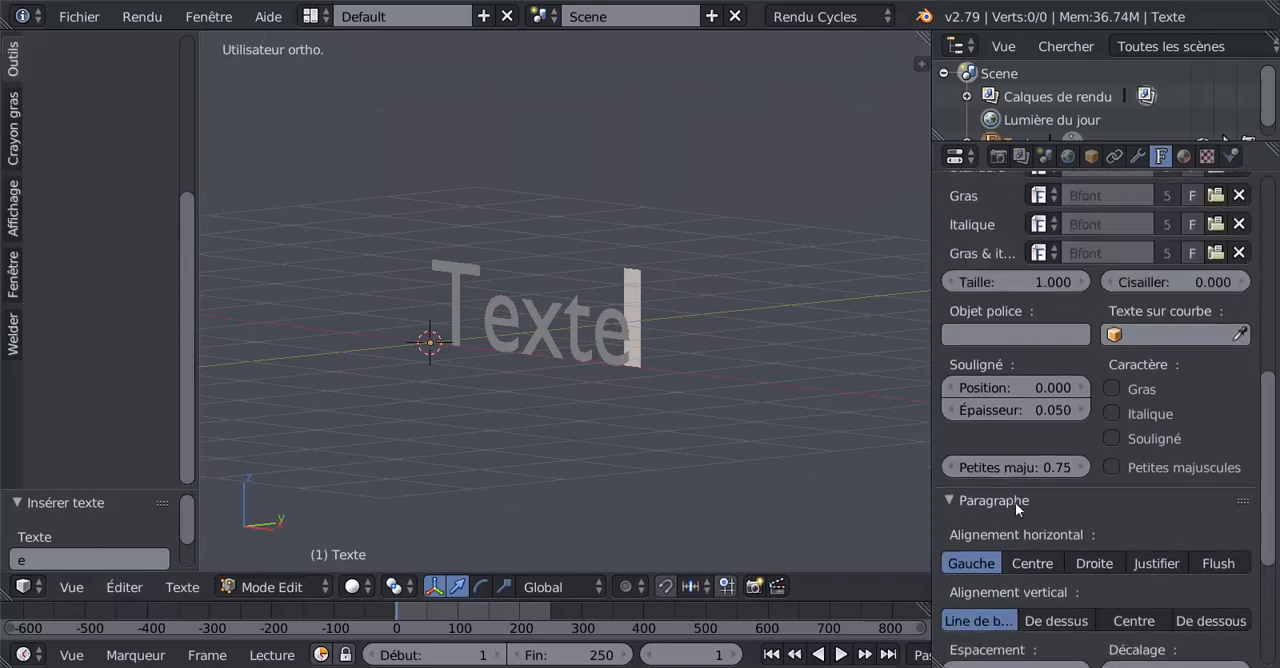
pyautogui.scroll(5, 1015, 502)
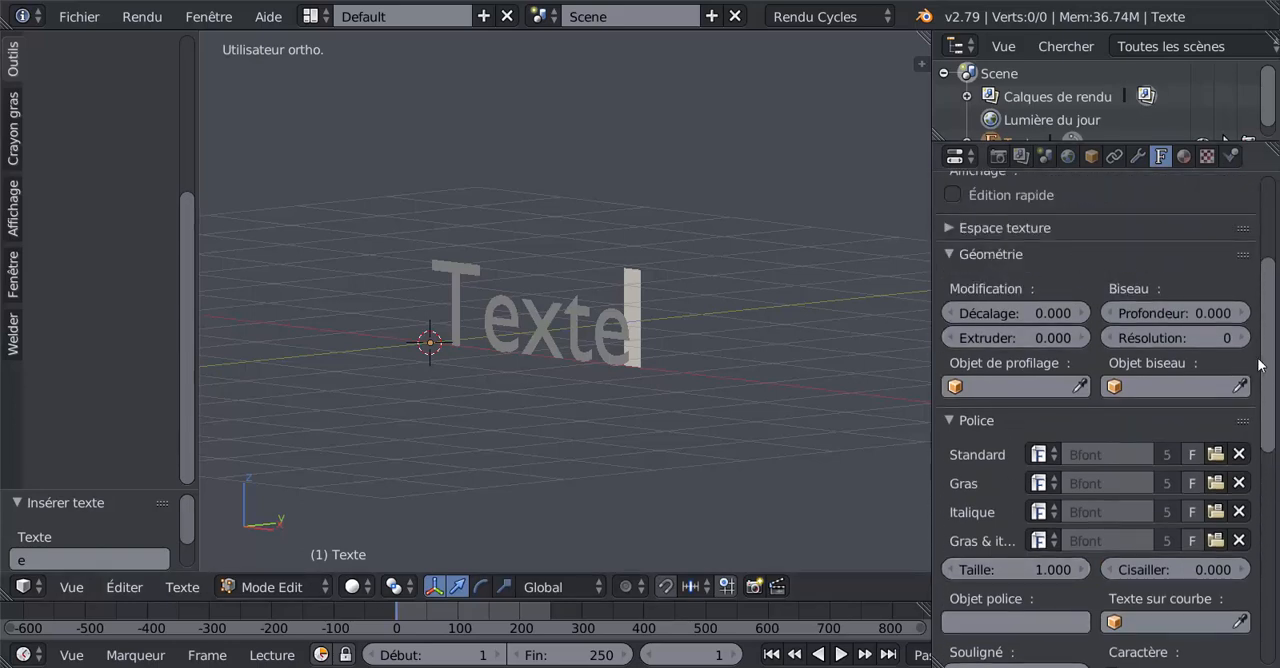
pyautogui.scroll(2, 1113, 380)
pyautogui.scroll(-2, 1113, 380)
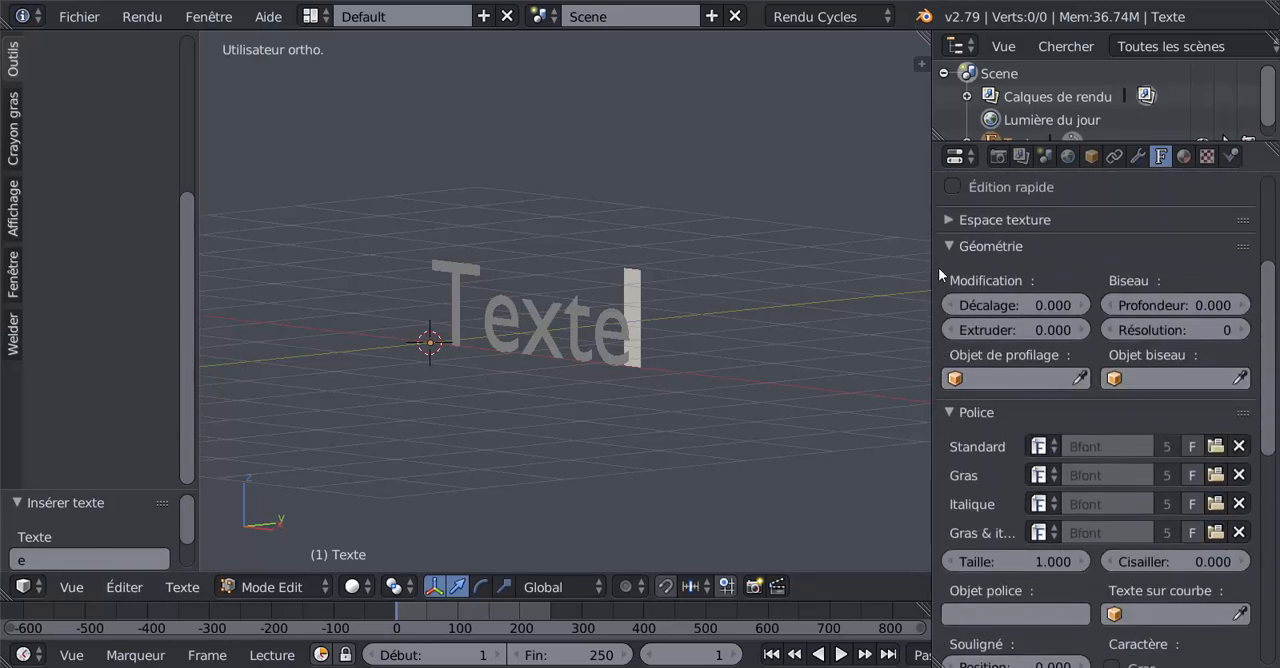
# - Set the text's geometry extrusion to 0.088 and inspect its thickness from several angles
pyautogui.click(952, 256)
pyautogui.click(952, 256)
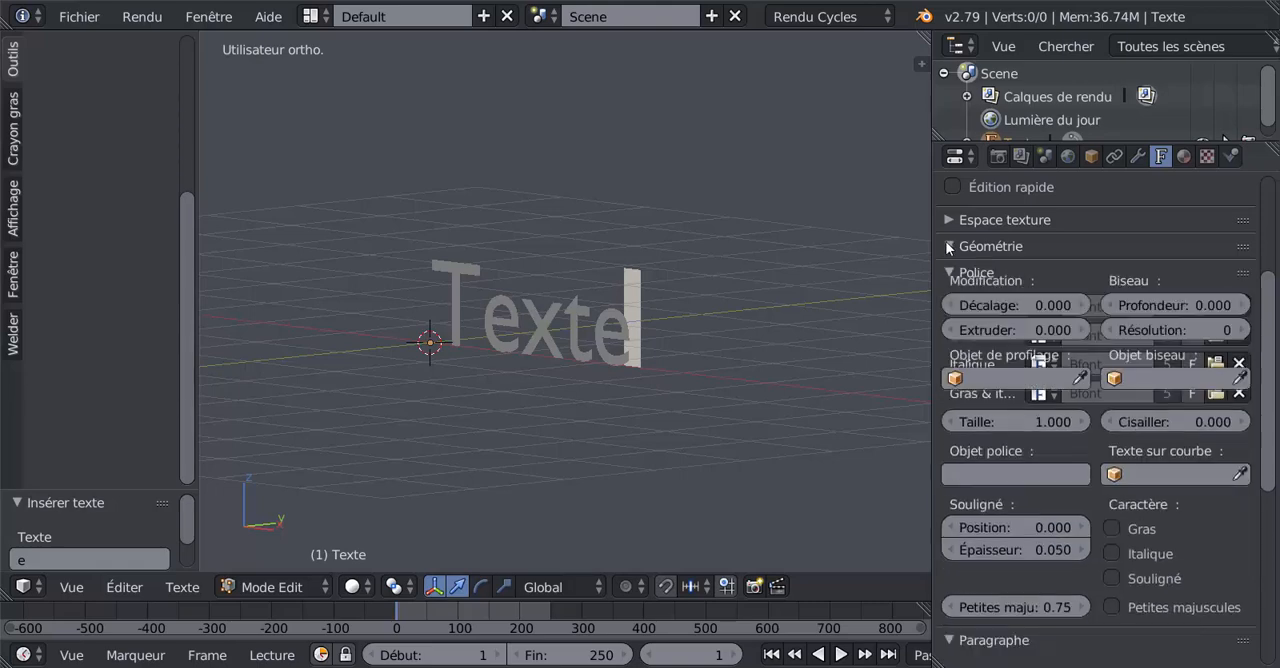
pyautogui.moveTo(1005, 330); pyautogui.dragTo(1075, 330)
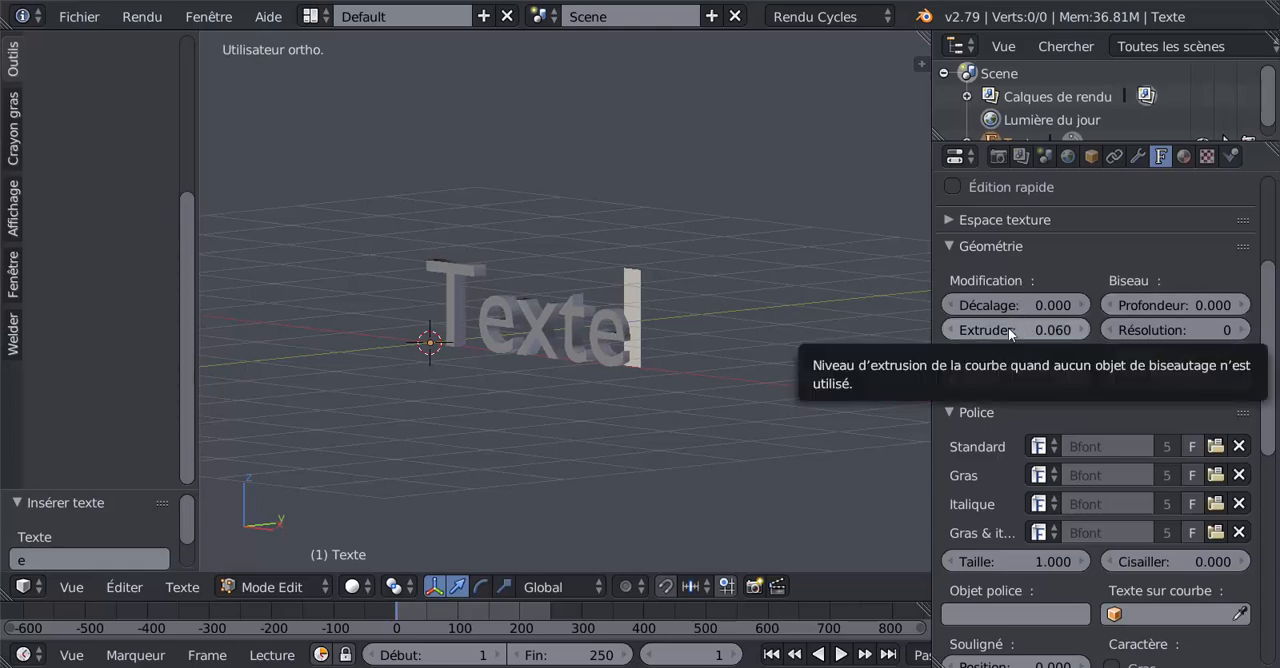
pyautogui.moveTo(1008, 327)
pyautogui.mouseDown()
pyautogui.moveTo(1067, 327)
pyautogui.moveTo(998, 327)
pyautogui.moveTo(1046, 327)
pyautogui.moveTo(1022, 333)
pyautogui.mouseUp()
pyautogui.scroll(4, 700, 365)
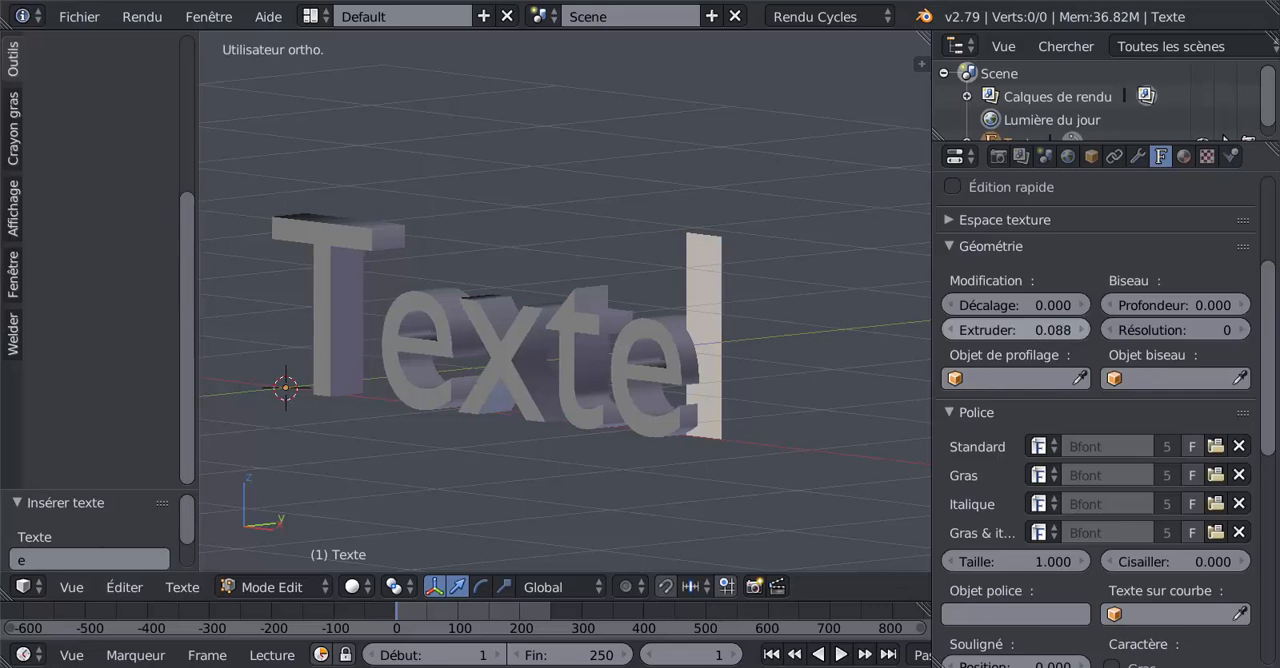
pyautogui.moveTo(783, 363); pyautogui.dragTo(714, 394, button='middle')
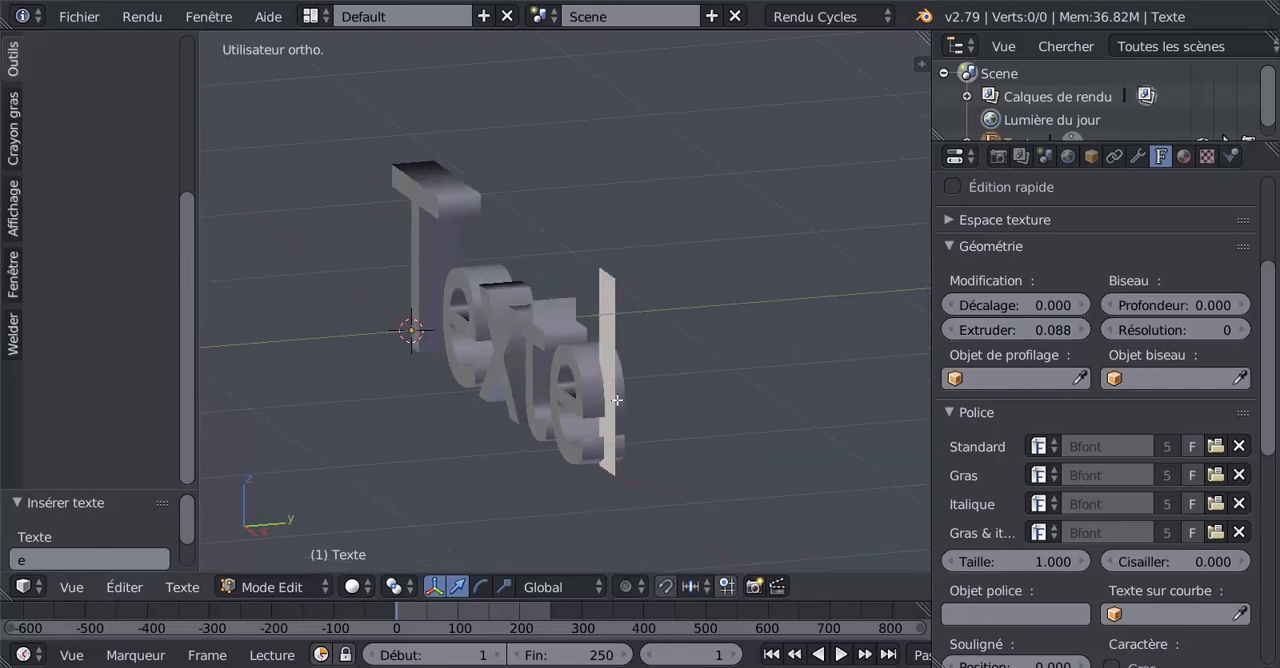
pyautogui.moveTo(660, 434); pyautogui.dragTo(785, 415, button='middle')
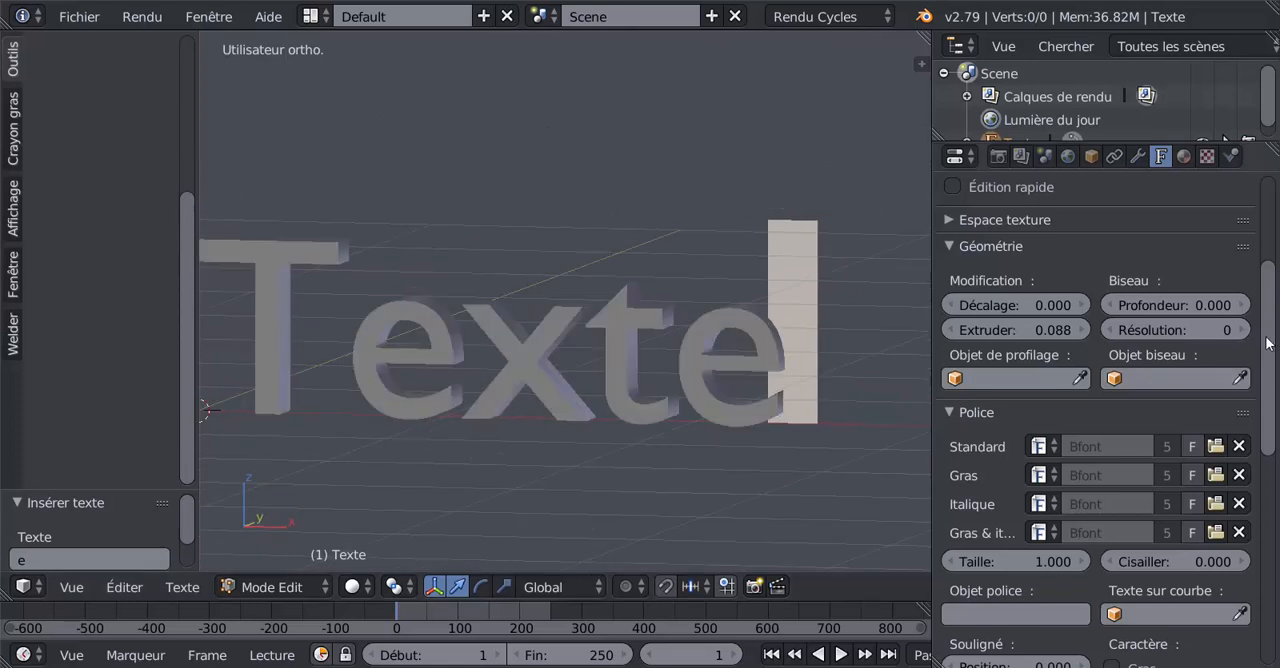
pyautogui.moveTo(1269, 396); pyautogui.dragTo(1270, 500)
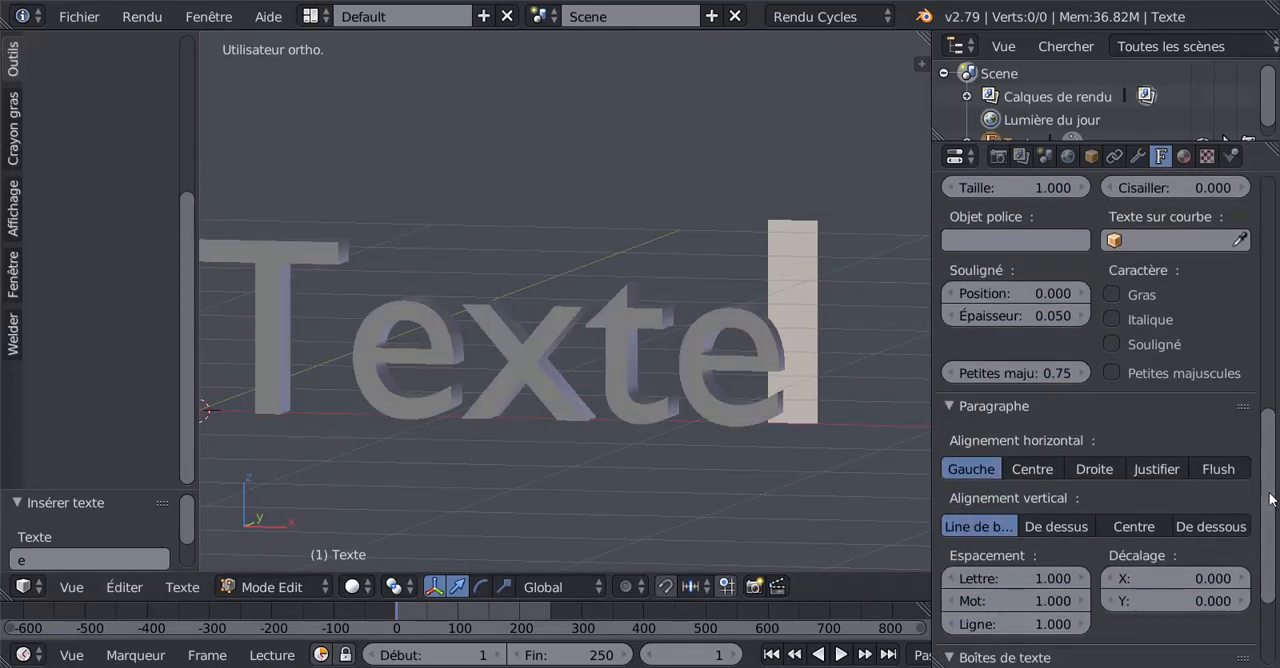
pyautogui.moveTo(528, 420); pyautogui.dragTo(604, 449, button='middle')
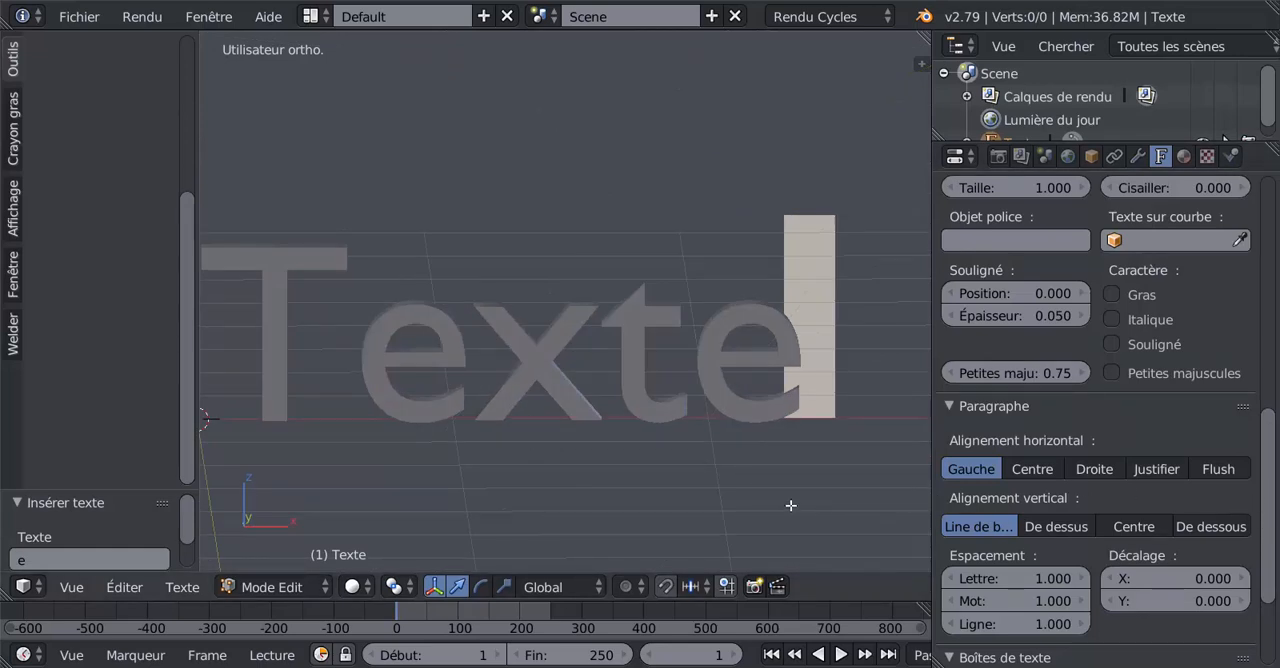
pyautogui.write('I')
pyautogui.press('BackSpace')
pyautogui.press('BackSpace')
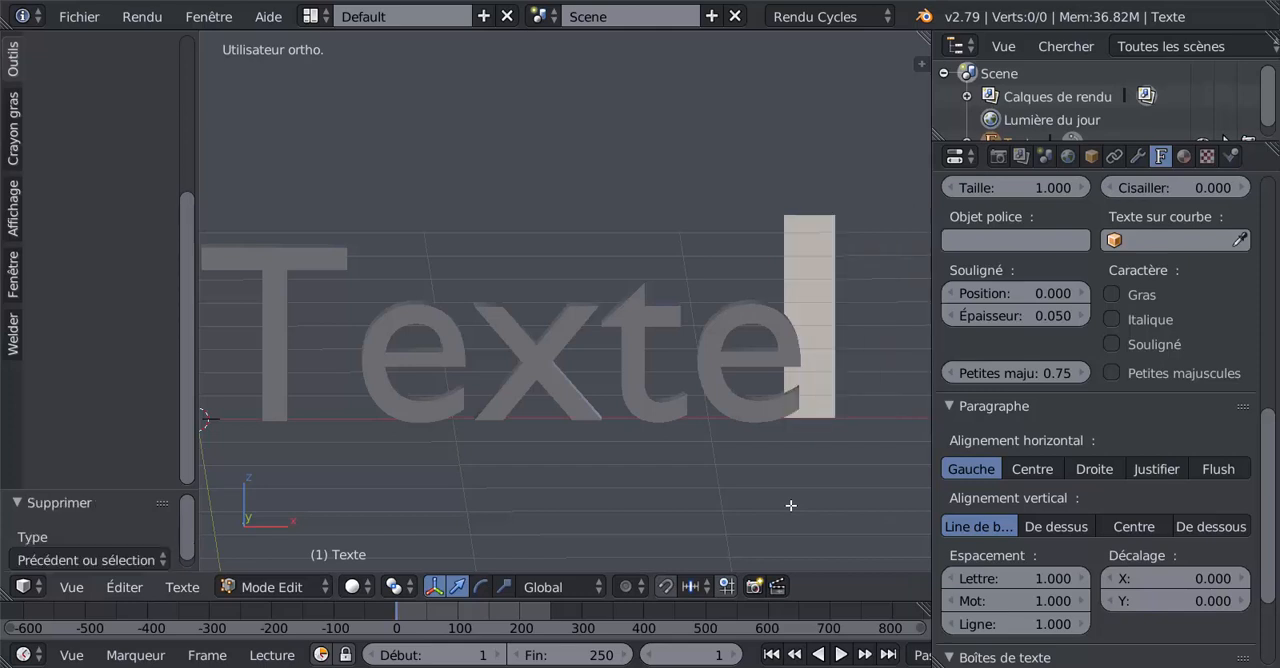
# - Set the paragraph letter spacing of the text to 1.270, comparing wider and narrower spacings
pyautogui.scroll(-4, 1268, 512)
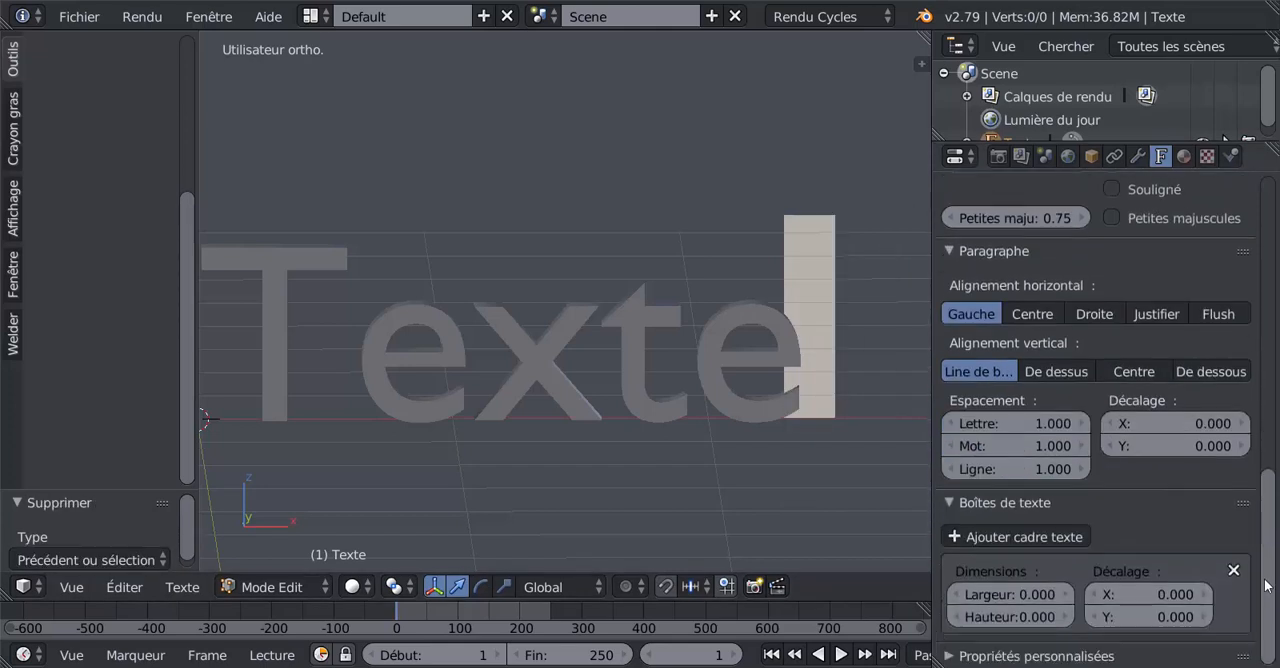
pyautogui.scroll(-3, 818, 482)
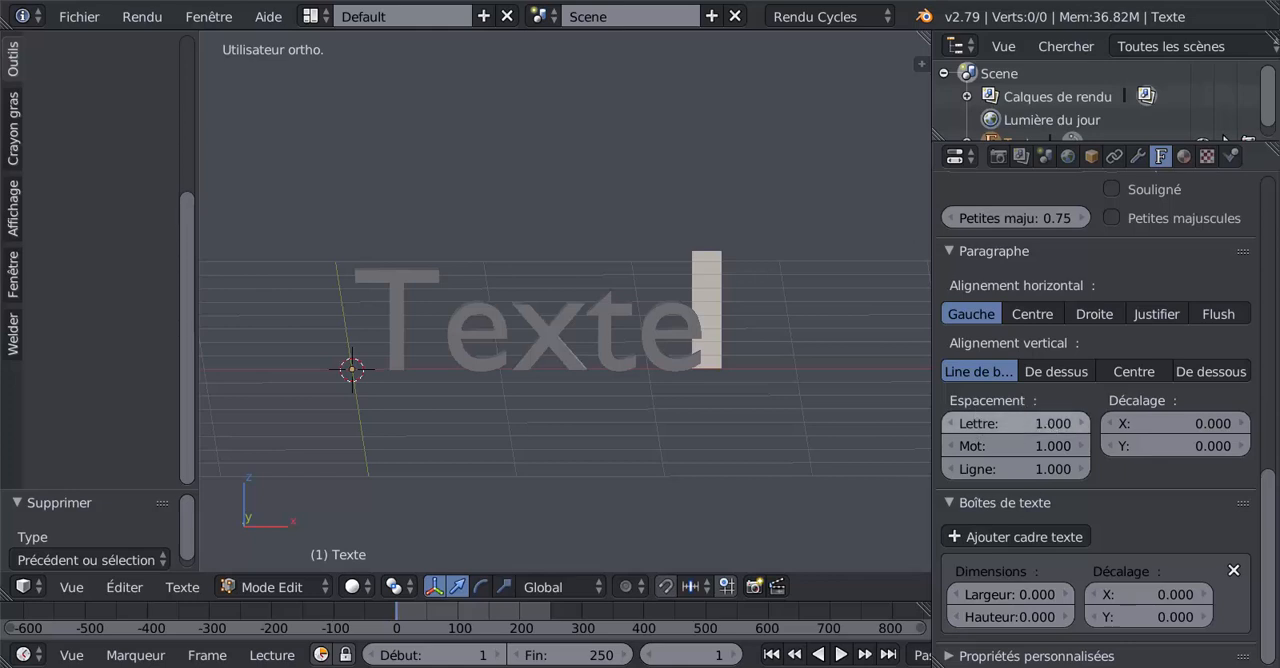
pyautogui.moveTo(1015, 423)
pyautogui.mouseDown()
pyautogui.moveTo(1075, 423)
pyautogui.moveTo(1020, 423)
pyautogui.moveTo(1032, 423)
pyautogui.mouseUp()
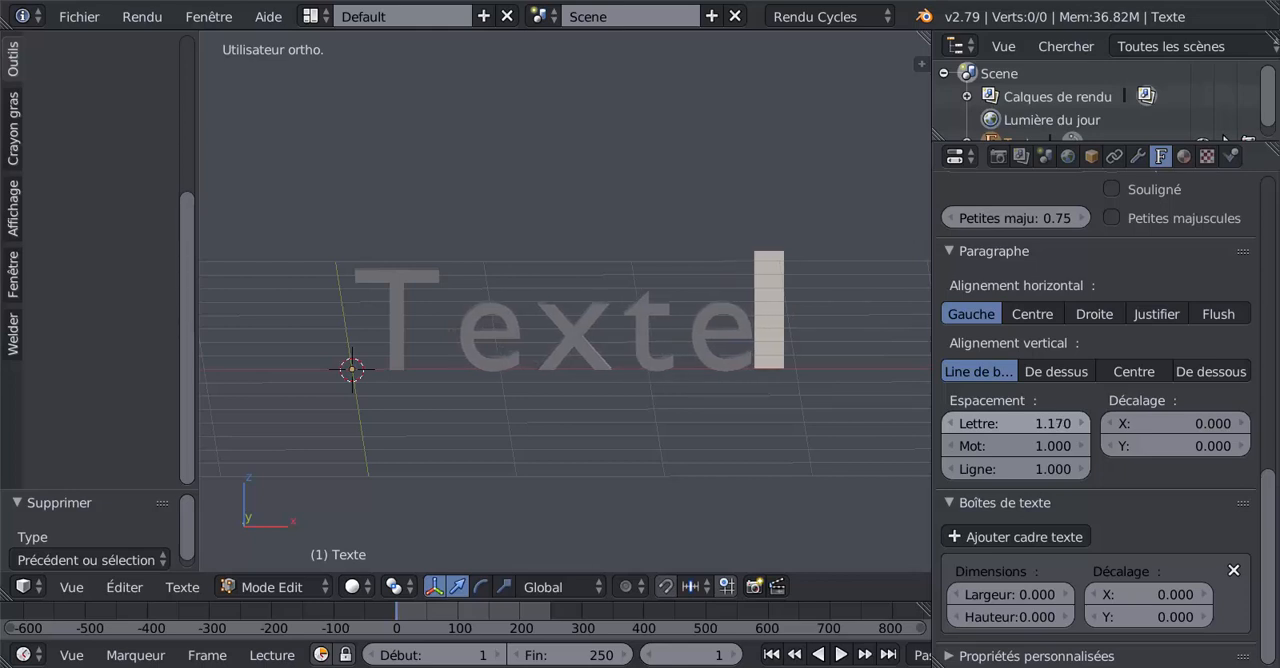
pyautogui.click(1072, 423)
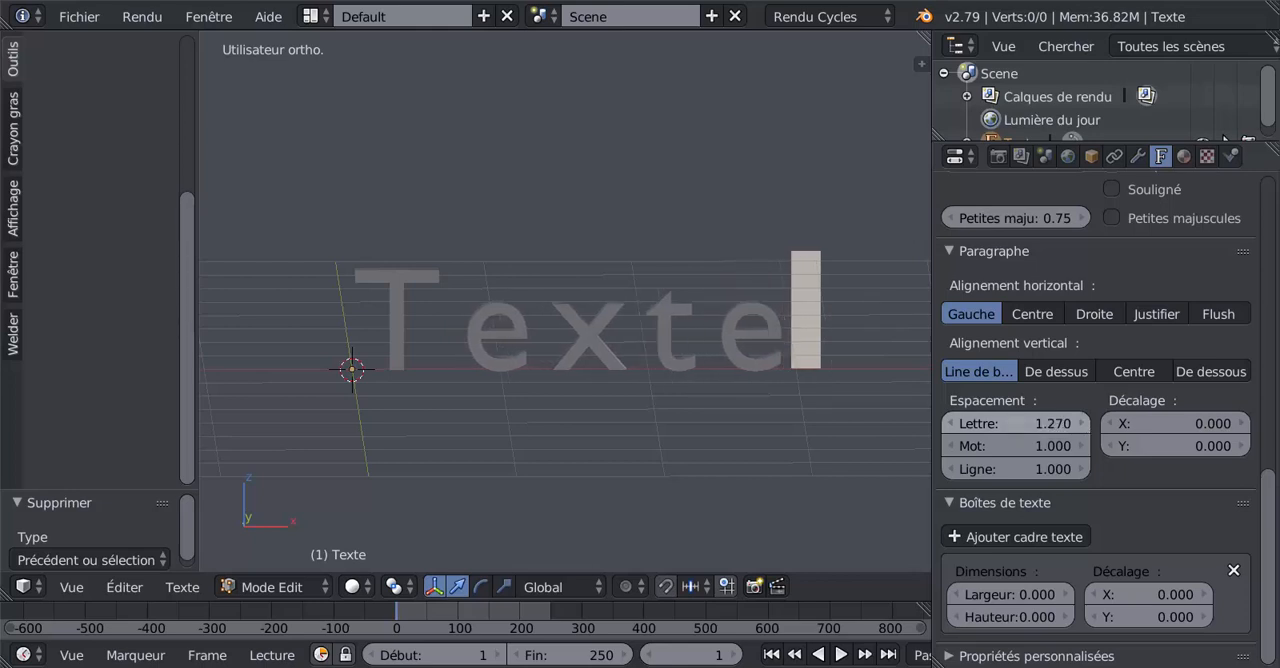
pyautogui.click(1074, 423)
pyautogui.click(952, 423)
pyautogui.click(952, 423)
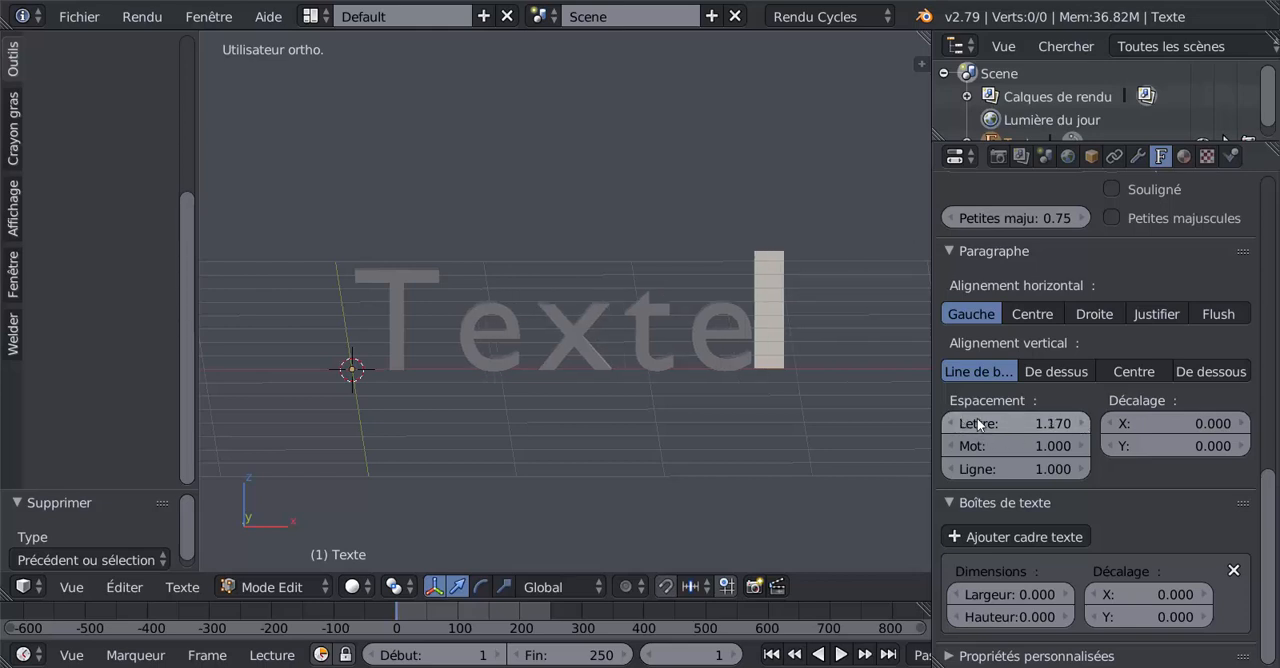
pyautogui.click(1081, 423)
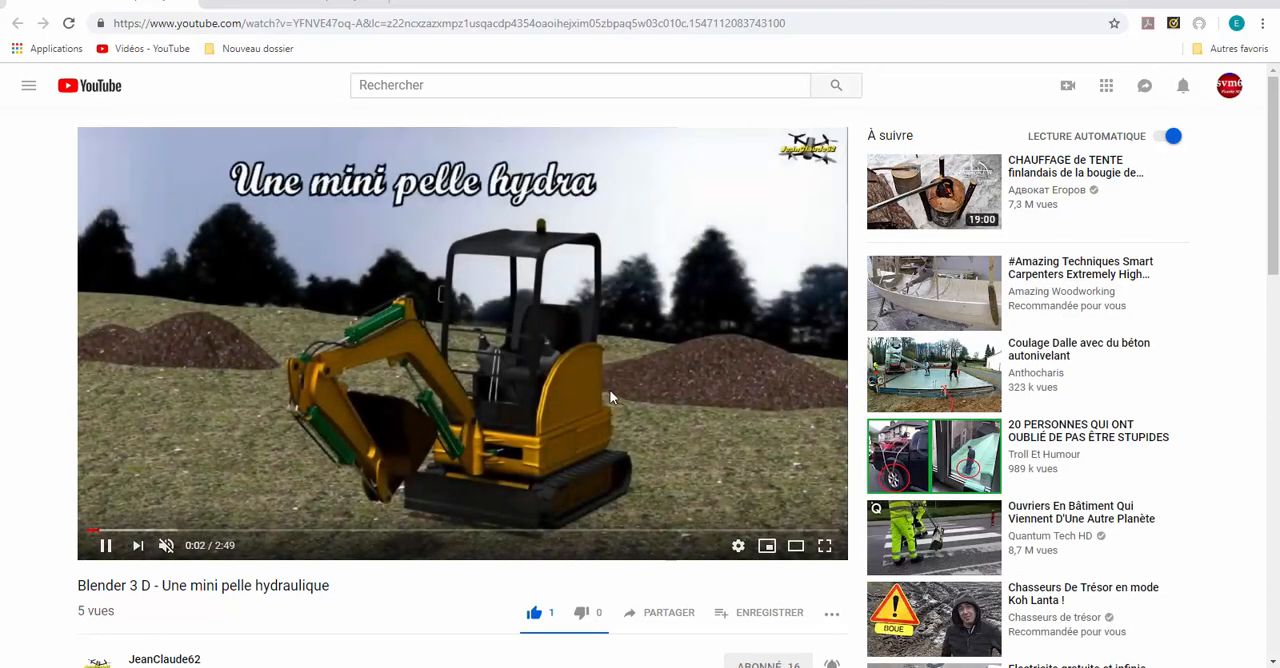
# - Switch back to Blender from the browser and inspect the spaced 3D letters from an angle
pyautogui.hotkey('alt', 'Tab')
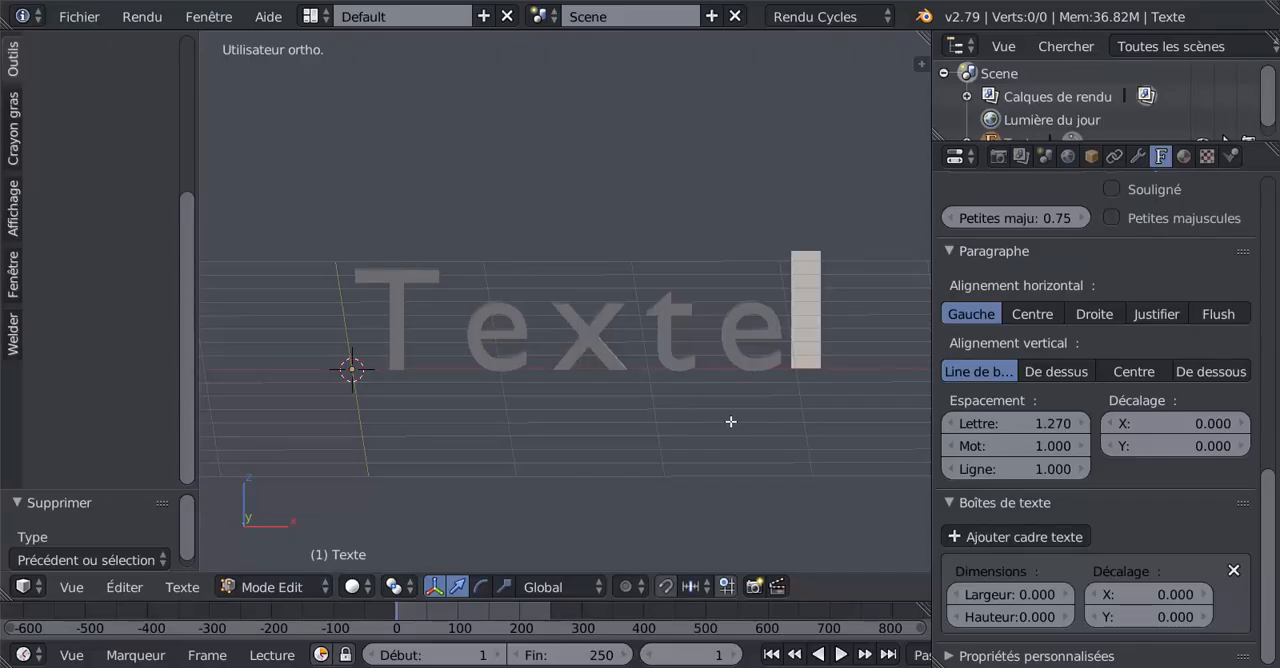
pyautogui.moveTo(719, 421); pyautogui.dragTo(631, 428, button='middle')
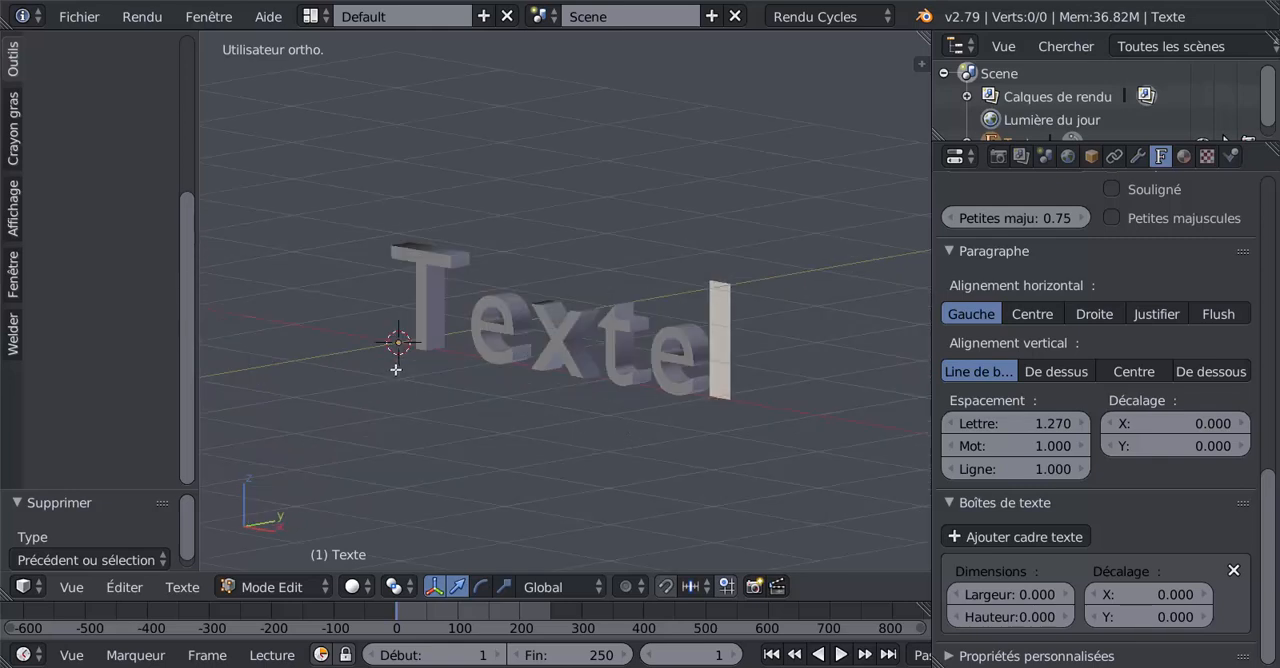
pyautogui.scroll(2, 491, 372)
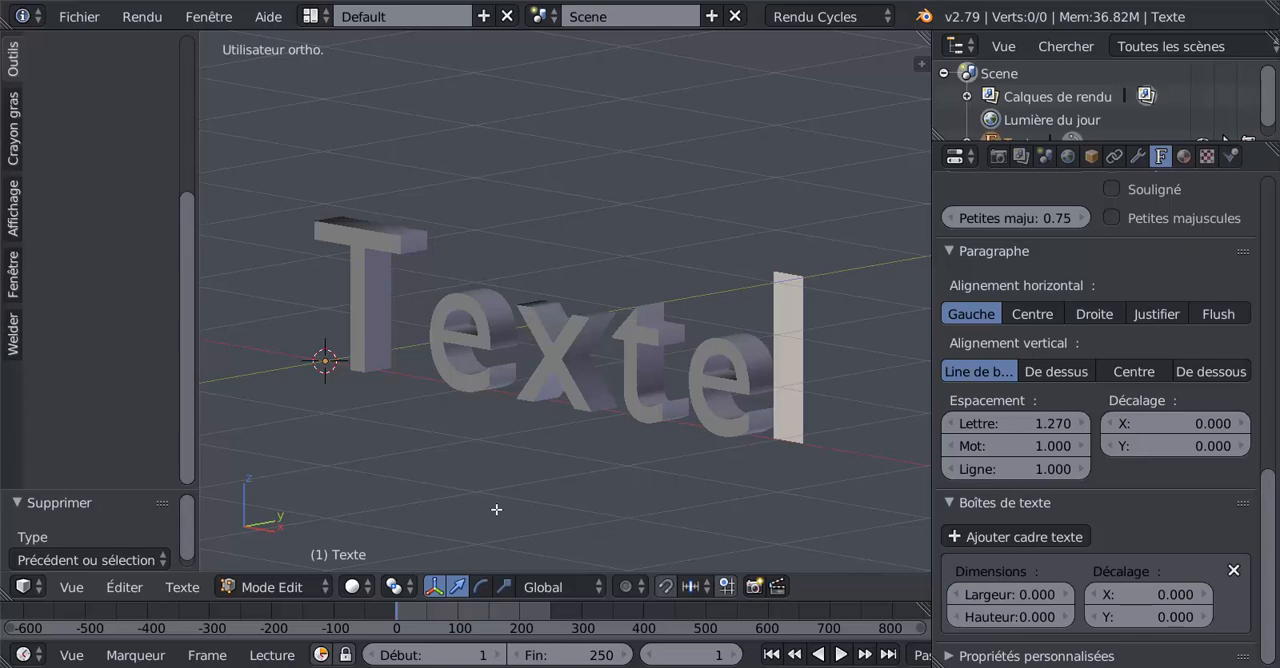
pyautogui.moveTo(521, 510)
pyautogui.mouseDown(button='middle')
pyautogui.moveTo(509, 480)
pyautogui.moveTo(527, 436)
pyautogui.moveTo(511, 501)
pyautogui.mouseUp(button='middle')
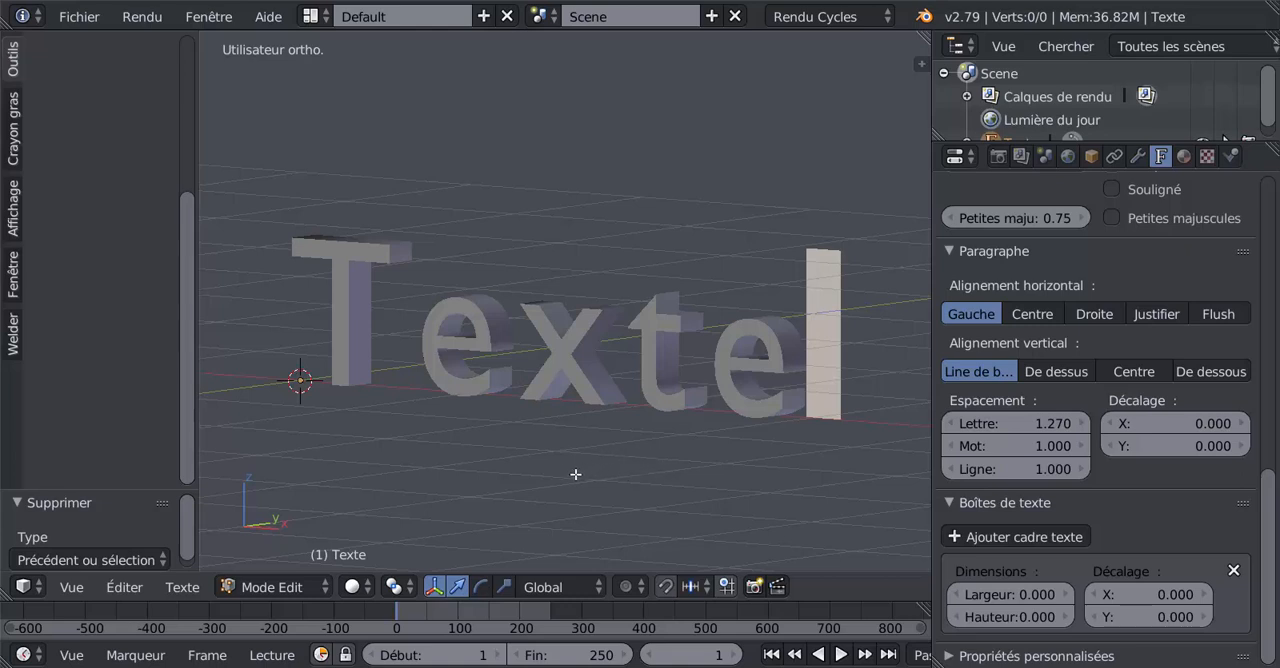
# - Return the text to Object Mode and widen the 3D viewport by narrowing the properties editor
pyautogui.press('Tab')
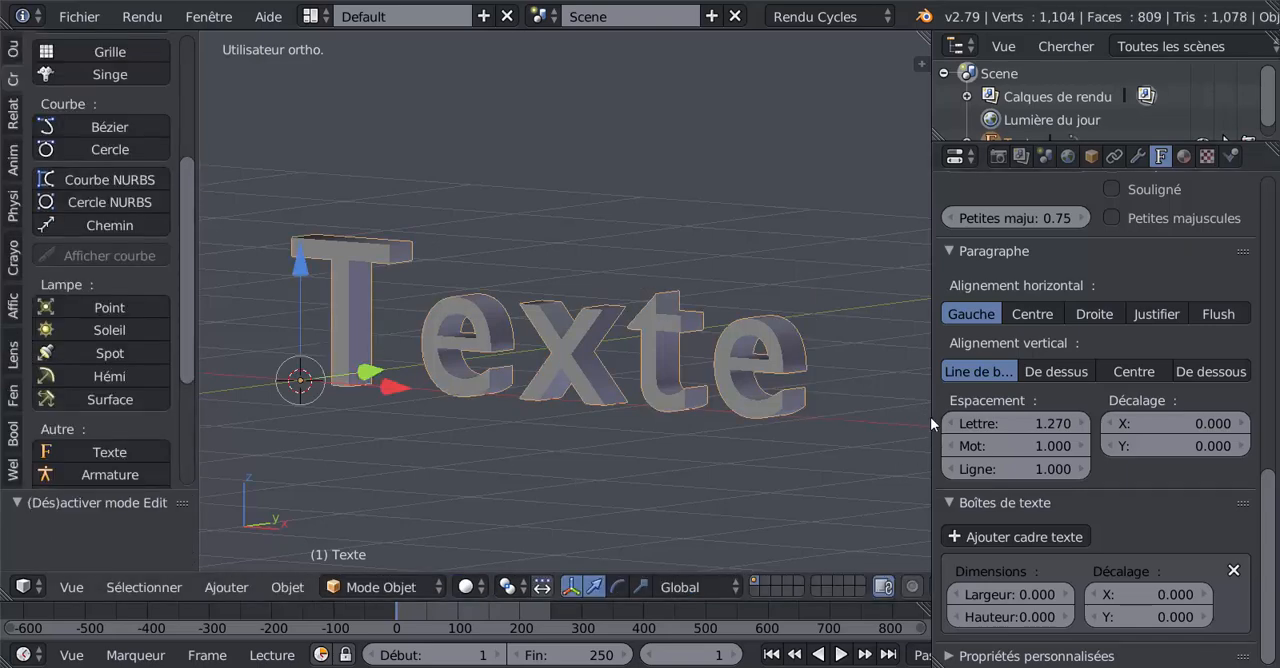
pyautogui.moveTo(930, 417); pyautogui.dragTo(1113, 403)
pyautogui.scroll(-2, 602, 444)
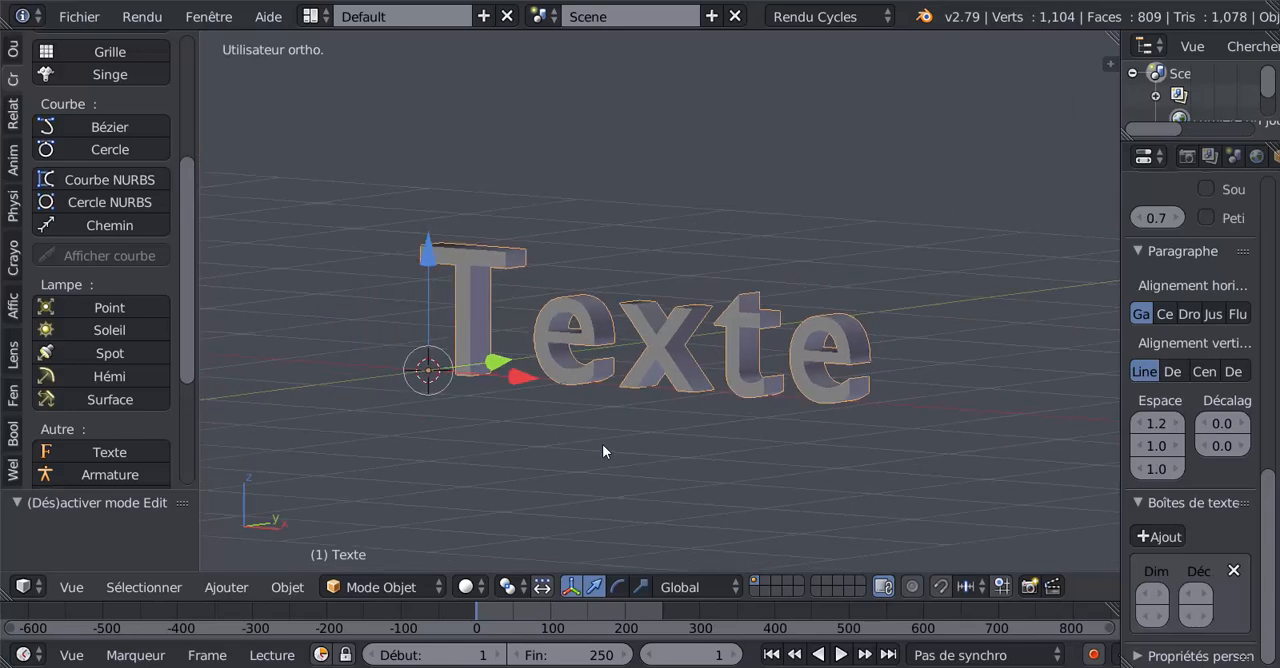
pyautogui.scroll(1, 676, 462)
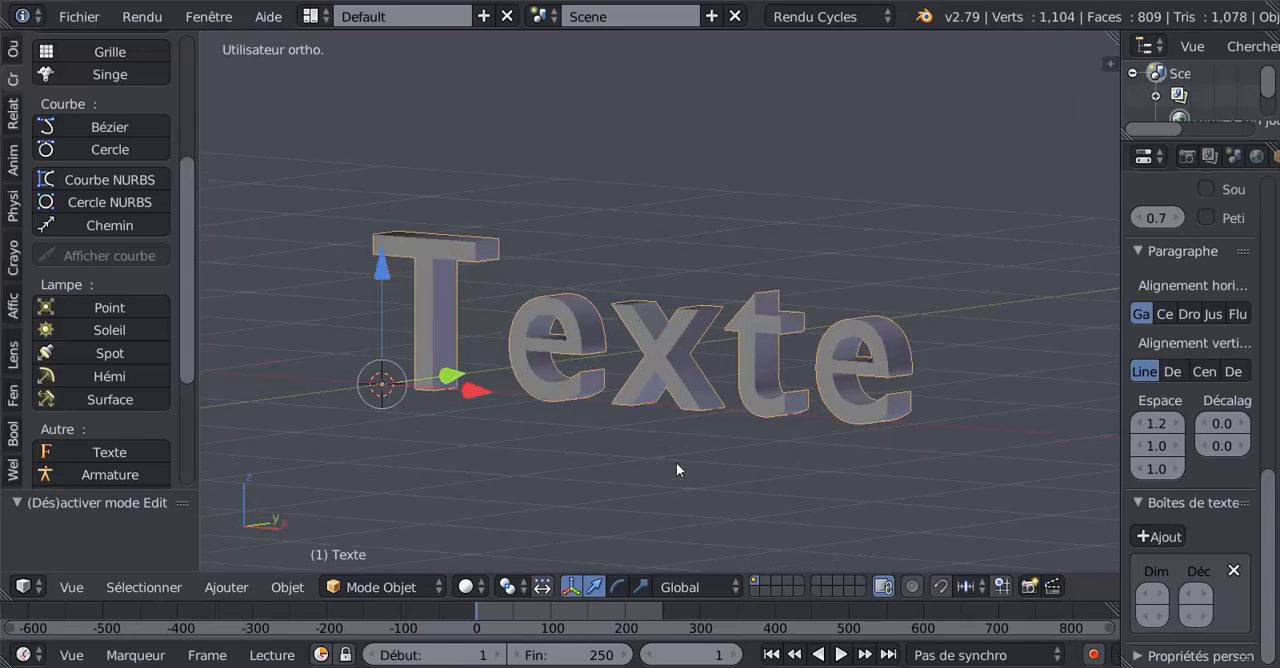
pyautogui.keyDown('shift'); pyautogui.moveTo(666, 468); pyautogui.dragTo(627, 477, button='middle'); pyautogui.keyUp('shift')
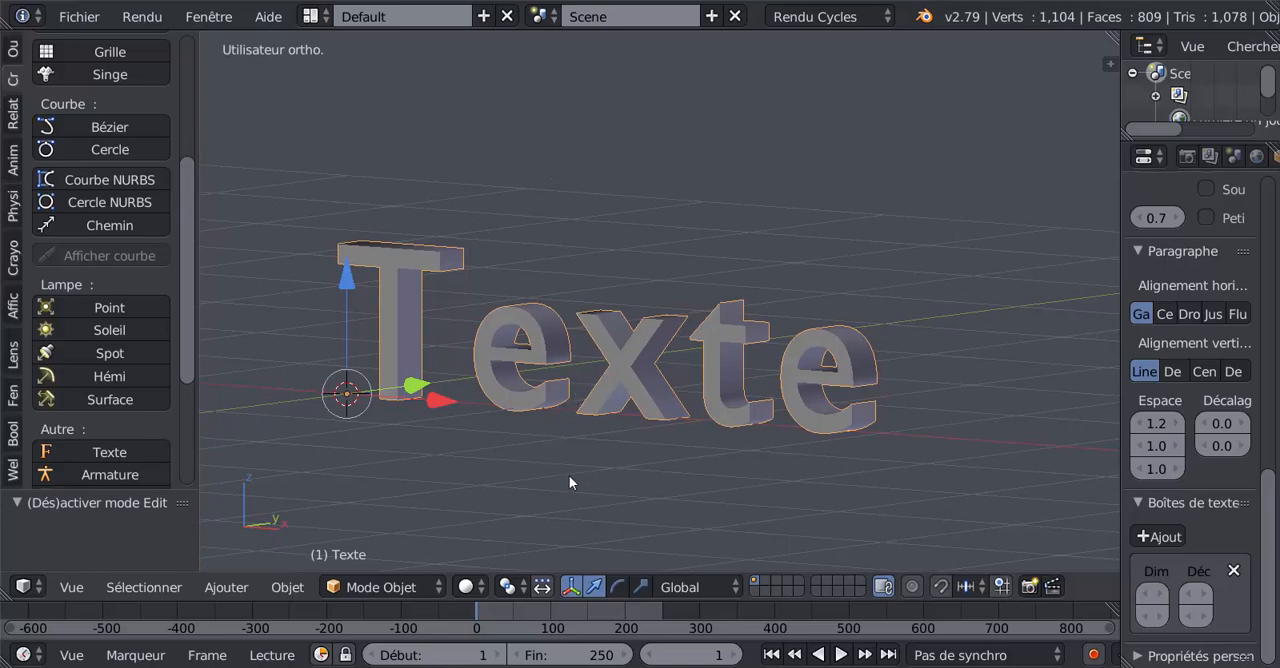
# - Convert the text object into a mesh and inspect its vertices and edges in Edit Mode
pyautogui.hotkey('alt', 'c')
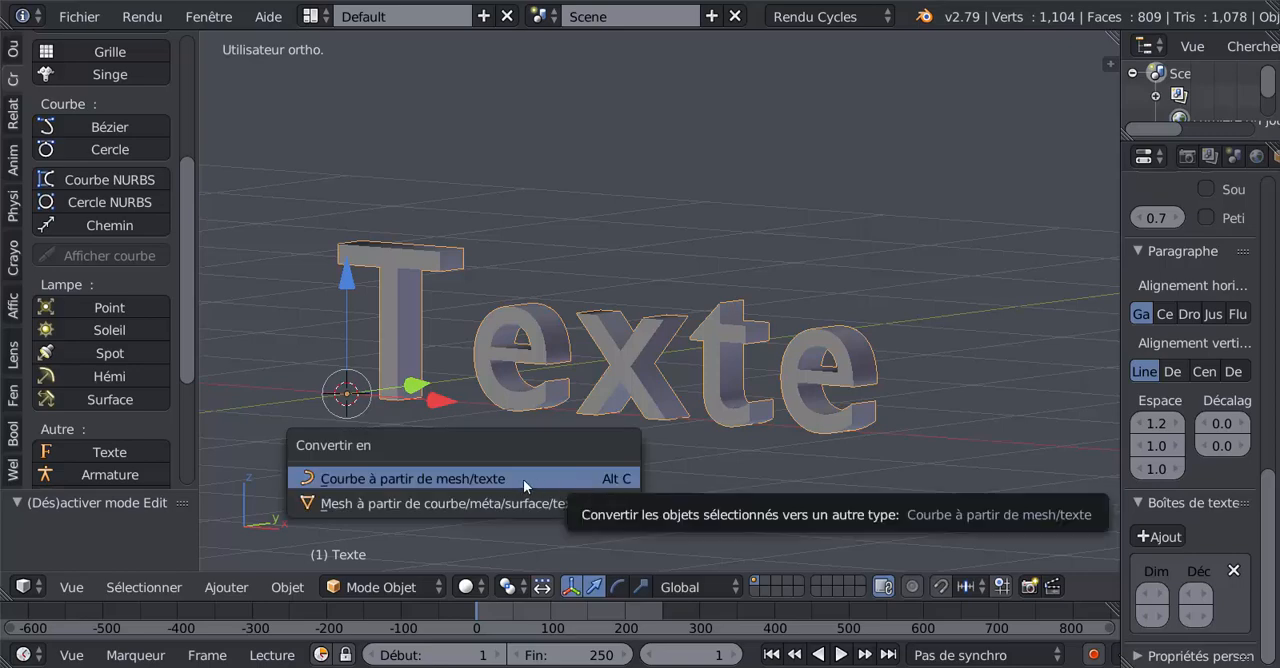
pyautogui.click(341, 504)
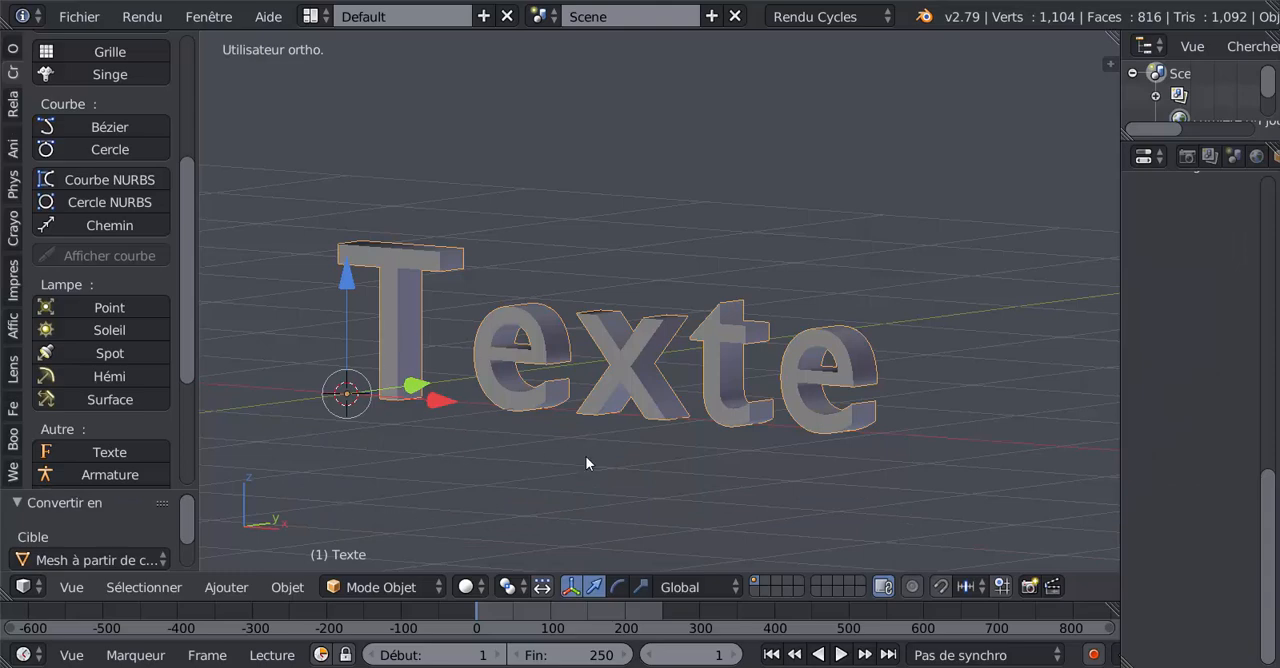
pyautogui.press('Tab')
pyautogui.moveTo(594, 474); pyautogui.dragTo(603, 426, button='middle')
pyautogui.scroll(1, 528, 479)
pyautogui.scroll(-1, 552, 499)
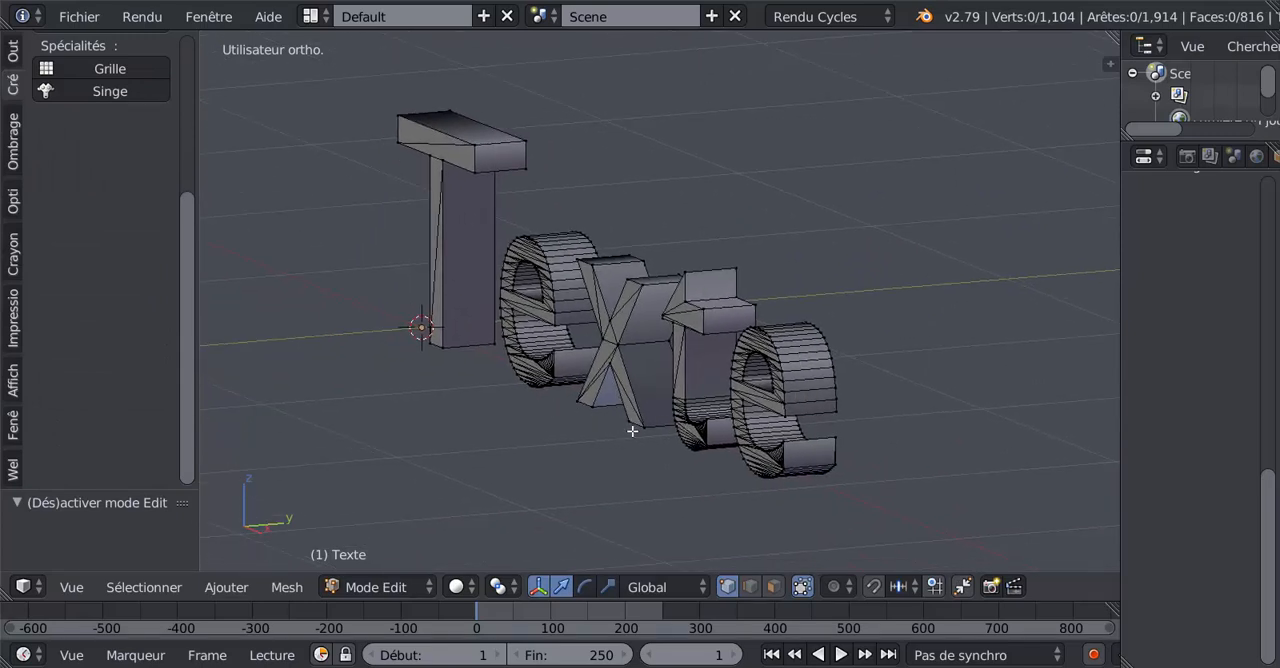
pyautogui.moveTo(627, 408); pyautogui.dragTo(576, 324, button='middle')
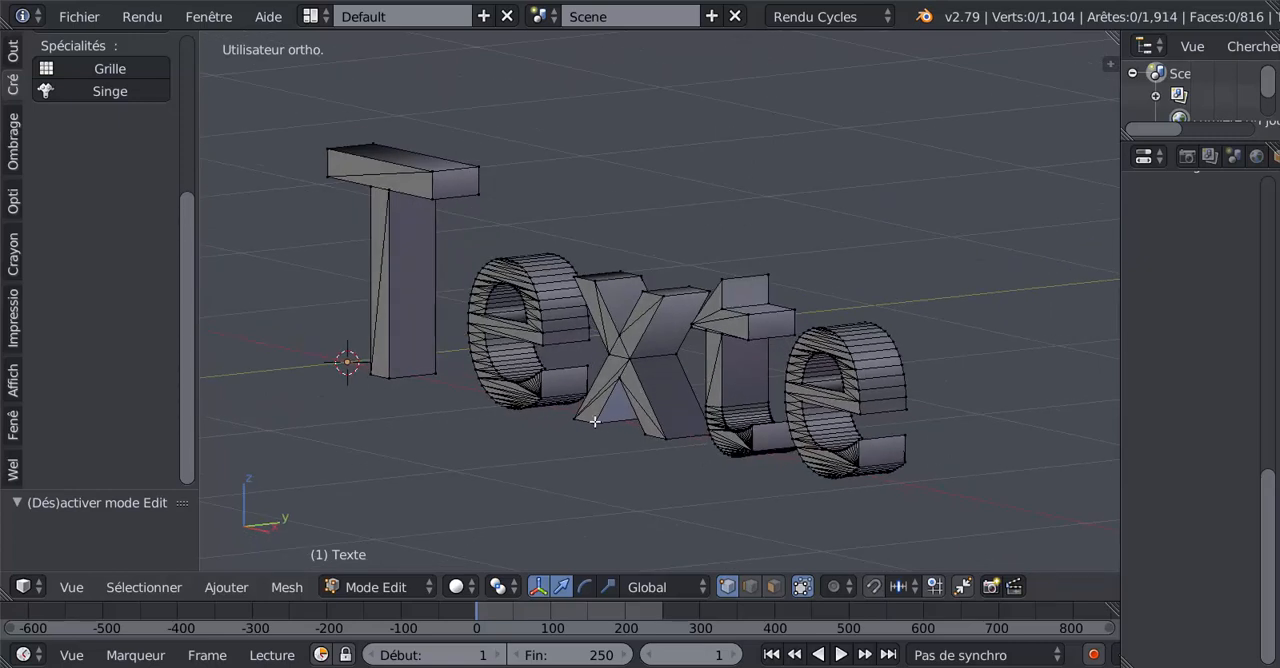
# - Select all vertices of the letter mesh and remove the duplicates with the Enlever doublons mesh tool
pyautogui.press('a')
pyautogui.rightClick(677, 402)
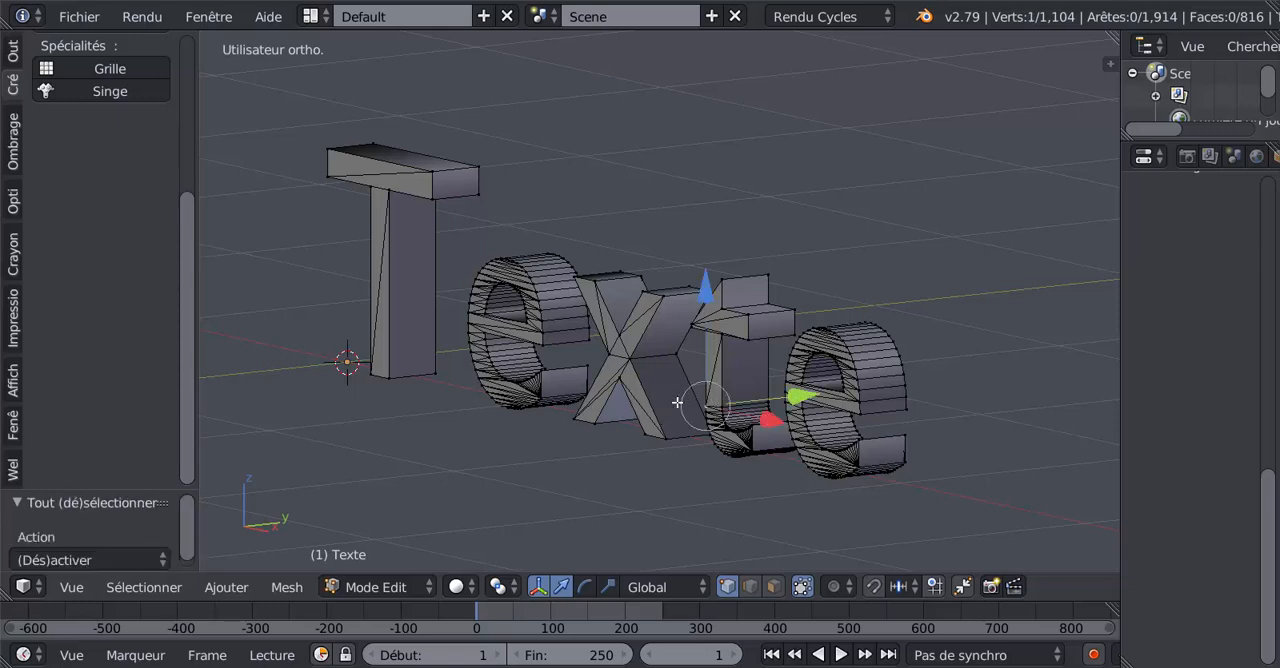
pyautogui.press('a')
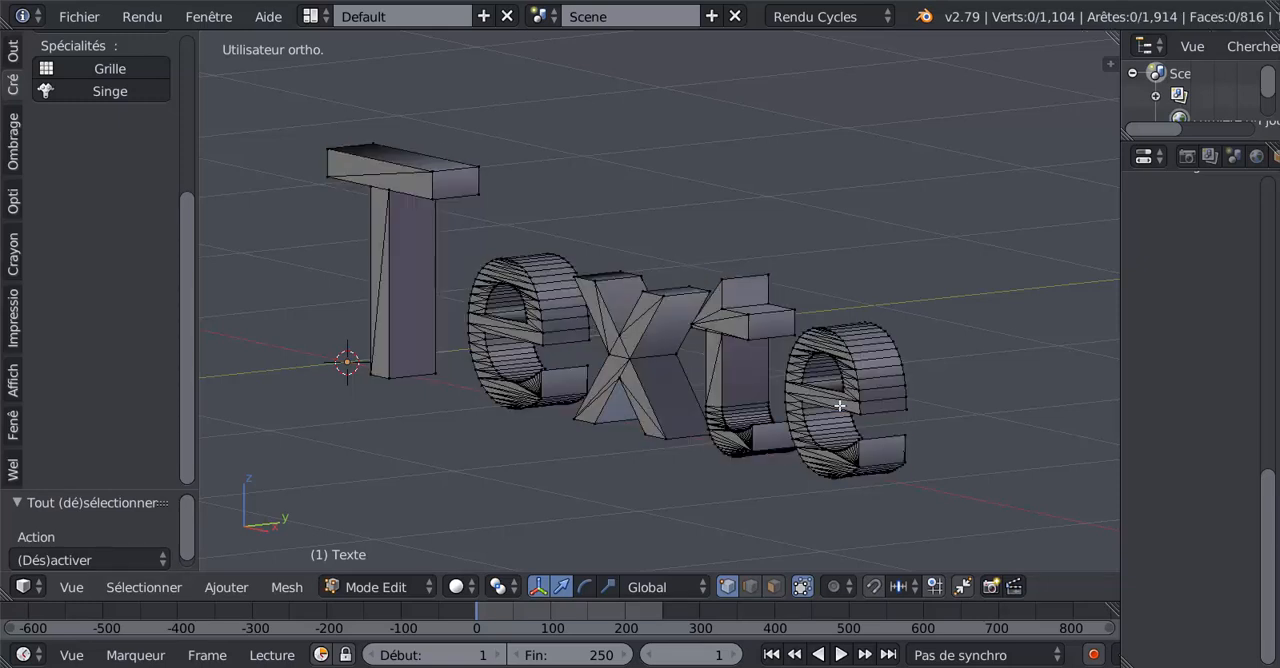
pyautogui.press('a')
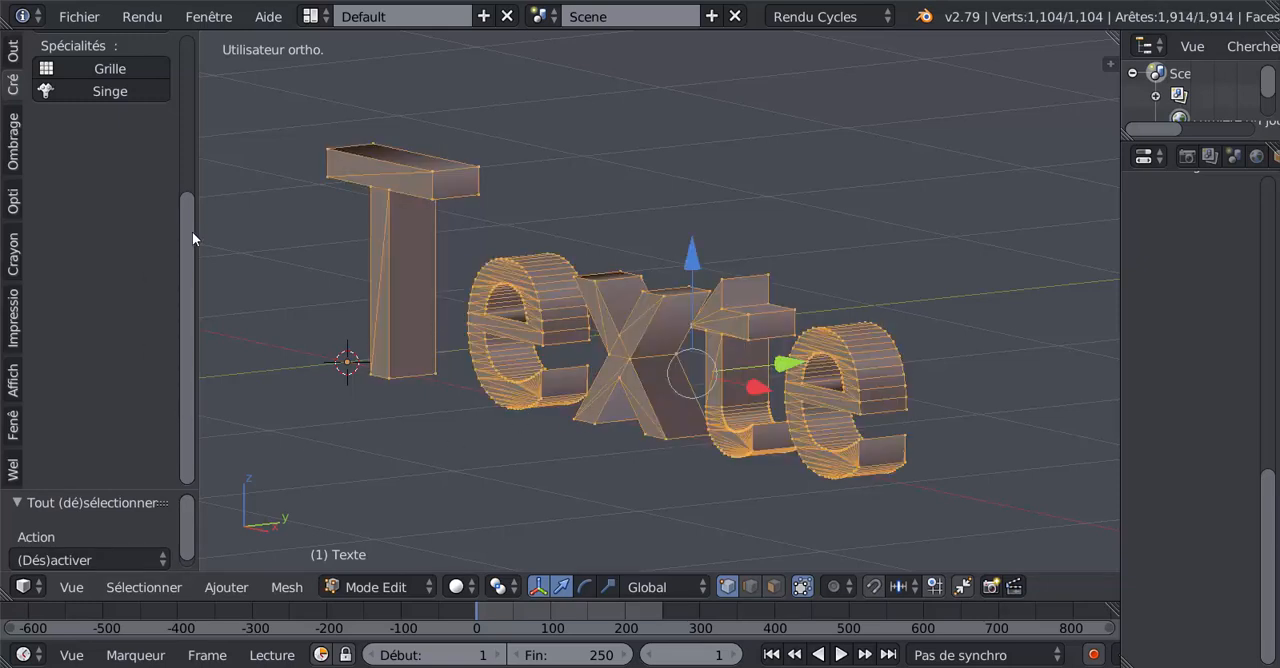
pyautogui.moveTo(203, 230); pyautogui.dragTo(209, 100)
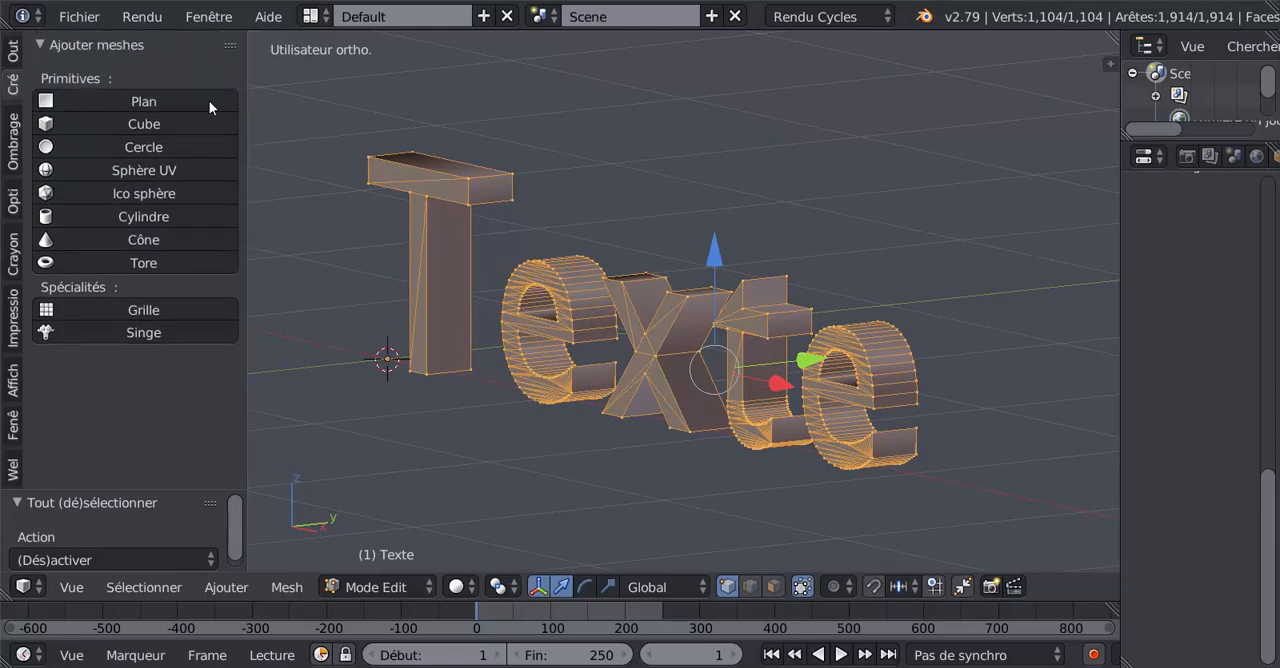
pyautogui.click(13, 52)
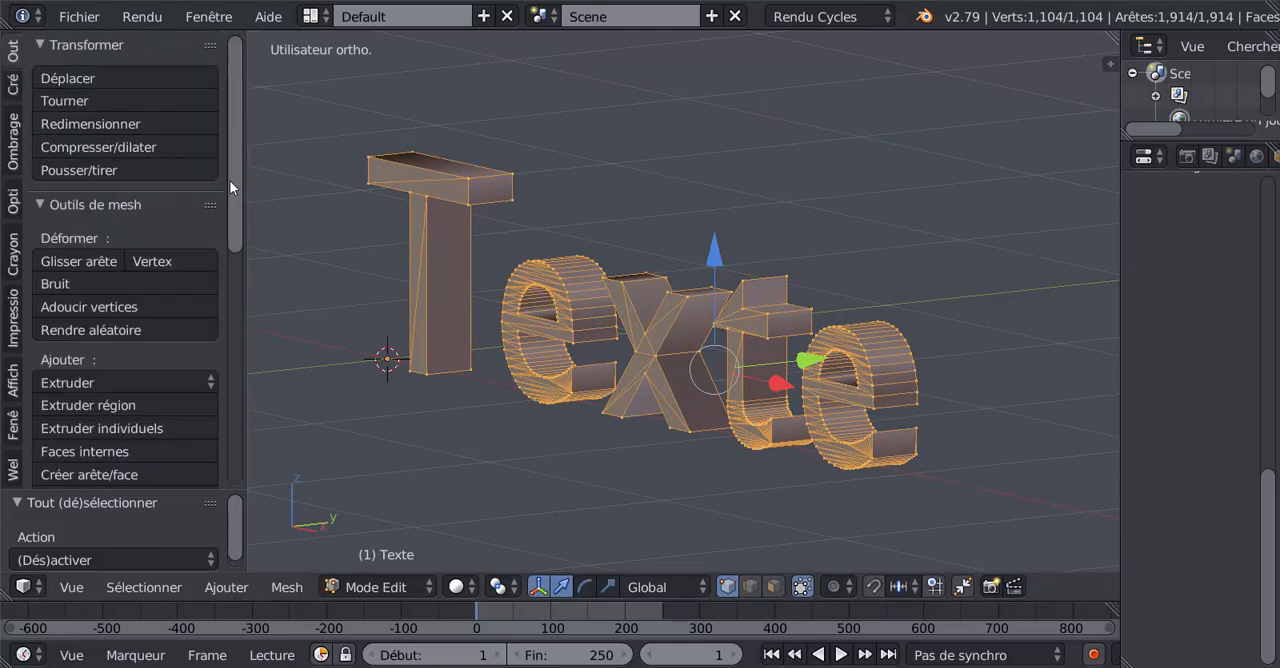
pyautogui.moveTo(229, 181); pyautogui.dragTo(230, 251)
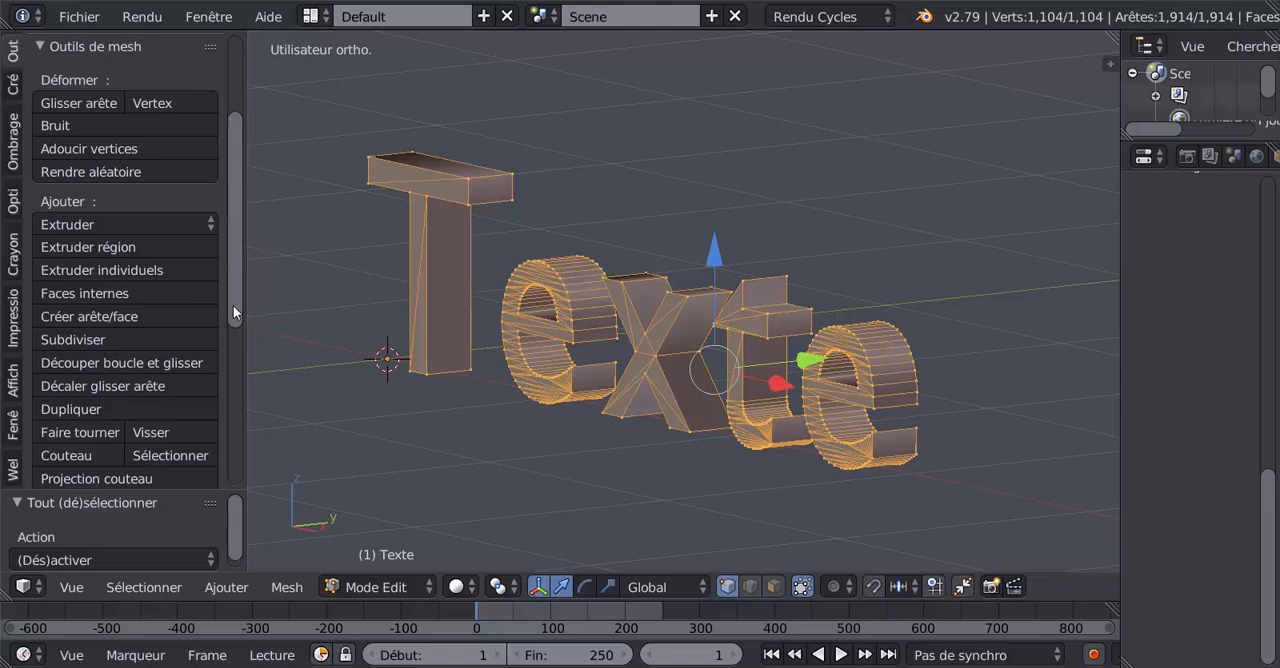
pyautogui.moveTo(231, 306); pyautogui.dragTo(240, 410)
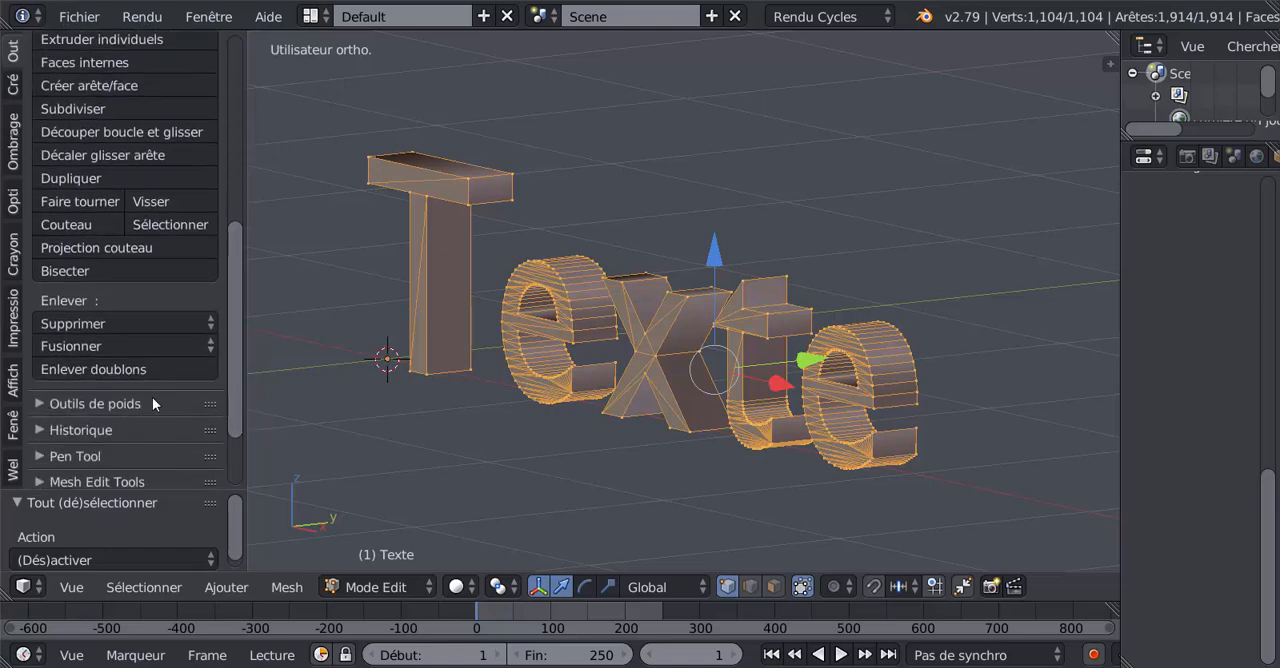
pyautogui.click(91, 368)
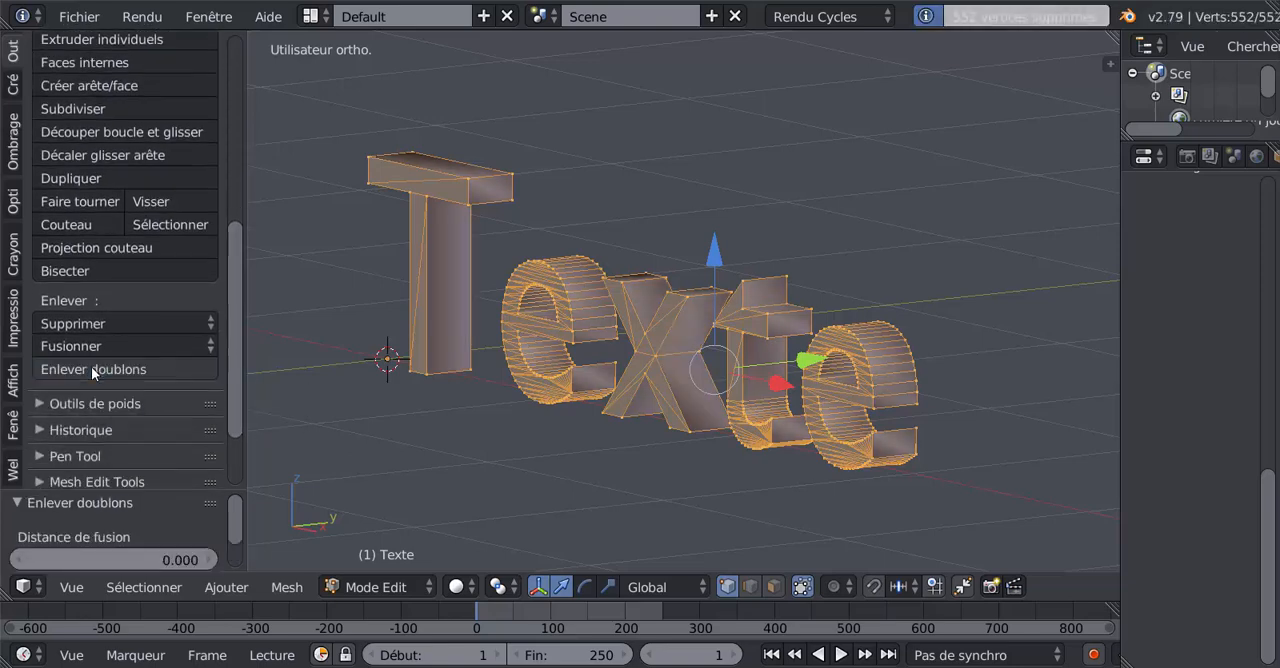
# - Examine the cleaned letter mesh up close and look over the available mesh tools
pyautogui.moveTo(677, 442); pyautogui.dragTo(663, 446, button='middle')
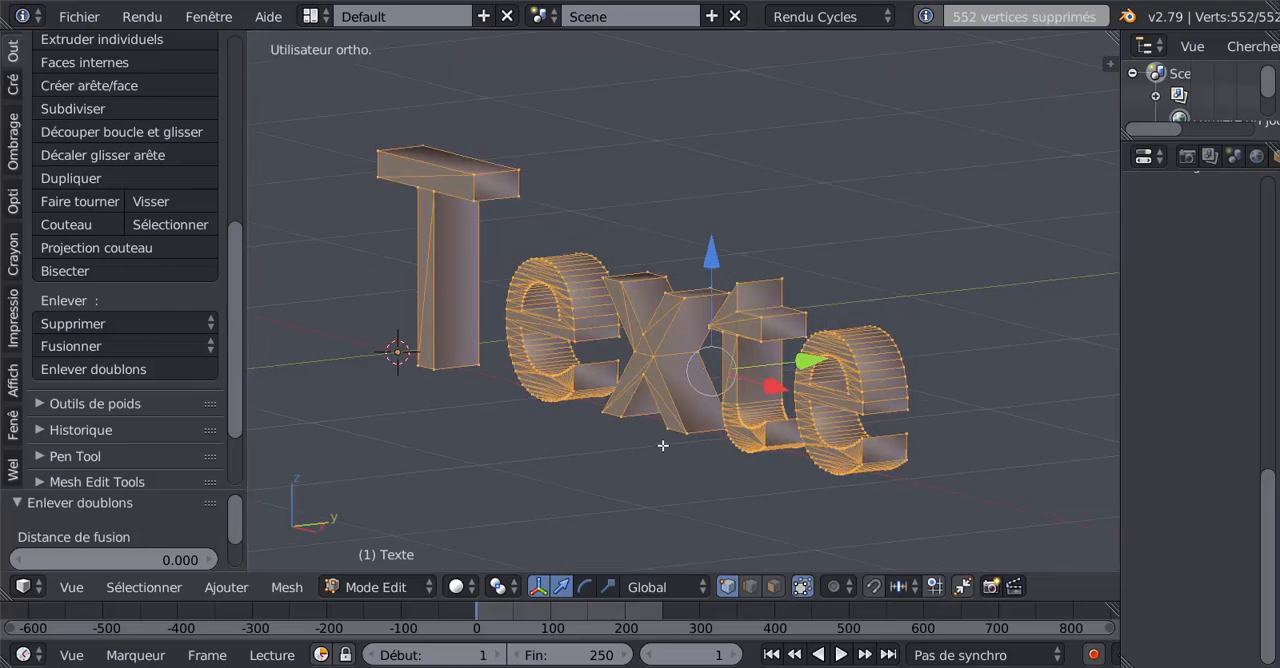
pyautogui.scroll(2, 663, 442)
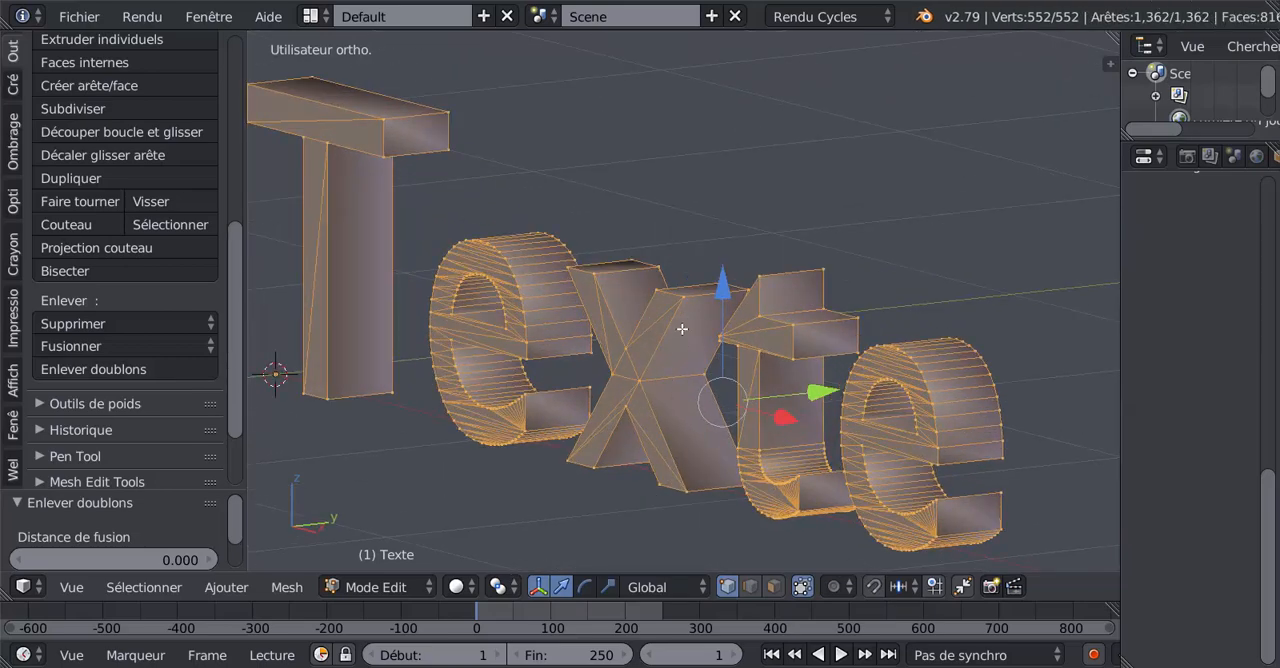
pyautogui.scroll(-2, 463, 465)
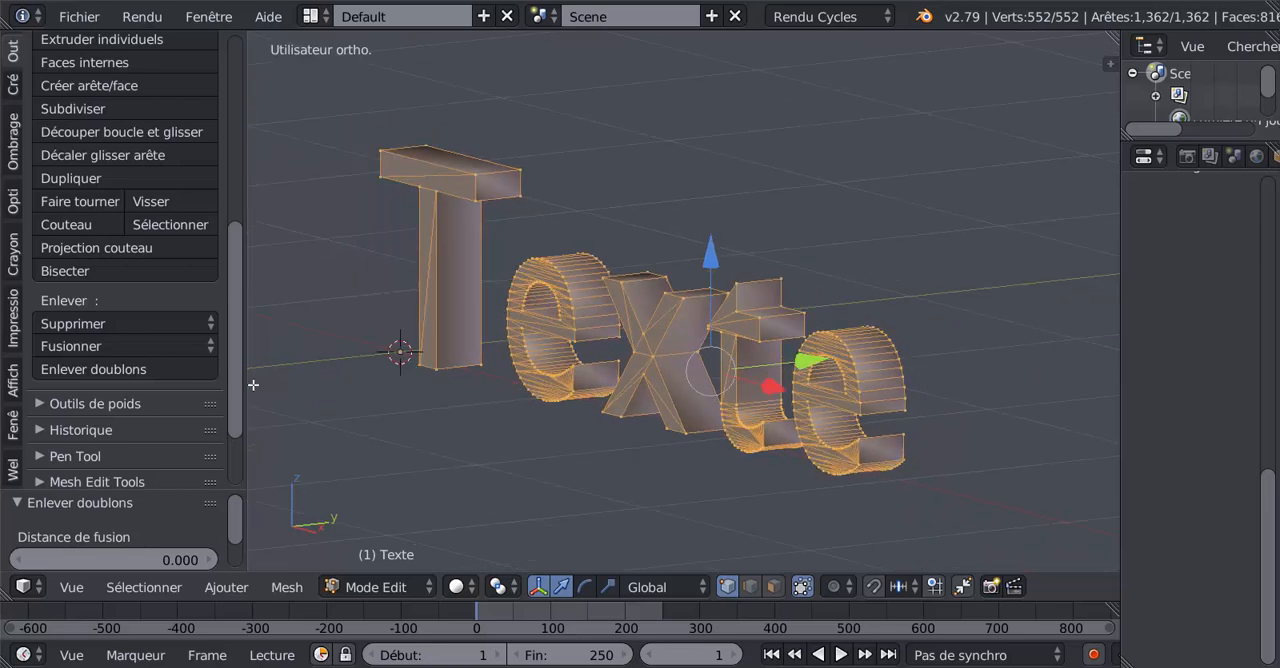
pyautogui.moveTo(238, 372); pyautogui.dragTo(258, 202)
pyautogui.scroll(2, 531, 220)
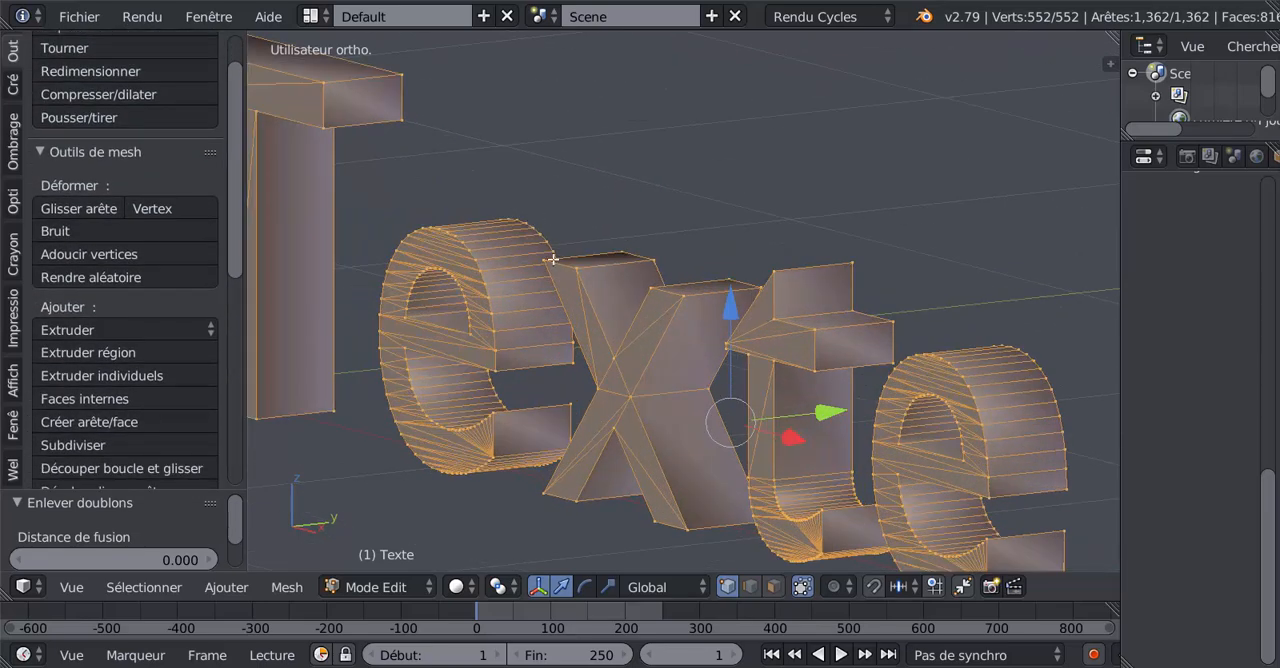
pyautogui.scroll(1, 553, 262)
pyautogui.scroll(-3, 659, 284)
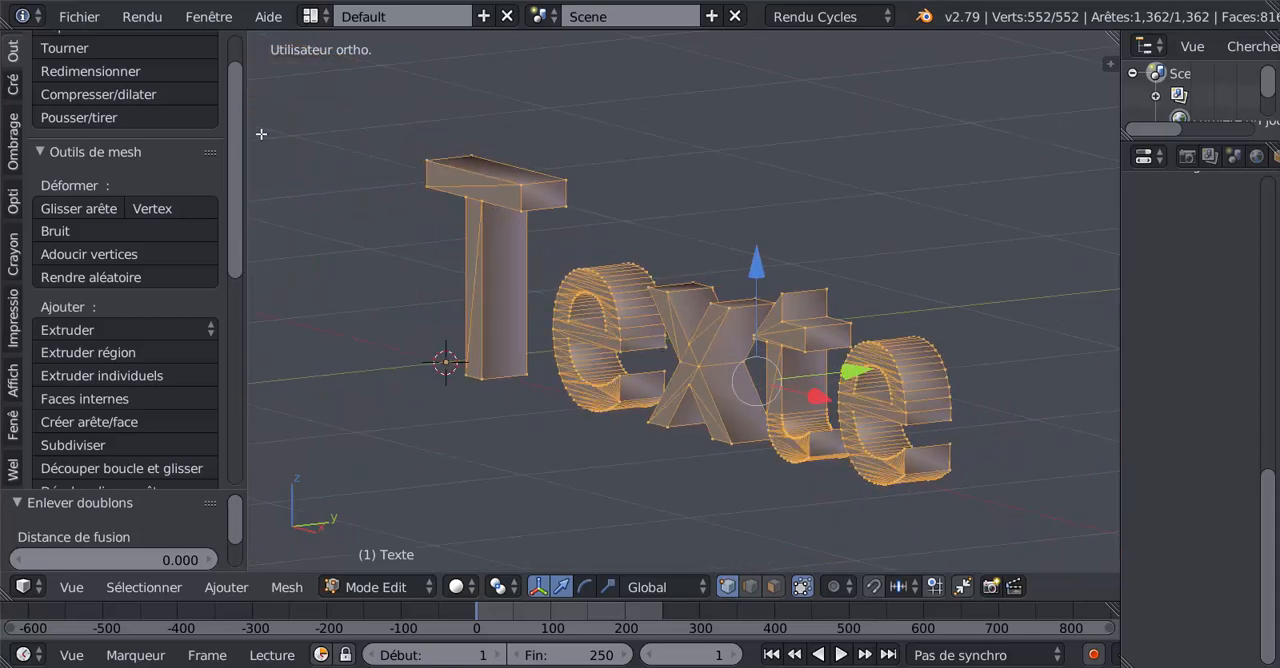
pyautogui.scroll(3, 241, 174)
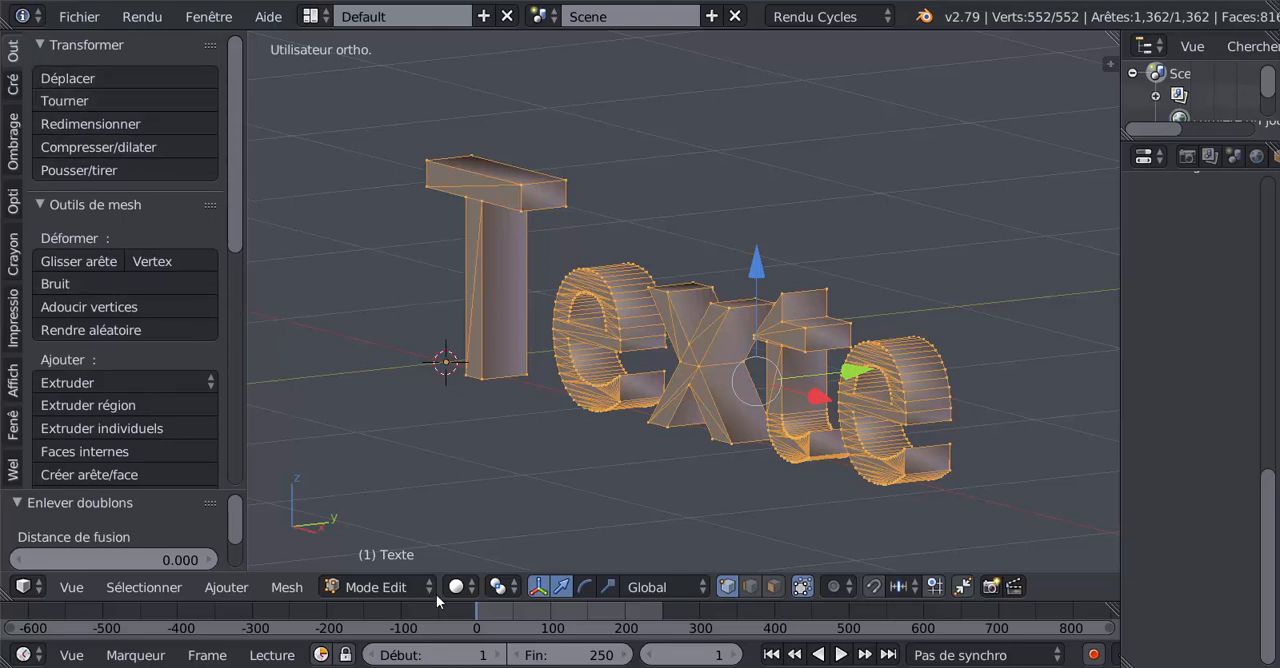
# - Apply flat shading (Ombrage plat) to all selected faces of the letter mesh
pyautogui.click(290, 588)
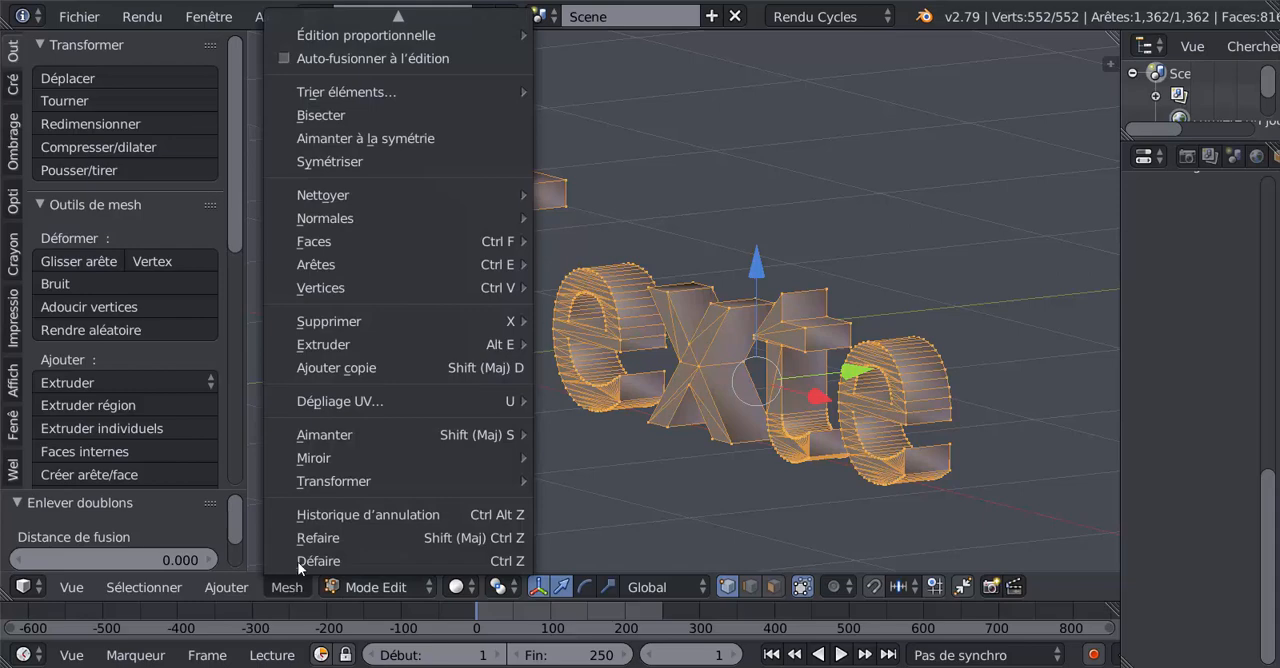
pyautogui.moveTo(308, 241)
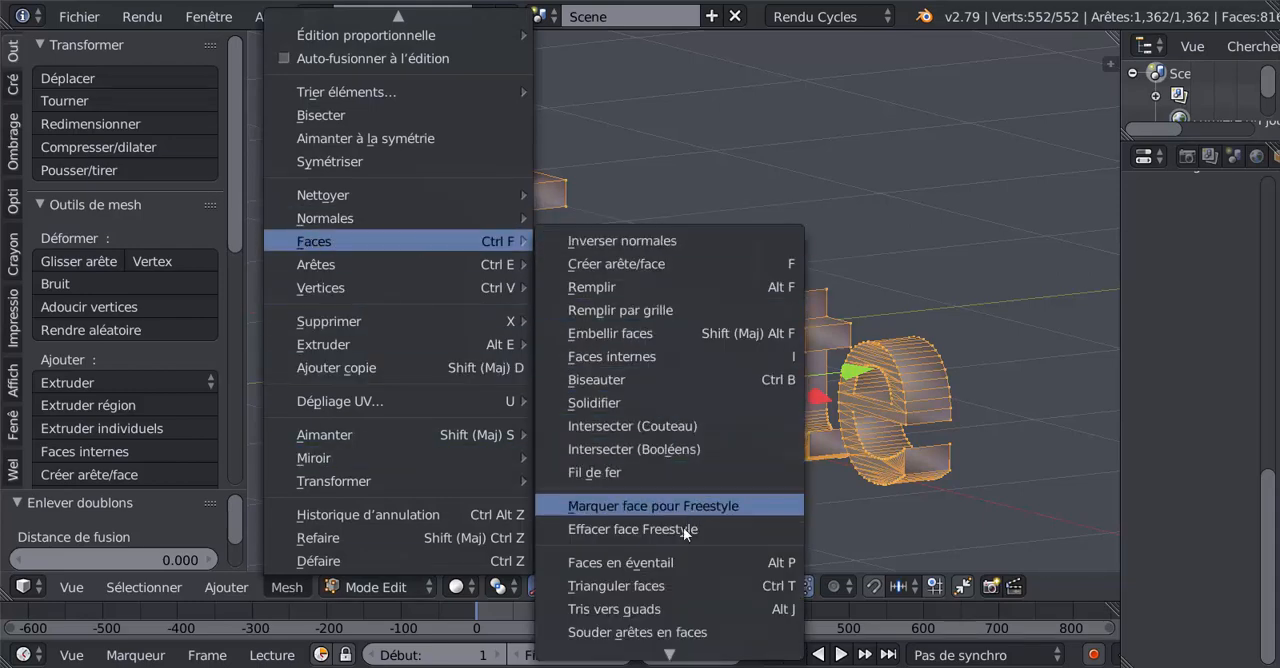
pyautogui.scroll(-4, 648, 616)
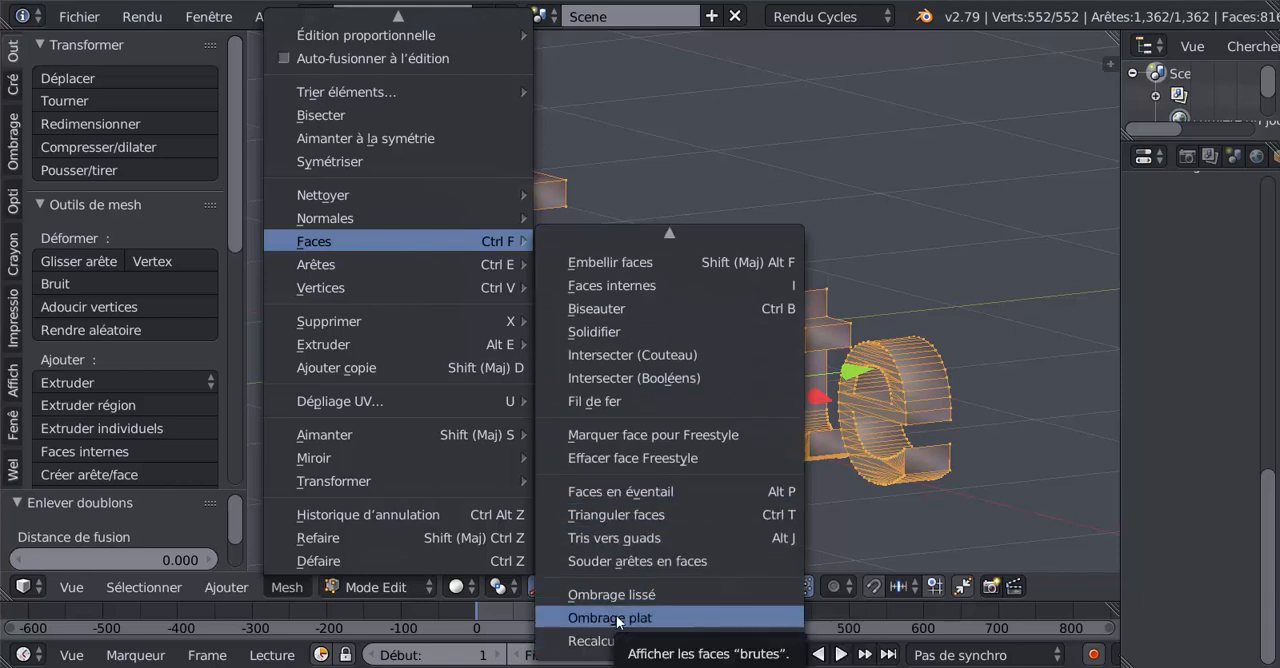
pyautogui.click(616, 615)
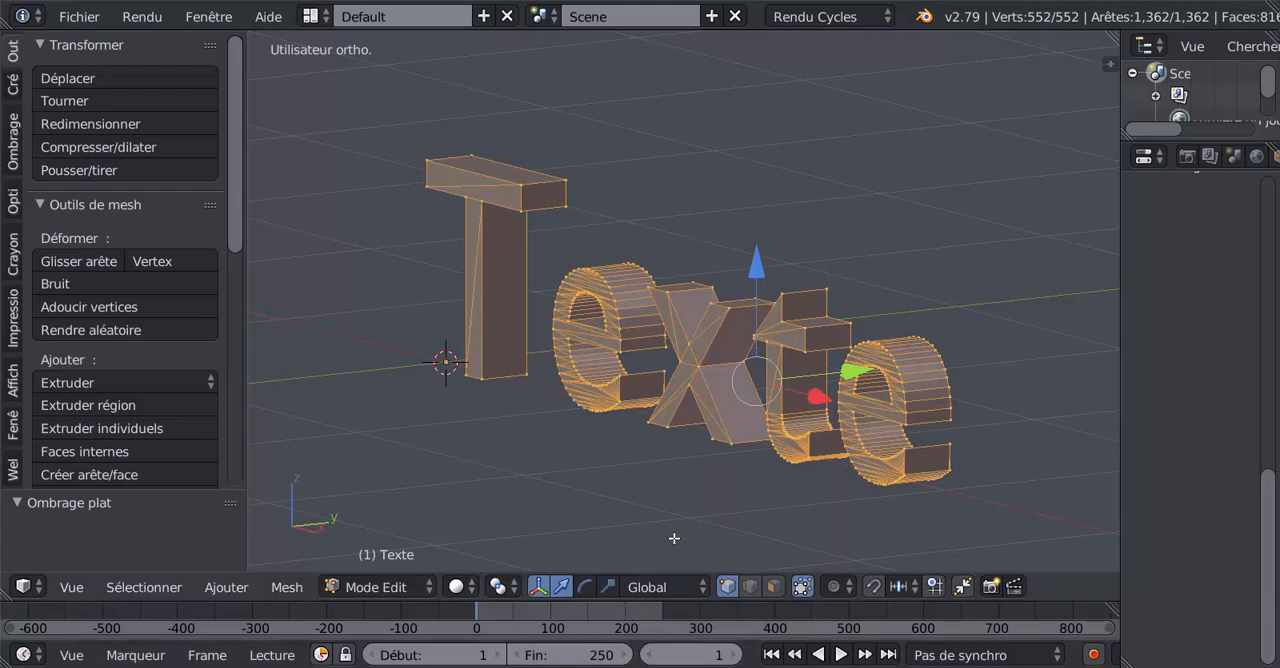
# - Examine the flat-shaded letters up close from different angles, comparing Object Mode and Edit Mode
pyautogui.press('Tab')
pyautogui.moveTo(714, 508); pyautogui.dragTo(594, 444, button='middle')
pyautogui.press('Tab')
pyautogui.scroll(3, 695, 503)
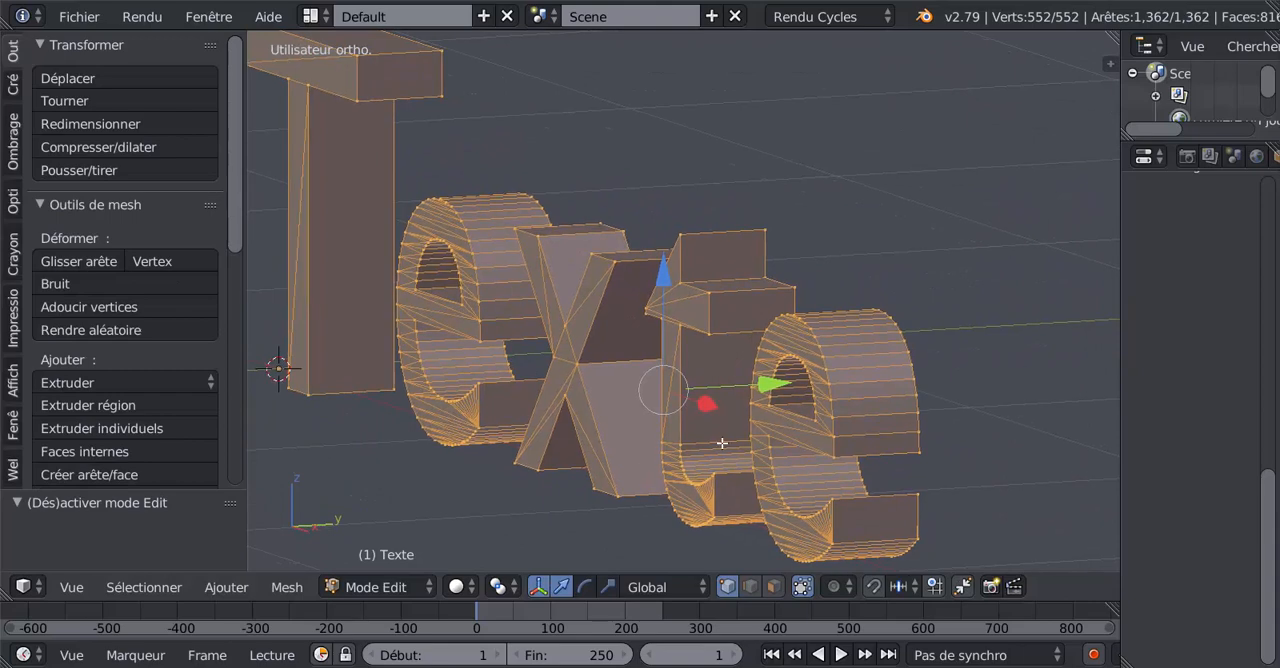
pyautogui.scroll(-2, 674, 442)
pyautogui.moveTo(646, 439); pyautogui.dragTo(676, 440, button='middle')
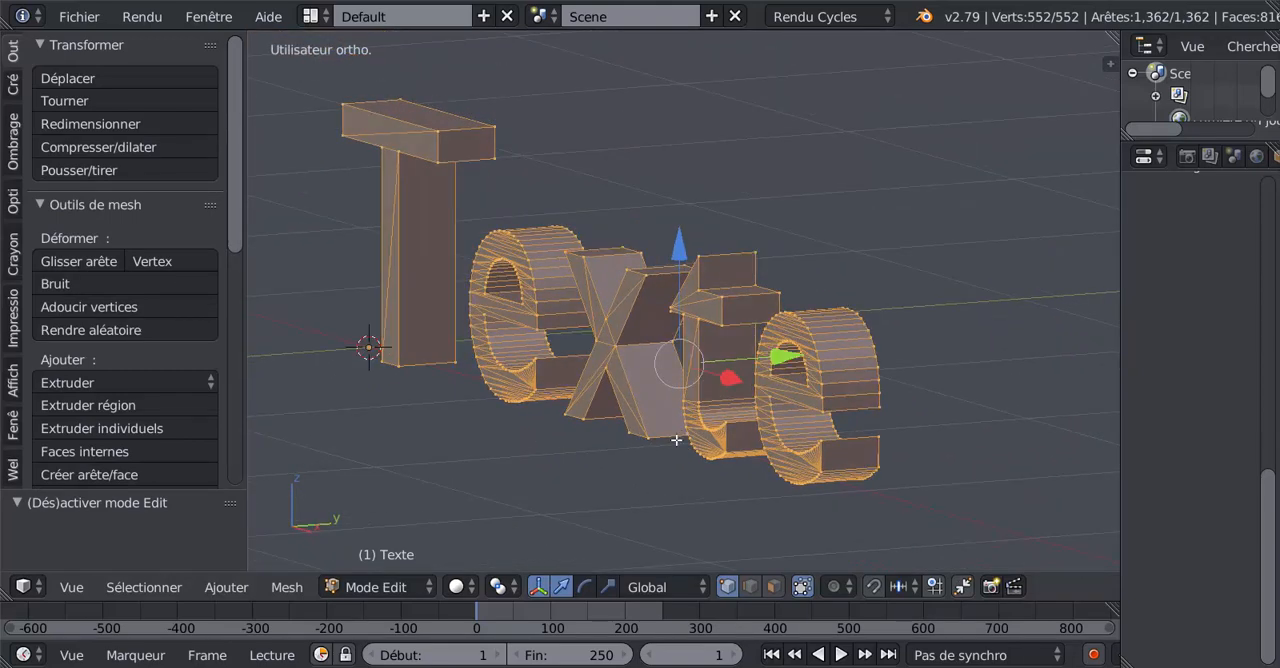
pyautogui.moveTo(836, 433); pyautogui.dragTo(857, 443, button='middle')
pyautogui.press('Tab')
pyautogui.scroll(2, 868, 405)
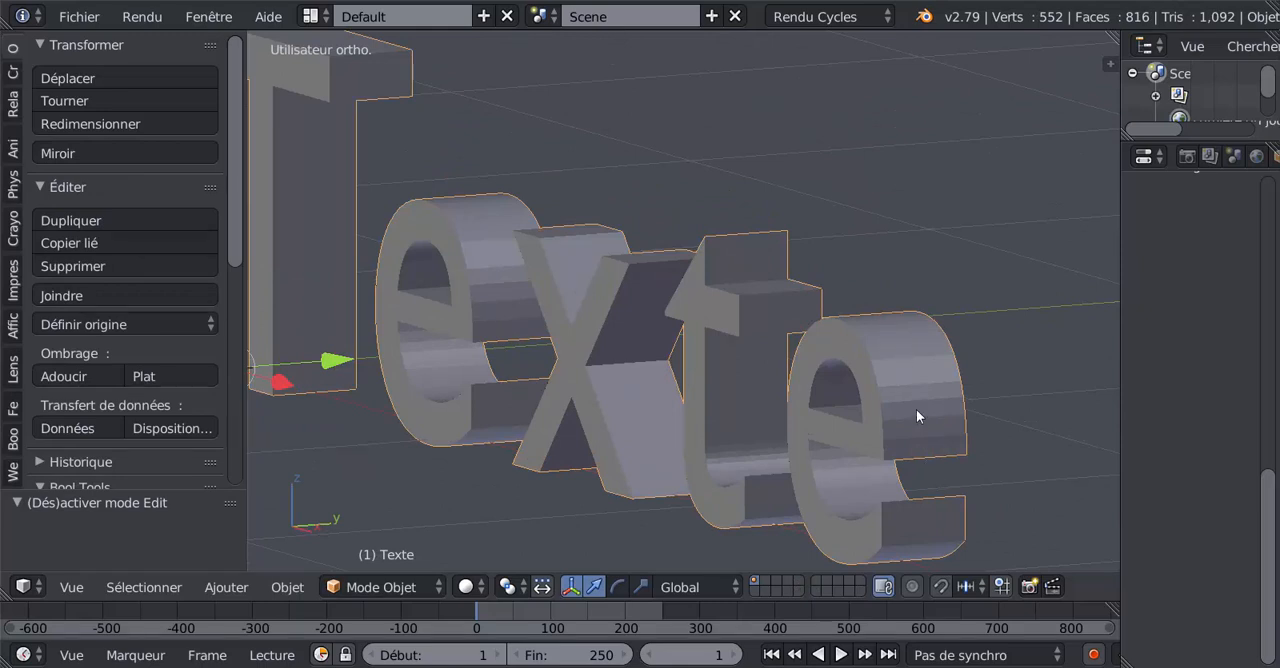
pyautogui.press('Tab')
pyautogui.press('Tab')
pyautogui.moveTo(789, 447)
pyautogui.mouseDown(button='middle')
pyautogui.moveTo(907, 441)
pyautogui.moveTo(804, 449)
pyautogui.mouseUp(button='middle')
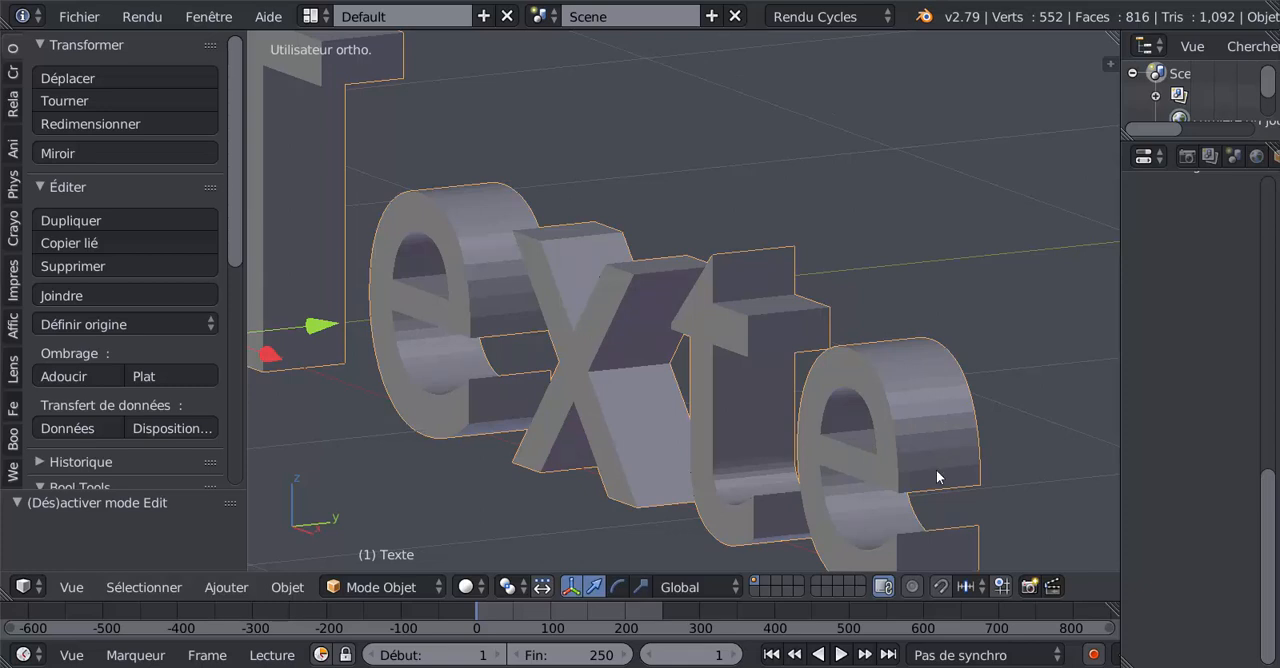
# - In Edit Mode with face selection, select the linked outer side faces of both e letters, the x and the t
pyautogui.press('Tab')
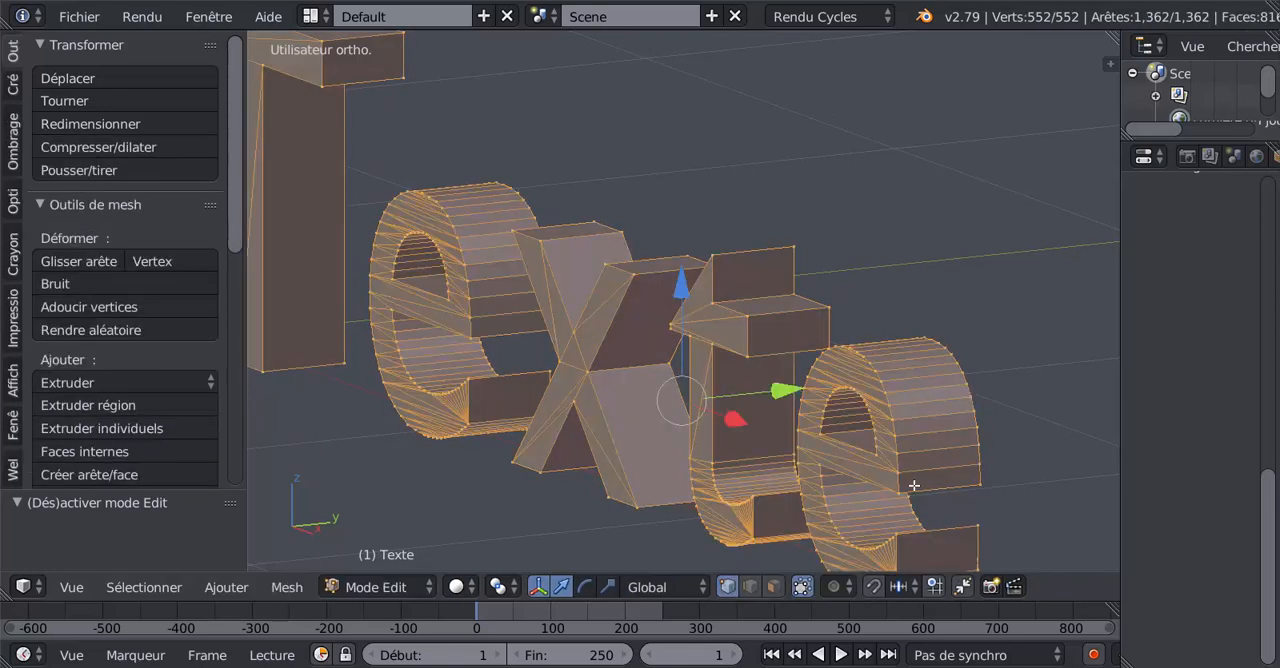
pyautogui.click(774, 587)
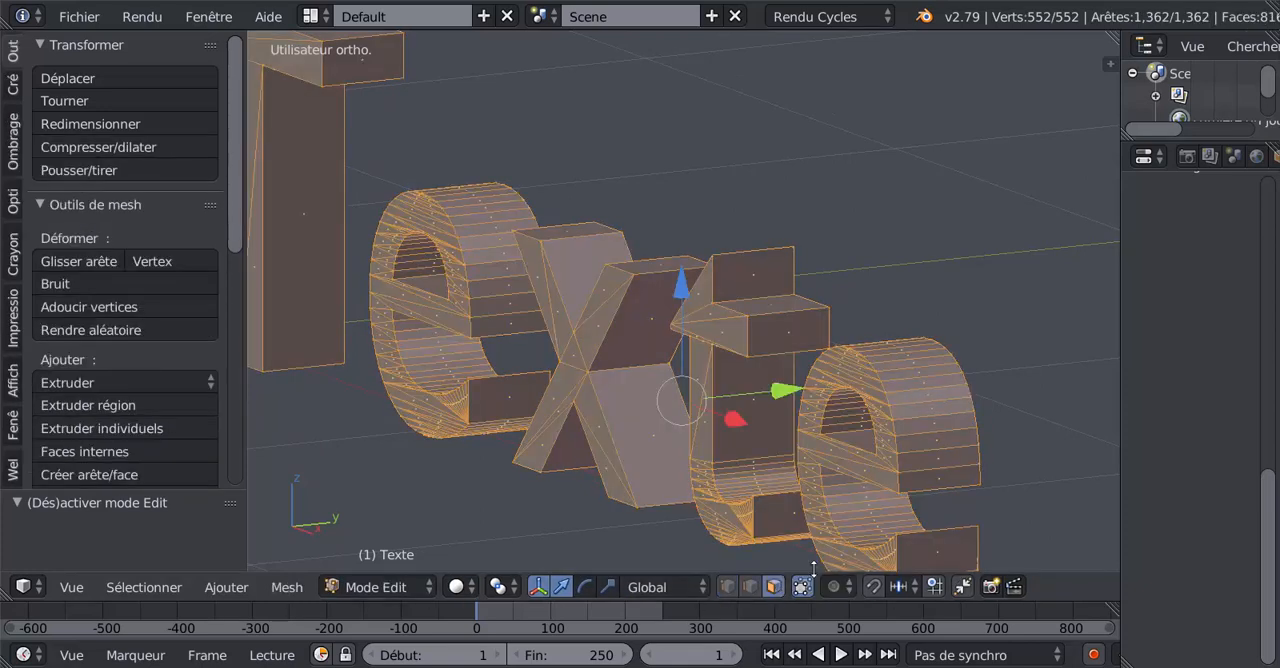
pyautogui.keyDown('alt'); pyautogui.rightClick(925, 398); pyautogui.keyUp('alt')
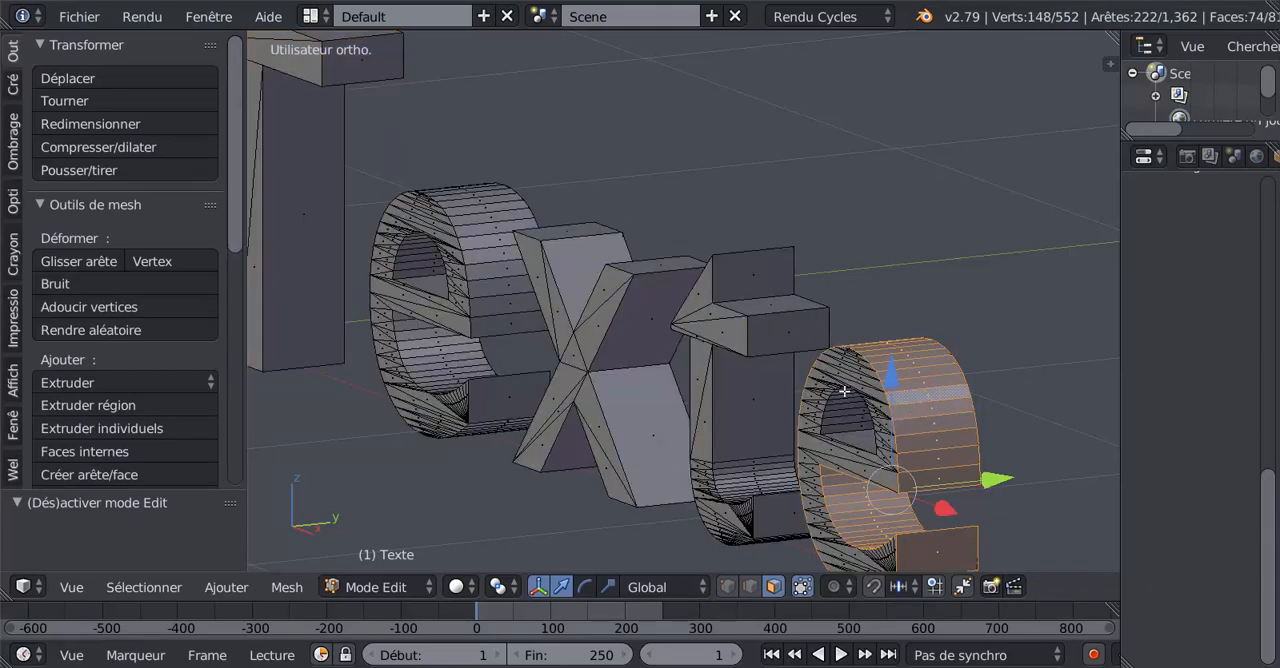
pyautogui.press('l')
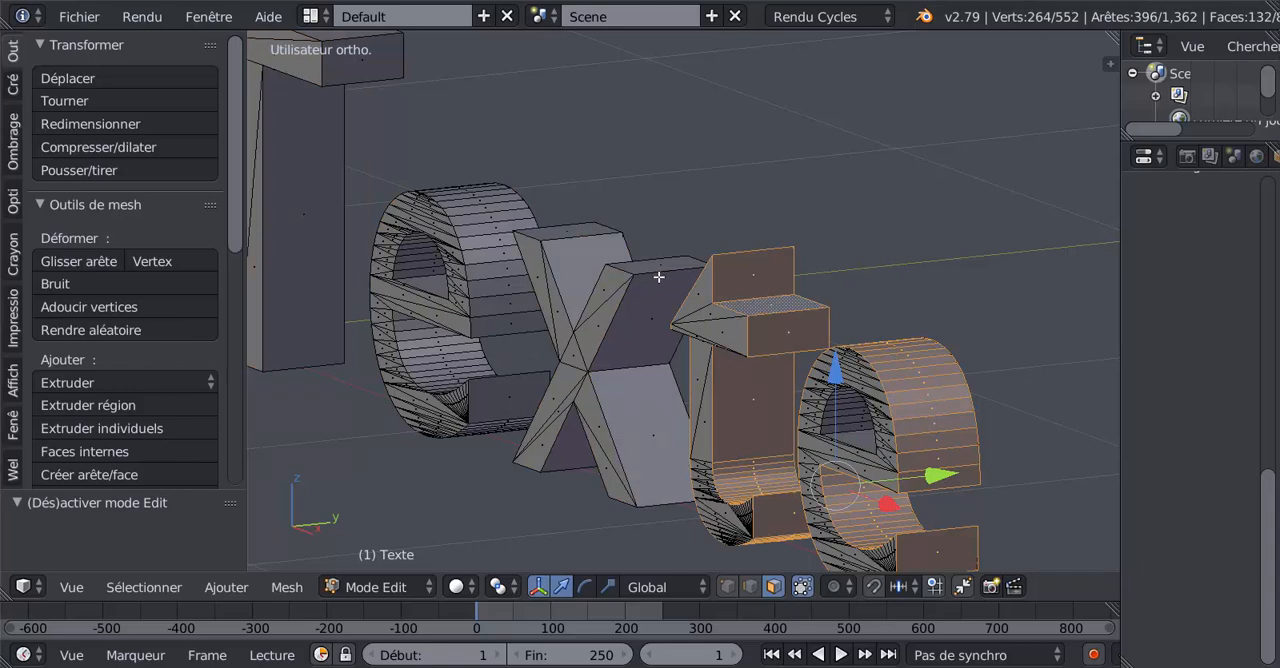
pyautogui.press('l')
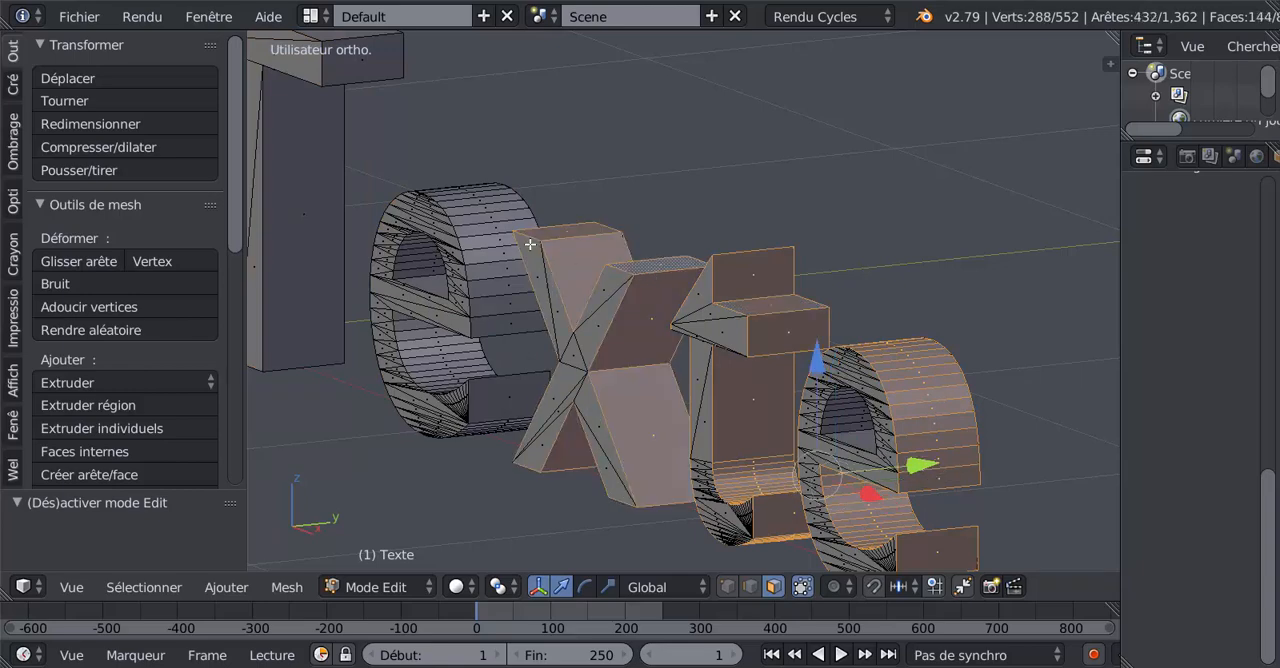
pyautogui.press('l')
# - Add the inner faces of both e holes and the side faces of the T to the selection
pyautogui.scroll(-2, 483, 371)
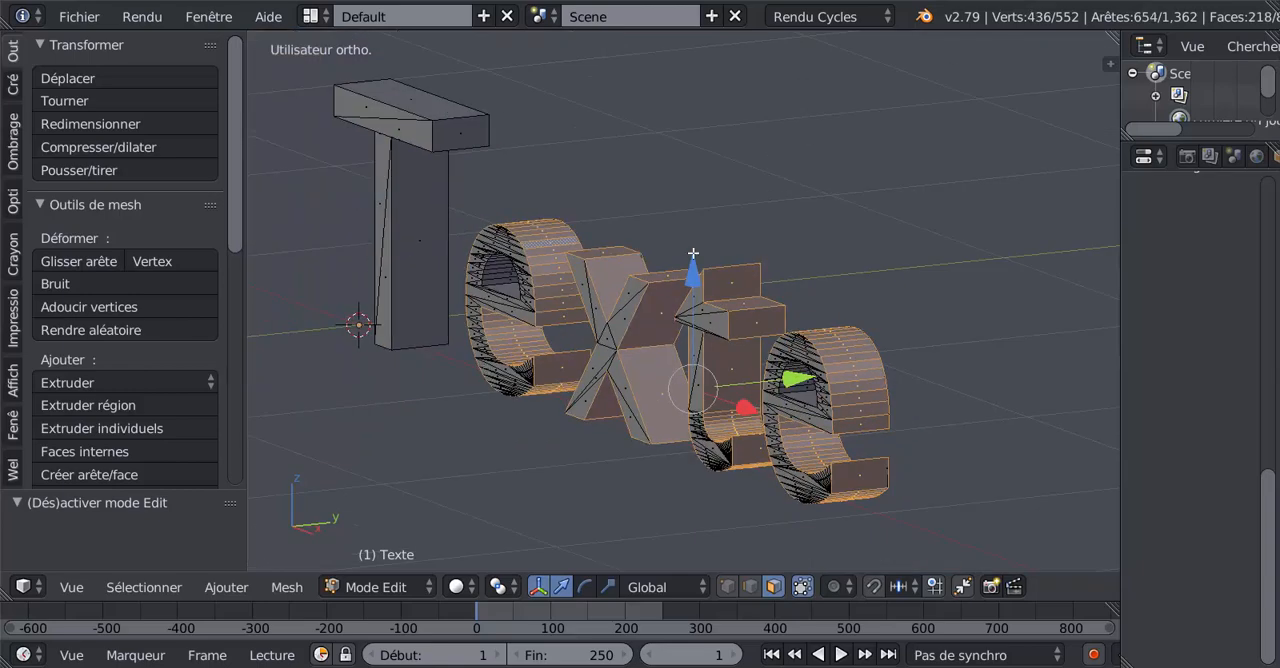
pyautogui.scroll(2, 763, 380)
pyautogui.scroll(3, 830, 400)
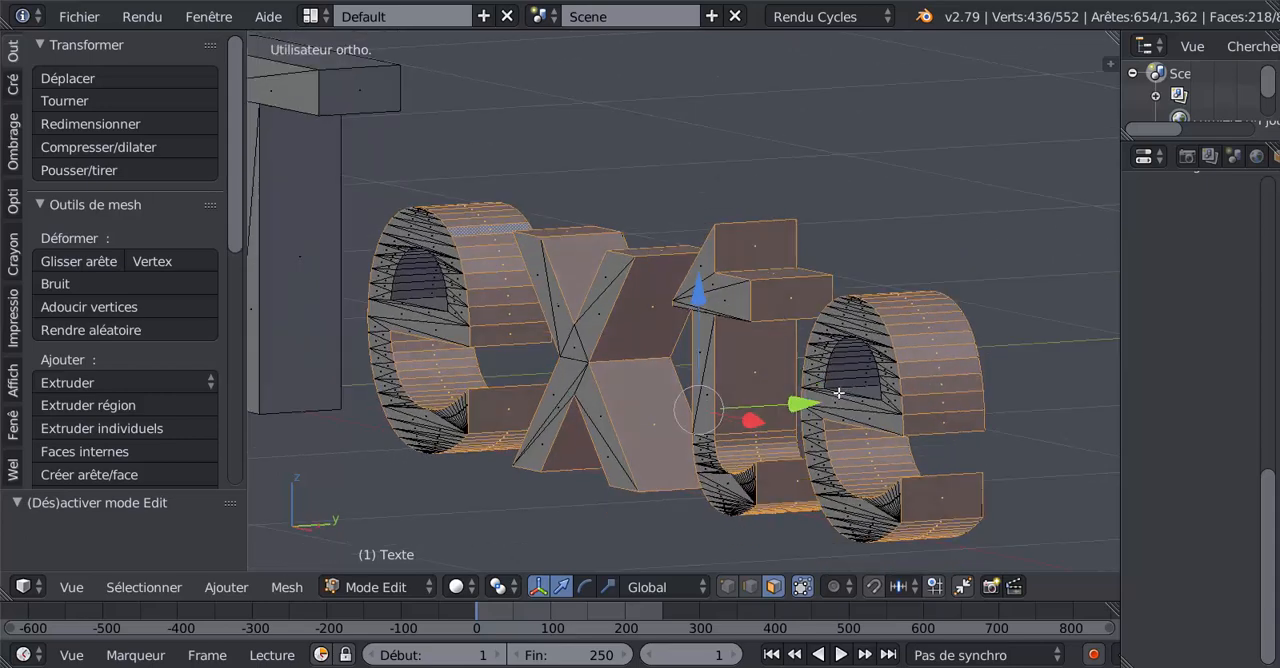
pyautogui.press('l')
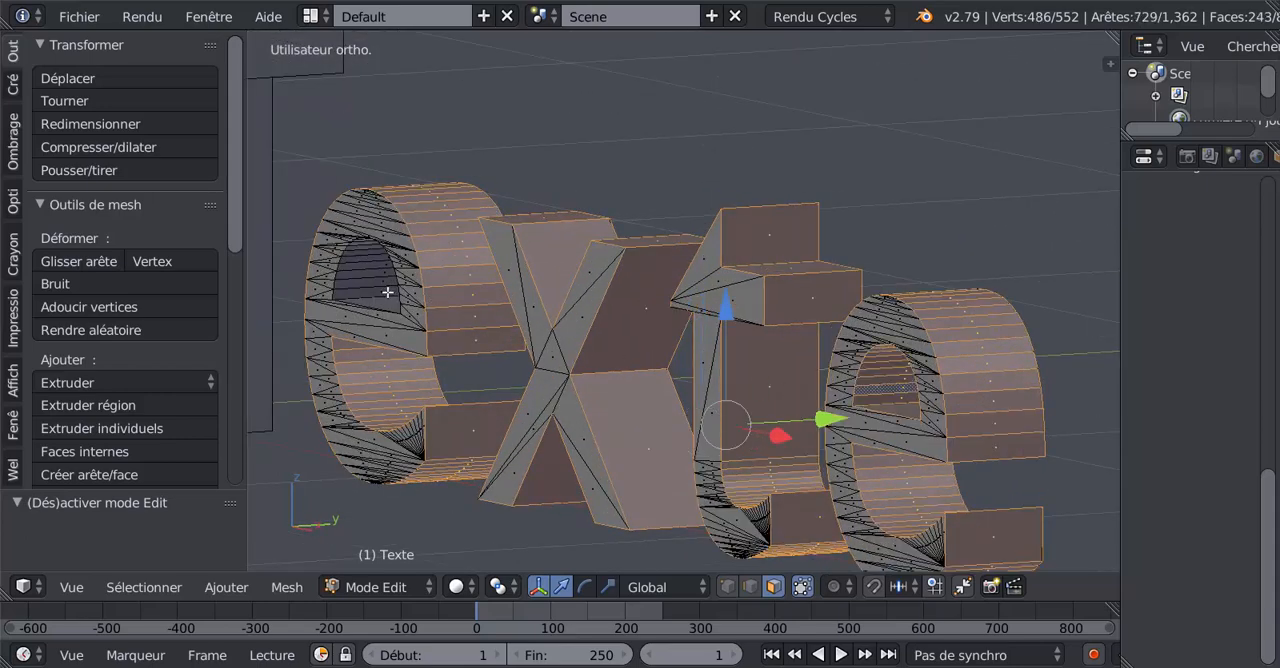
pyautogui.press('l')
pyautogui.scroll(-2, 370, 278)
pyautogui.scroll(-2, 370, 278)
pyautogui.scroll(2, 449, 374)
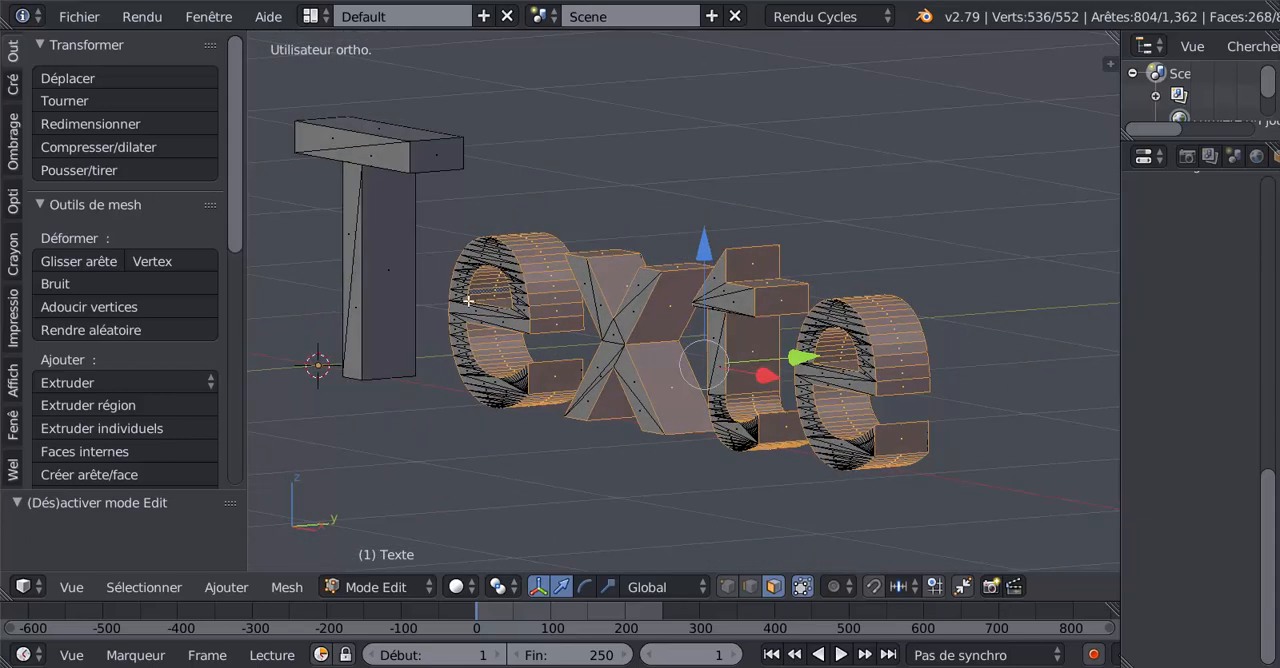
pyautogui.press('l')
pyautogui.scroll(-3, 437, 297)
pyautogui.moveTo(557, 414)
pyautogui.mouseDown(button='middle')
pyautogui.moveTo(717, 423)
pyautogui.moveTo(546, 411)
pyautogui.mouseUp(button='middle')
pyautogui.scroll(3, 586, 424)
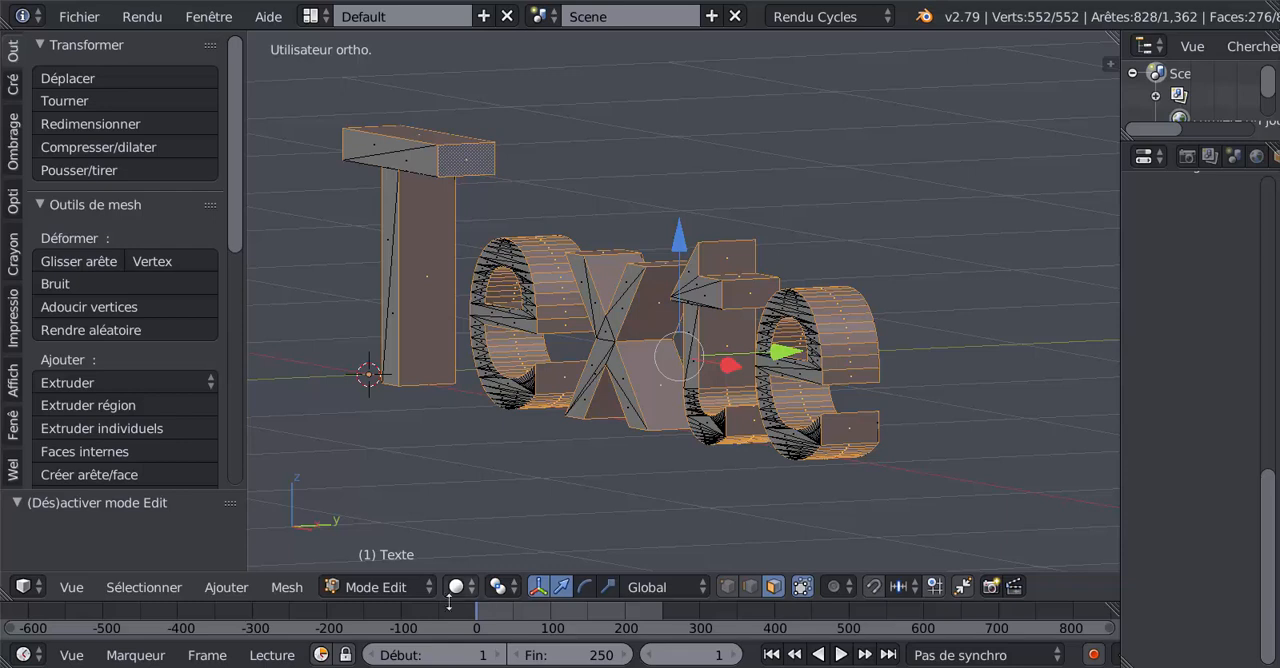
# - Apply smooth shading (Ombrage lissé) to the selected side faces and check the letters in Object Mode
pyautogui.click(290, 588)
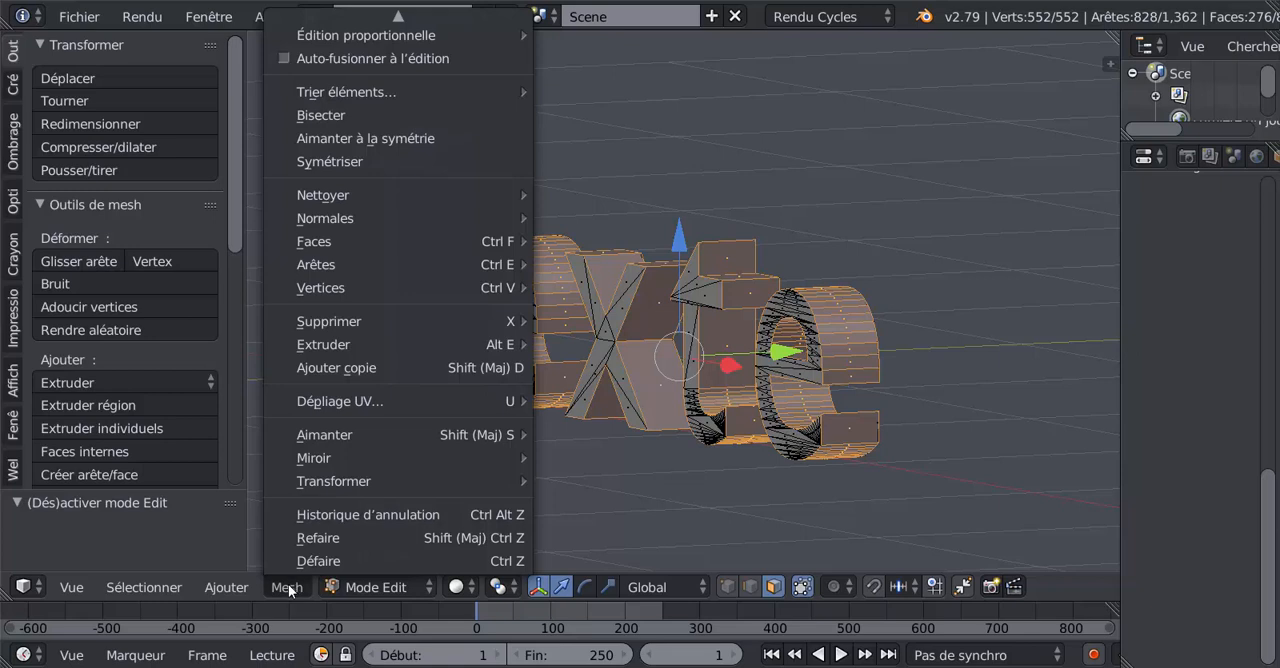
pyautogui.moveTo(319, 243)
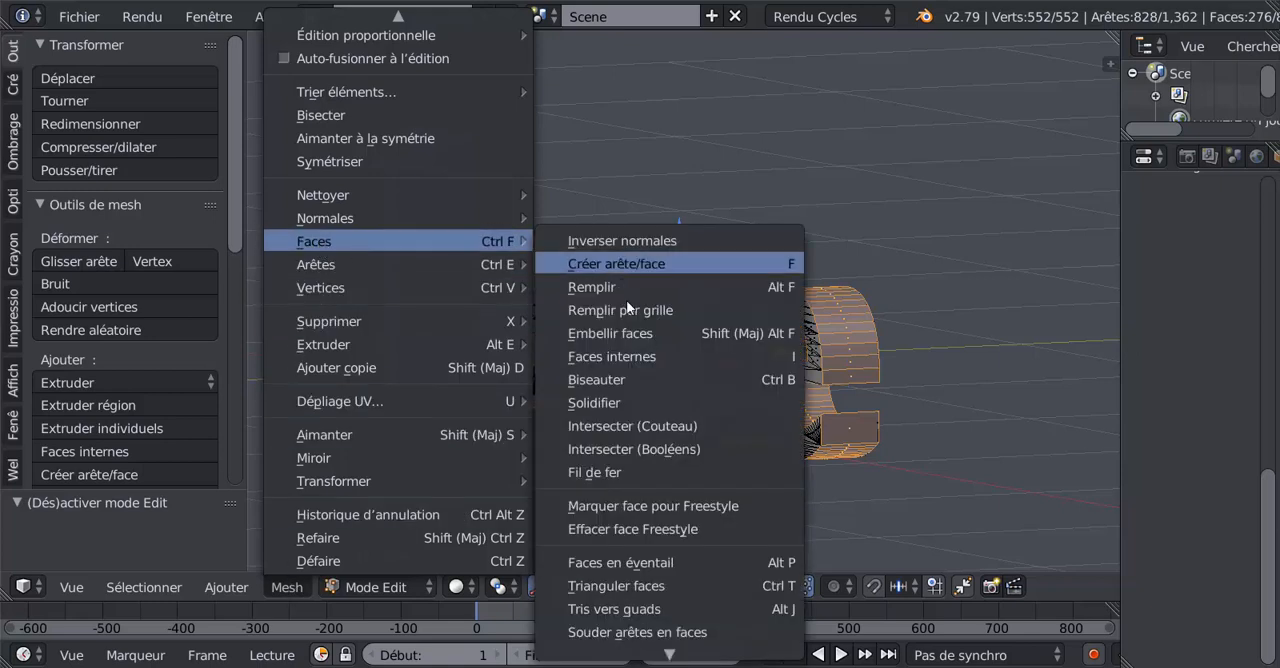
pyautogui.moveTo(635, 660)
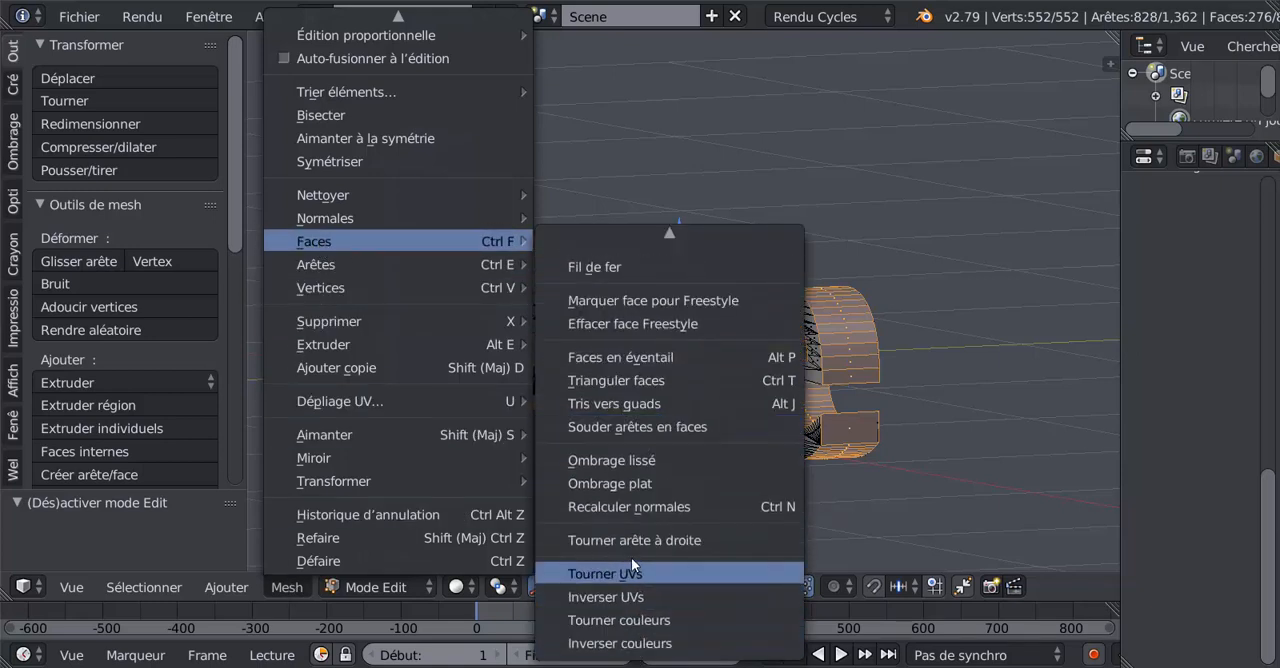
pyautogui.click(599, 457)
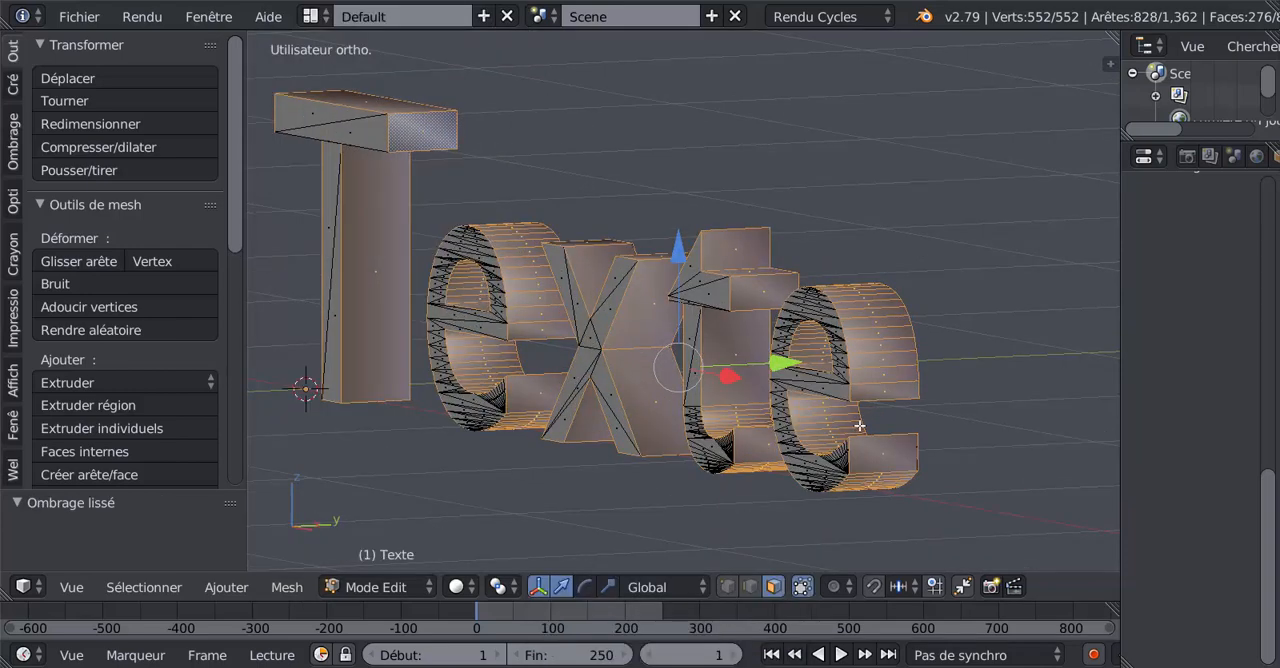
pyautogui.press('Tab')
pyautogui.scroll(2, 877, 380)
pyautogui.press('Tab')
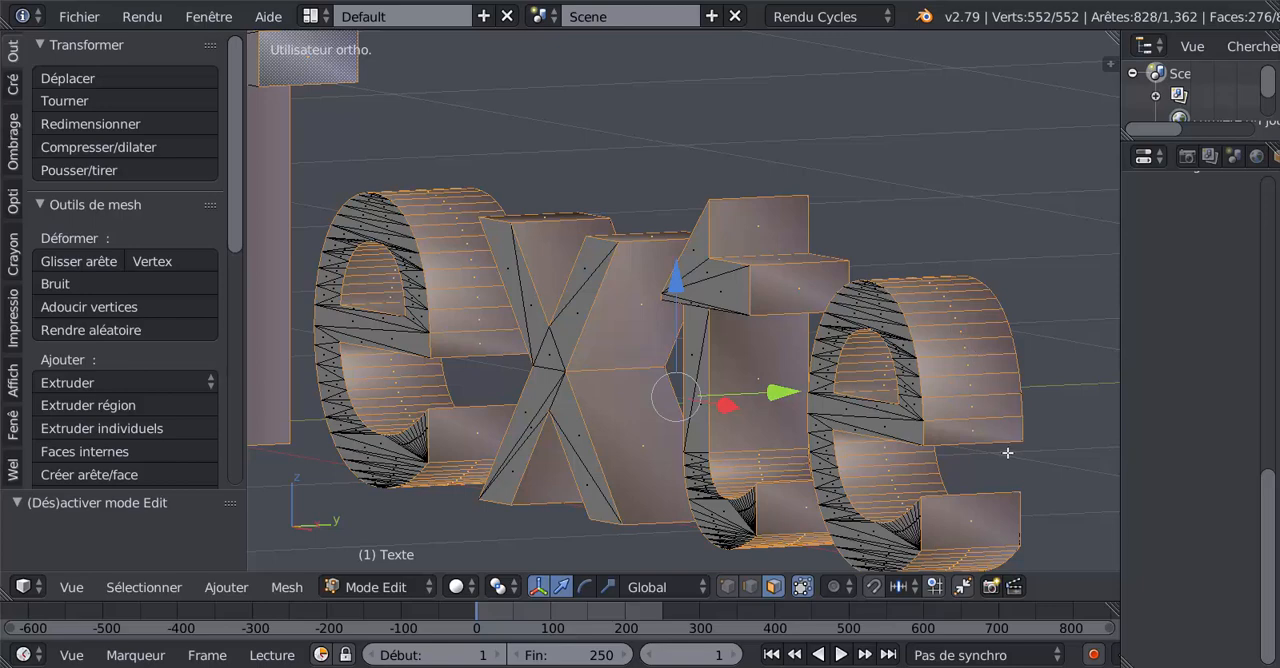
# - Inset the selected side faces with a thickness of 0.01 and check the shading in Object Mode
pyautogui.press('i')
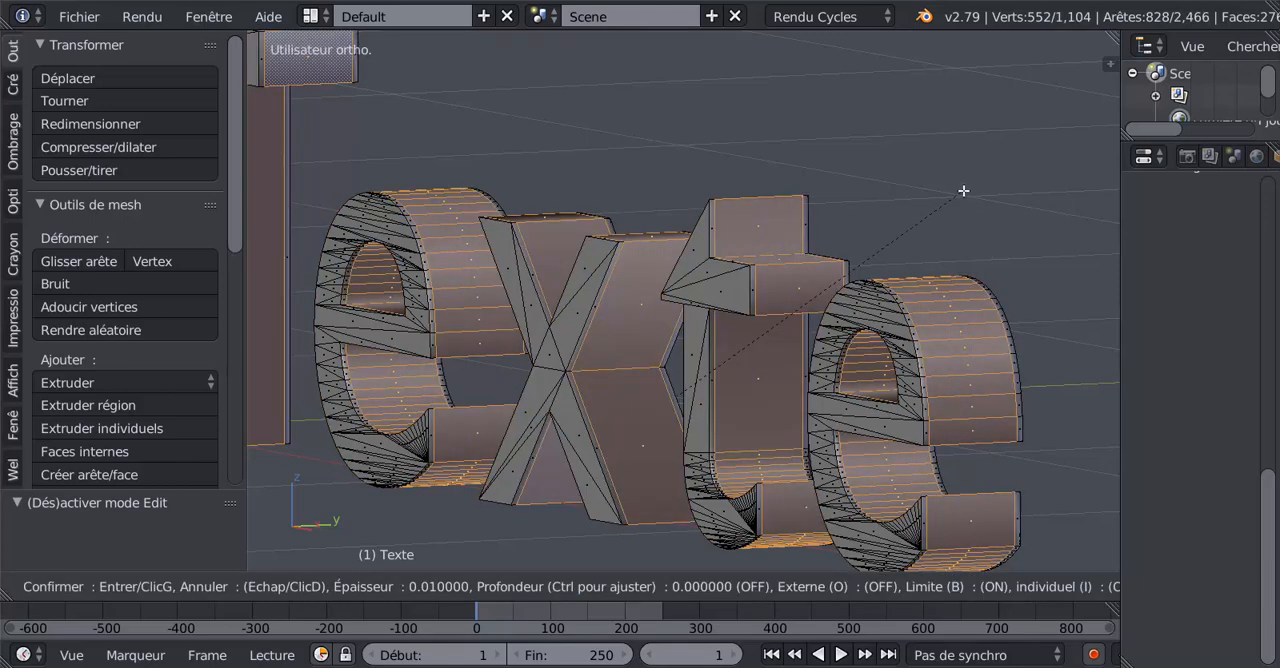
pyautogui.click(963, 190)
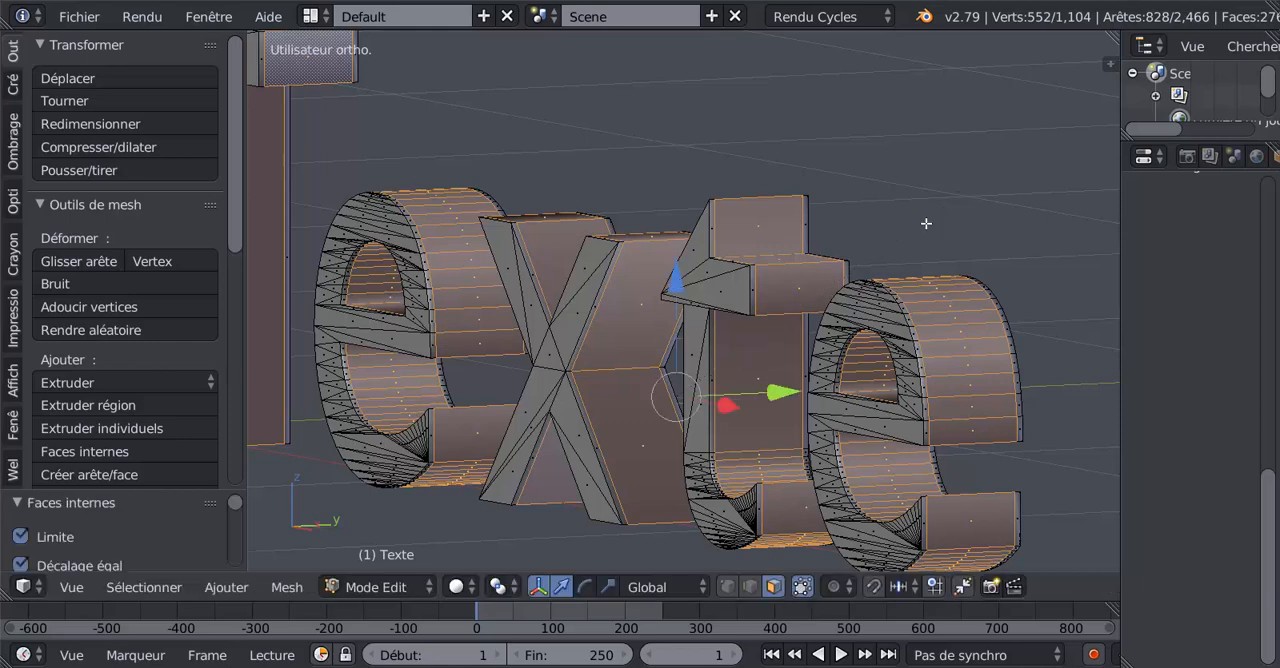
pyautogui.scroll(-2, 547, 395)
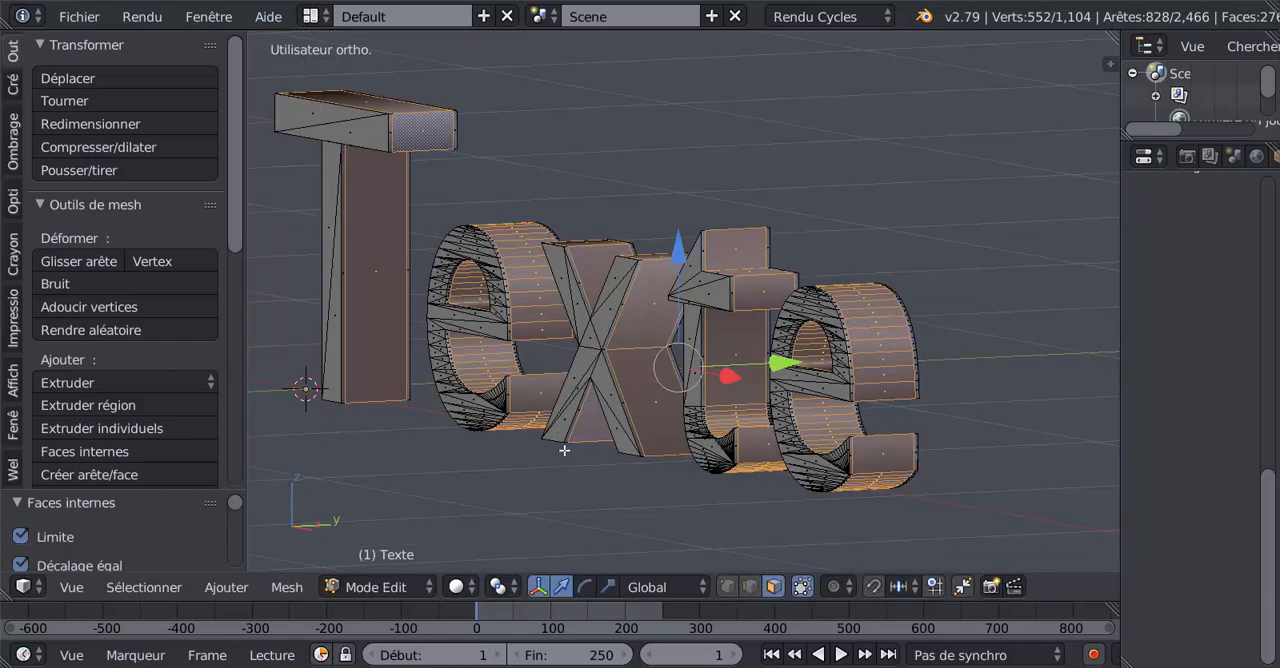
pyautogui.press('Tab')
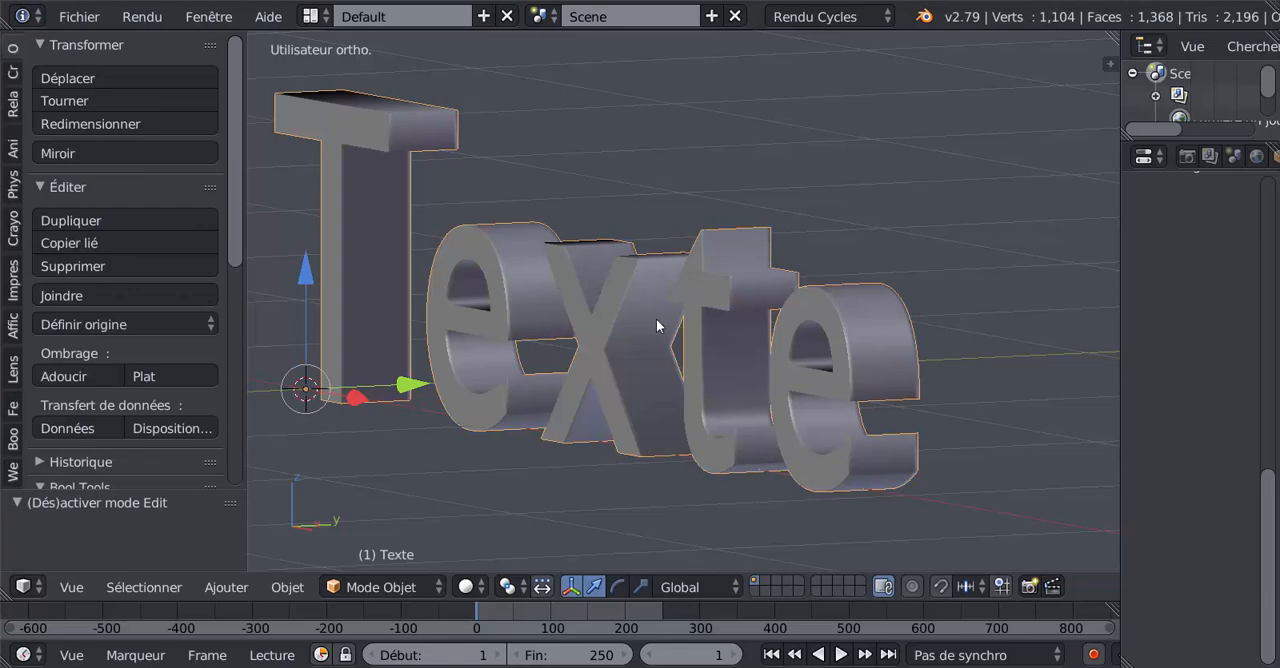
pyautogui.press('Tab')
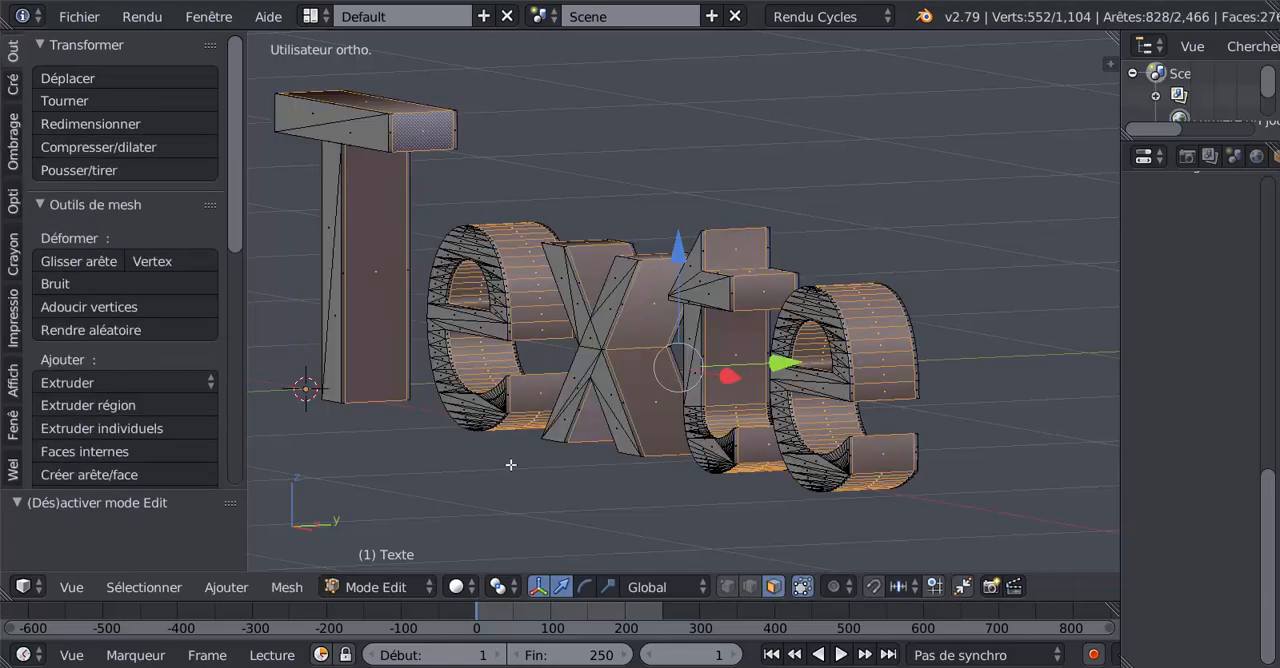
# - Apply the Solidifier face operation to the selected side faces of the letters with a thickness of 0.01
pyautogui.moveTo(512, 465); pyautogui.dragTo(586, 463, button='middle')
pyautogui.scroll(2, 586, 462)
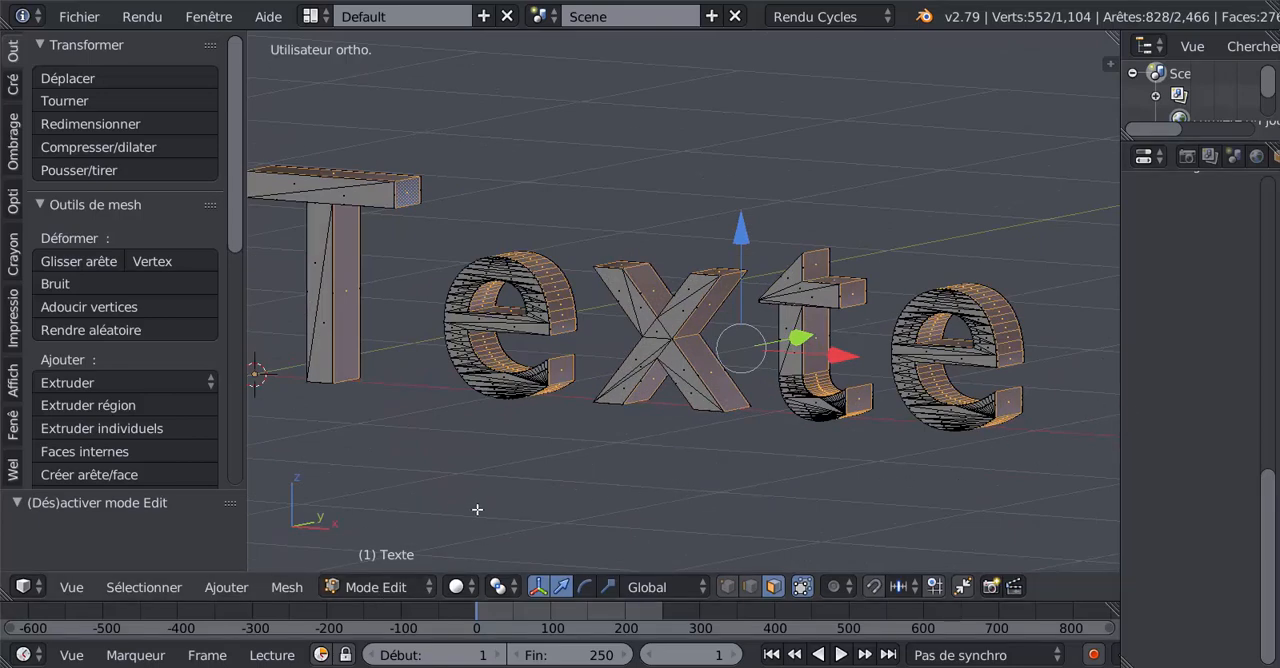
pyautogui.scroll(-1, 462, 512)
pyautogui.click(287, 588)
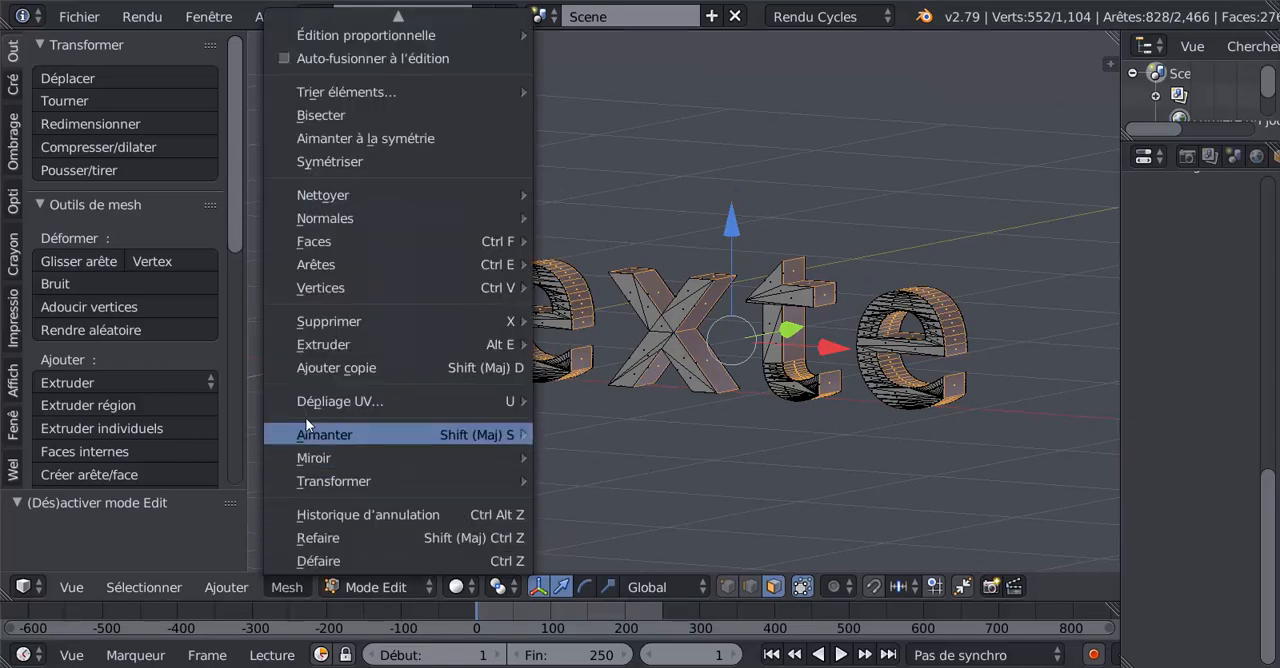
pyautogui.moveTo(321, 241)
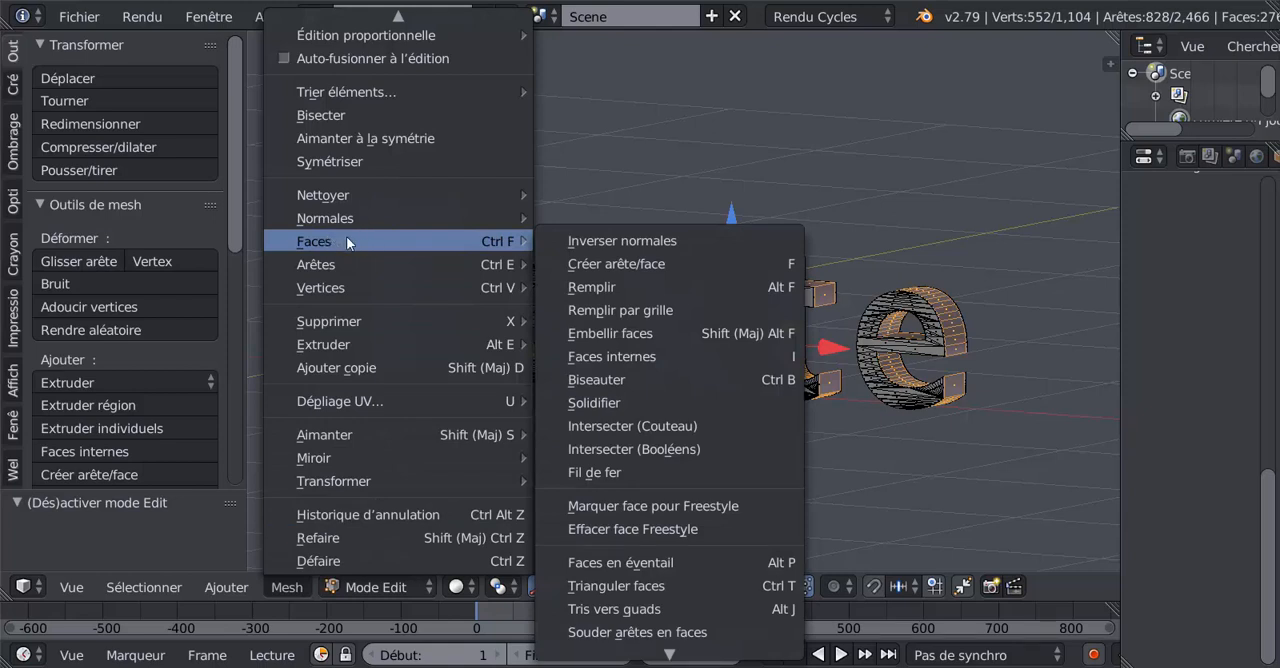
pyautogui.click(614, 403)
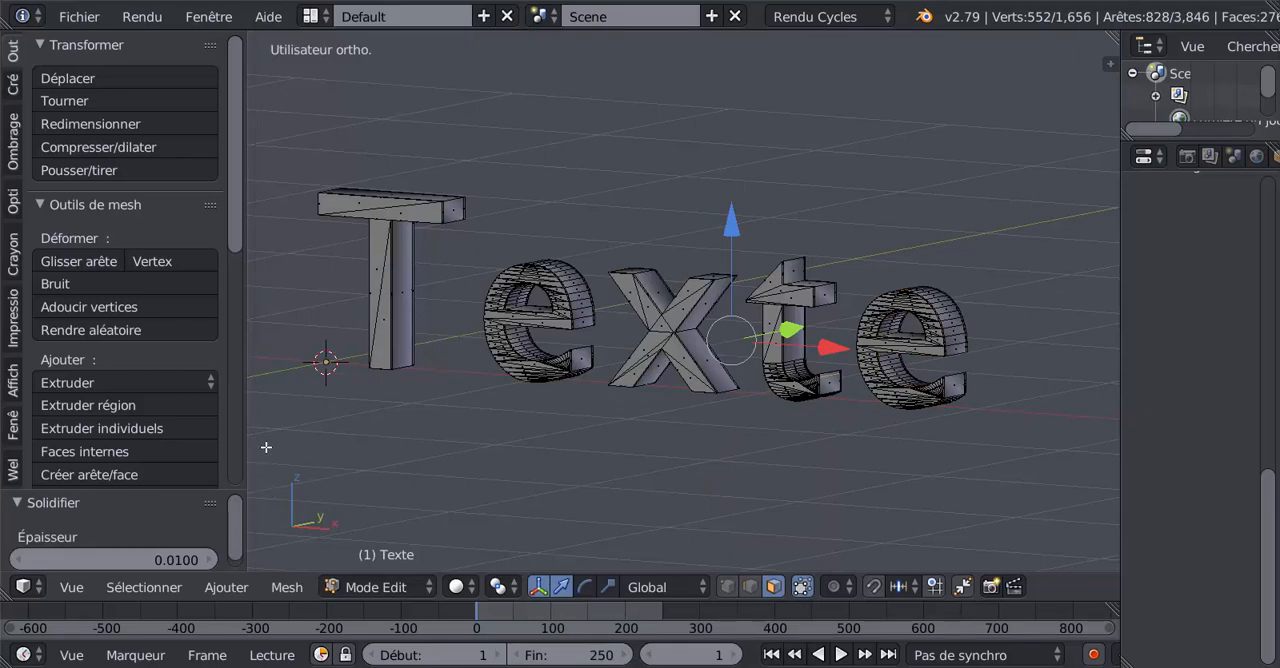
# - Widen the tool shelf and enlarge the Solidifier settings area so its thickness field is fully accessible
pyautogui.moveTo(254, 399); pyautogui.dragTo(362, 399)
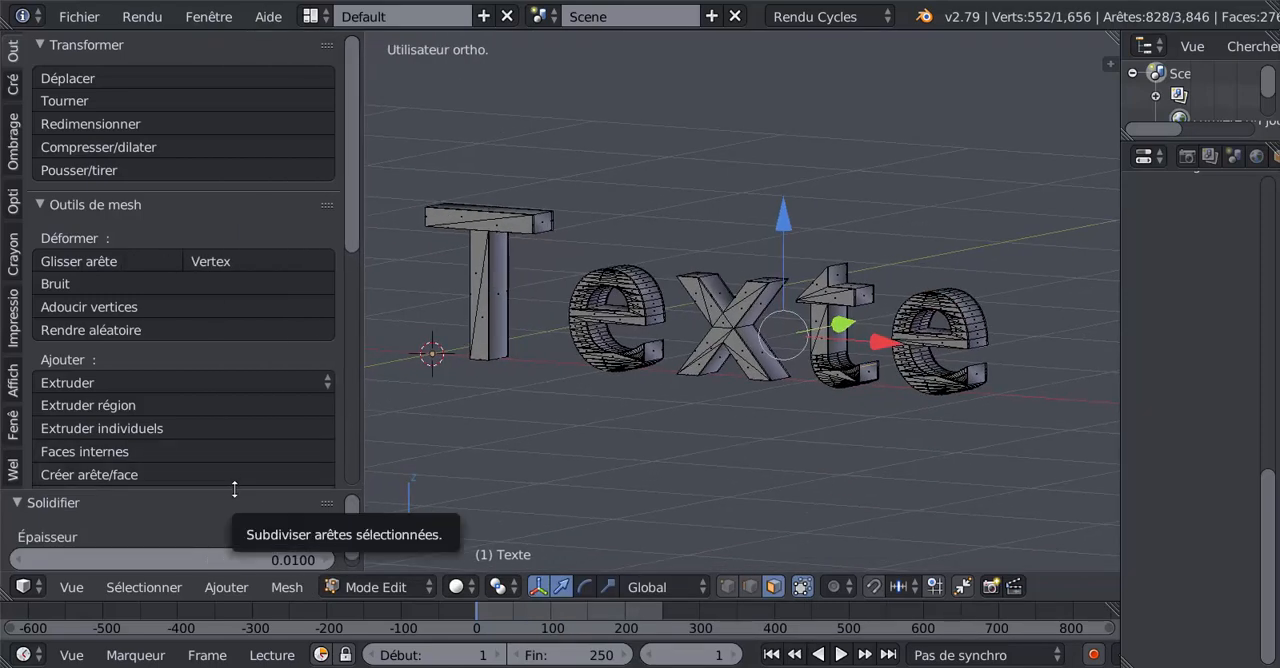
pyautogui.moveTo(234, 490); pyautogui.dragTo(254, 345)
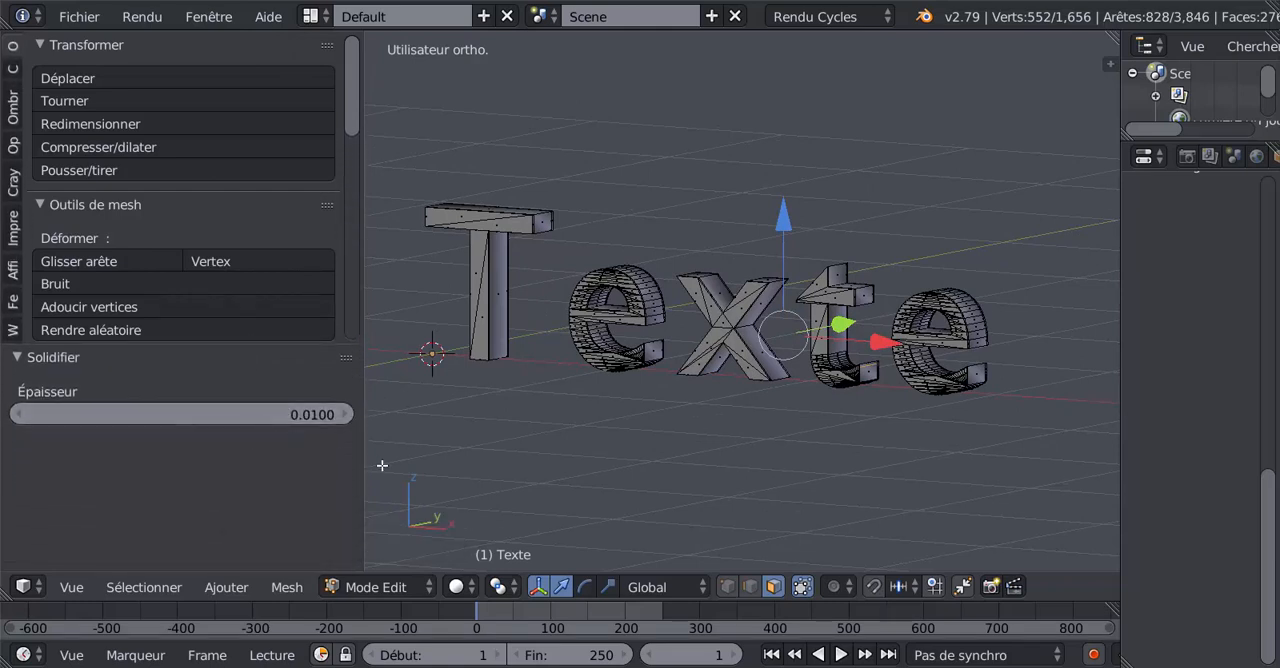
pyautogui.scroll(3, 595, 438)
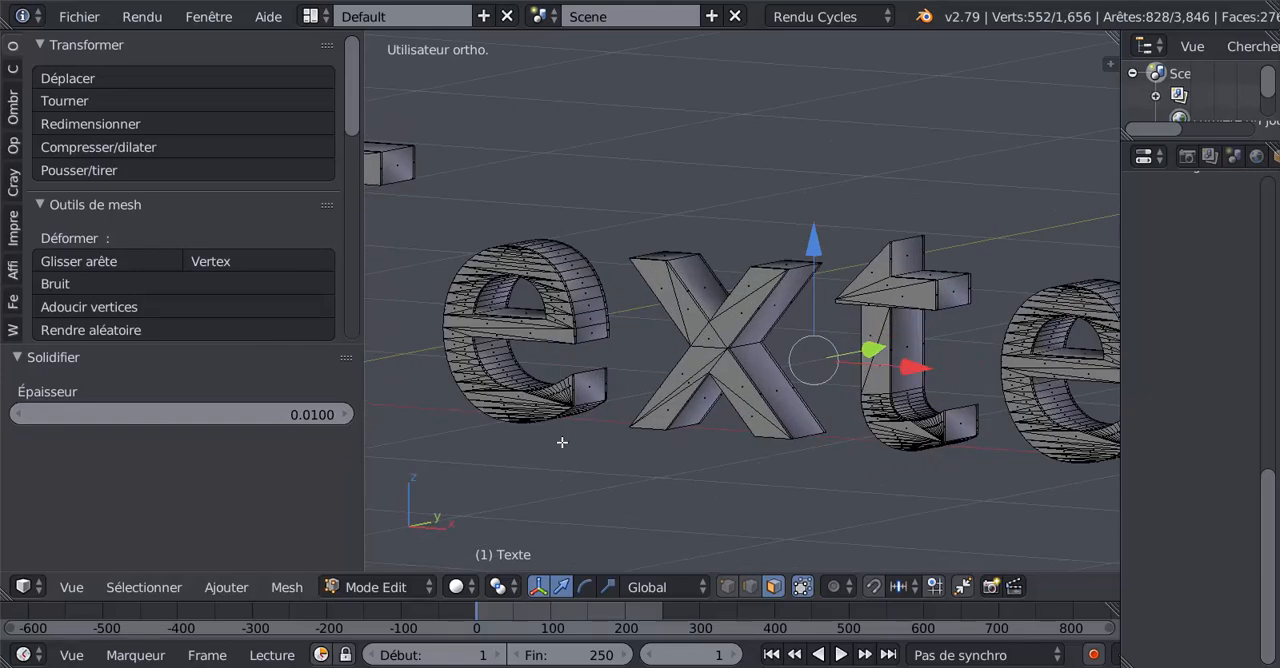
# - Try a thickness of 0.053 for the Solidifier operation on the letters' side faces, and undo the operation
pyautogui.keyDown('shift'); pyautogui.moveTo(563, 442); pyautogui.dragTo(760, 408, button='middle'); pyautogui.keyUp('shift')
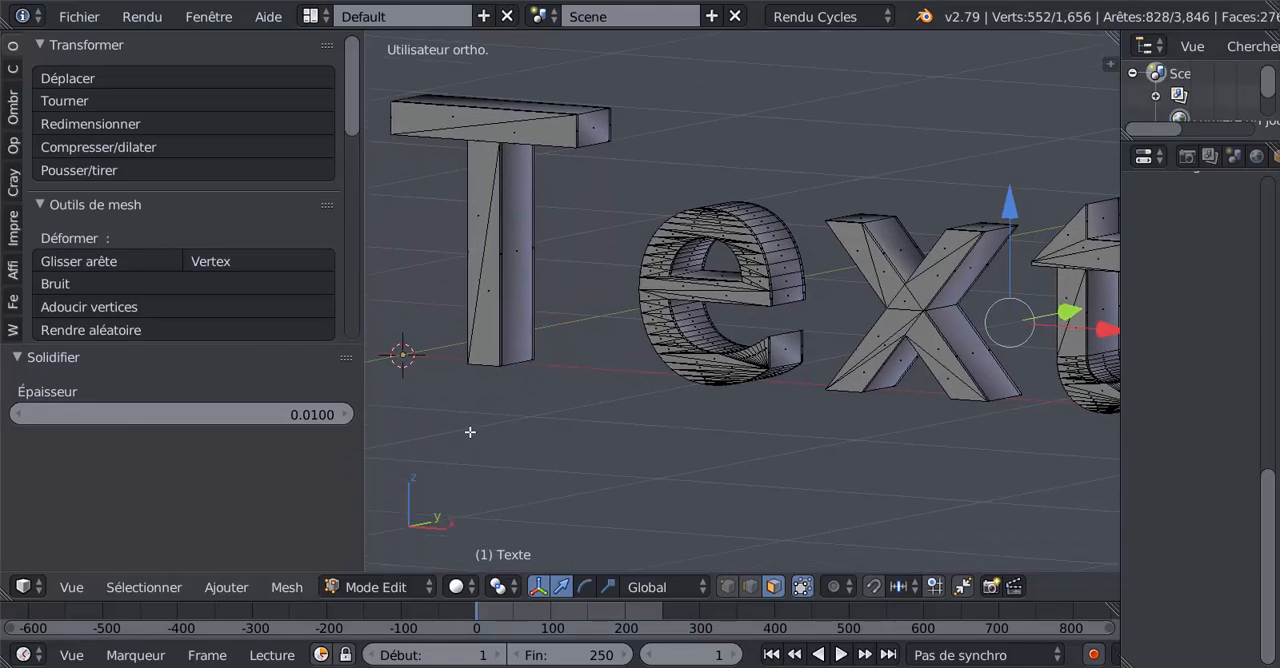
pyautogui.click(345, 414)
pyautogui.moveTo(345, 414); pyautogui.dragTo(578, 444)
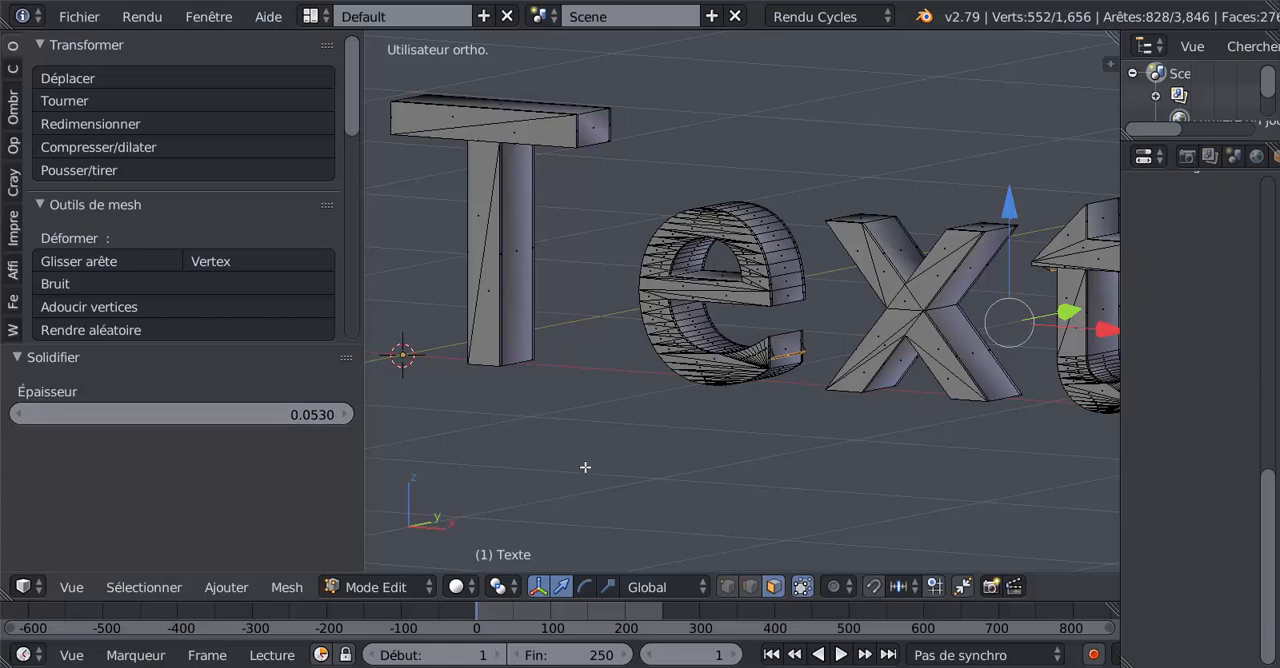
pyautogui.hotkey('ctrl', 'z')
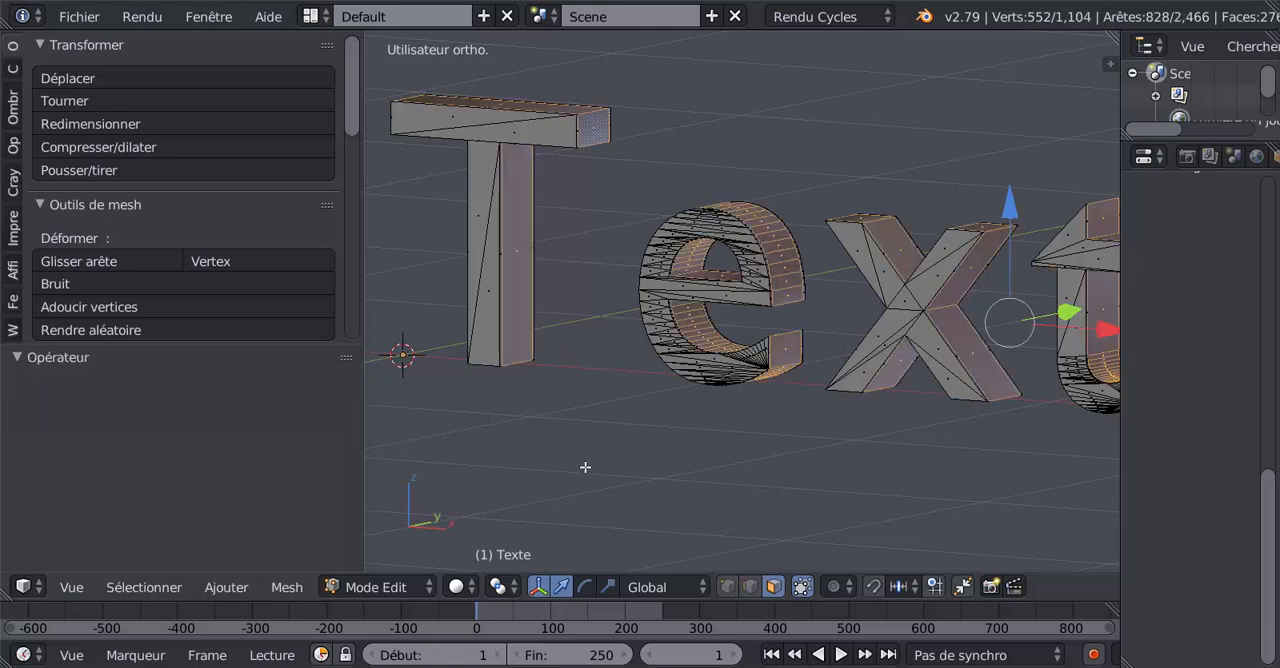
# - Reapply the Solidifier face operation to the selected side faces of the letters with a thickness of -0.02
pyautogui.moveTo(569, 470); pyautogui.dragTo(548, 473, button='middle')
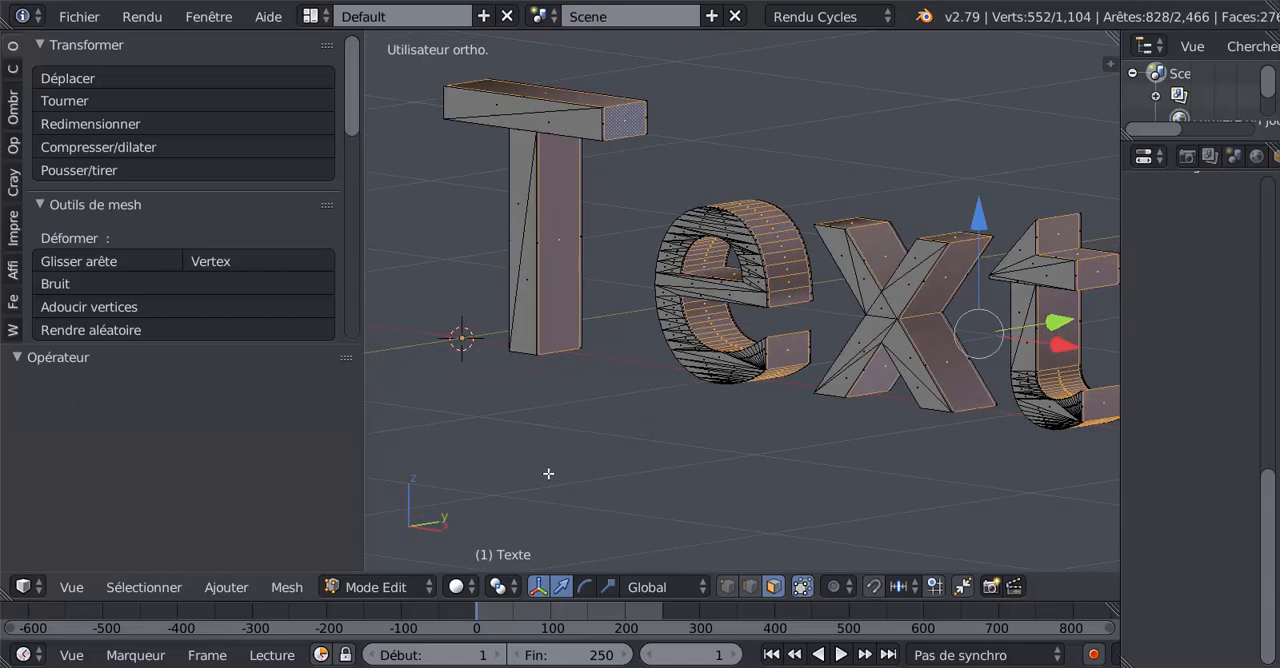
pyautogui.keyDown('shift'); pyautogui.moveTo(663, 497); pyautogui.dragTo(404, 545, button='middle'); pyautogui.keyUp('shift')
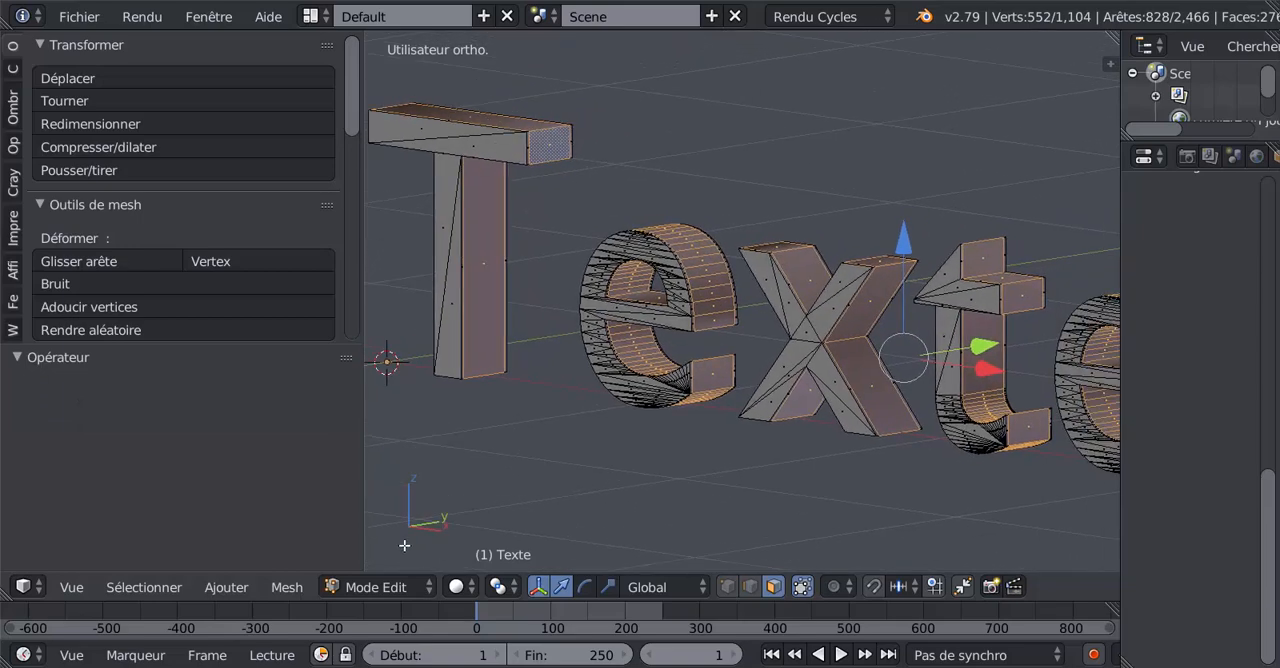
pyautogui.click(287, 587)
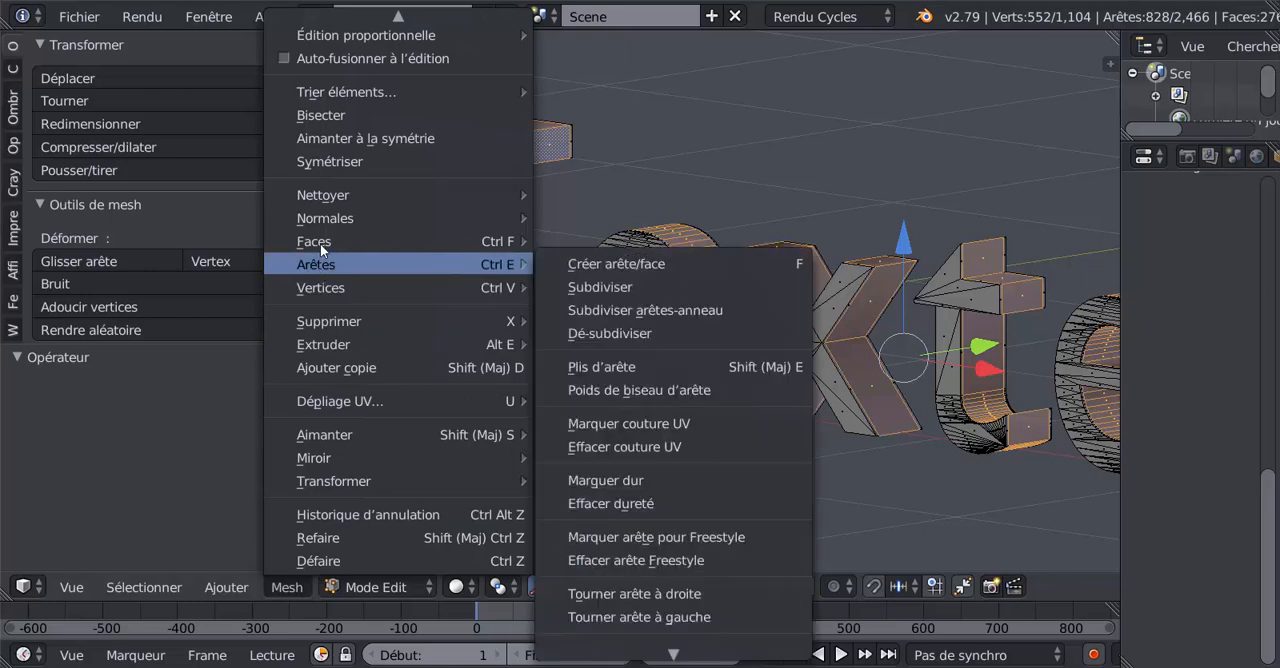
pyautogui.moveTo(320, 243)
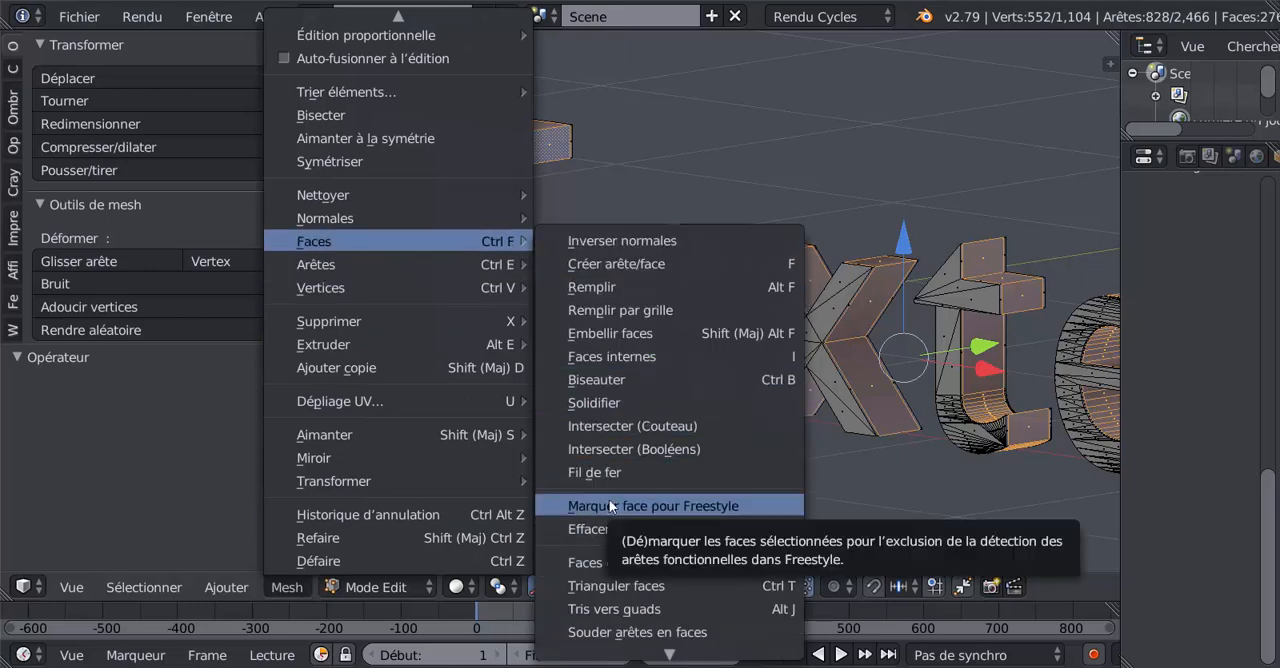
pyautogui.moveTo(620, 654)
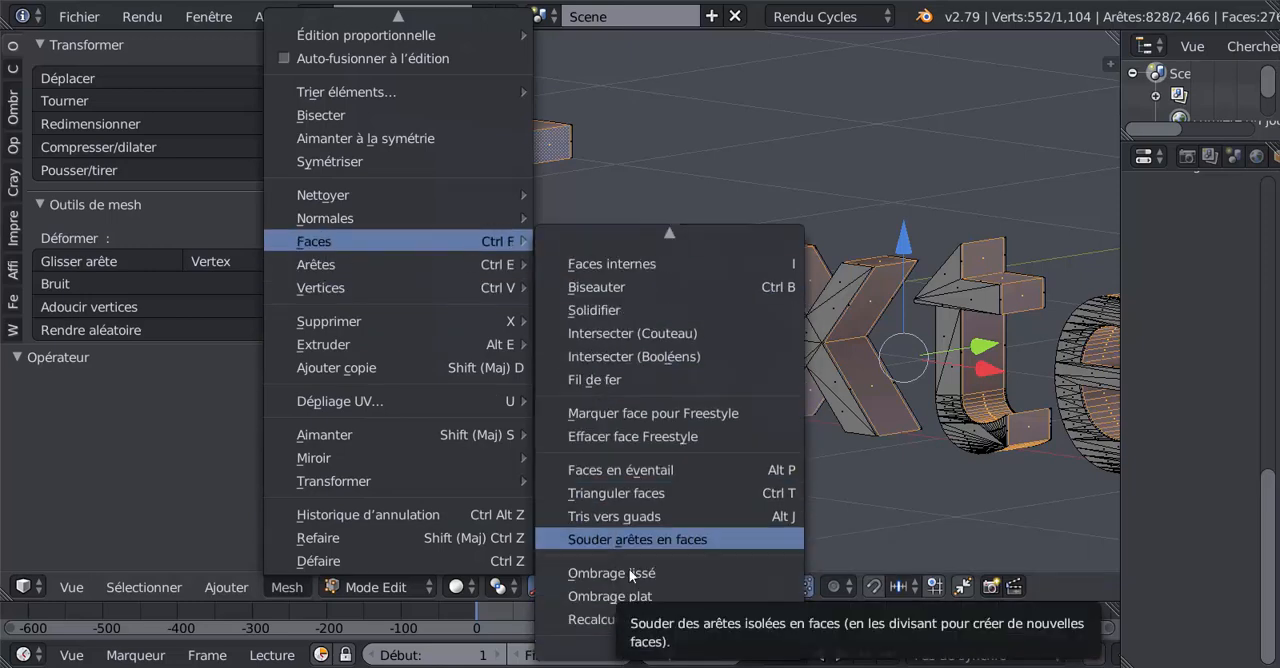
pyautogui.click(609, 310)
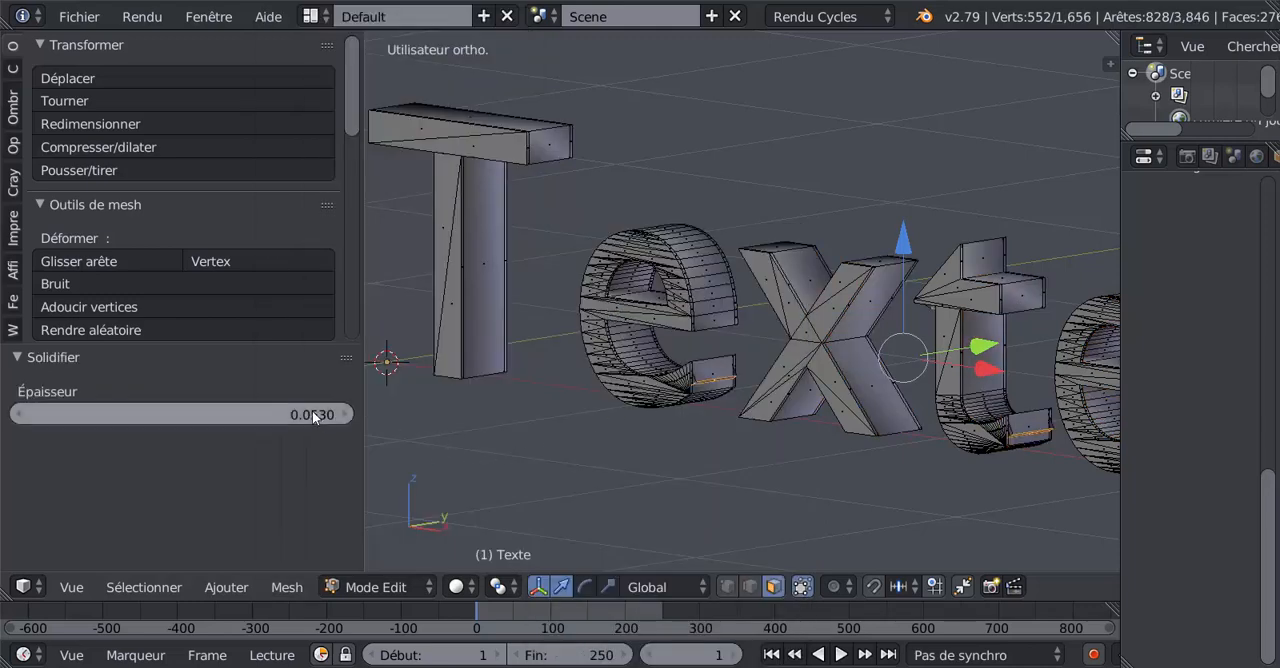
pyautogui.moveTo(250, 414); pyautogui.dragTo(217, 414)
# - Examine the raised borders around the T, e and x from several angles and at close range
pyautogui.moveTo(545, 449); pyautogui.dragTo(737, 486, button='middle')
pyautogui.scroll(5, 730, 484)
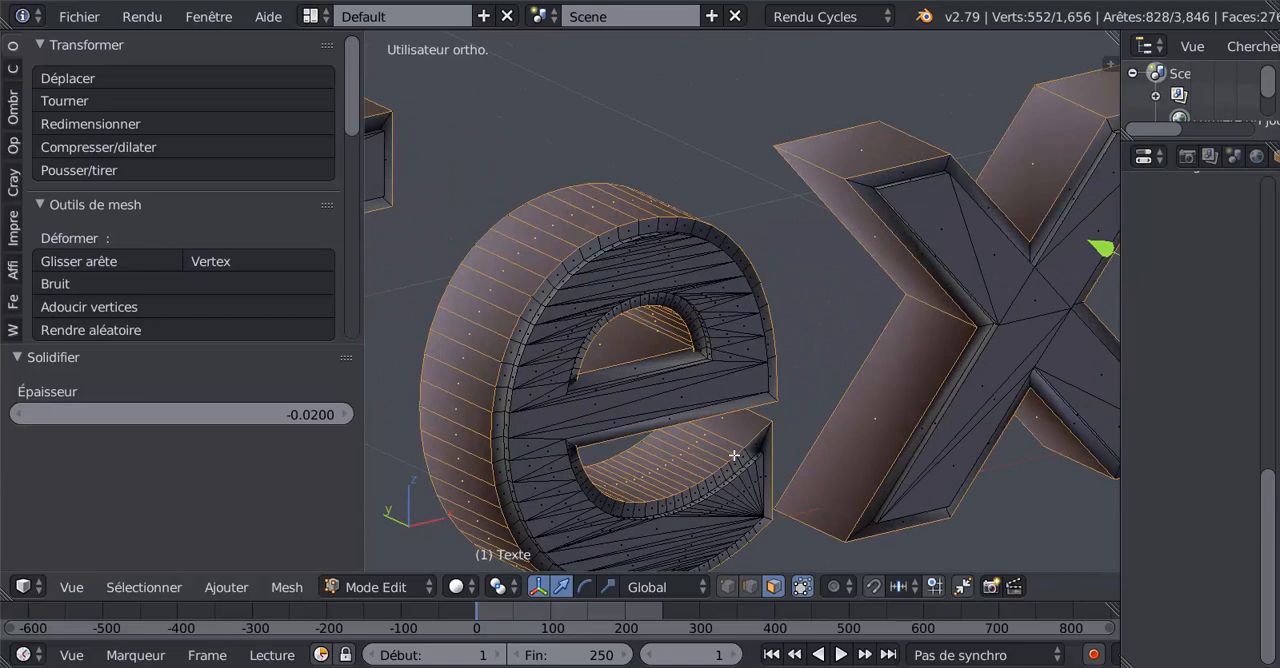
pyautogui.scroll(-3, 737, 457)
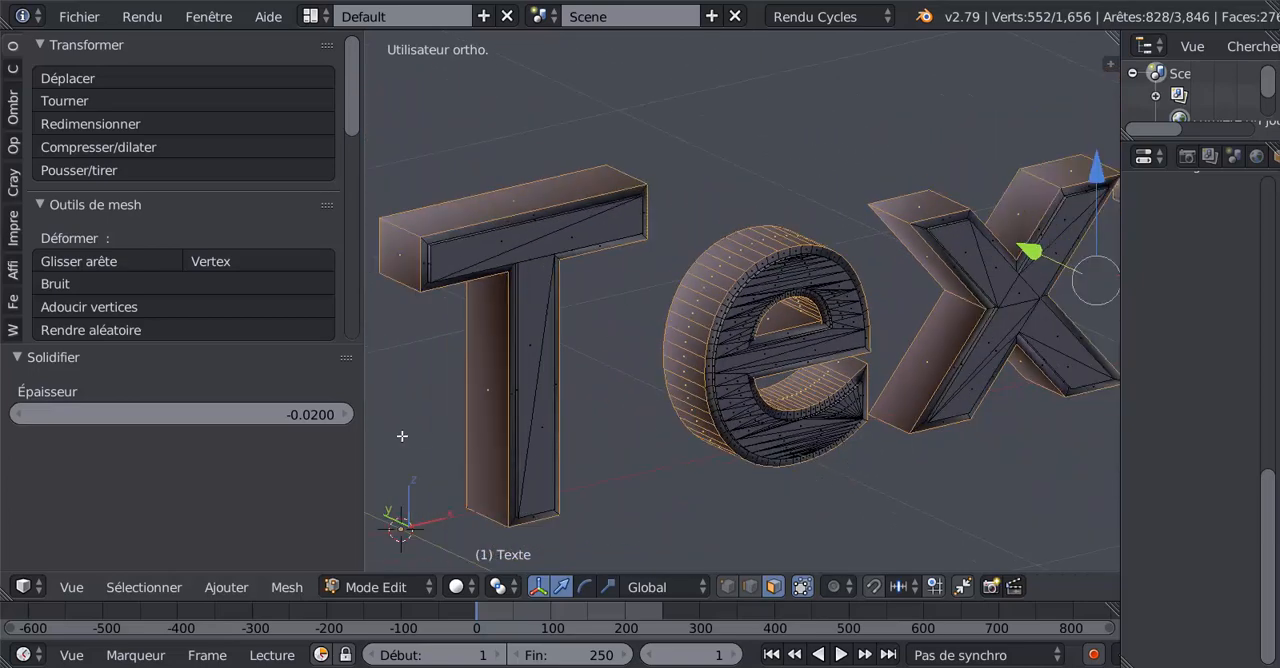
pyautogui.moveTo(510, 418); pyautogui.dragTo(599, 405, button='middle')
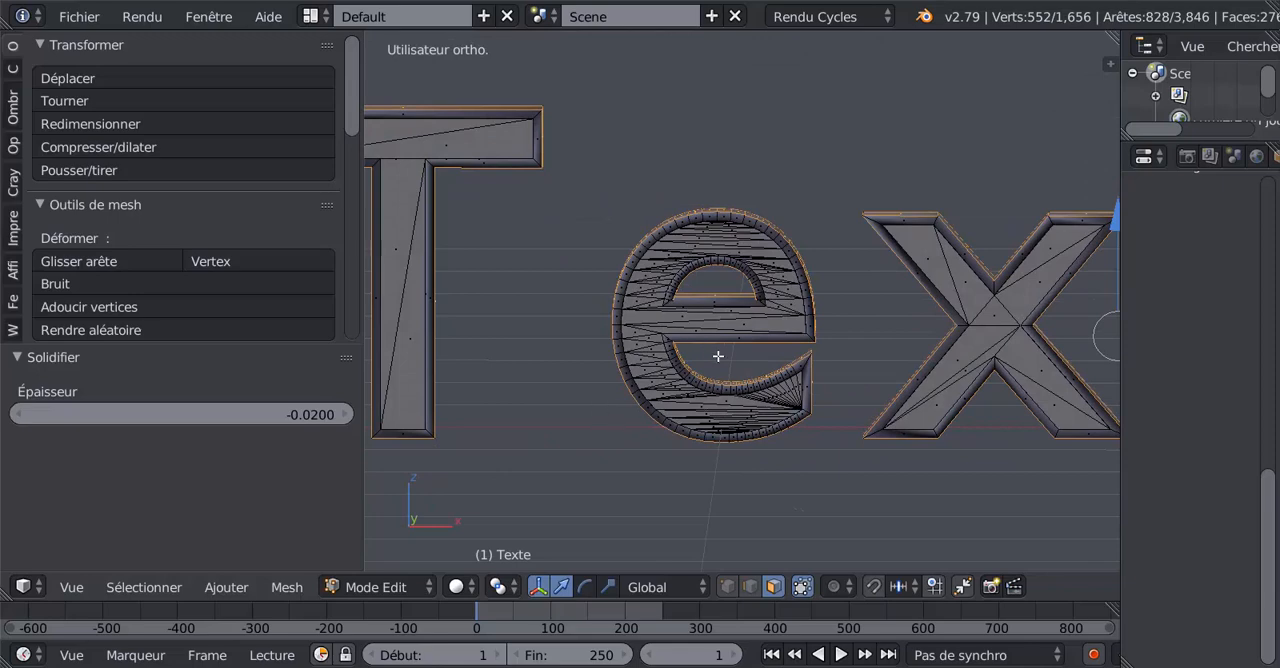
pyautogui.moveTo(766, 380); pyautogui.dragTo(646, 404, button='middle')
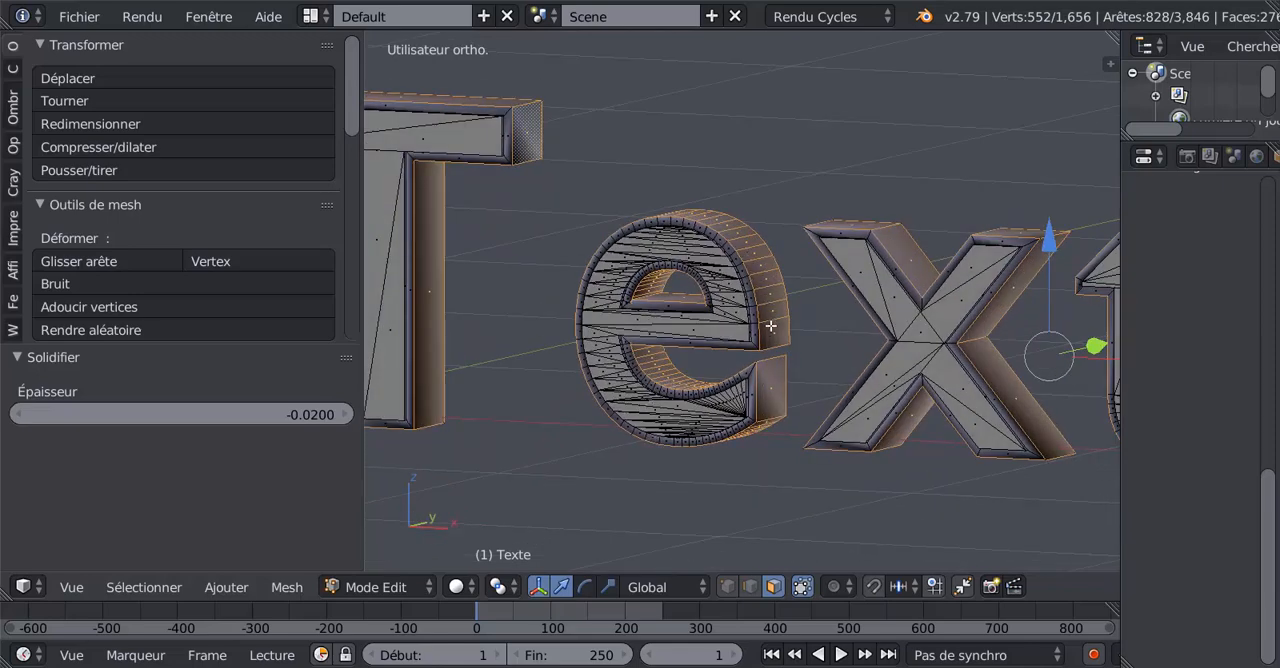
pyautogui.scroll(2, 766, 318)
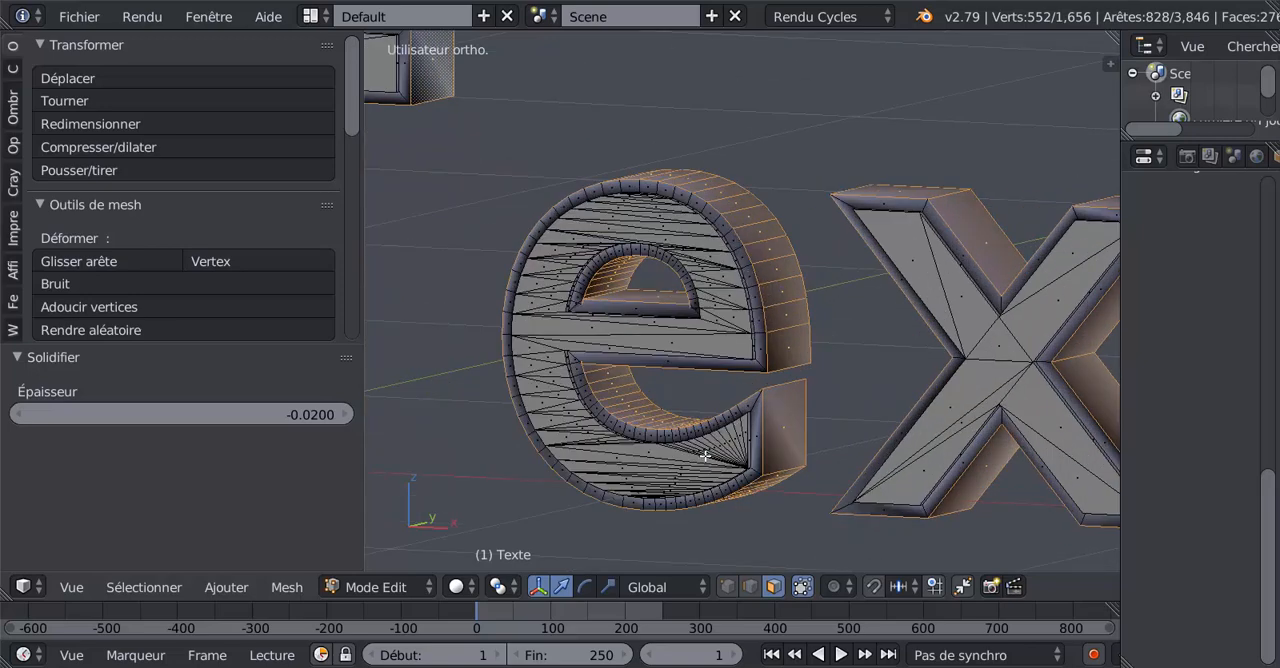
pyautogui.scroll(-4, 656, 425)
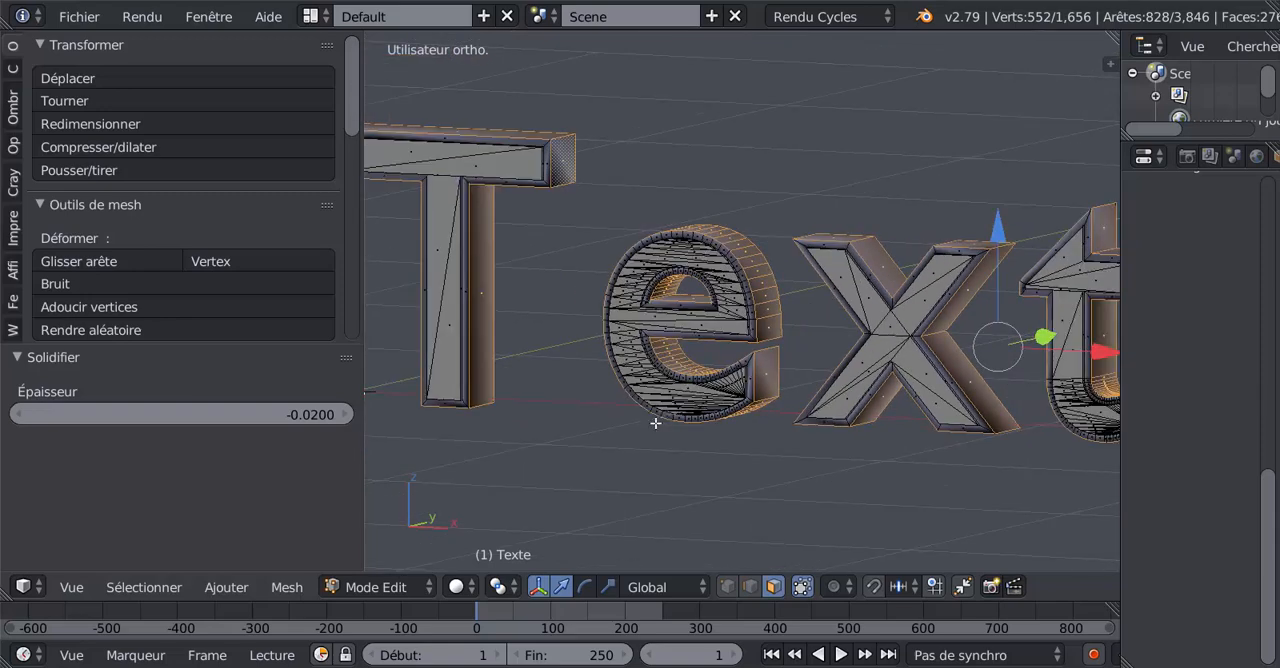
# - In front view, adjust the Solidifier thickness to -0.025 while checking the border of the e
pyautogui.press('KP_1')
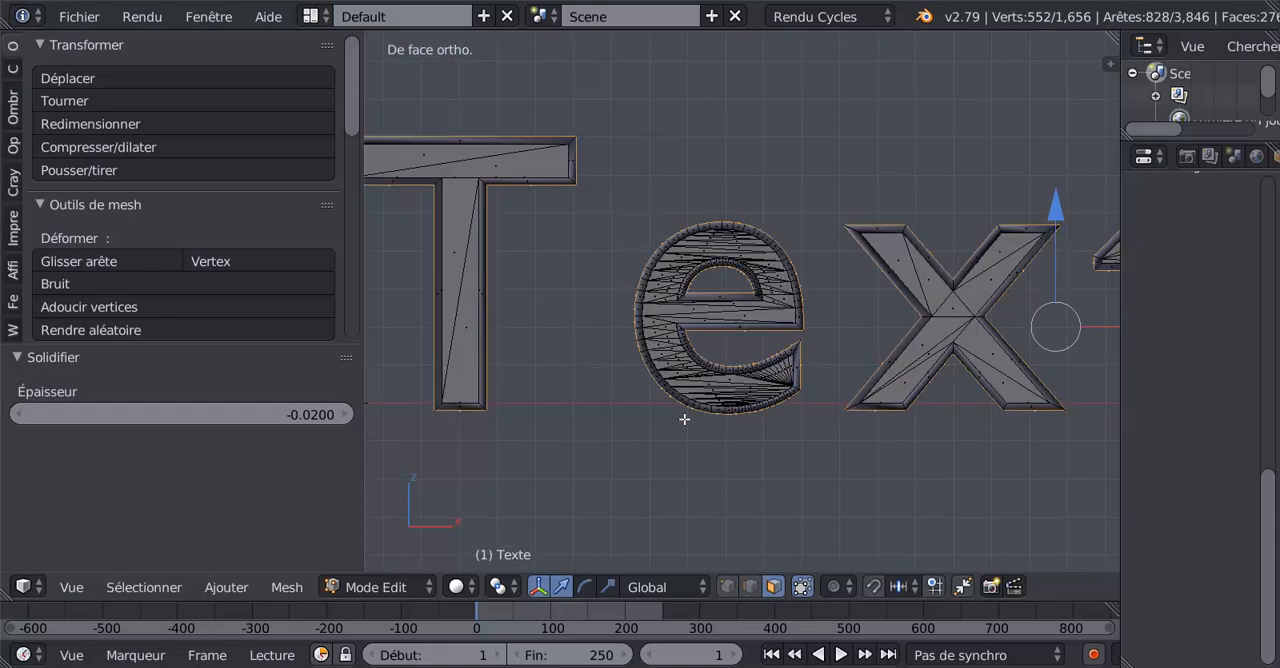
pyautogui.scroll(3, 770, 381)
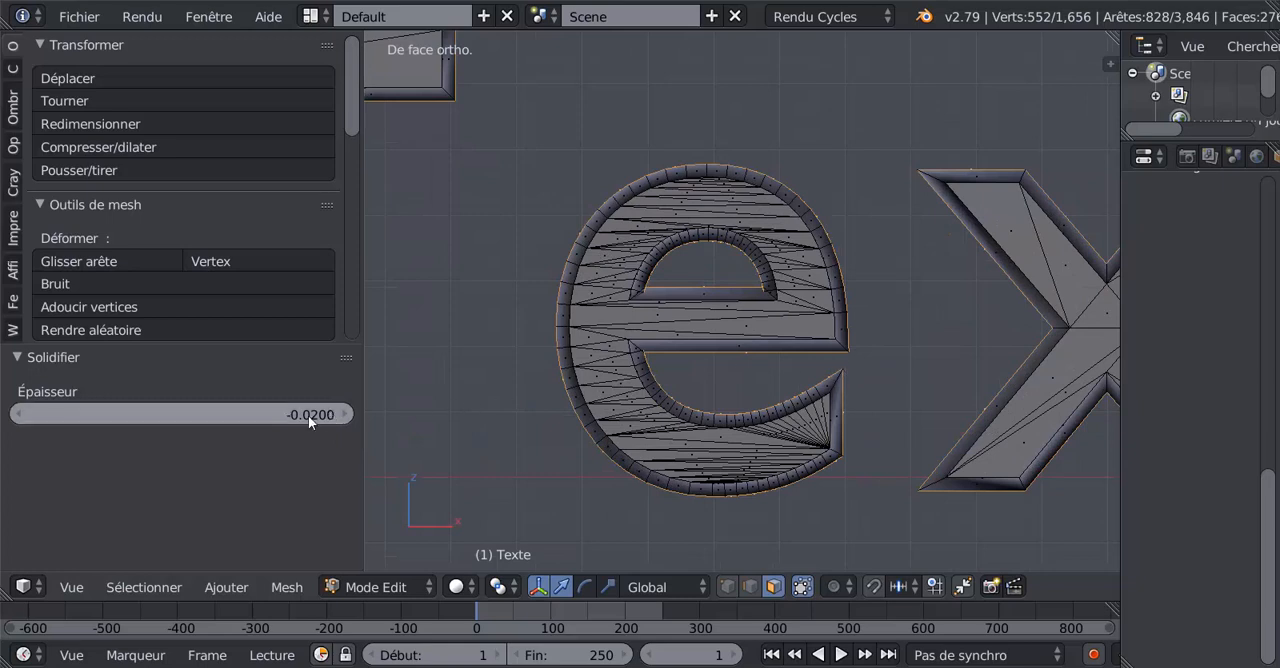
pyautogui.moveTo(180, 414); pyautogui.dragTo(170, 414)
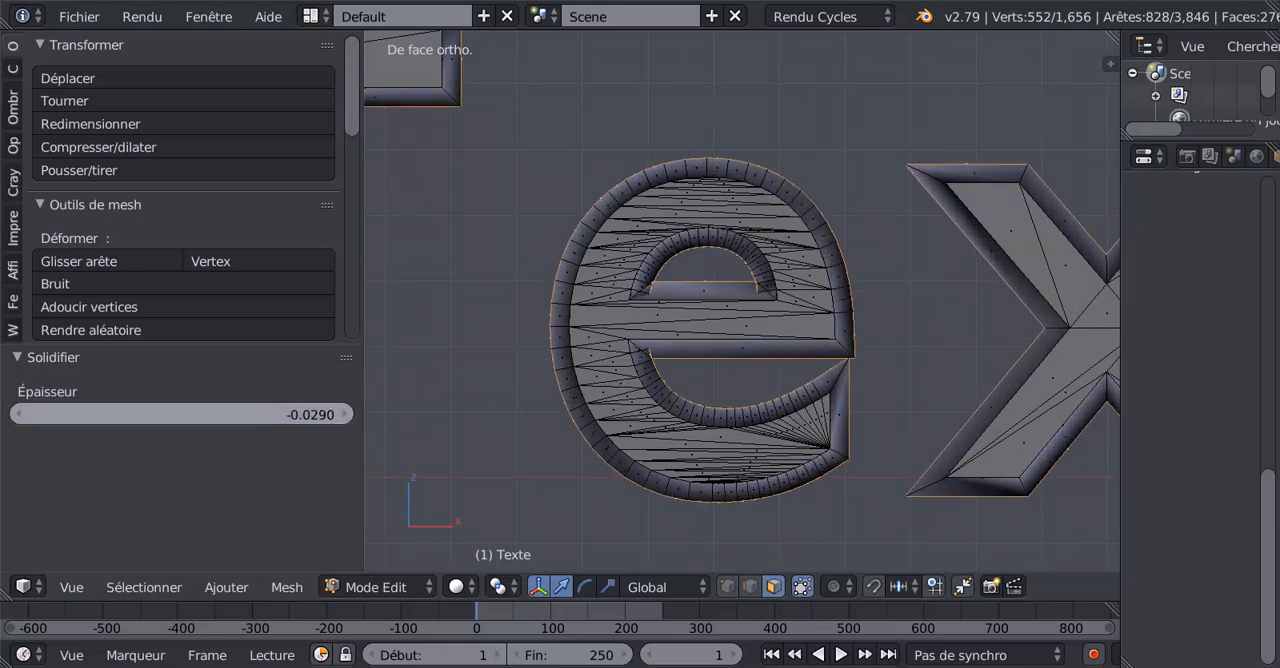
pyautogui.moveTo(180, 414)
pyautogui.mouseDown()
pyautogui.moveTo(155, 414)
pyautogui.moveTo(185, 414)
pyautogui.mouseUp()
pyautogui.moveTo(310, 418); pyautogui.dragTo(308, 418)
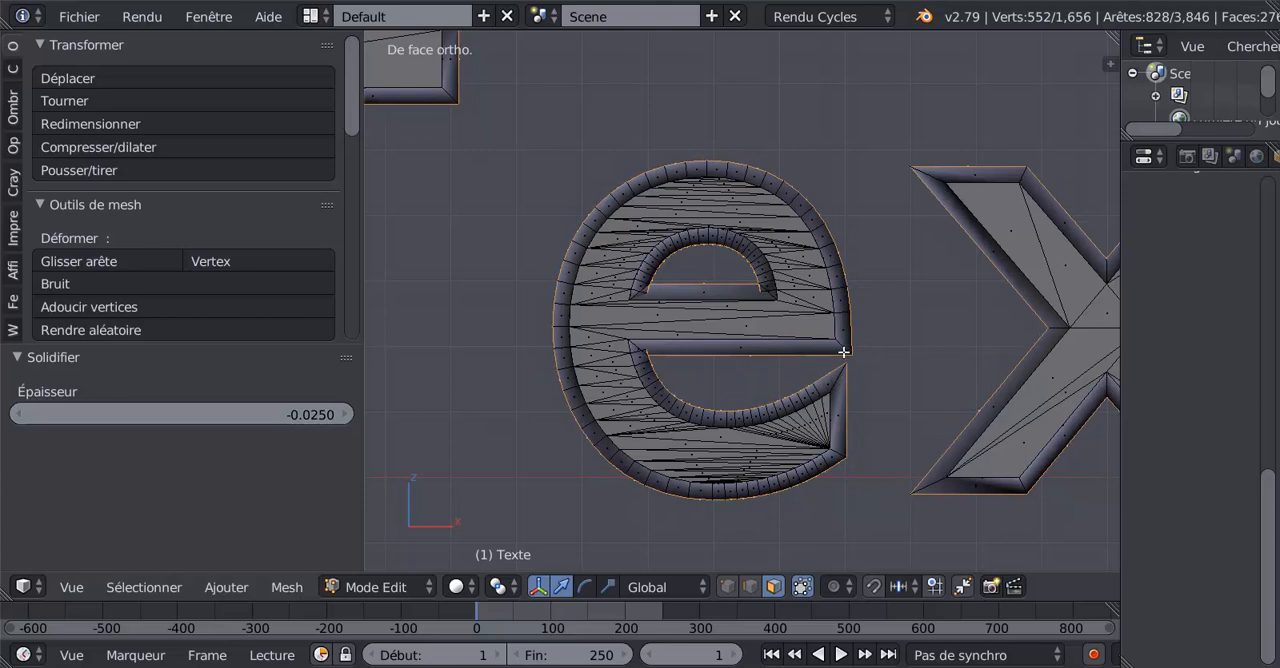
# - Examine the thickened borders of all the letters from the front and from several angles
pyautogui.scroll(-4, 843, 352)
pyautogui.keyDown('shift'); pyautogui.moveTo(870, 411); pyautogui.dragTo(513, 418, button='middle'); pyautogui.keyUp('shift')
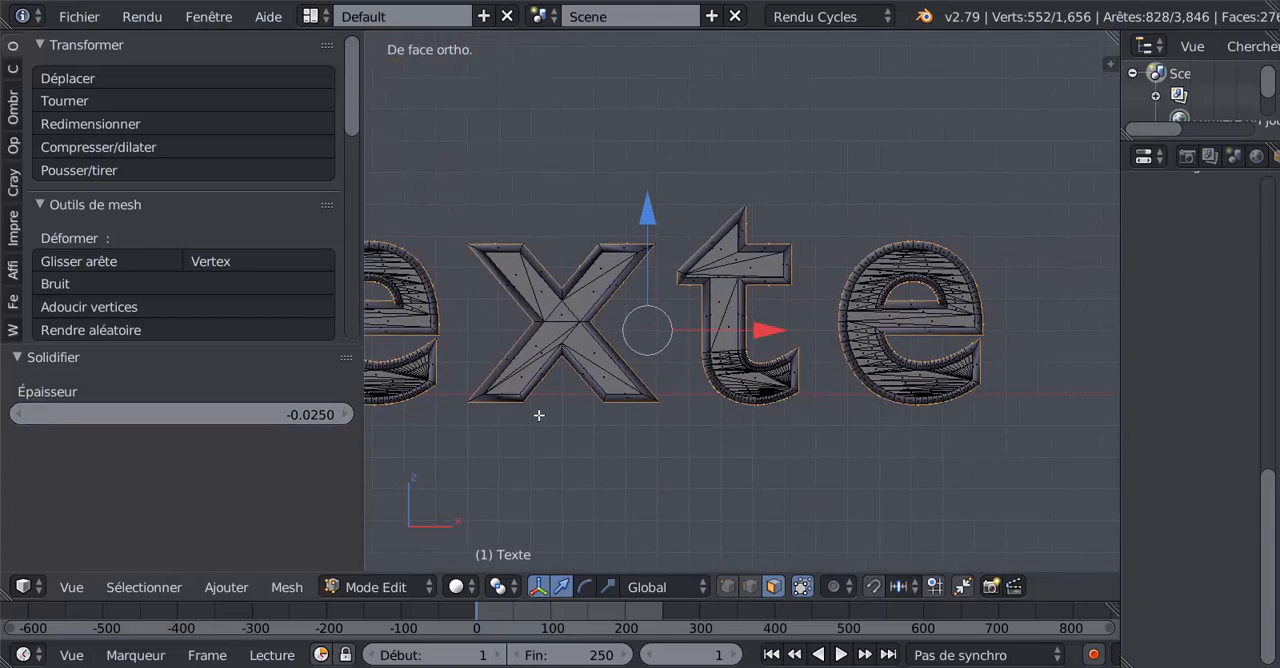
pyautogui.scroll(2, 598, 417)
pyautogui.keyDown('shift'); pyautogui.moveTo(643, 403); pyautogui.dragTo(724, 401, button='middle'); pyautogui.keyUp('shift')
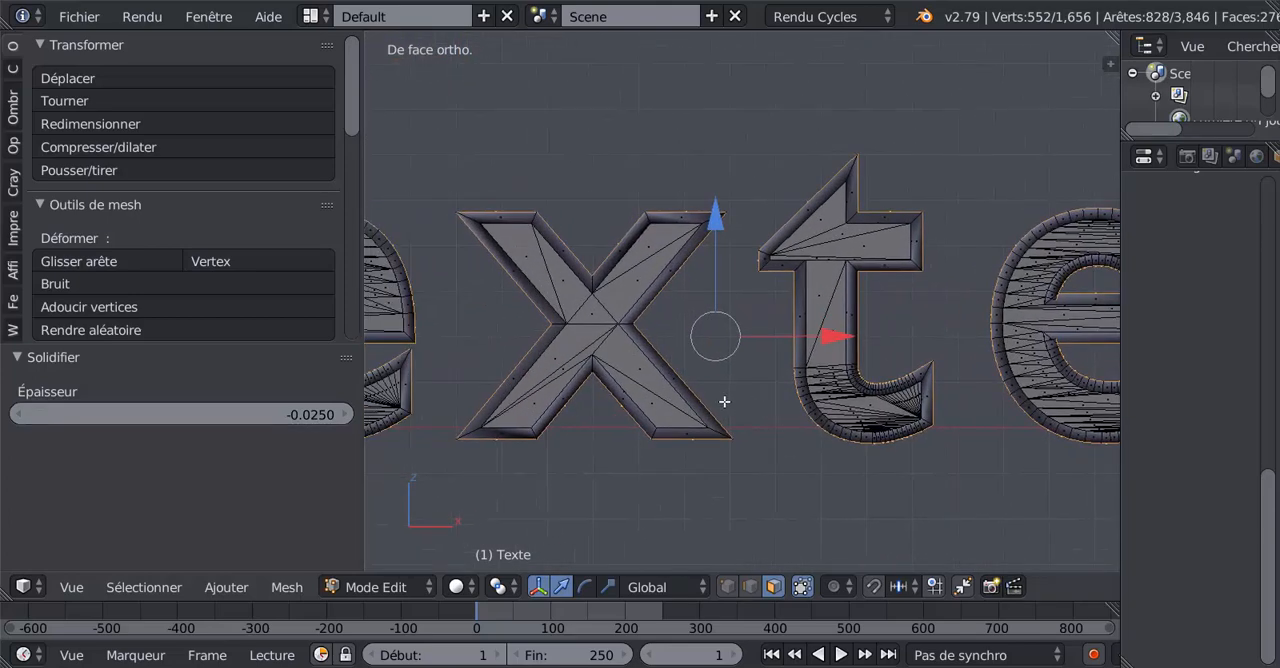
pyautogui.scroll(-2, 727, 402)
pyautogui.keyDown('shift'); pyautogui.moveTo(585, 414); pyautogui.dragTo(654, 426, button='middle'); pyautogui.keyUp('shift')
pyautogui.scroll(-1, 623, 392)
pyautogui.scroll(-1, 623, 392)
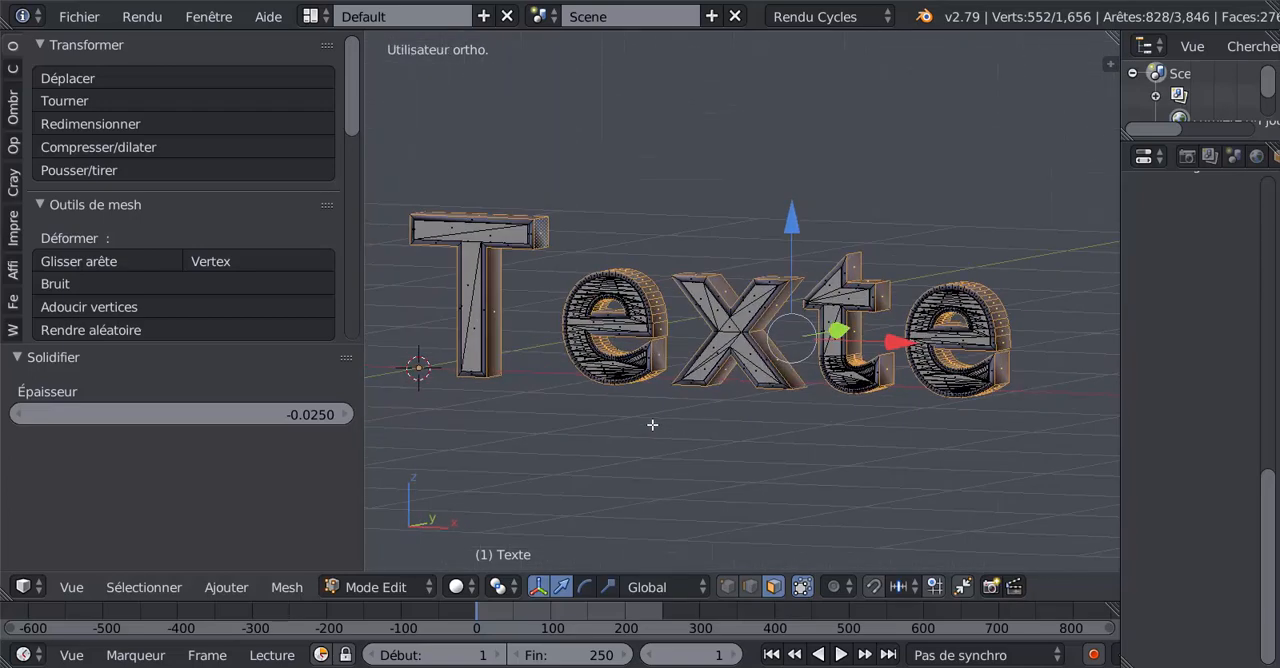
pyautogui.scroll(1, 639, 422)
pyautogui.scroll(4, 639, 422)
pyautogui.keyDown('shift'); pyautogui.moveTo(637, 386); pyautogui.dragTo(783, 386, button='middle'); pyautogui.keyUp('shift')
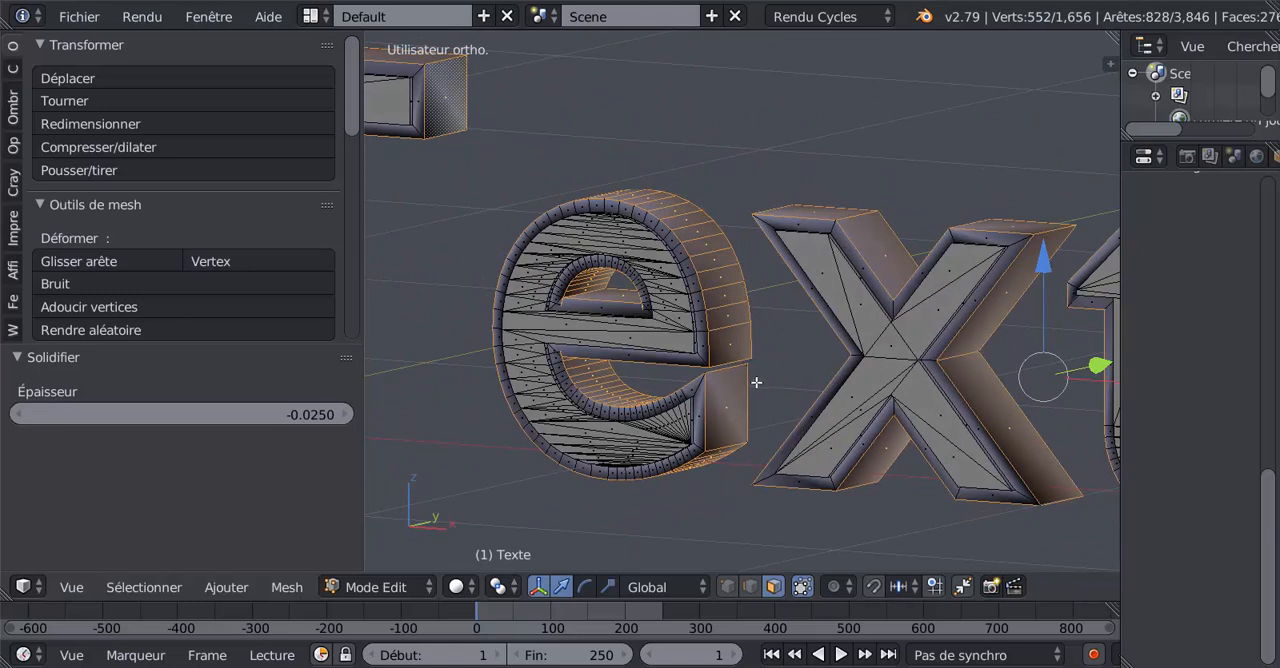
pyautogui.scroll(-3, 703, 435)
pyautogui.moveTo(751, 466); pyautogui.dragTo(780, 461, button='middle')
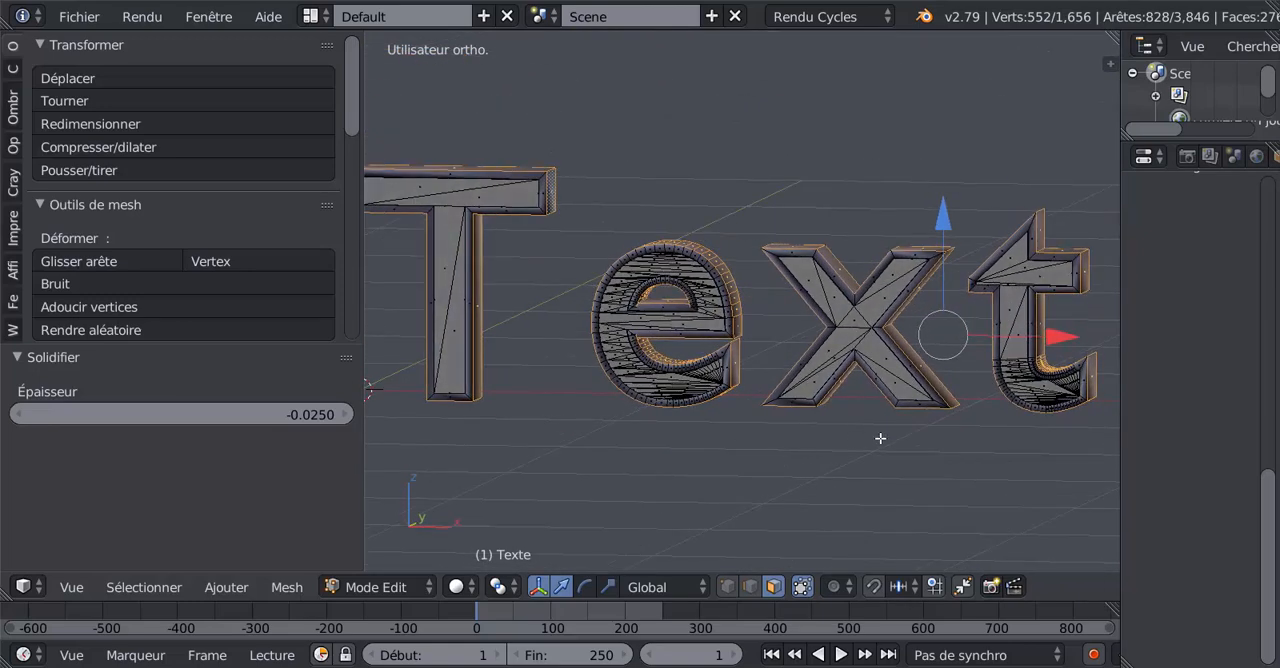
pyautogui.moveTo(880, 438)
pyautogui.mouseDown(button='middle')
pyautogui.moveTo(794, 457)
pyautogui.moveTo(868, 449)
pyautogui.mouseUp(button='middle')
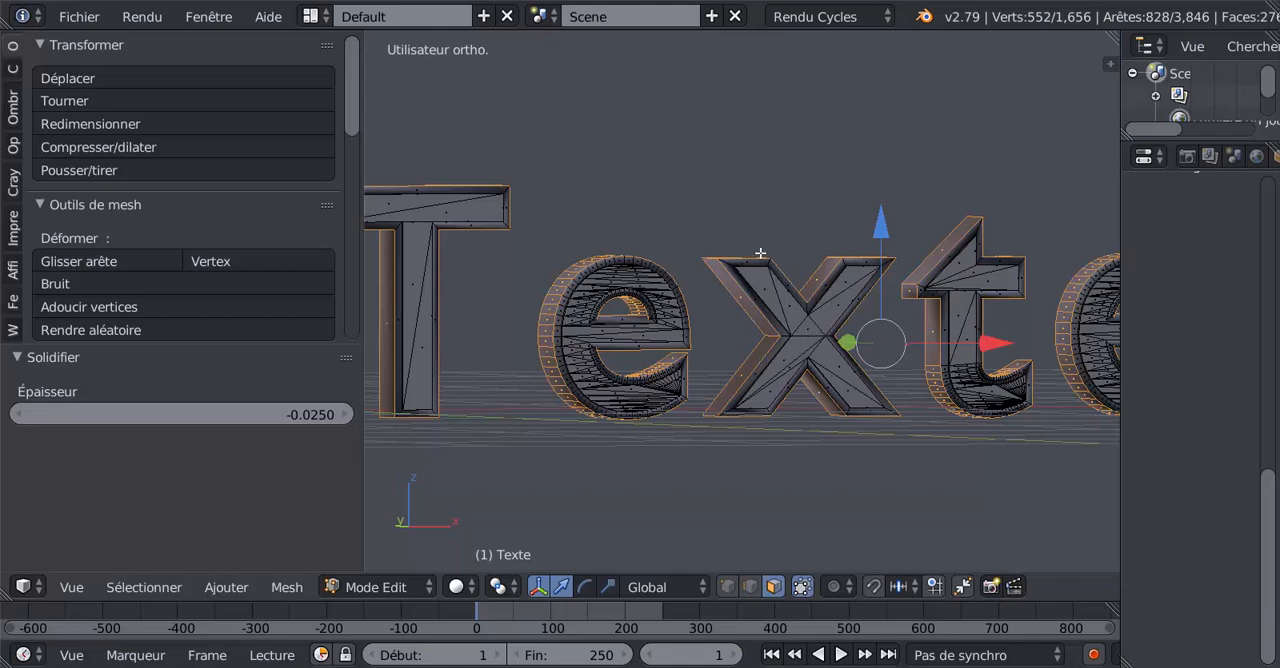
pyautogui.moveTo(843, 467); pyautogui.dragTo(669, 394, button='middle')
pyautogui.scroll(1, 669, 394)
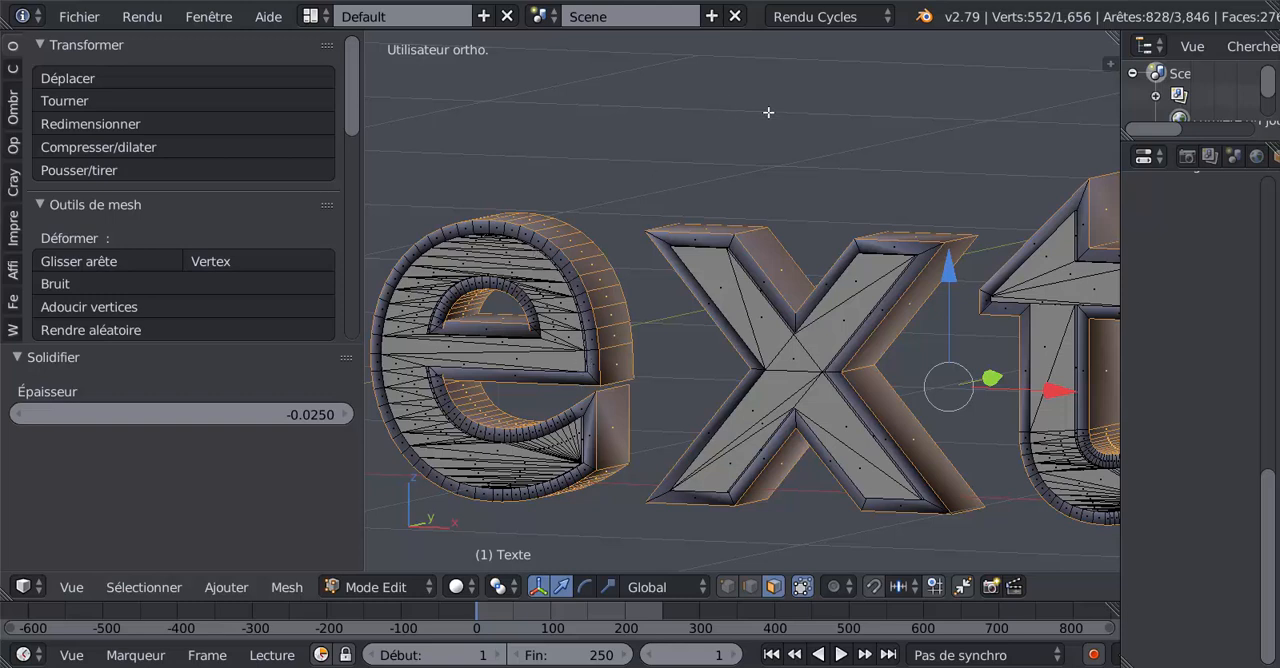
# - Expand the face selection to include the letters' border faces and inspect the inner corners of the first e's hole
pyautogui.press('ctrl+KP_Add')
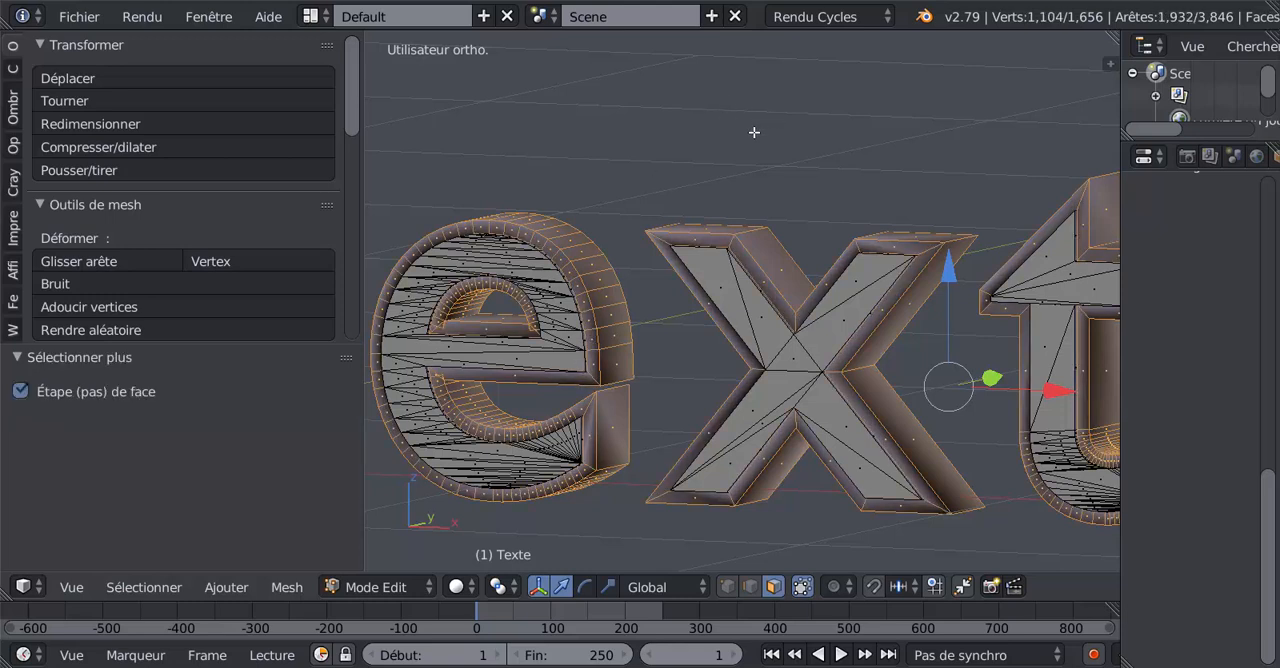
pyautogui.scroll(-2, 540, 325)
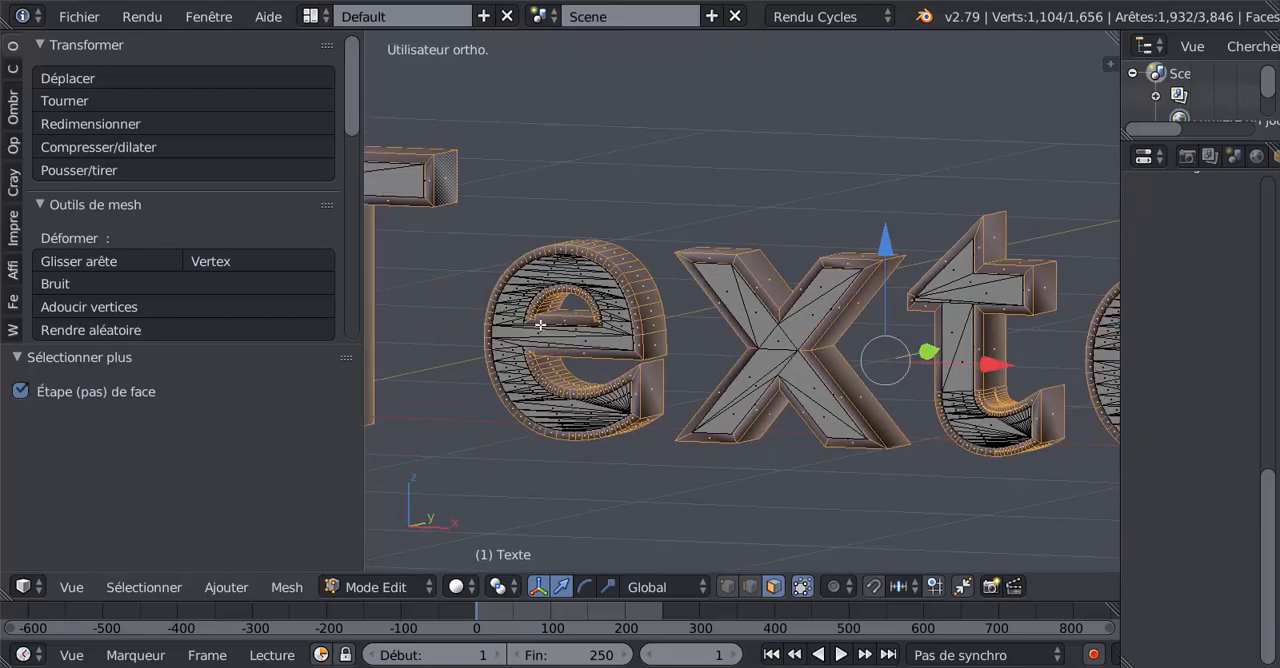
pyautogui.scroll(-2, 585, 421)
pyautogui.moveTo(623, 443)
pyautogui.mouseDown(button='middle')
pyautogui.moveTo(666, 446)
pyautogui.moveTo(604, 436)
pyautogui.mouseUp(button='middle')
pyautogui.scroll(5, 604, 436)
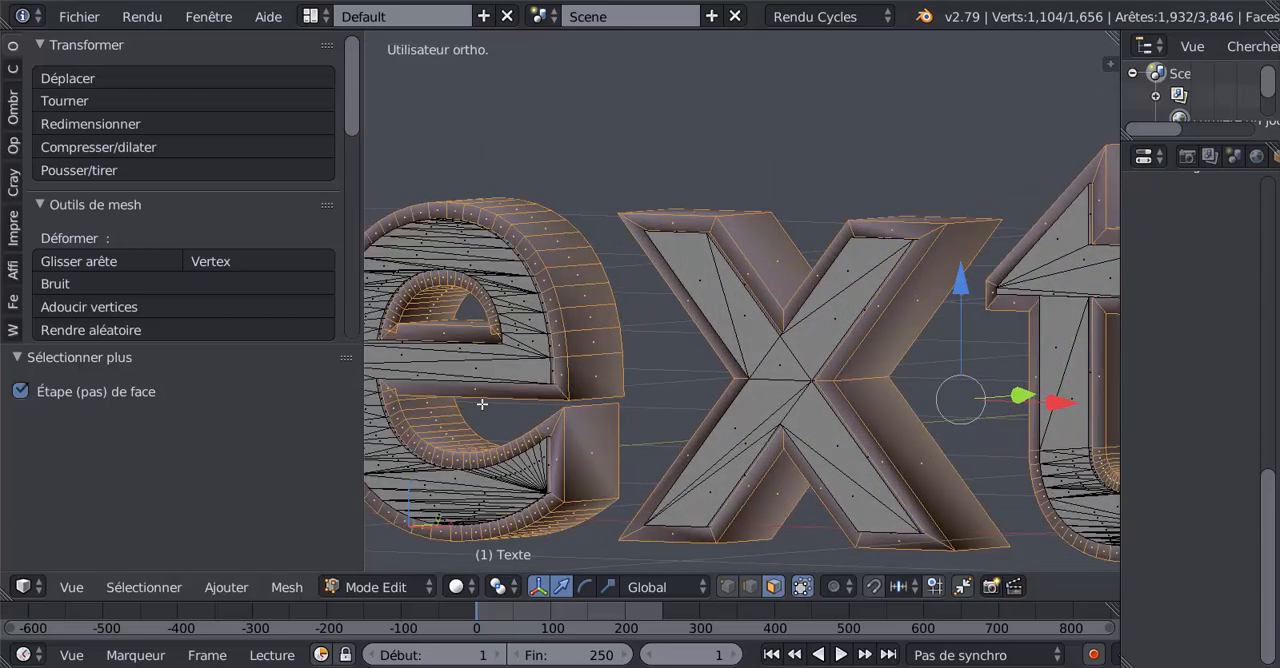
pyautogui.scroll(3, 546, 383)
pyautogui.scroll(2, 506, 428)
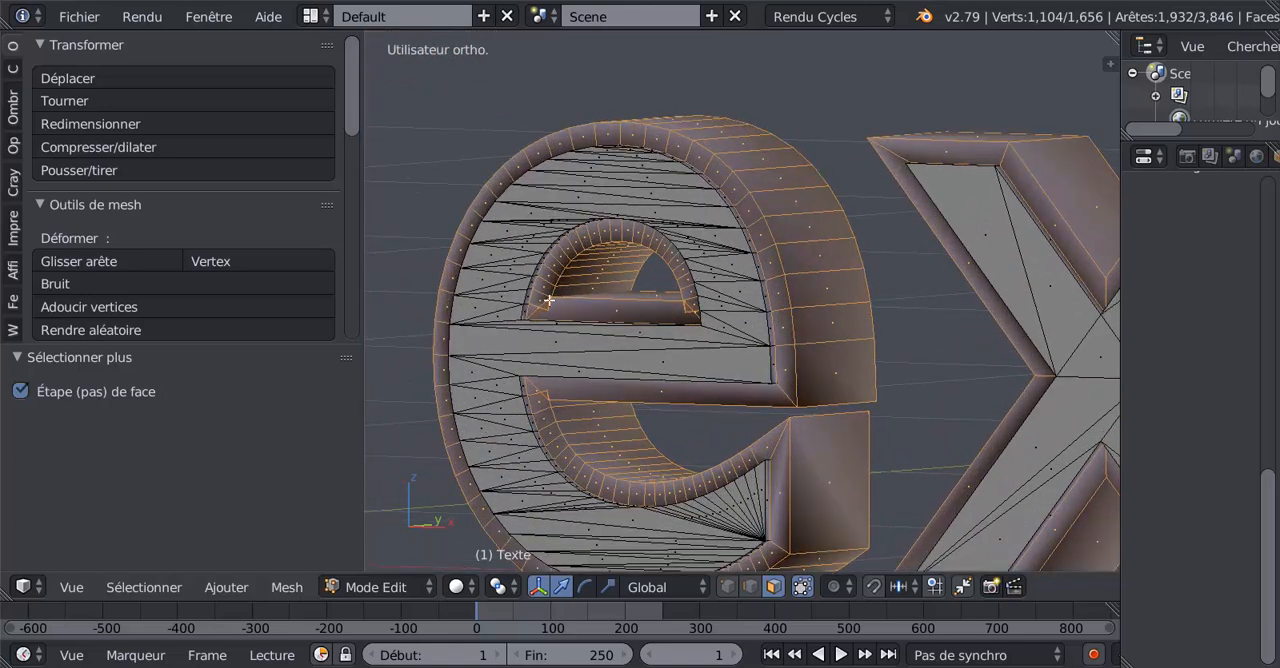
pyautogui.scroll(3, 560, 302)
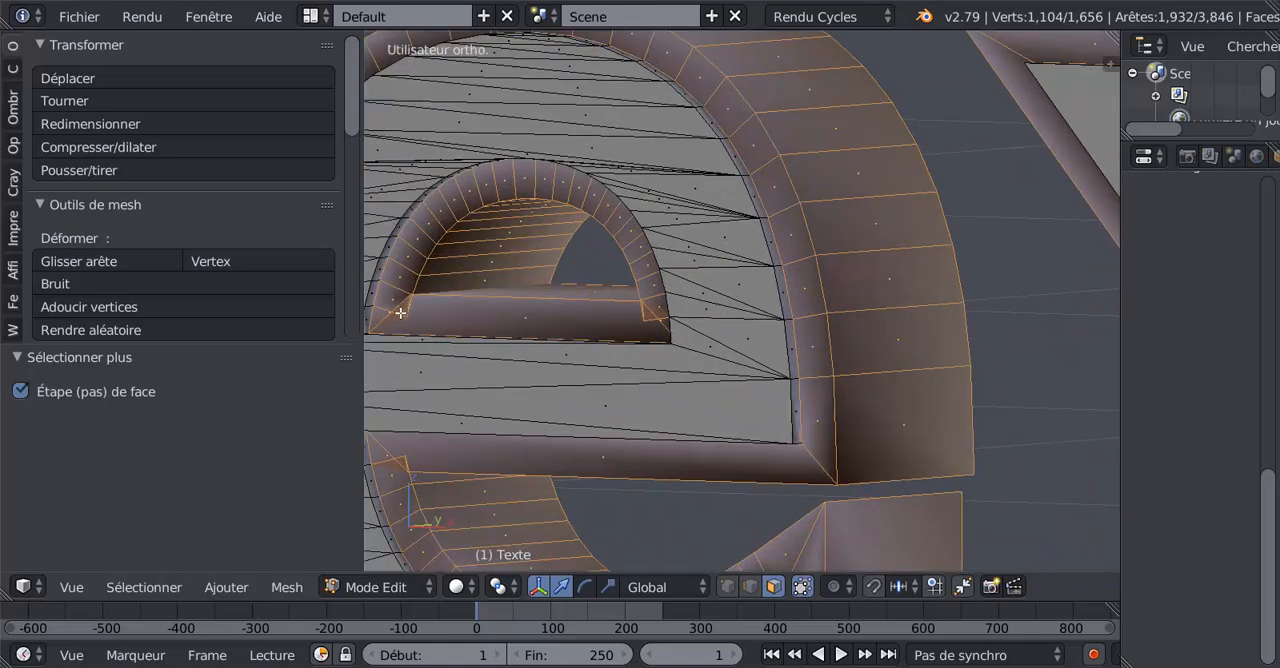
pyautogui.scroll(-2, 454, 325)
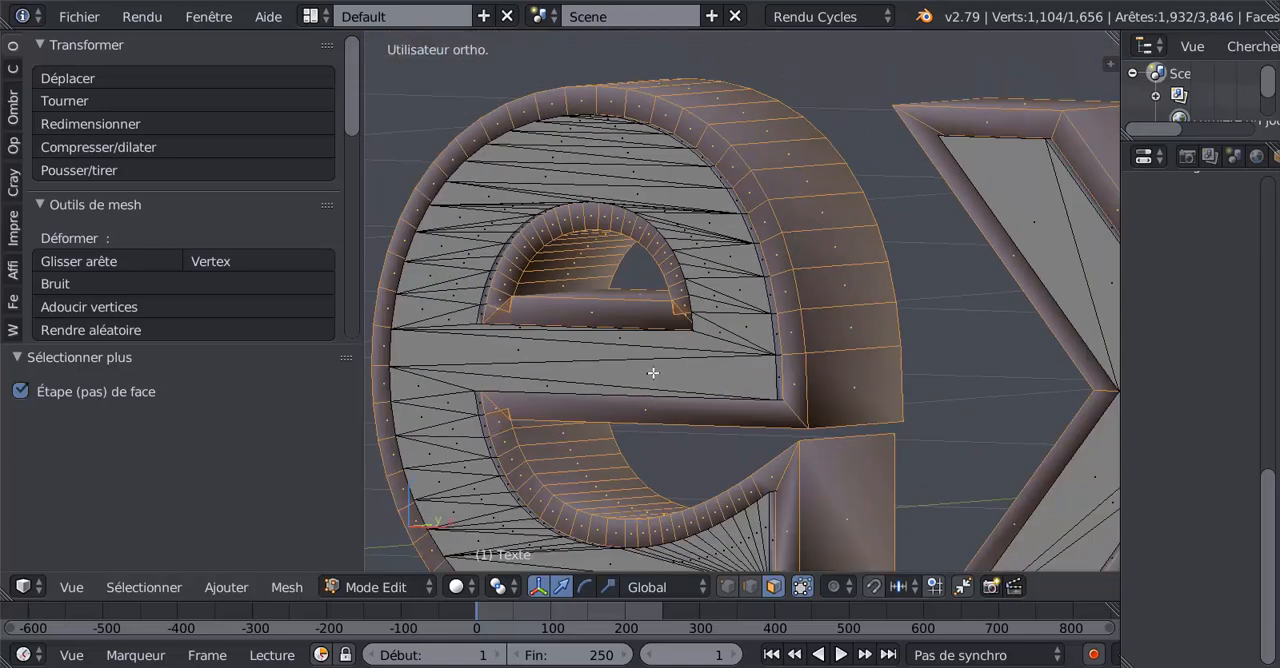
# - Select the flat horizontal face inside the first e's upper hole and move it -0.015 along Z
pyautogui.moveTo(652, 373); pyautogui.dragTo(709, 383, button='middle')
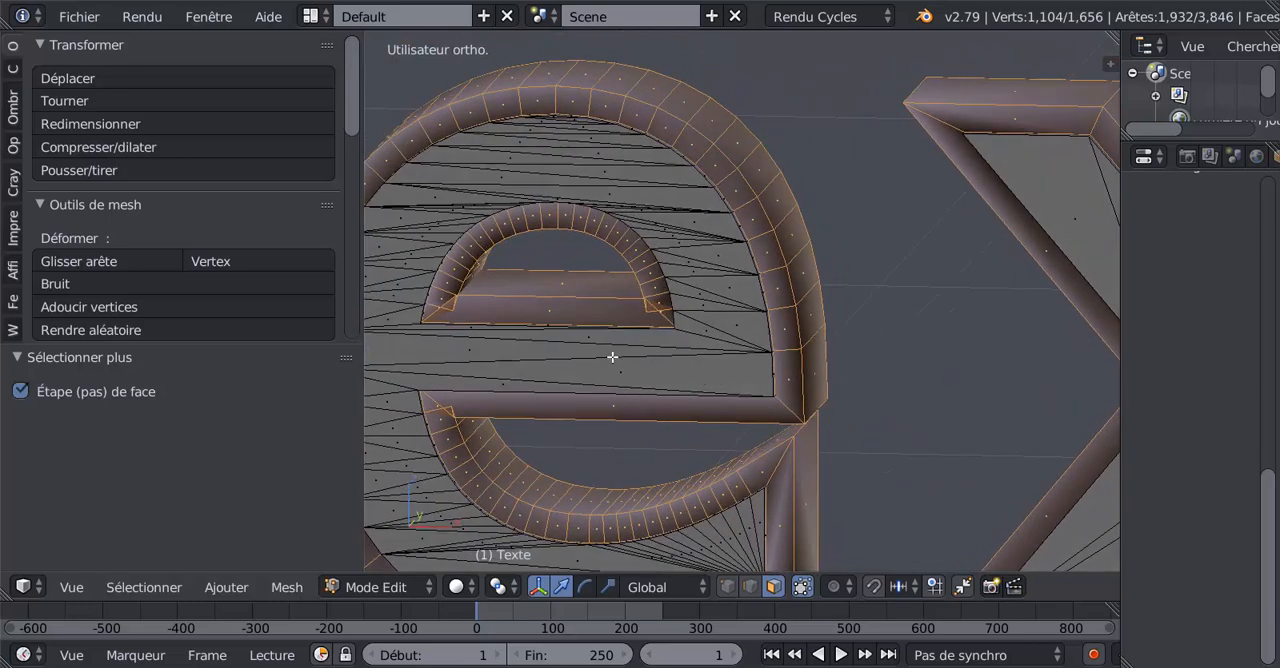
pyautogui.rightClick(561, 284)
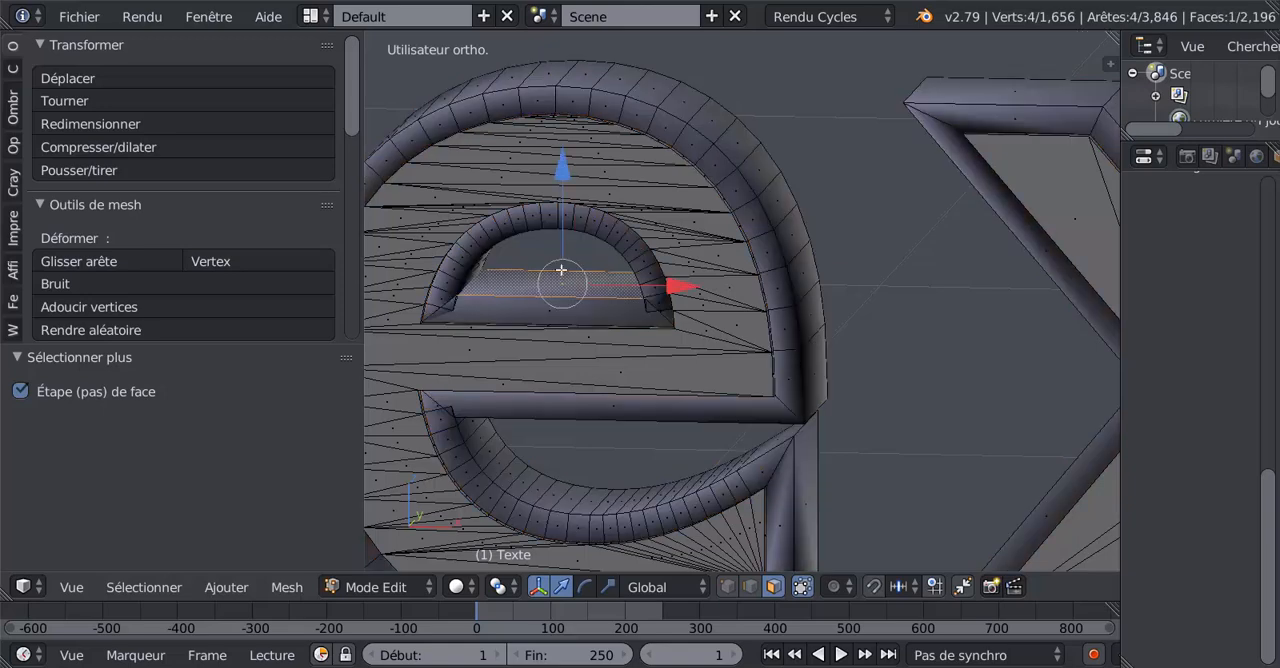
pyautogui.moveTo(562, 170); pyautogui.dragTo(570, 187)
pyautogui.scroll(-3, 654, 326)
pyautogui.keyDown('shift'); pyautogui.moveTo(658, 338); pyautogui.dragTo(229, 338, button='middle'); pyautogui.keyUp('shift')
pyautogui.keyDown('shift'); pyautogui.moveTo(700, 334); pyautogui.dragTo(435, 297, button='middle'); pyautogui.keyUp('shift')
pyautogui.keyDown('shift'); pyautogui.moveTo(818, 356); pyautogui.dragTo(671, 362, button='middle'); pyautogui.keyUp('shift')
pyautogui.scroll(2, 774, 281)
pyautogui.rightClick(712, 282)
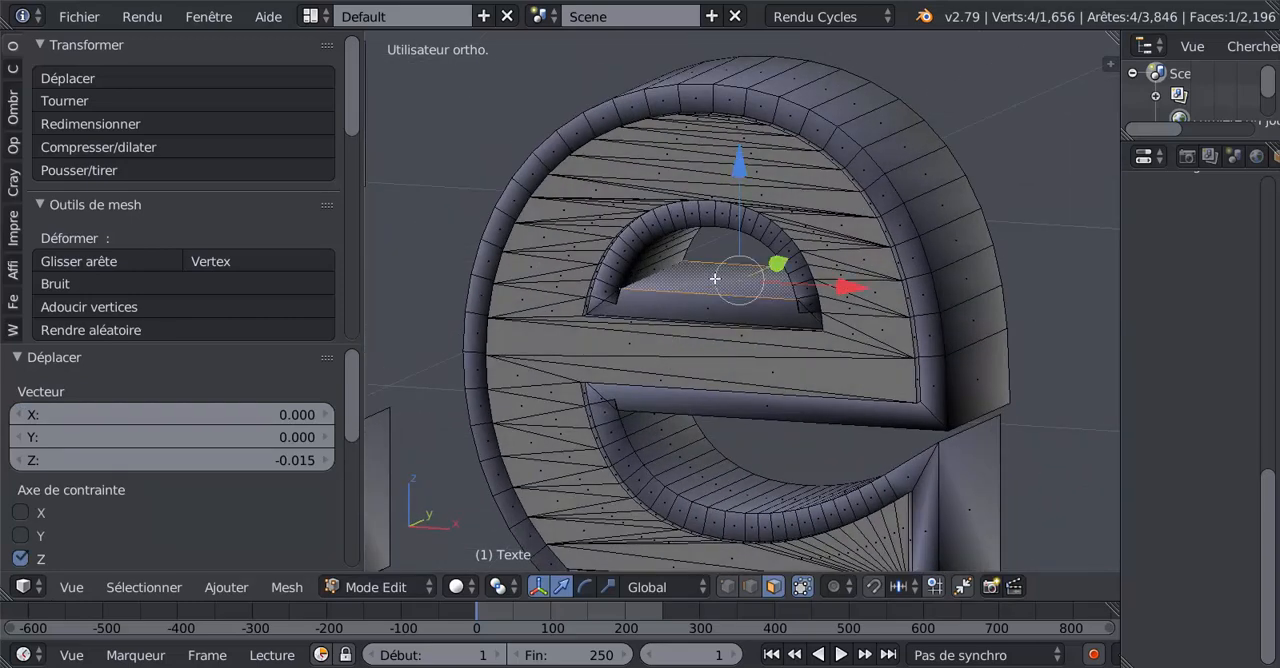
# - Lower the flat horizontal face inside the last e's upper hole by a further -0.016 along Z
pyautogui.moveTo(736, 174); pyautogui.dragTo(743, 193)
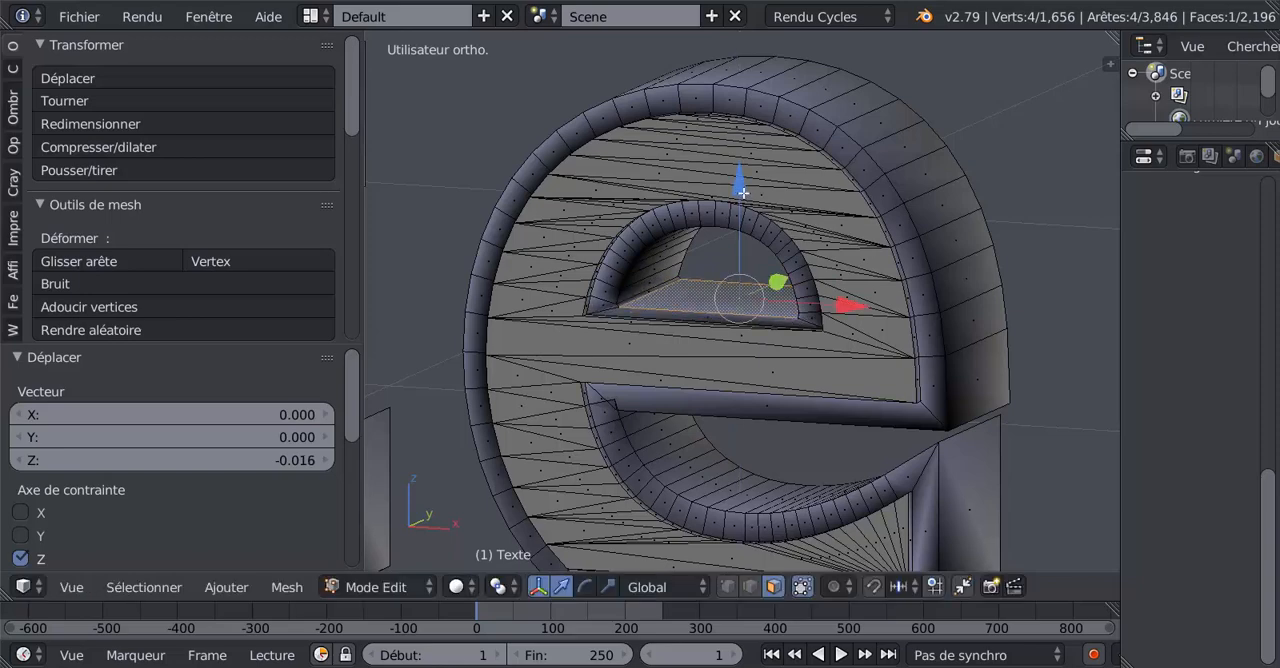
# - Select the outer side face loops of all five letters and grow the selection once to include their raised borders
pyautogui.keyDown('alt'); pyautogui.rightClick(955, 202); pyautogui.keyUp('alt')
pyautogui.scroll(-4, 863, 265)
pyautogui.keyDown('shift'); pyautogui.moveTo(771, 273); pyautogui.dragTo(971, 316, button='middle'); pyautogui.keyUp('shift')
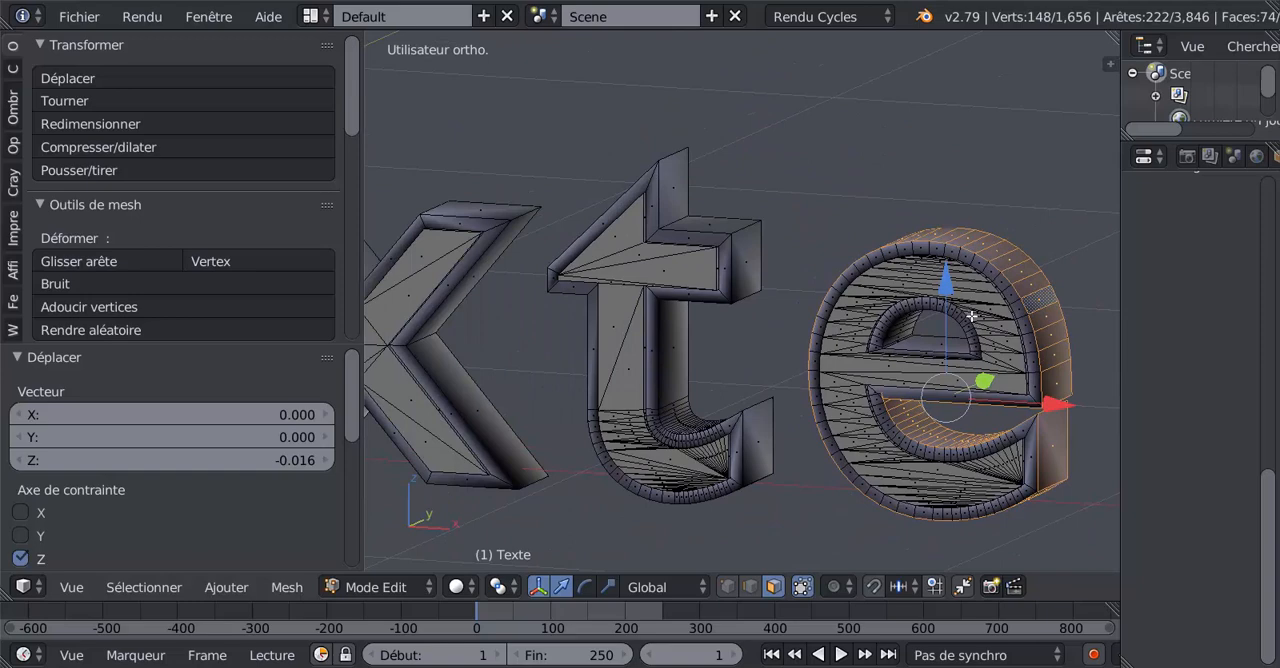
pyautogui.keyDown('alt'); pyautogui.keyDown('shift'); pyautogui.rightClick(742, 234); pyautogui.keyUp('shift'); pyautogui.keyUp('alt')
pyautogui.moveTo(571, 322); pyautogui.dragTo(522, 334, button='middle')
pyautogui.keyDown('alt'); pyautogui.keyDown('shift'); pyautogui.rightClick(584, 183); pyautogui.keyUp('shift'); pyautogui.keyUp('alt')
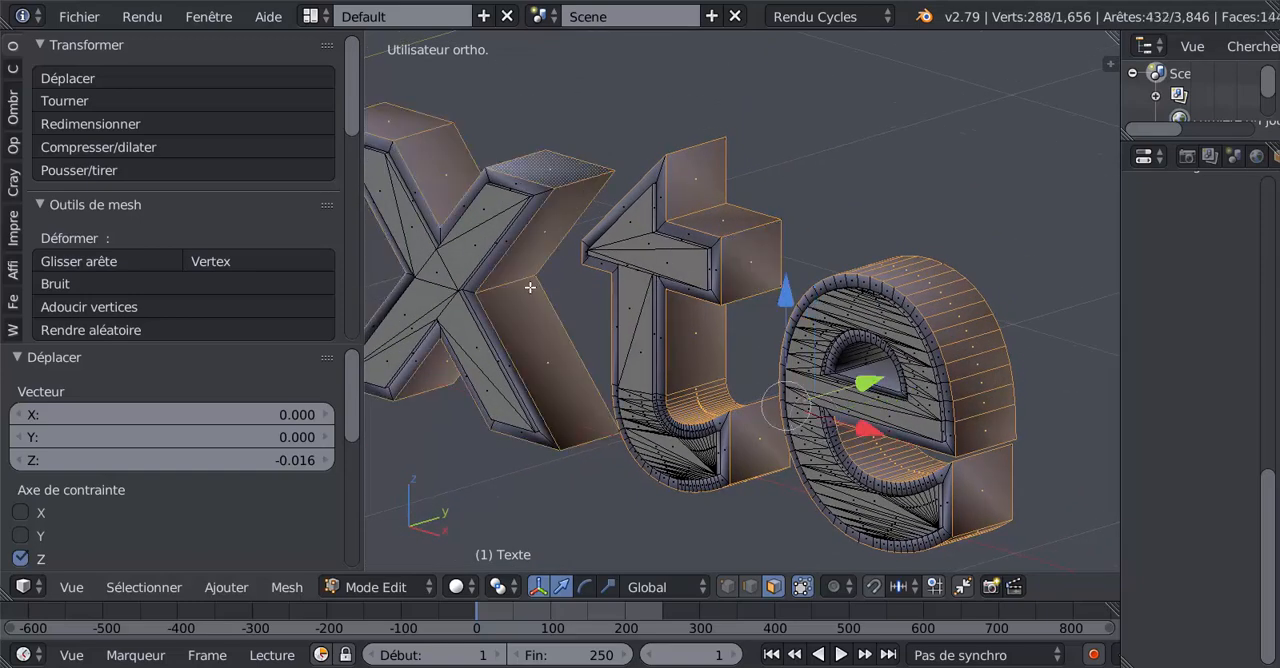
pyautogui.keyDown('shift'); pyautogui.moveTo(531, 287); pyautogui.dragTo(882, 389, button='middle'); pyautogui.keyUp('shift')
pyautogui.keyDown('alt'); pyautogui.keyDown('shift'); pyautogui.rightClick(616, 199); pyautogui.keyUp('shift'); pyautogui.keyUp('alt')
pyautogui.keyDown('alt'); pyautogui.keyDown('shift'); pyautogui.rightClick(443, 84); pyautogui.keyUp('shift'); pyautogui.keyUp('alt')
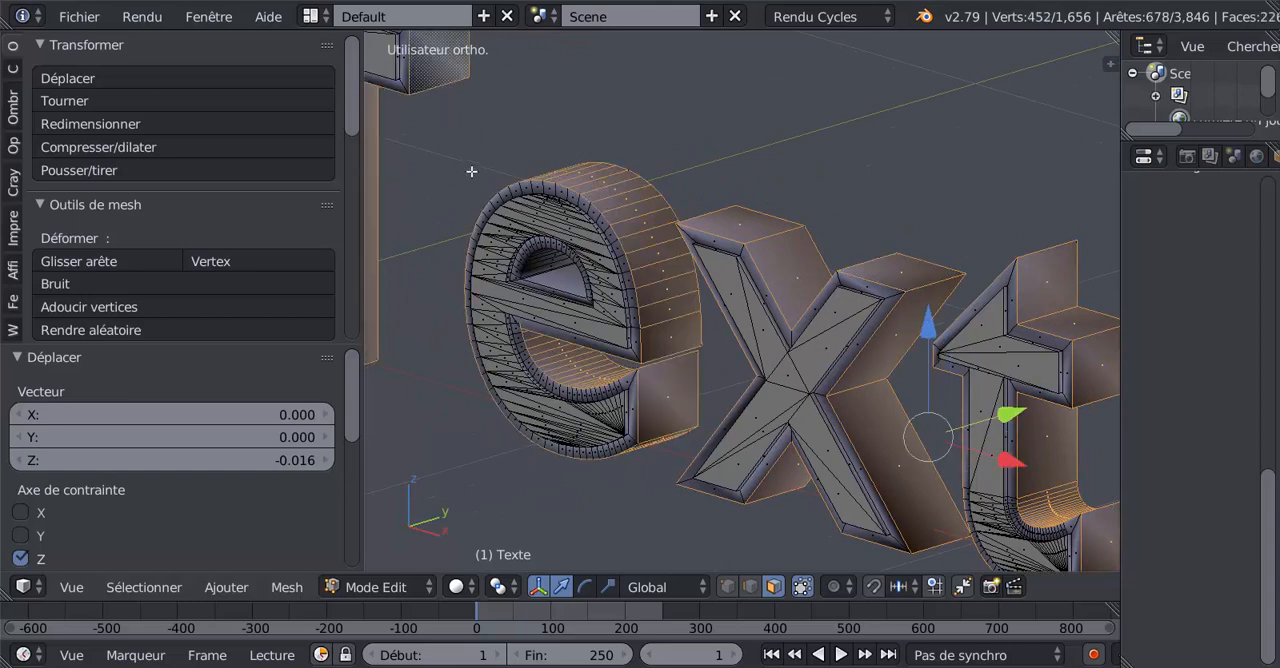
pyautogui.scroll(-3, 674, 302)
pyautogui.moveTo(1026, 274); pyautogui.dragTo(956, 217, button='middle')
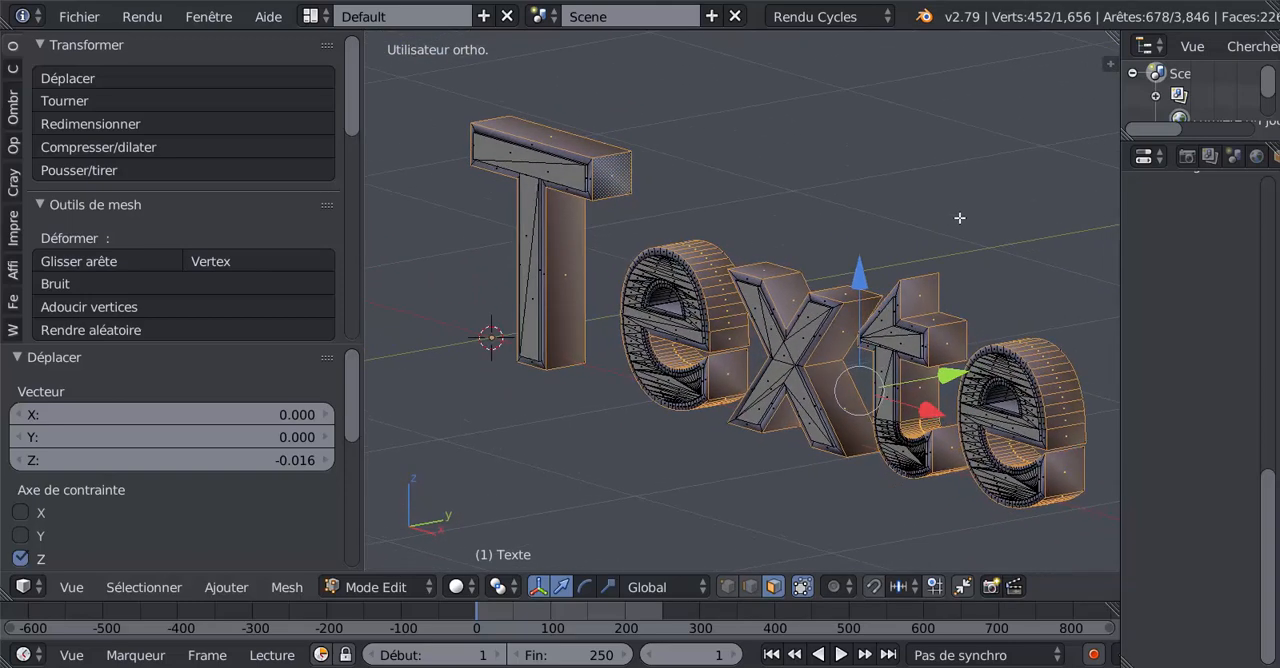
pyautogui.press('ctrl+KP_Add')
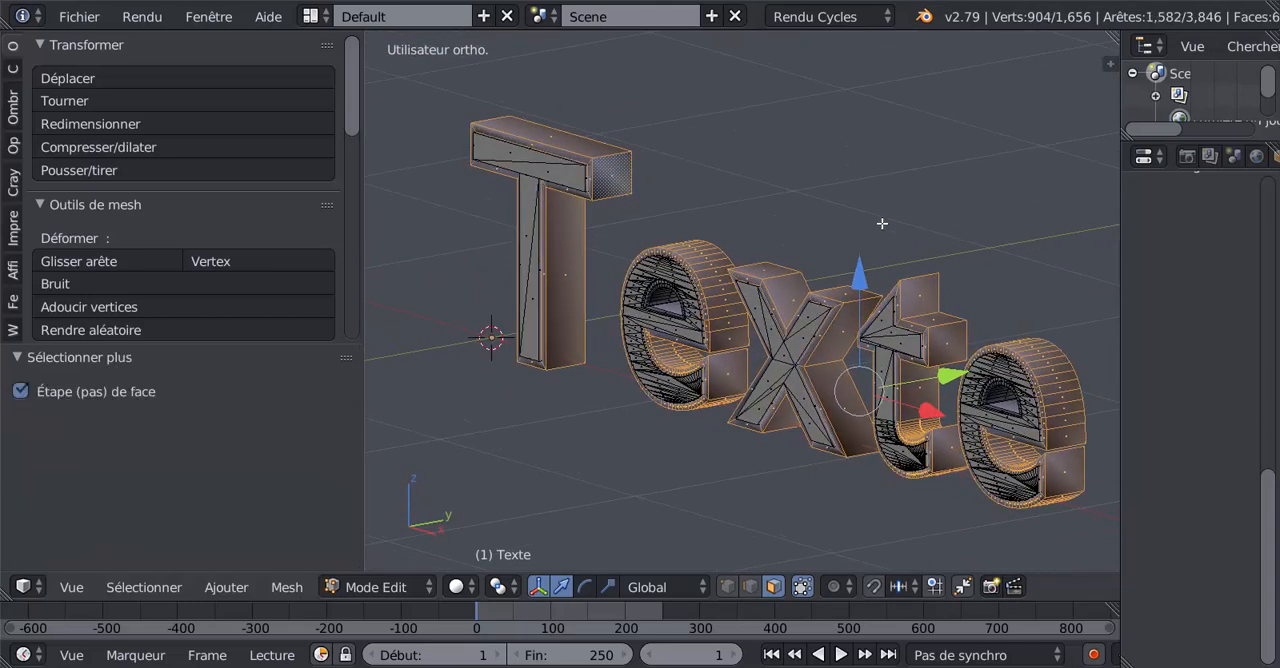
# - Examine the selected side and border faces of the x, the t and the other letters from several angles
pyautogui.moveTo(578, 414); pyautogui.dragTo(687, 419, button='middle')
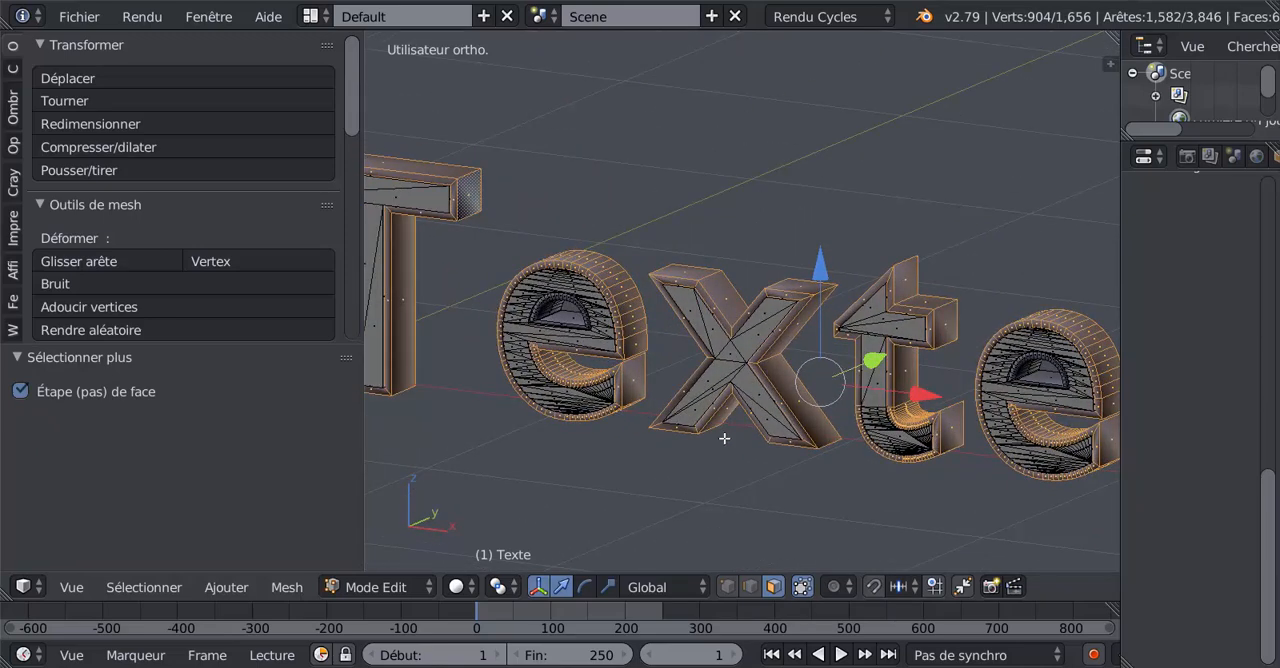
pyautogui.scroll(5, 689, 369)
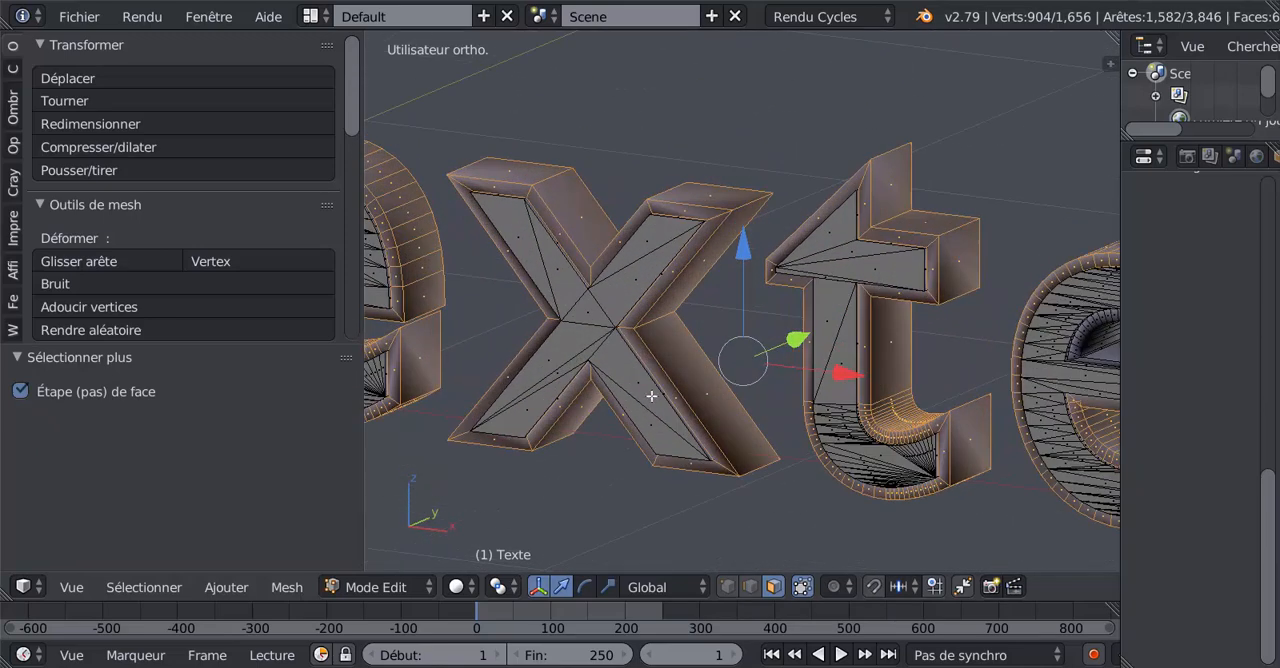
pyautogui.scroll(-1, 706, 406)
pyautogui.scroll(-1, 691, 267)
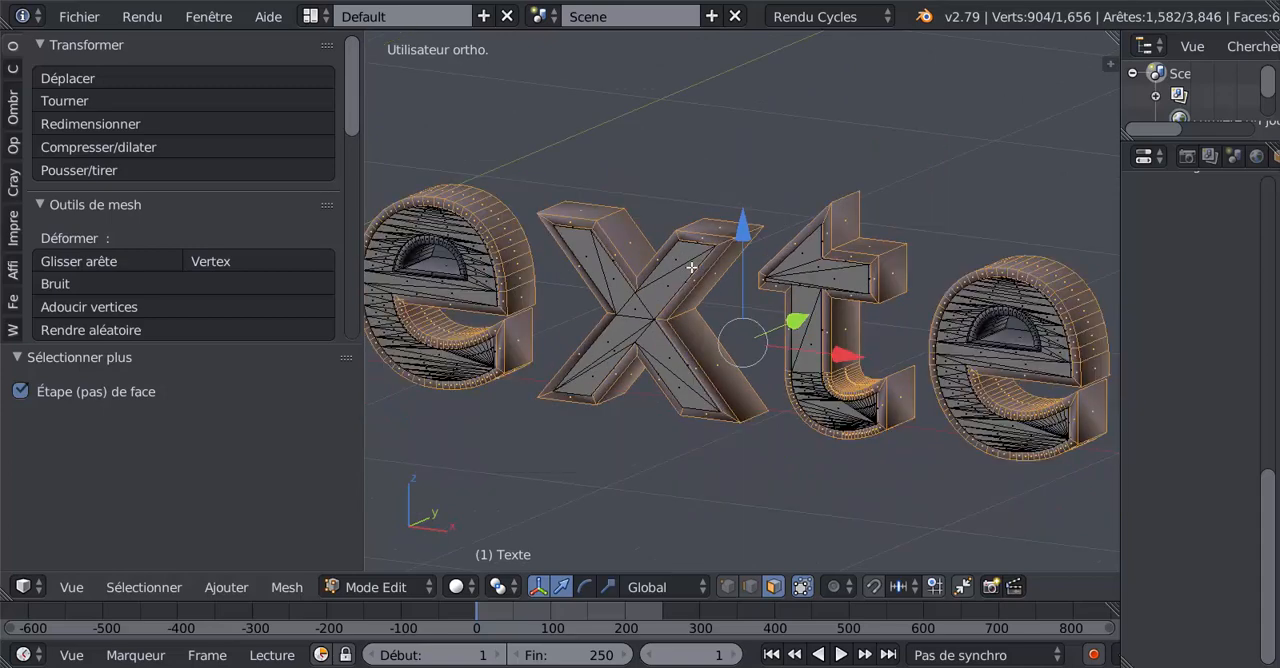
pyautogui.scroll(1, 686, 298)
pyautogui.scroll(1, 760, 400)
pyautogui.scroll(2, 756, 398)
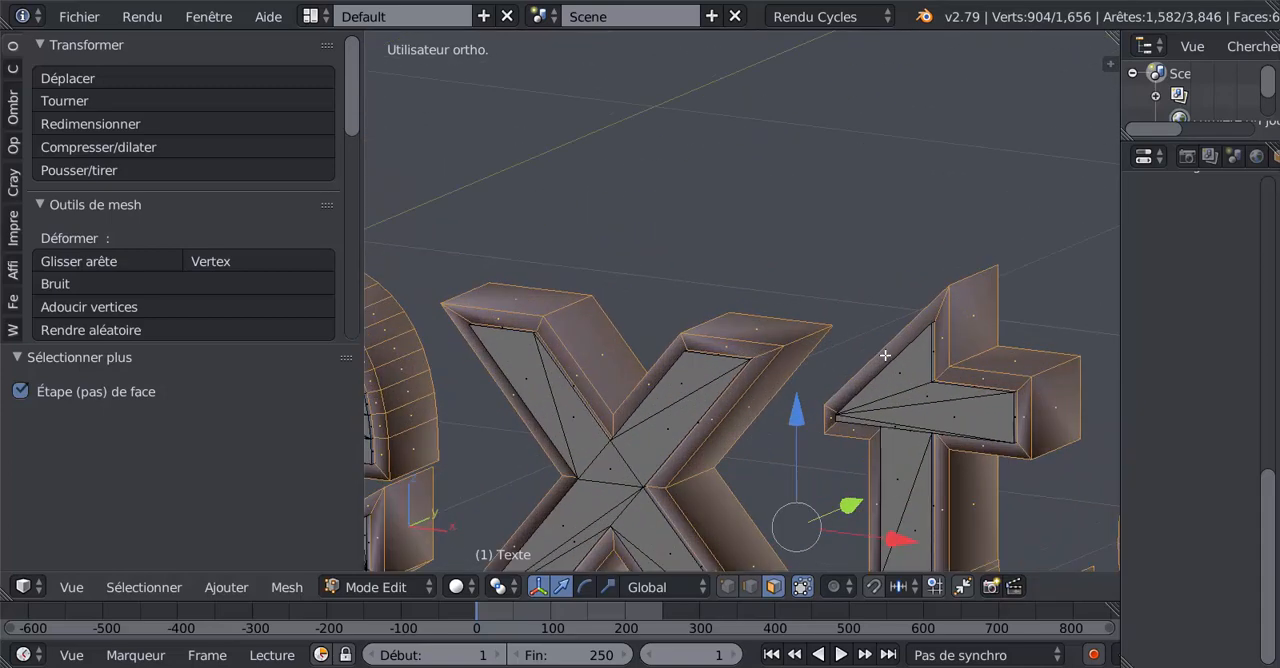
pyautogui.scroll(-3, 866, 280)
pyautogui.moveTo(722, 425); pyautogui.dragTo(698, 427, button='middle')
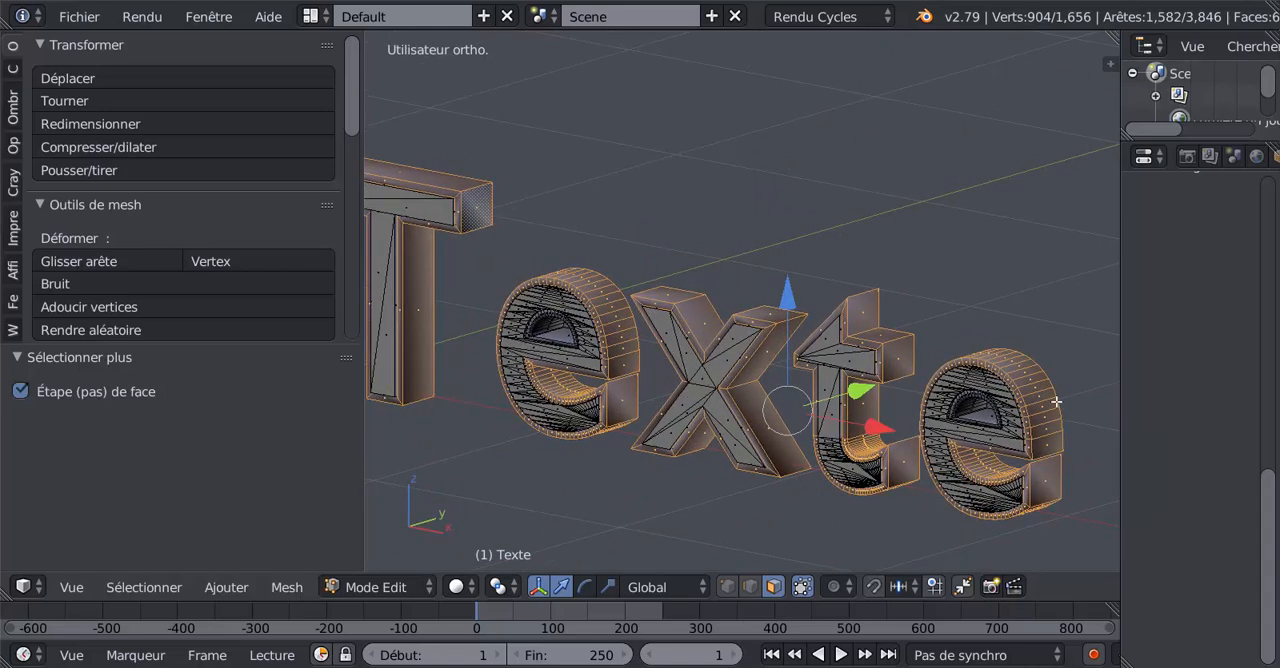
# - Create a first material on the Texte mesh and assign it to the selected side and border faces
pyautogui.moveTo(1272, 484); pyautogui.dragTo(1228, 317)
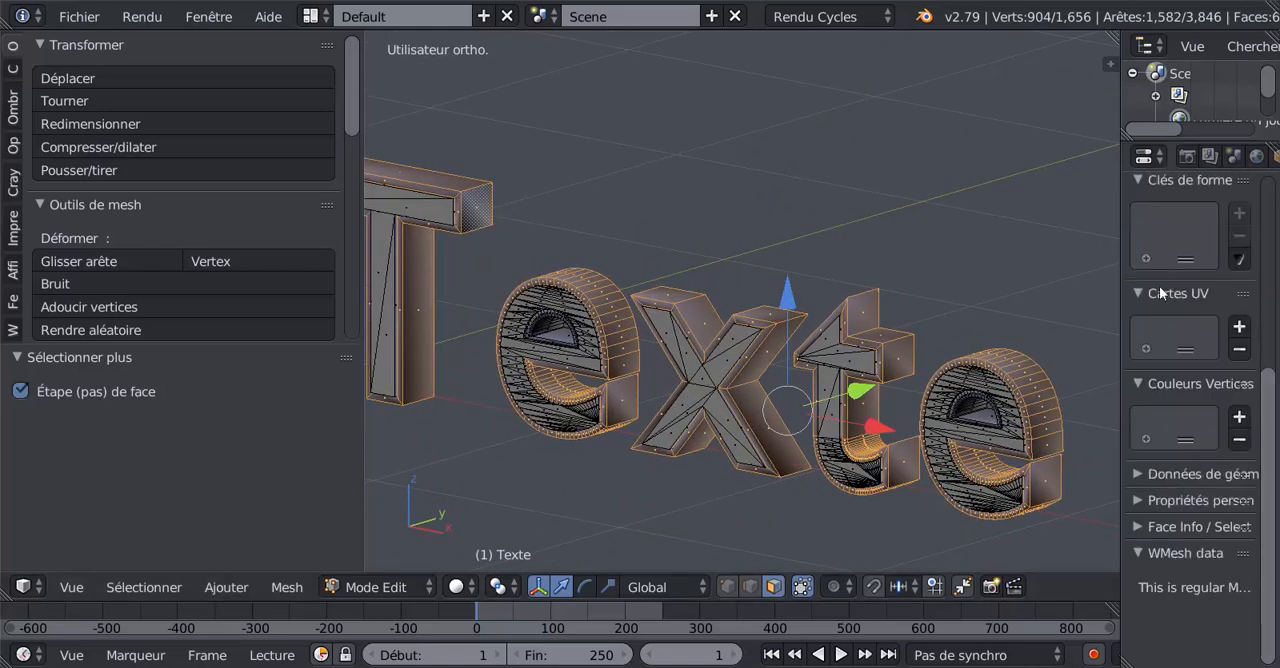
pyautogui.moveTo(1120, 299); pyautogui.dragTo(955, 299)
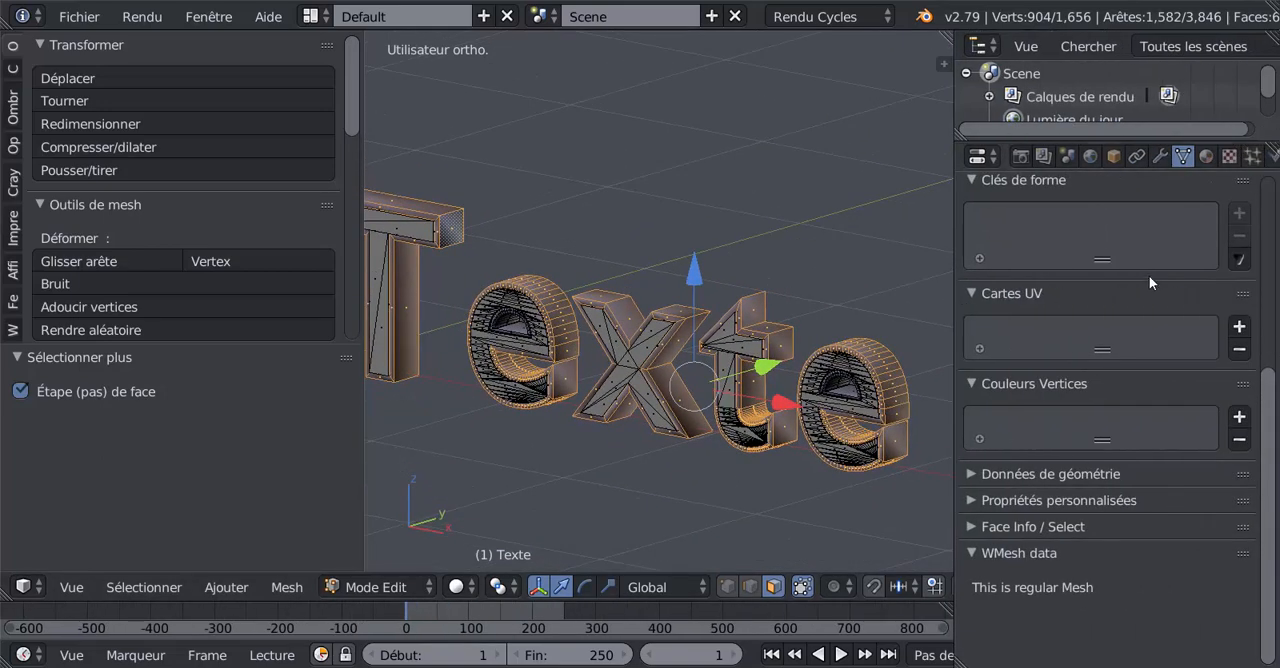
pyautogui.scroll(8, 1263, 398)
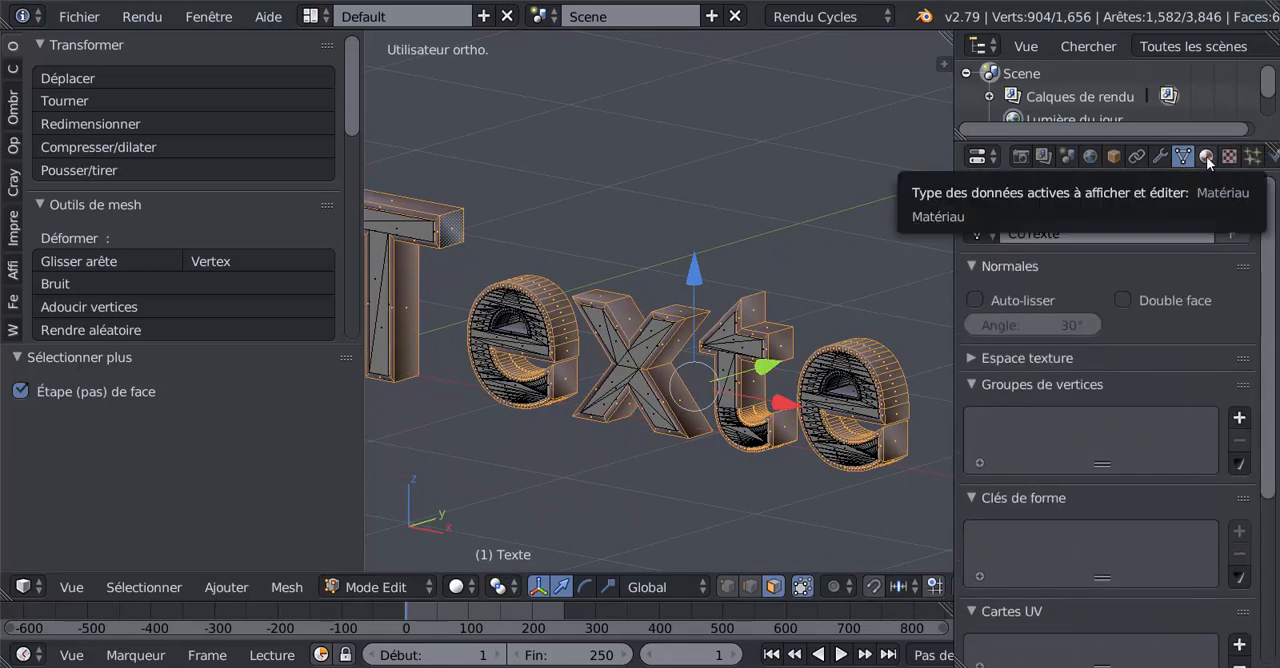
pyautogui.click(1206, 157)
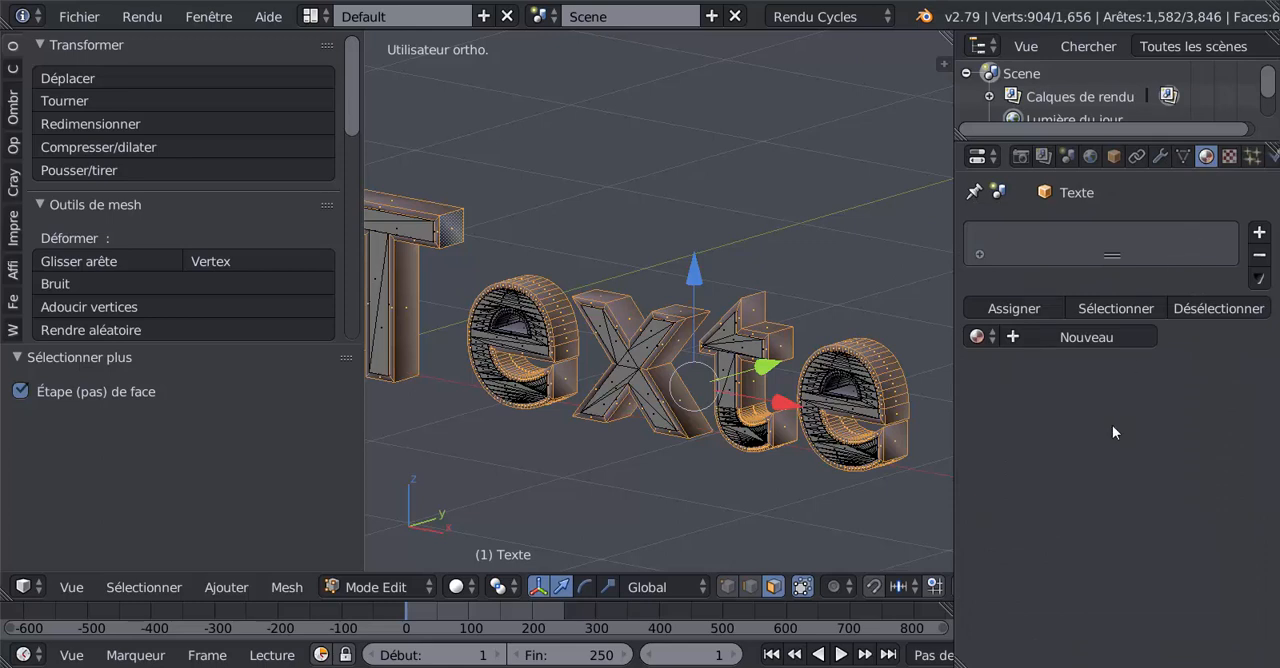
pyautogui.click(1044, 338)
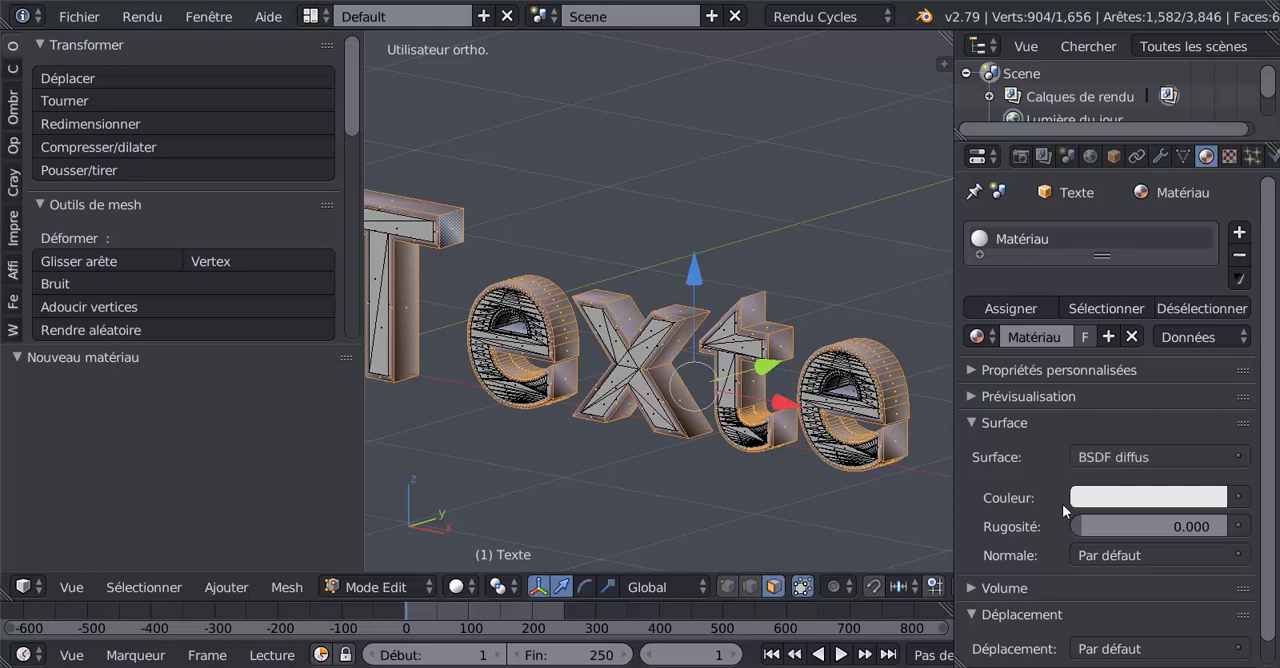
pyautogui.click(1012, 306)
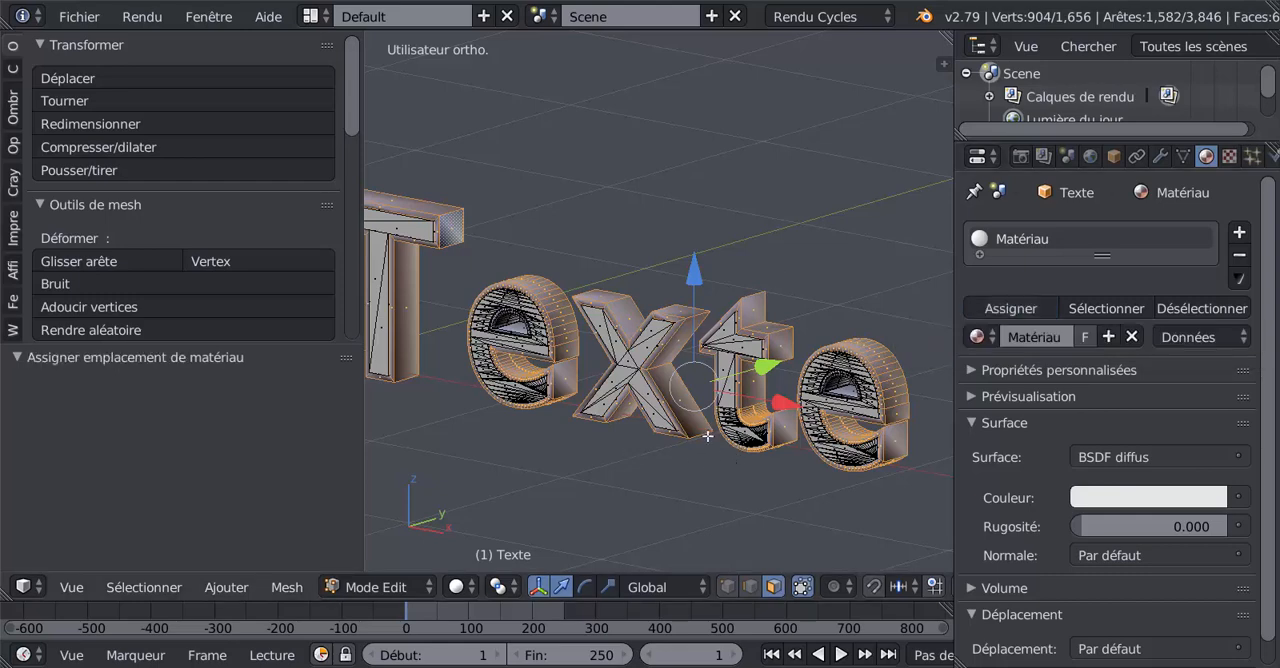
# - Invert the face selection so the inner faces of the letters are selected instead of the sides and borders
pyautogui.scroll(3, 720, 458)
pyautogui.scroll(-1, 720, 458)
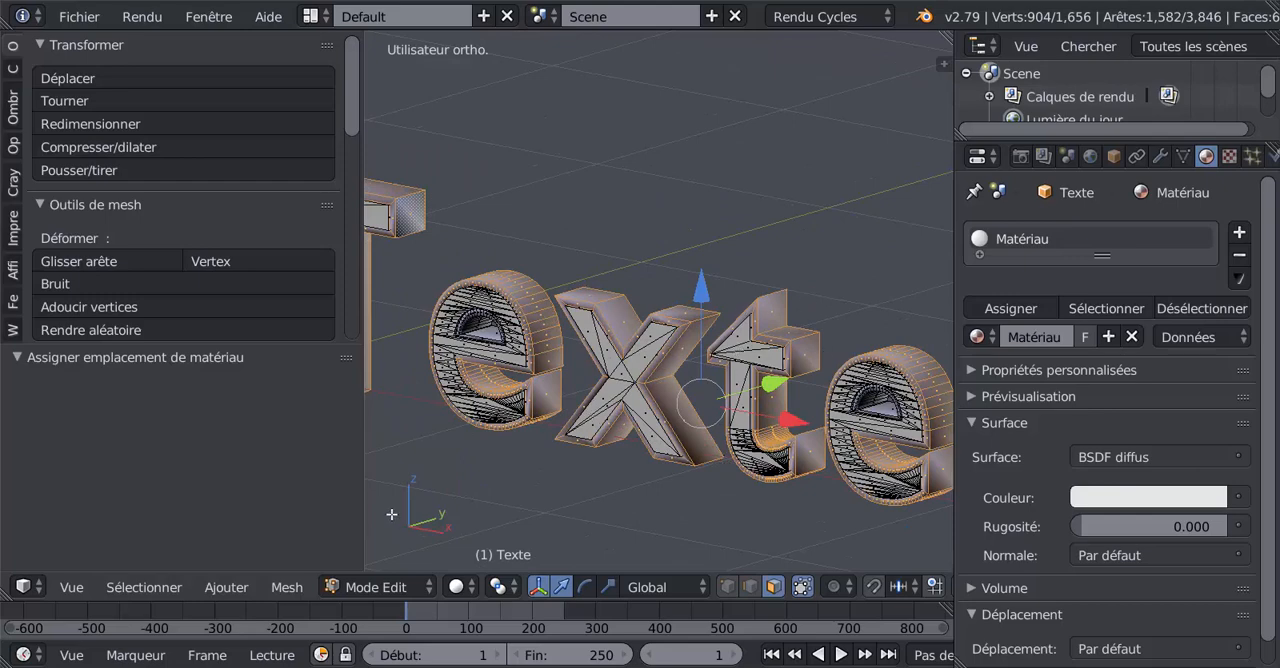
pyautogui.click(226, 587)
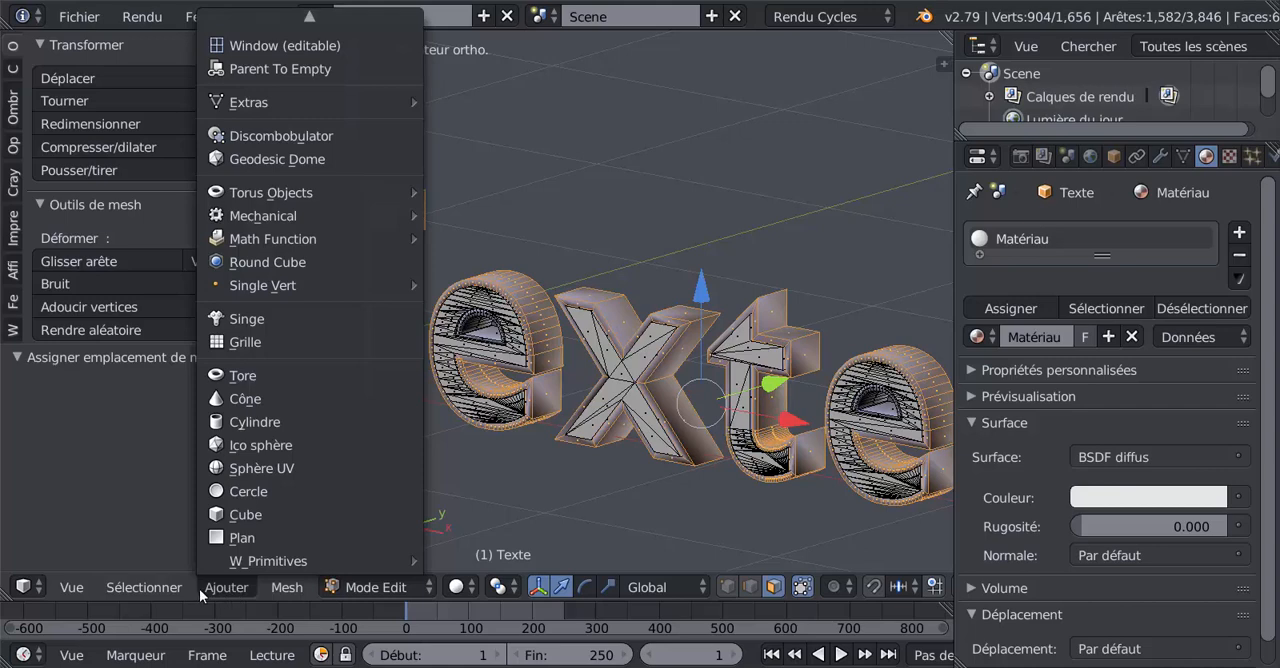
pyautogui.moveTo(142, 591)
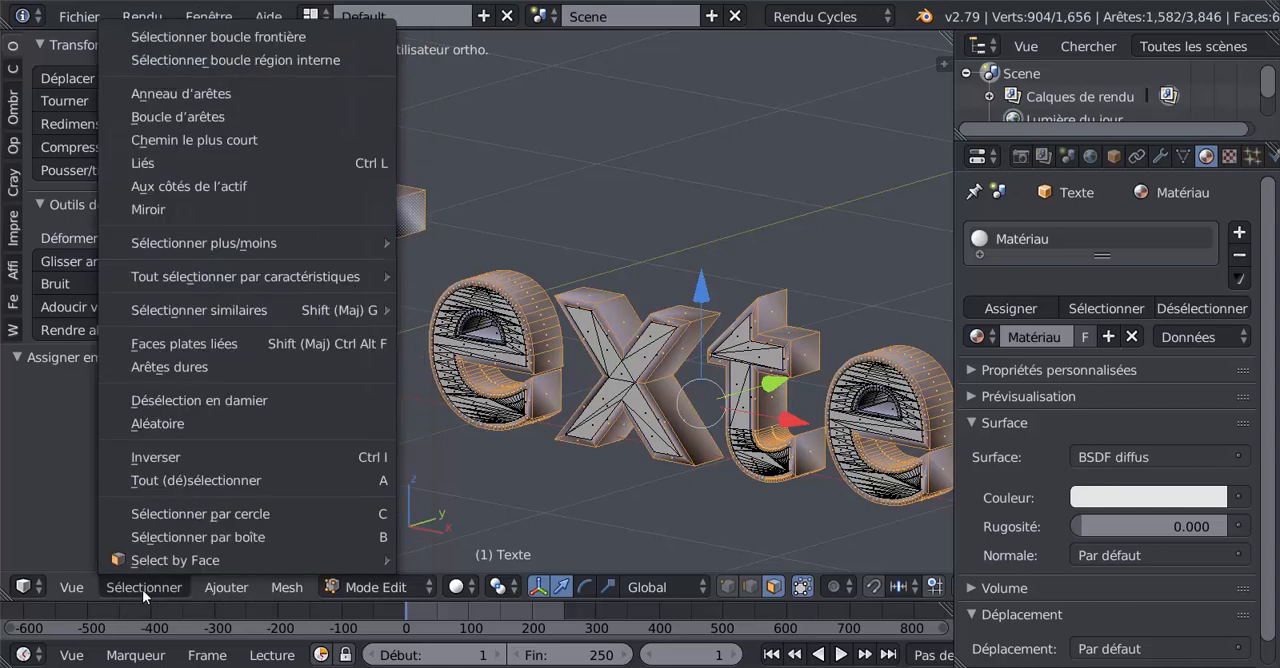
pyautogui.click(156, 458)
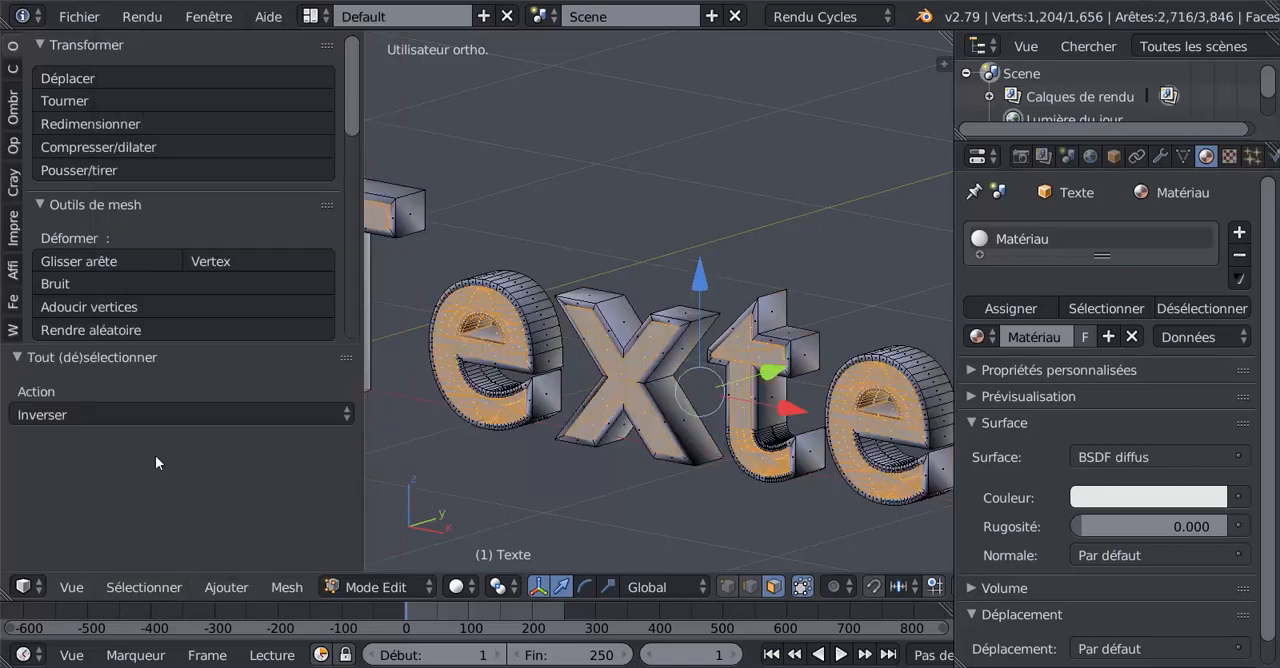
pyautogui.moveTo(601, 481)
pyautogui.mouseDown(button='middle')
pyautogui.moveTo(400, 337)
pyautogui.moveTo(455, 460)
pyautogui.moveTo(447, 443)
pyautogui.moveTo(590, 488)
pyautogui.mouseUp(button='middle')
pyautogui.scroll(3, 590, 488)
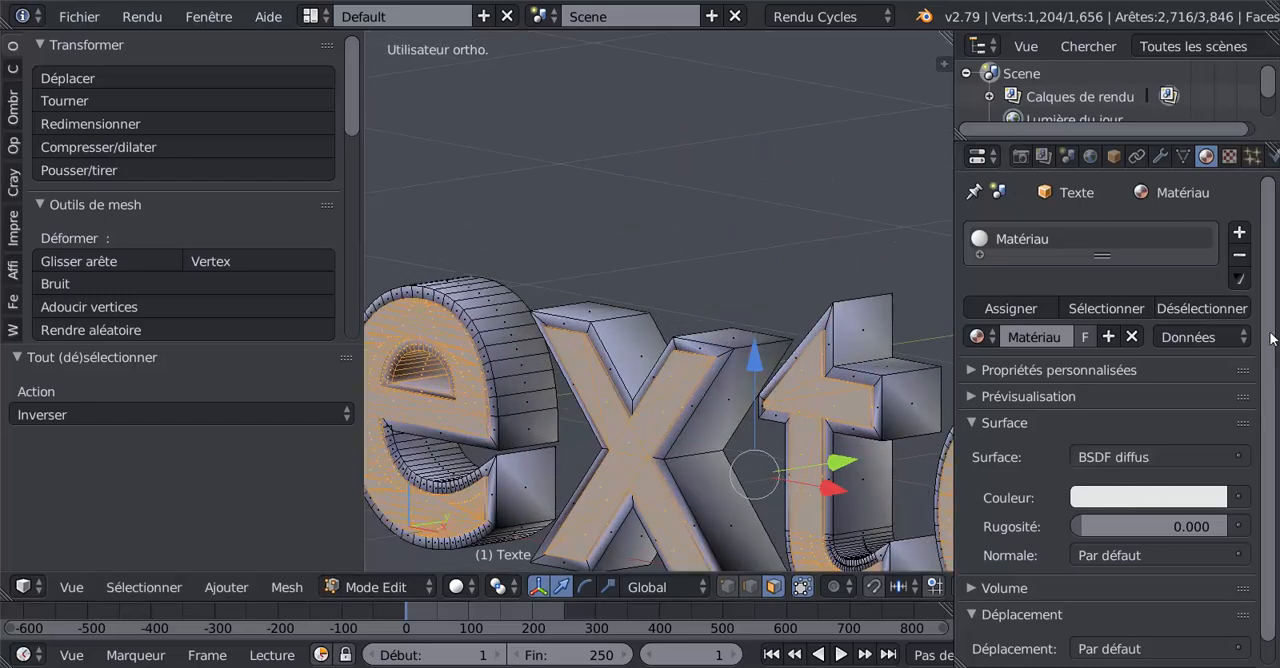
# - Add a second material slot with a new blue diffuse material and assign it to the selected inner faces
pyautogui.click(1240, 234)
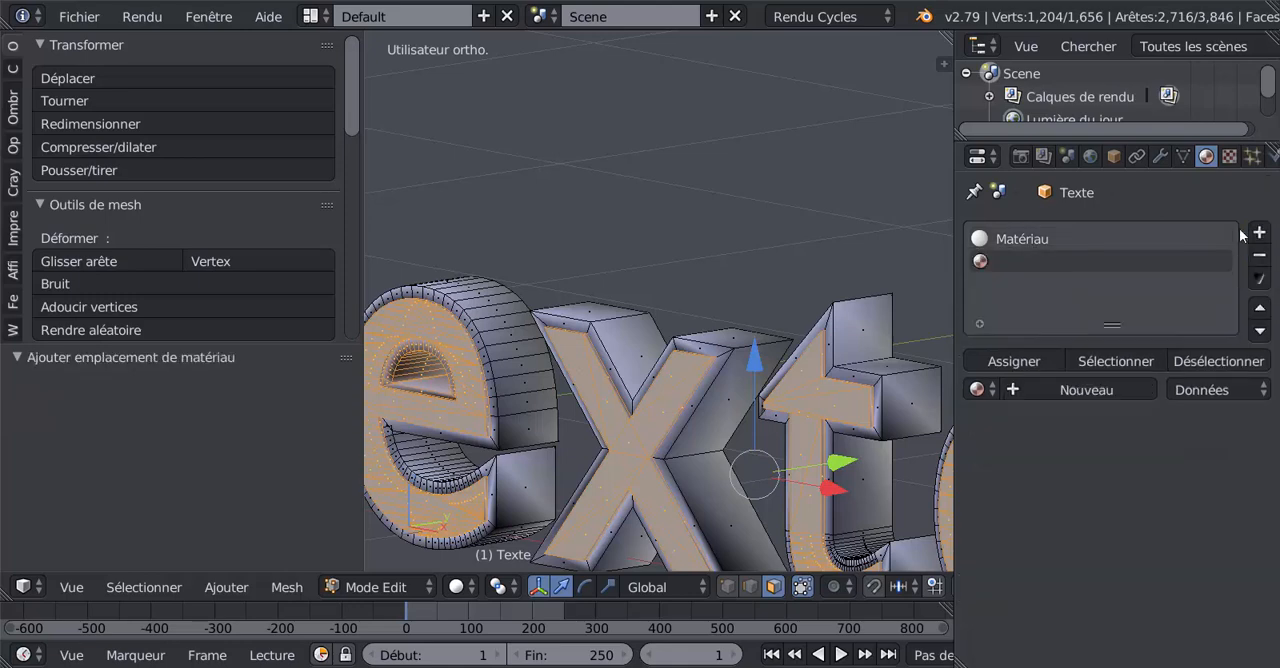
pyautogui.click(1122, 388)
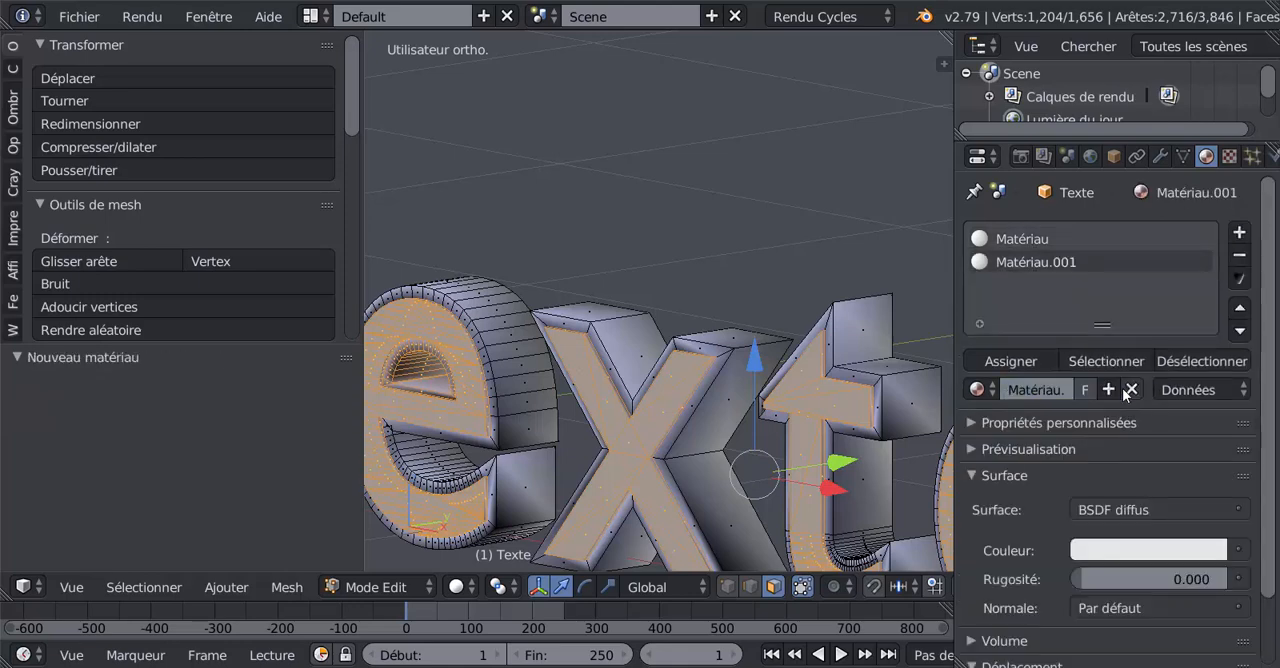
pyautogui.click(1136, 550)
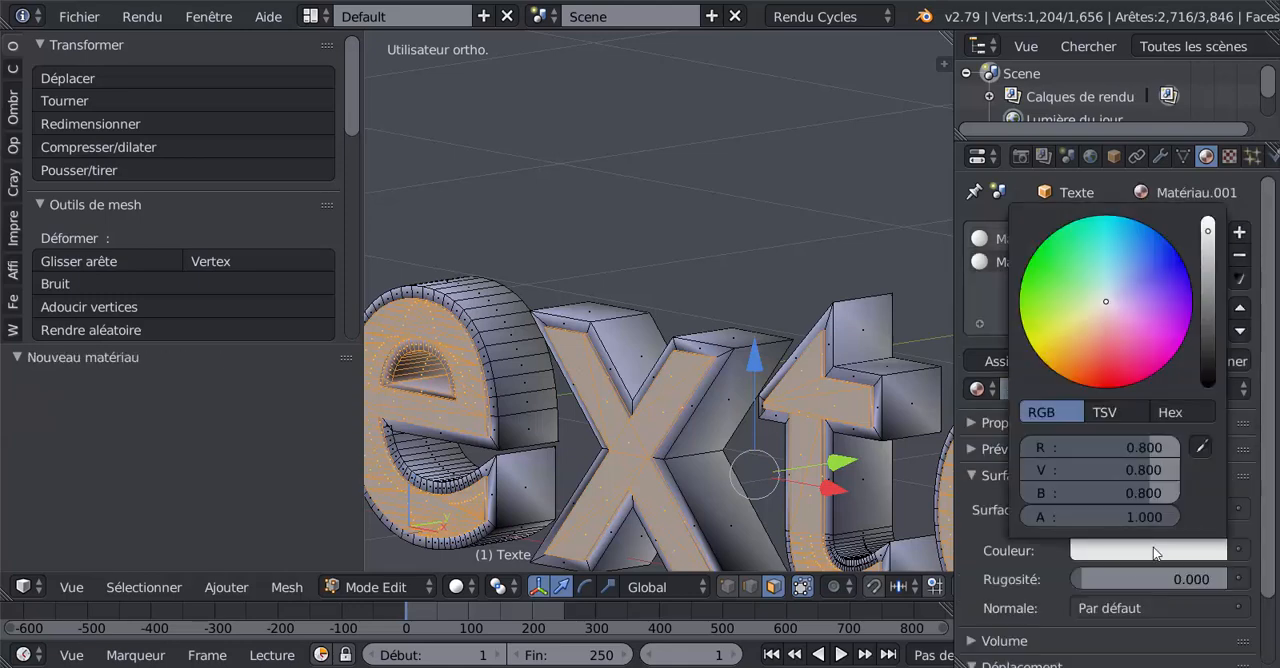
pyautogui.click(1162, 246)
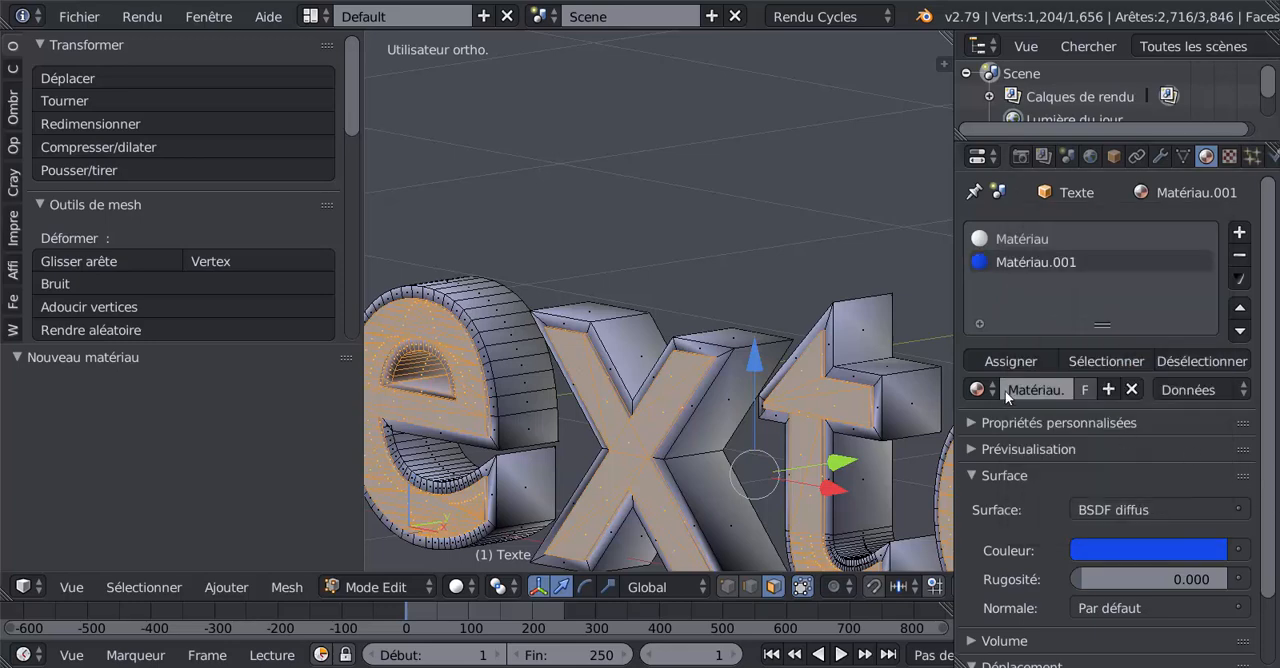
pyautogui.click(1010, 358)
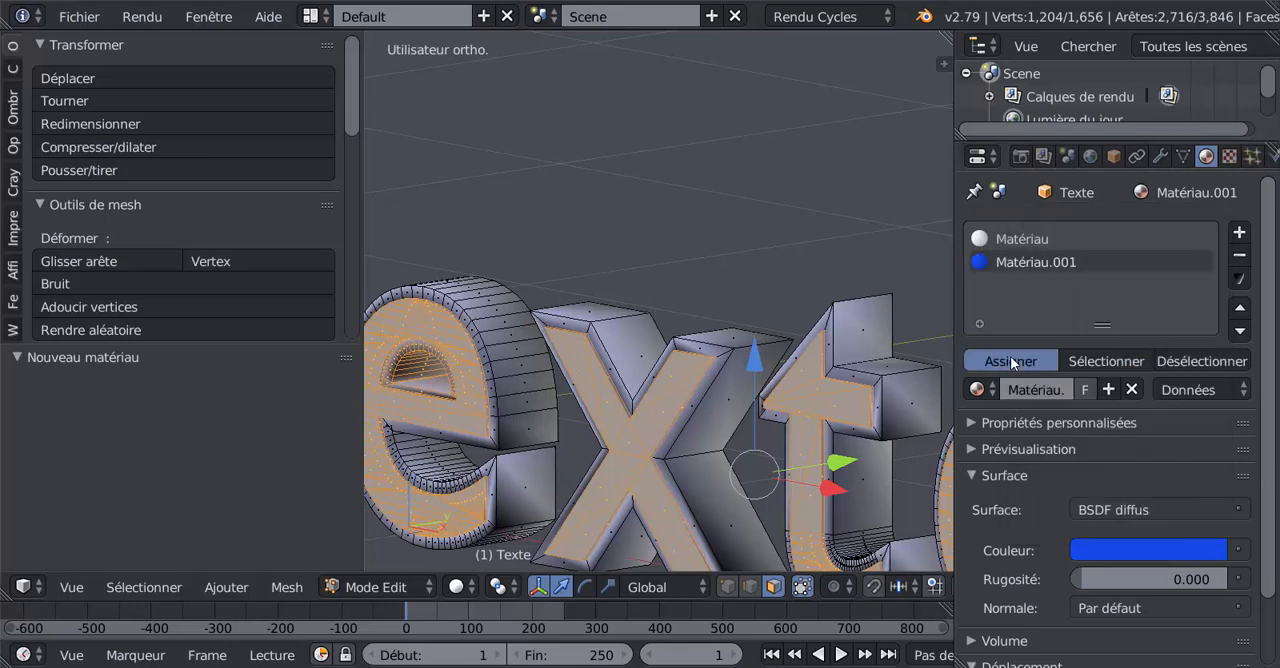
# - Switch the viewport shading to Matériau and show the whole word with its two materials
pyautogui.click(474, 590)
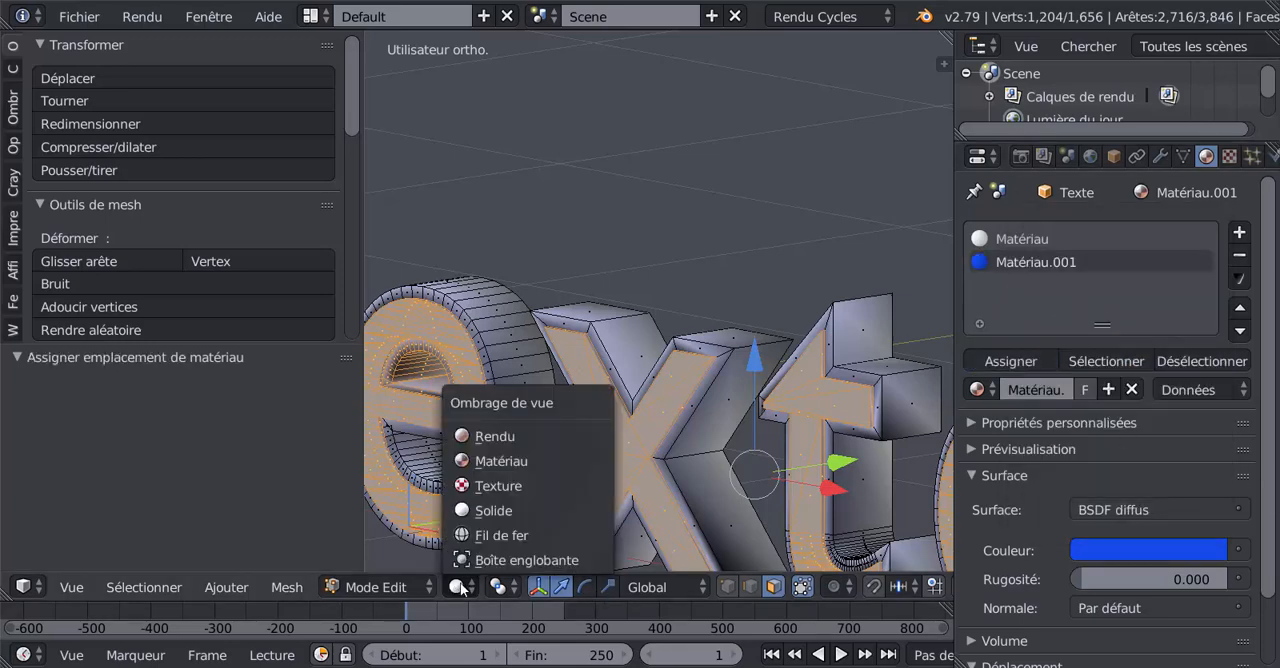
pyautogui.click(488, 460)
pyautogui.scroll(-5, 611, 466)
pyautogui.moveTo(695, 489)
pyautogui.mouseDown(button='middle')
pyautogui.moveTo(800, 450)
pyautogui.moveTo(711, 474)
pyautogui.mouseUp(button='middle')
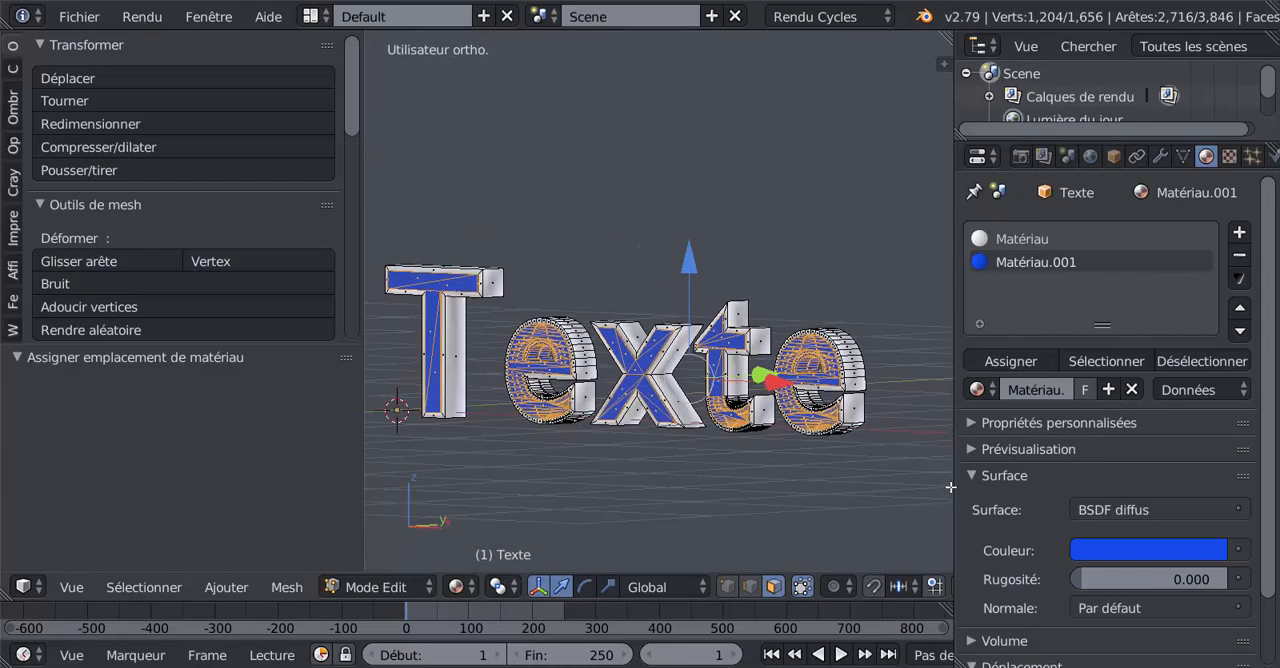
# - Examine the blue inner faces and white borders of the letters up close and from several angles
pyautogui.moveTo(956, 484); pyautogui.dragTo(1032, 486)
pyautogui.scroll(2, 780, 490)
pyautogui.moveTo(738, 474); pyautogui.dragTo(687, 479, button='middle')
pyautogui.scroll(-1, 734, 484)
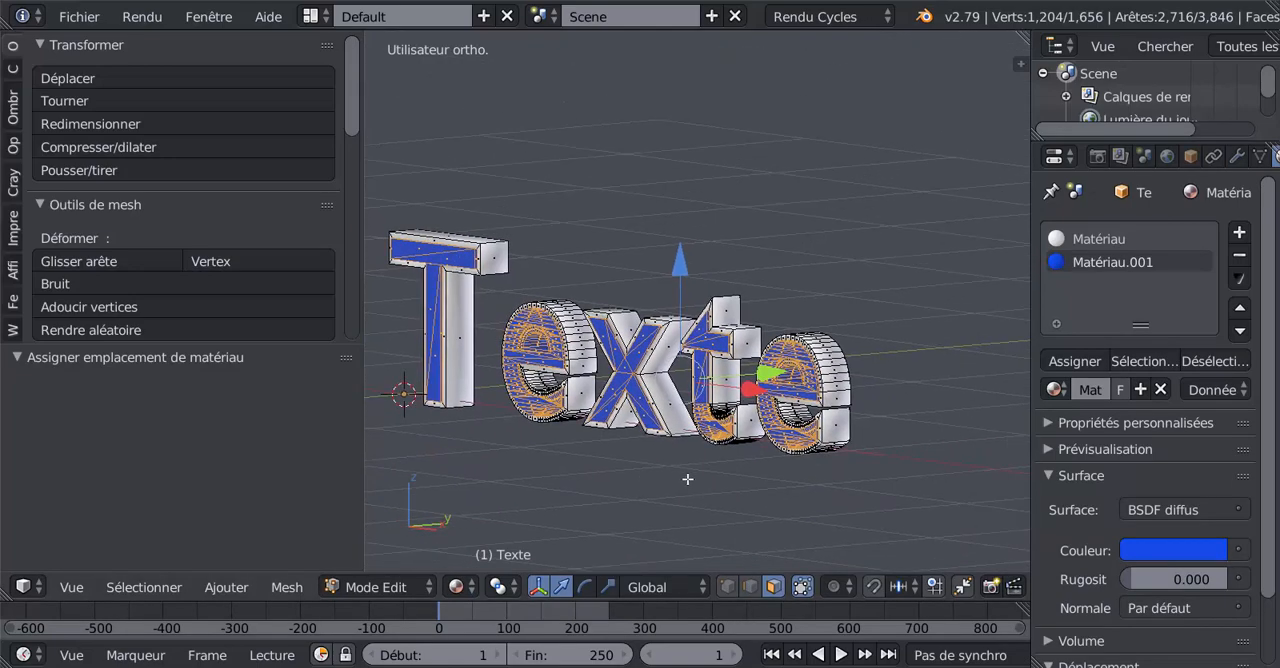
pyautogui.scroll(2, 718, 498)
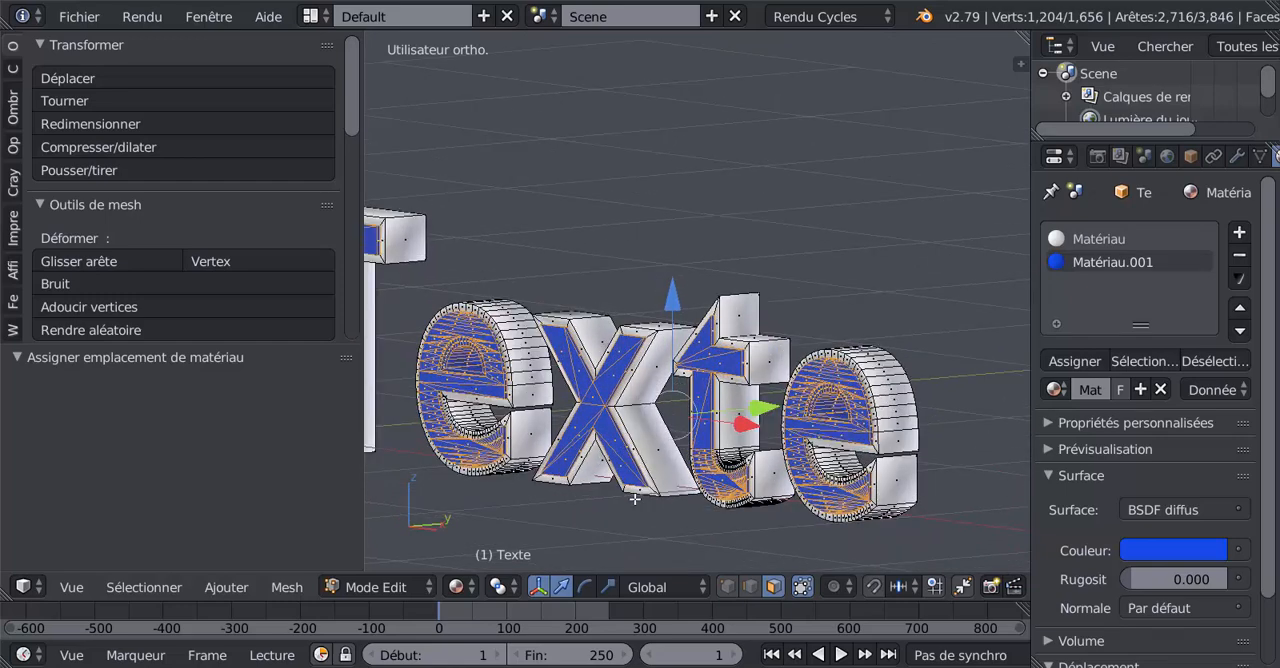
pyautogui.moveTo(652, 524); pyautogui.dragTo(635, 525, button='middle')
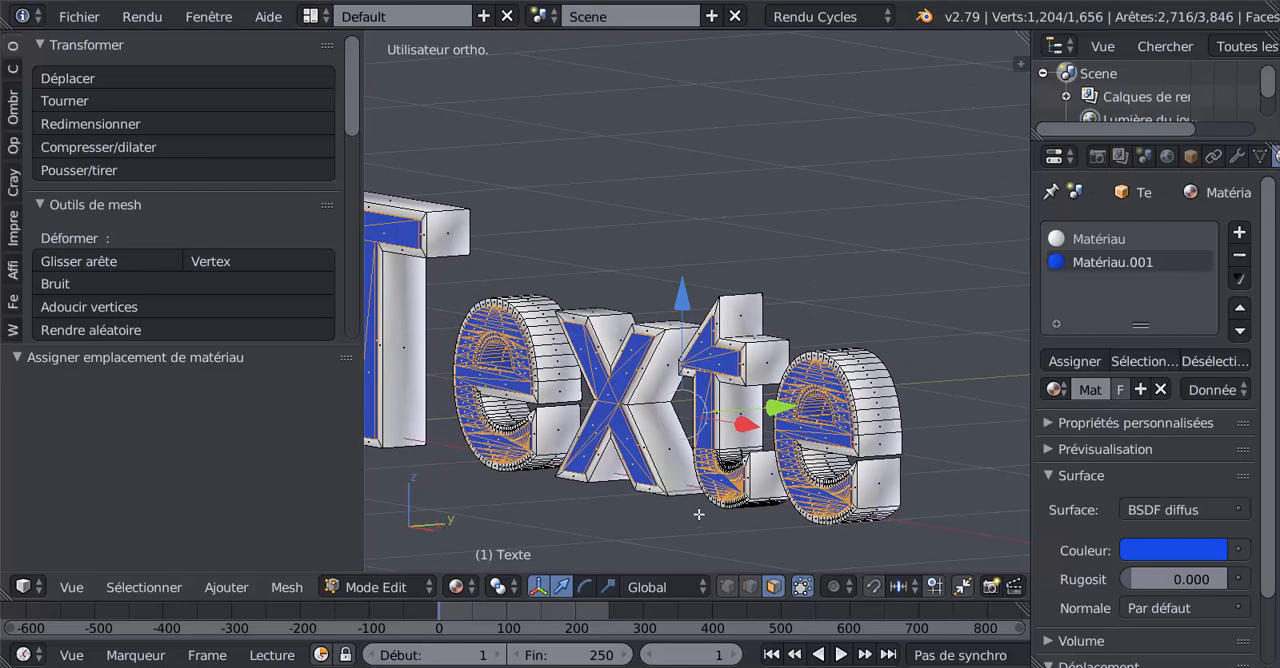
pyautogui.moveTo(689, 520); pyautogui.dragTo(676, 521, button='middle')
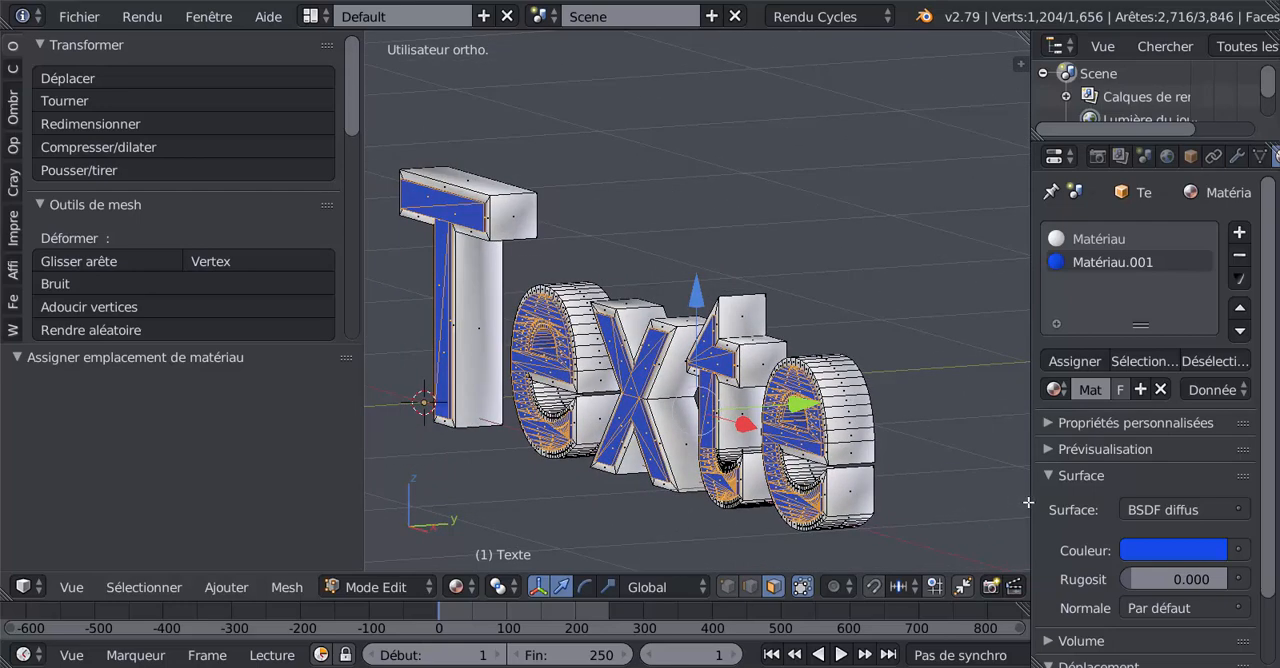
pyautogui.scroll(2, 898, 521)
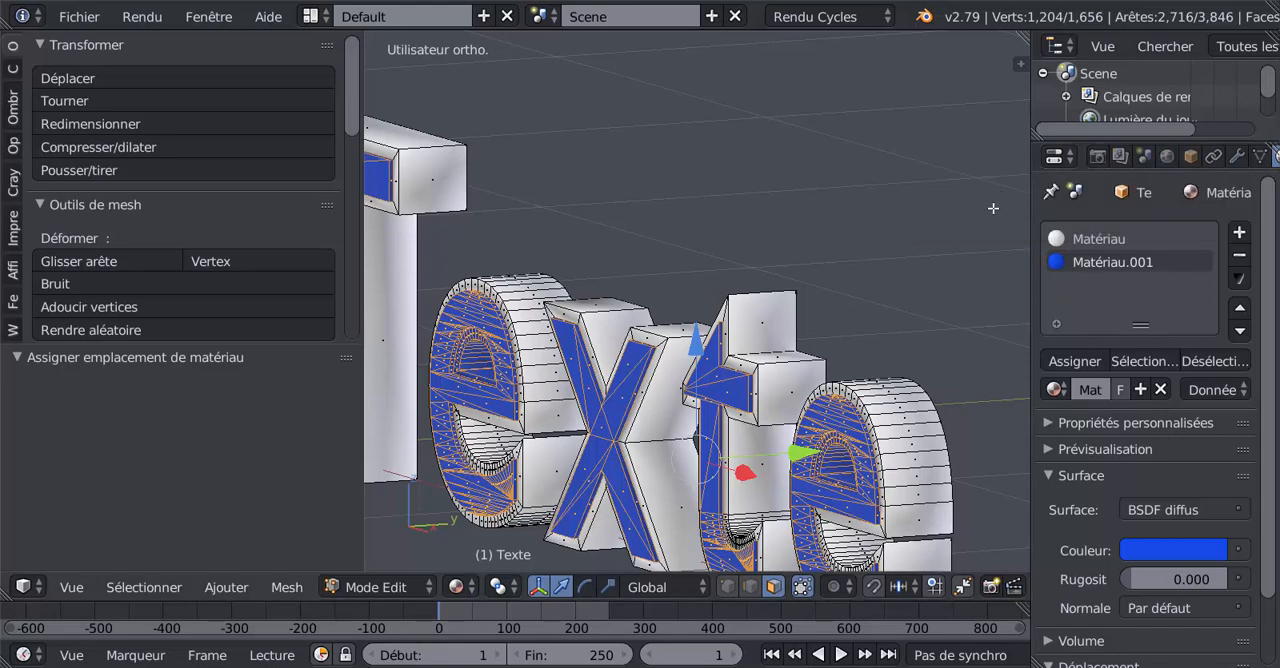
pyautogui.scroll(-4, 930, 244)
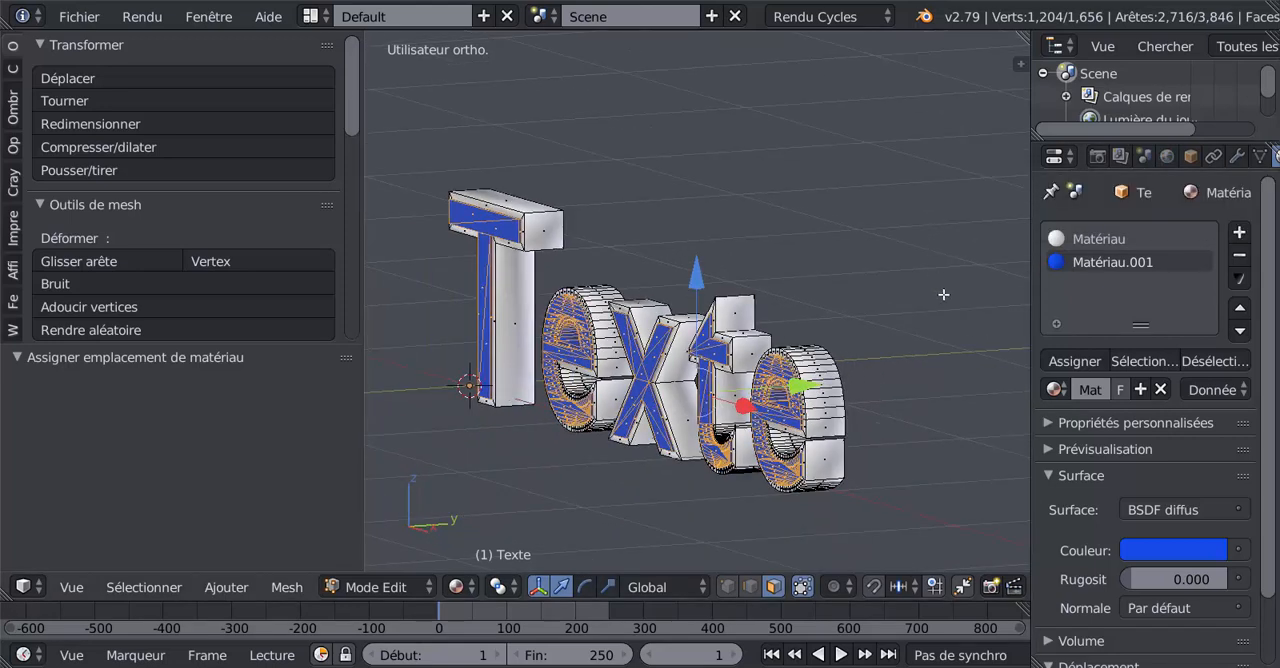
# - Widen the 3D viewport by narrowing the areas on both sides, and fit the whole word in it
pyautogui.moveTo(361, 440); pyautogui.dragTo(201, 470)
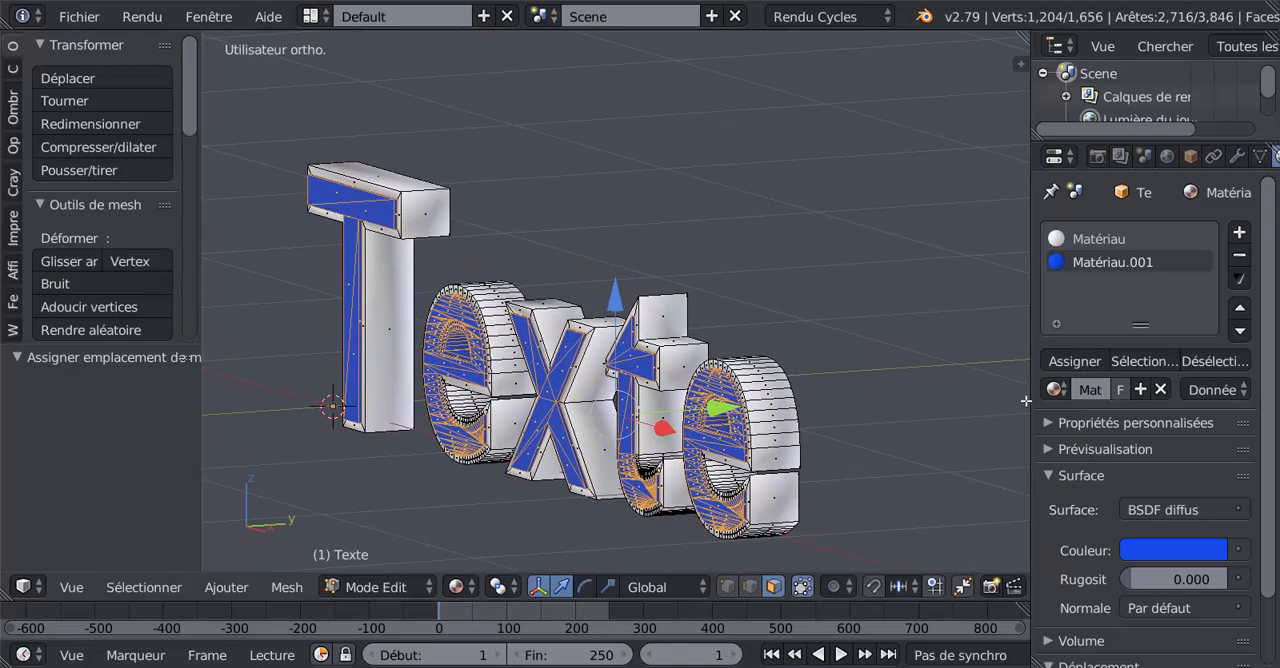
pyautogui.moveTo(1026, 400); pyautogui.dragTo(1096, 395)
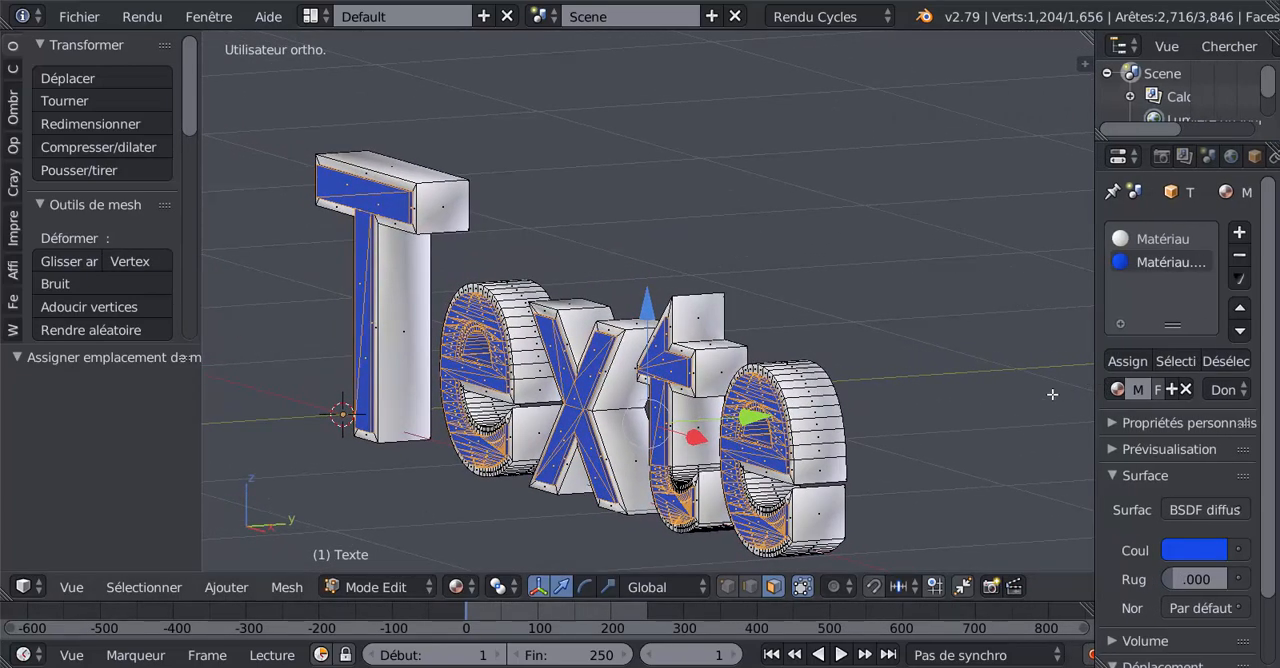
pyautogui.keyDown('shift'); pyautogui.moveTo(961, 415); pyautogui.dragTo(986, 384, button='middle'); pyautogui.keyUp('shift')
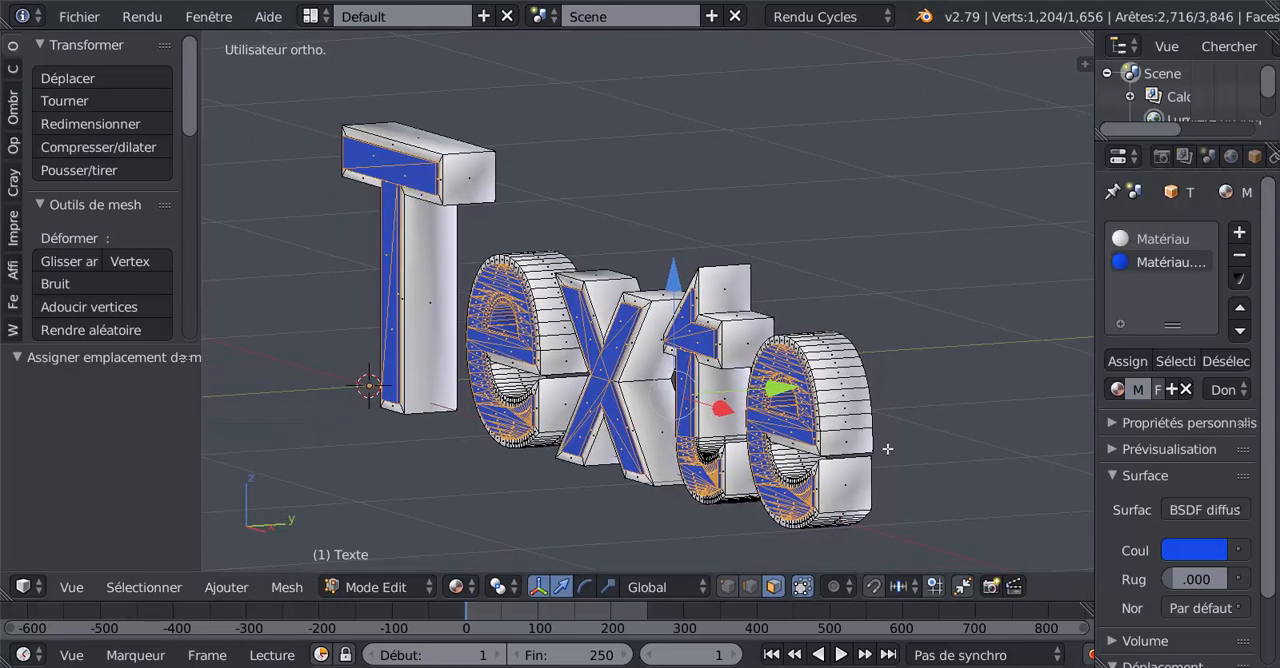
pyautogui.scroll(2, 887, 449)
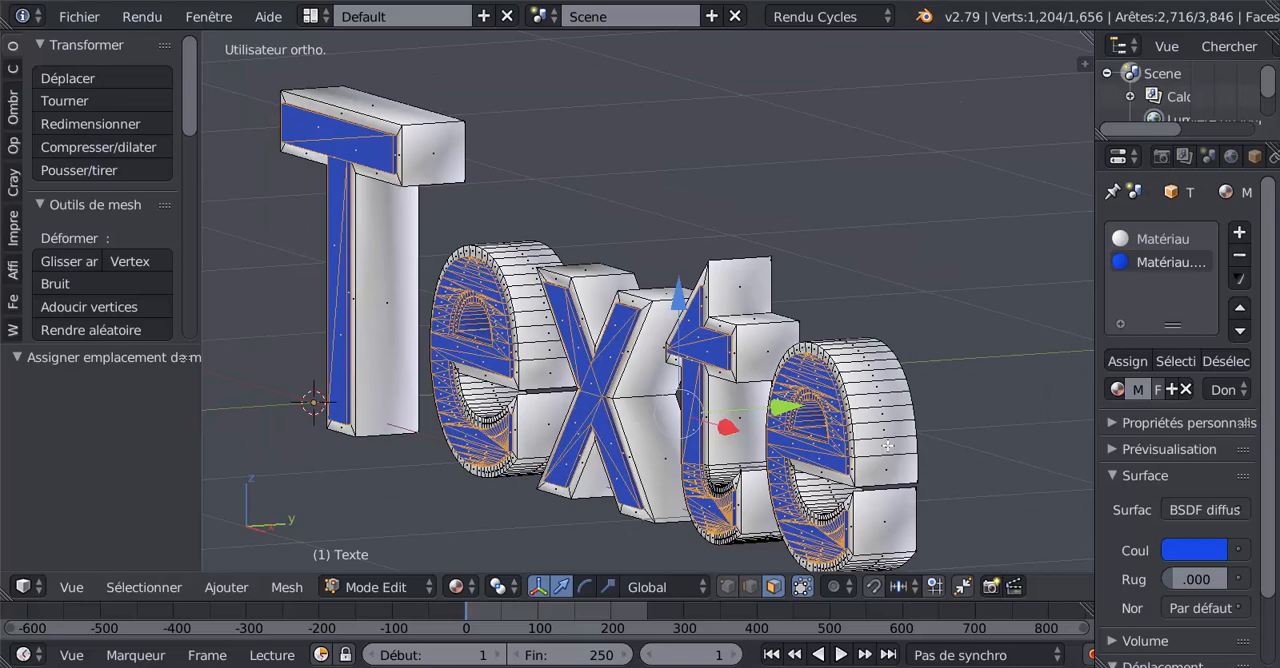
pyautogui.scroll(4, 888, 446)
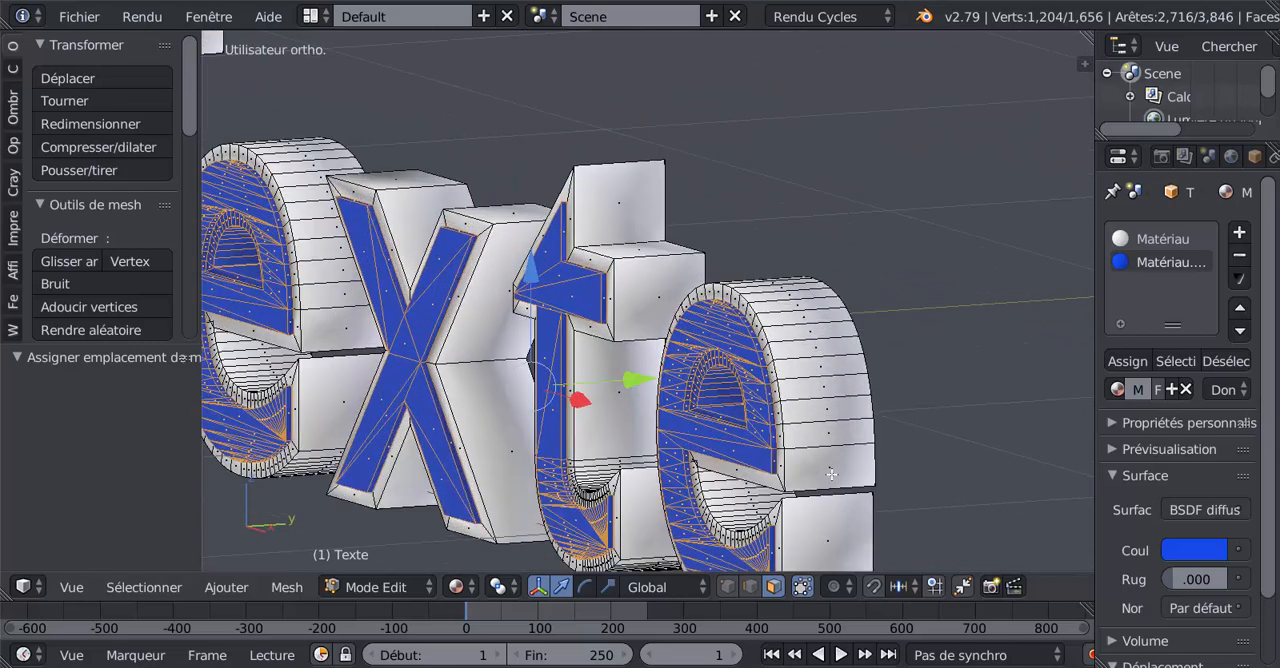
pyautogui.scroll(-5, 857, 488)
pyautogui.moveTo(857, 457); pyautogui.dragTo(816, 519, button='middle')
pyautogui.scroll(3, 811, 457)
pyautogui.scroll(-1, 803, 425)
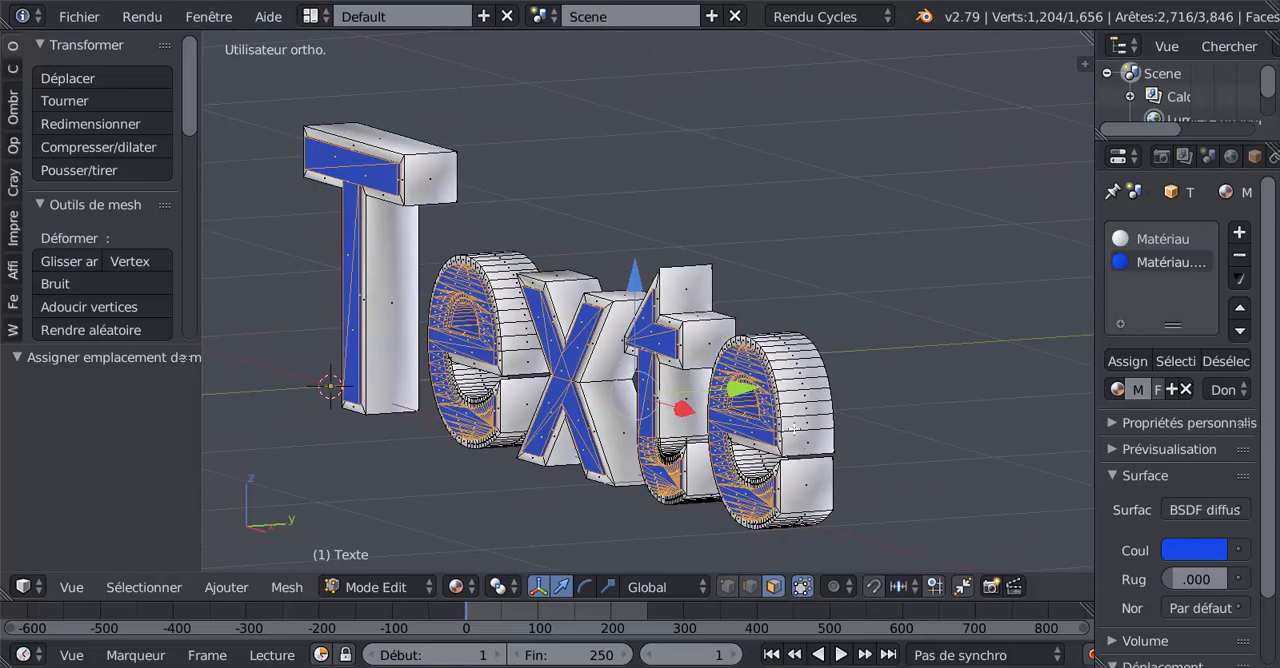
# - Switch the viewport shading to Rendu and check the rendered word at several zoom distances
pyautogui.click(460, 587)
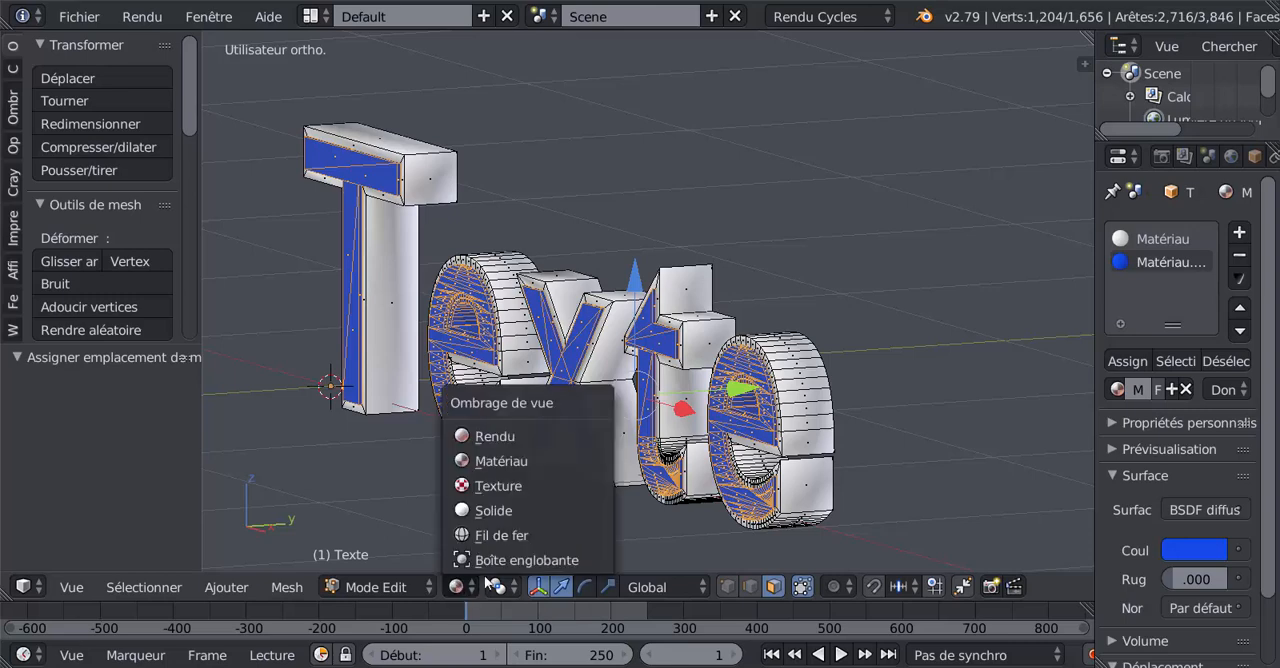
pyautogui.click(489, 437)
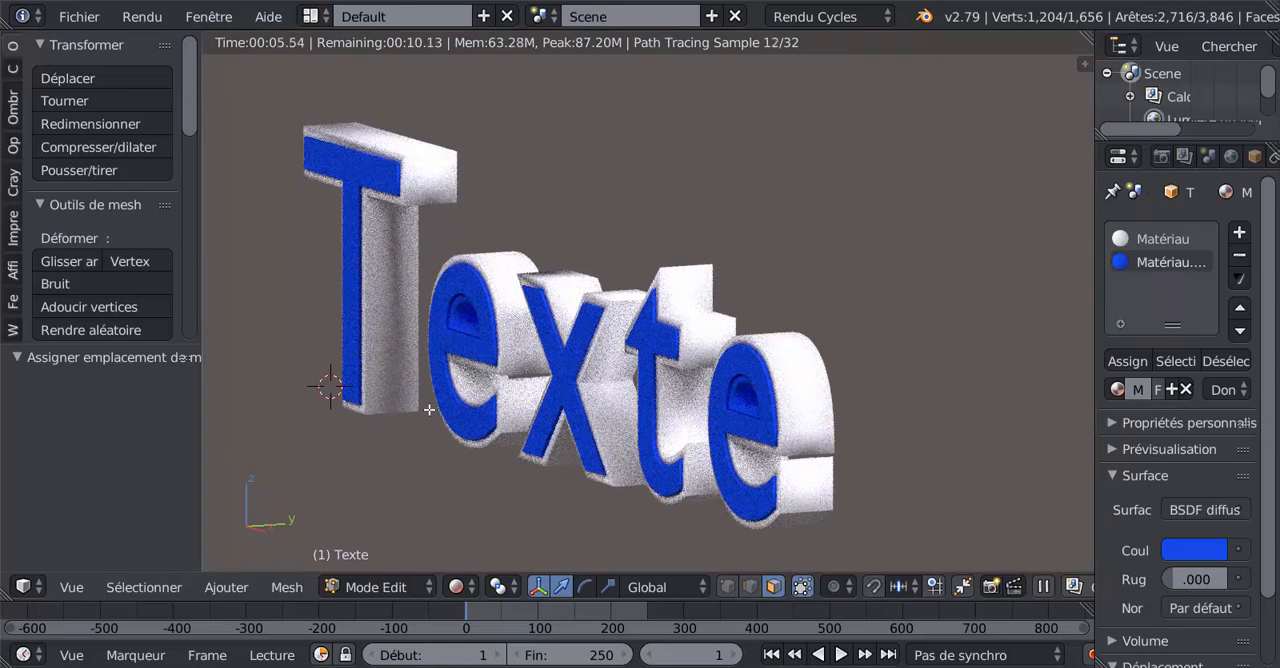
pyautogui.scroll(-1, 989, 423)
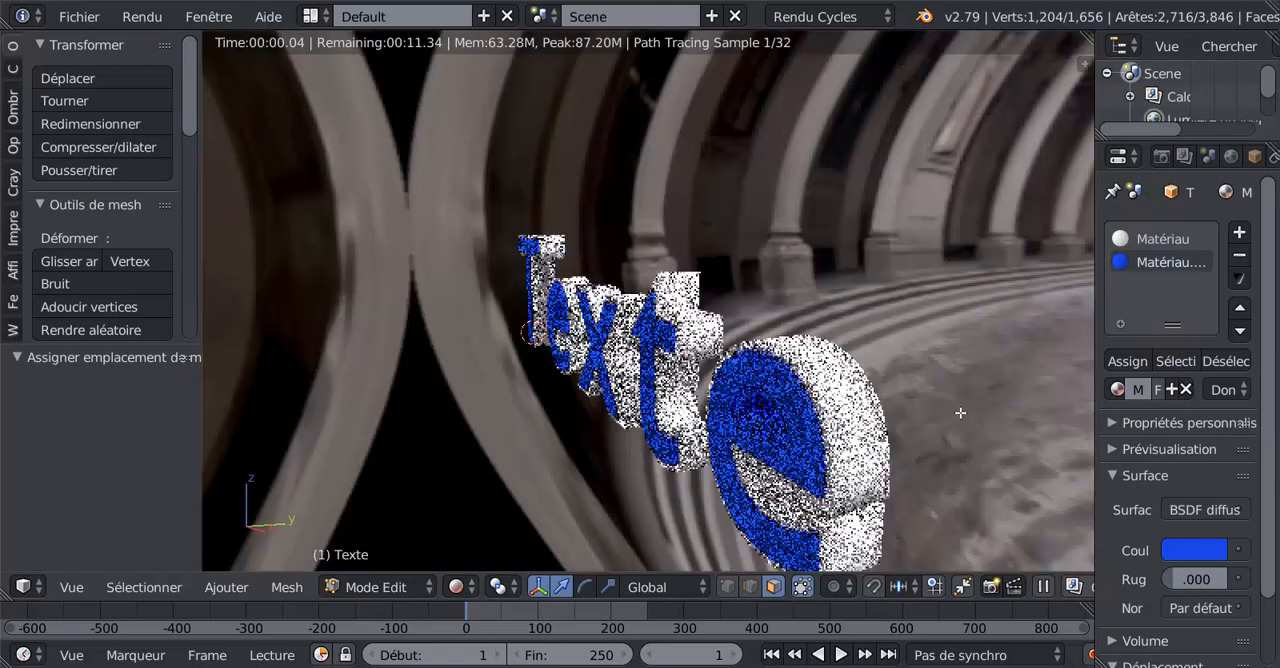
pyautogui.scroll(-3, 960, 413)
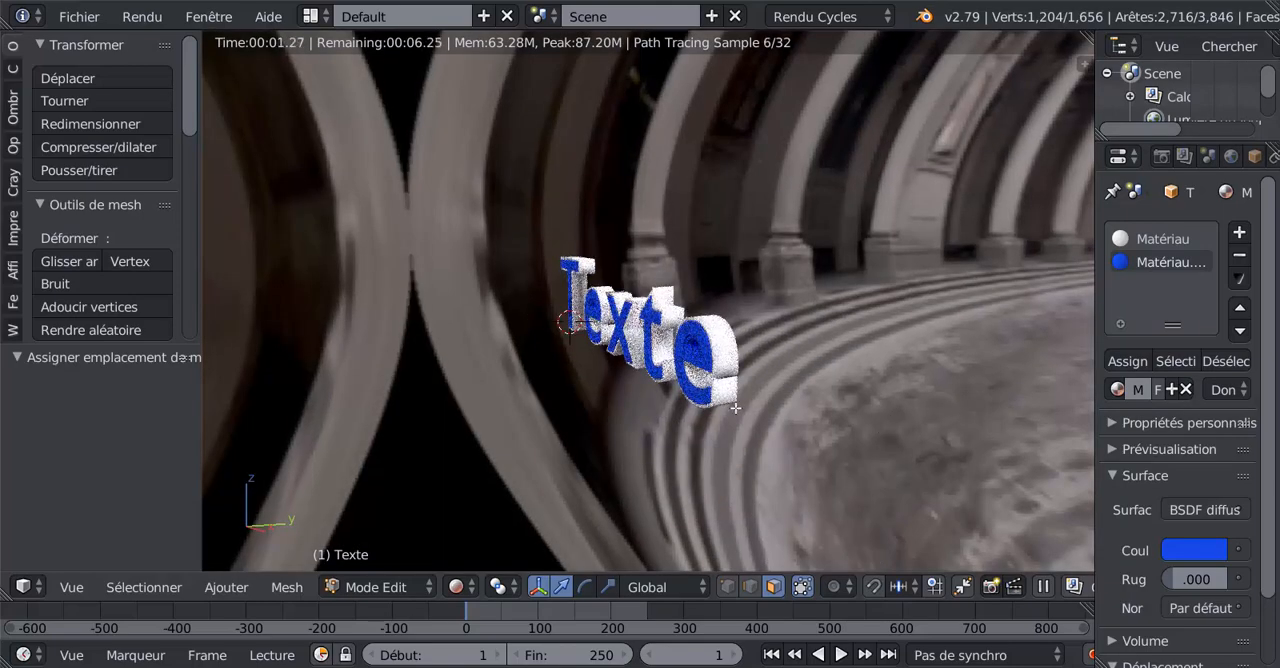
pyautogui.scroll(2, 759, 419)
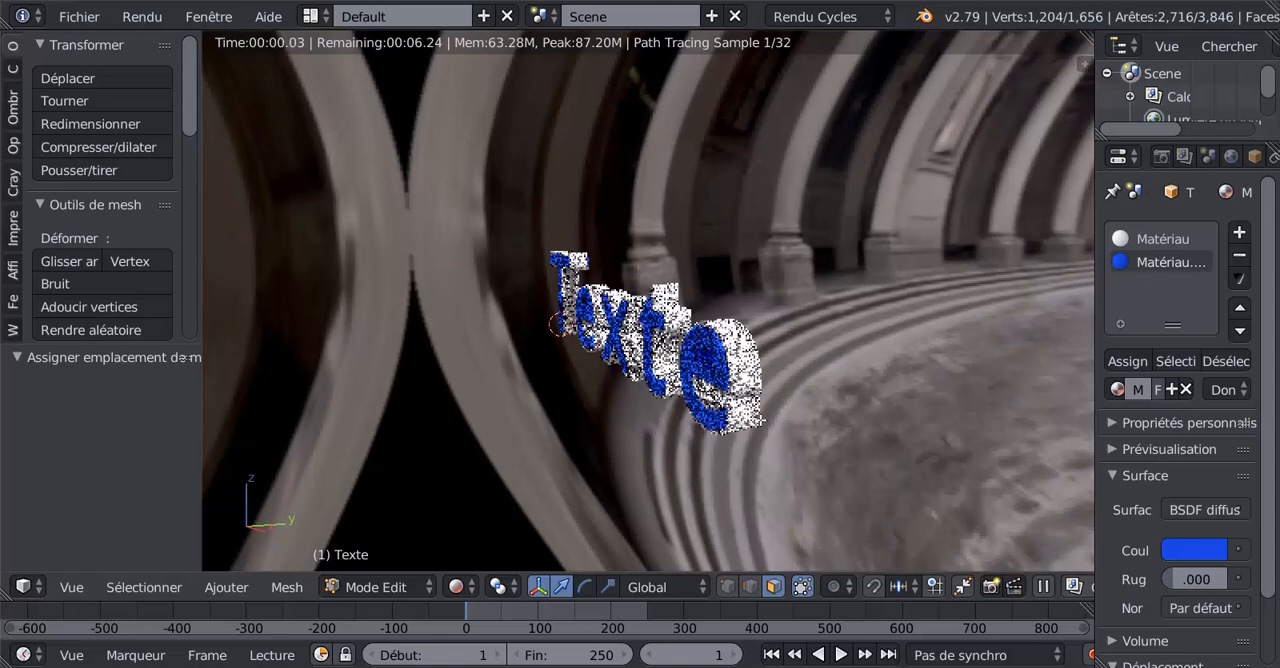
pyautogui.scroll(3, 759, 419)
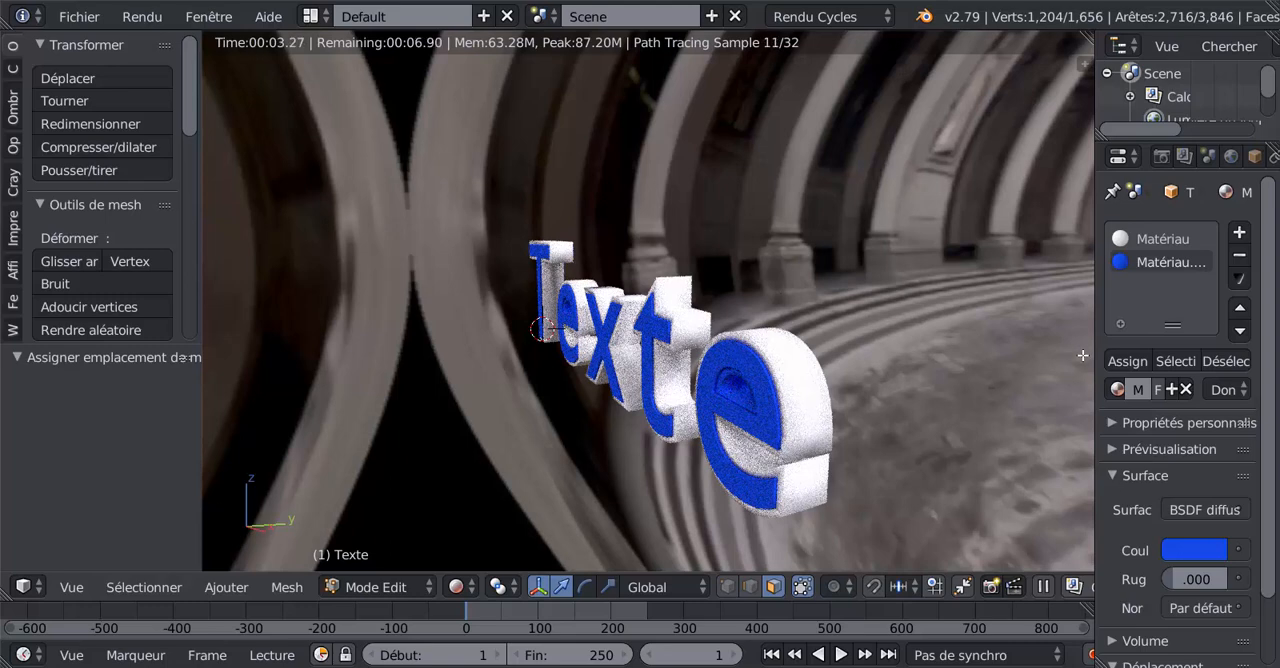
# - Widen the properties area again, unlink the Lumière du jour world and create a new world
pyautogui.moveTo(1094, 352); pyautogui.dragTo(960, 352)
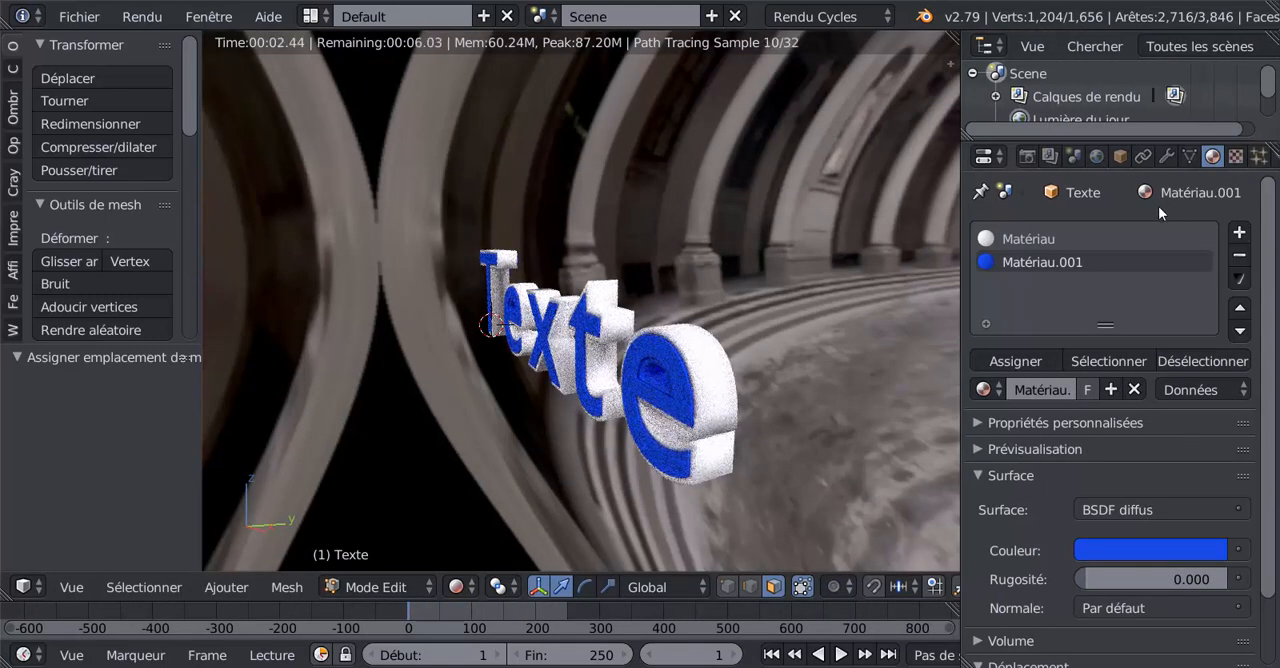
pyautogui.click(1096, 157)
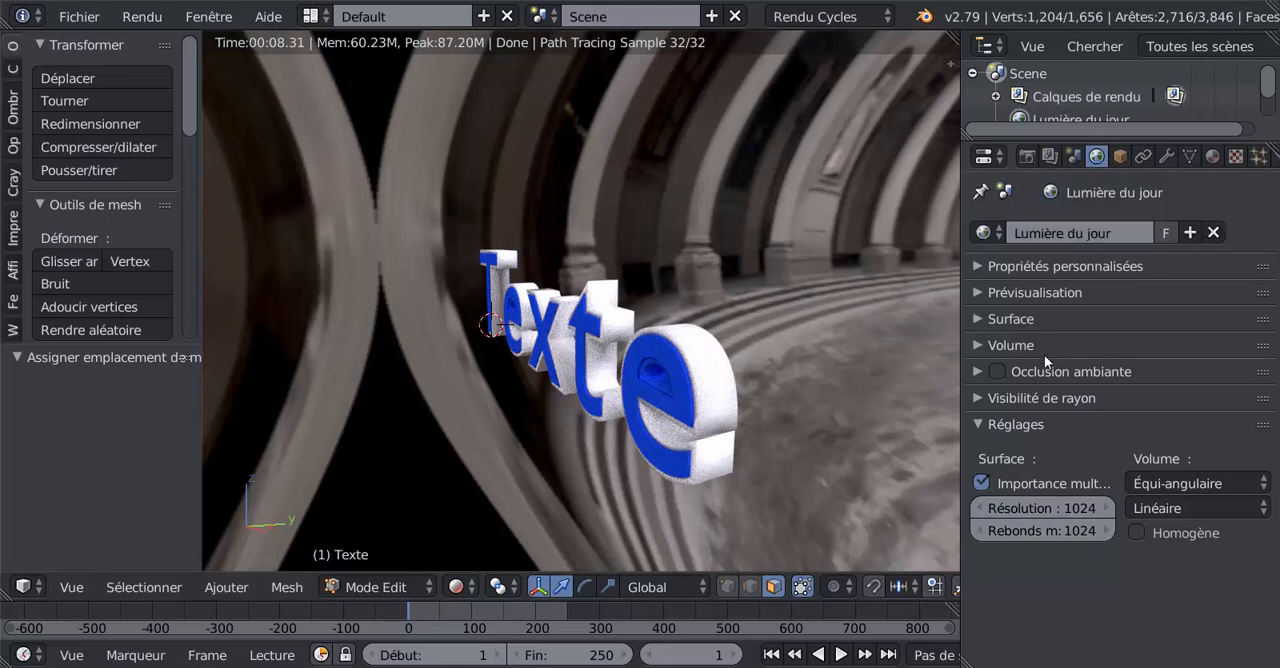
pyautogui.click(1213, 232)
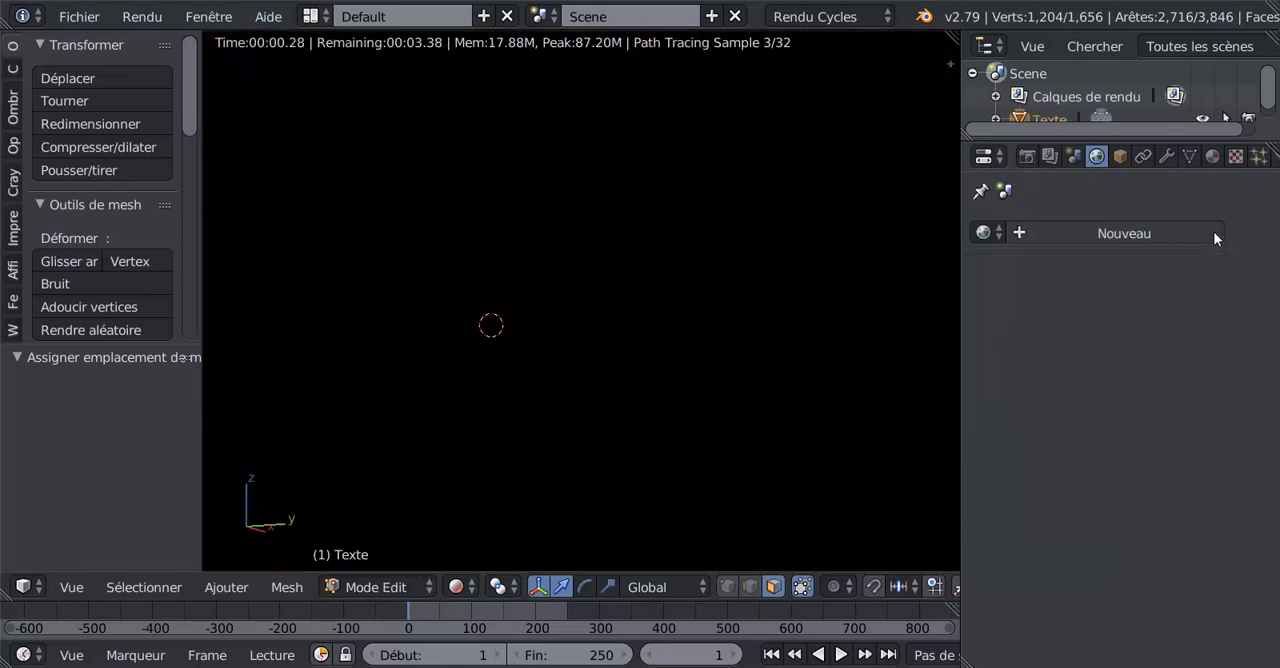
pyautogui.click(1107, 233)
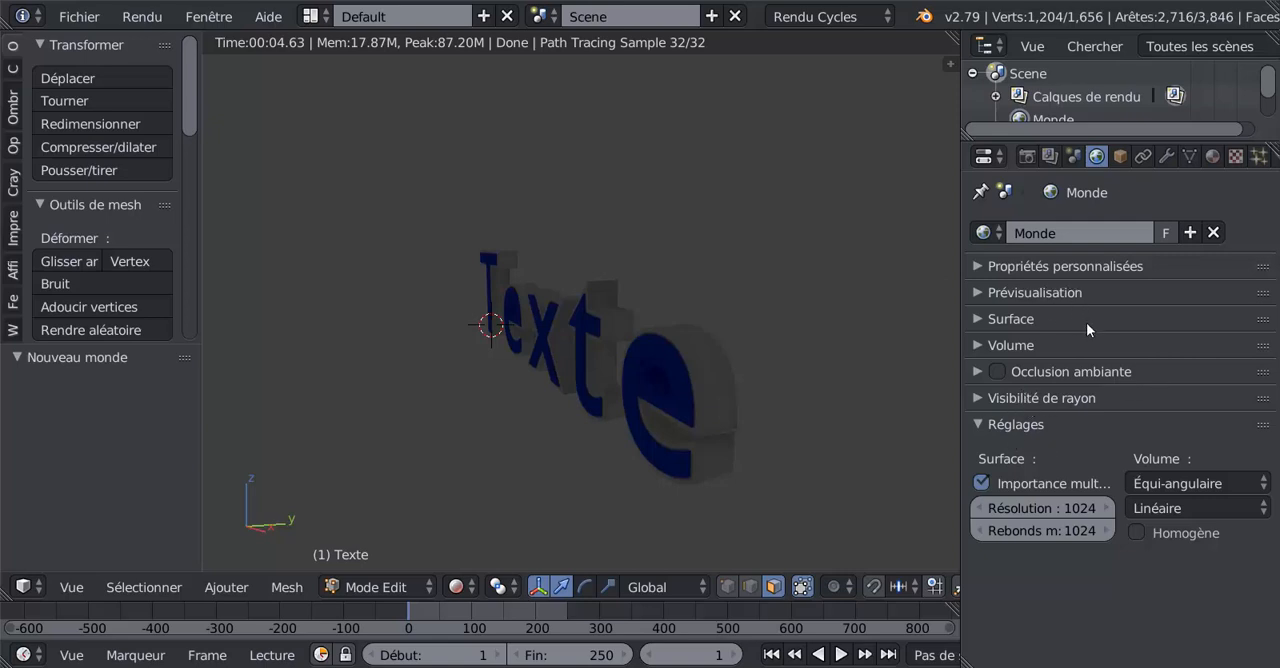
# - Set the new world's background colour to pure white (RGB 1.000) and check the rendered word
pyautogui.click(980, 318)
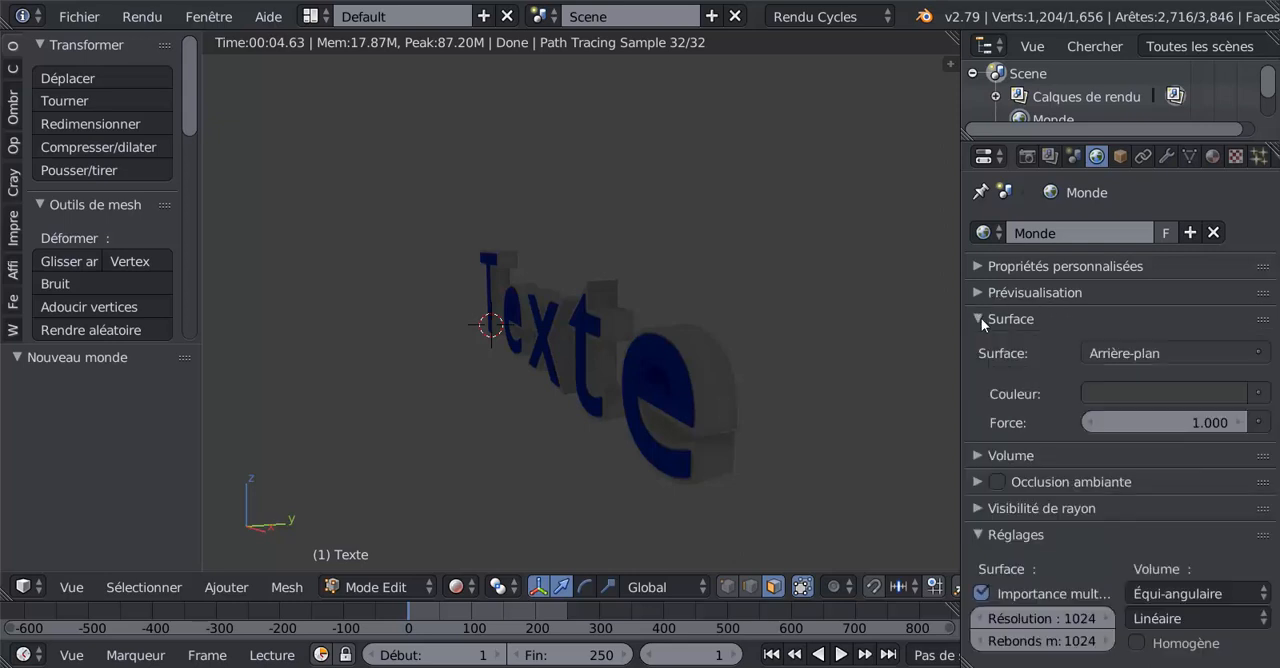
pyautogui.click(1260, 394)
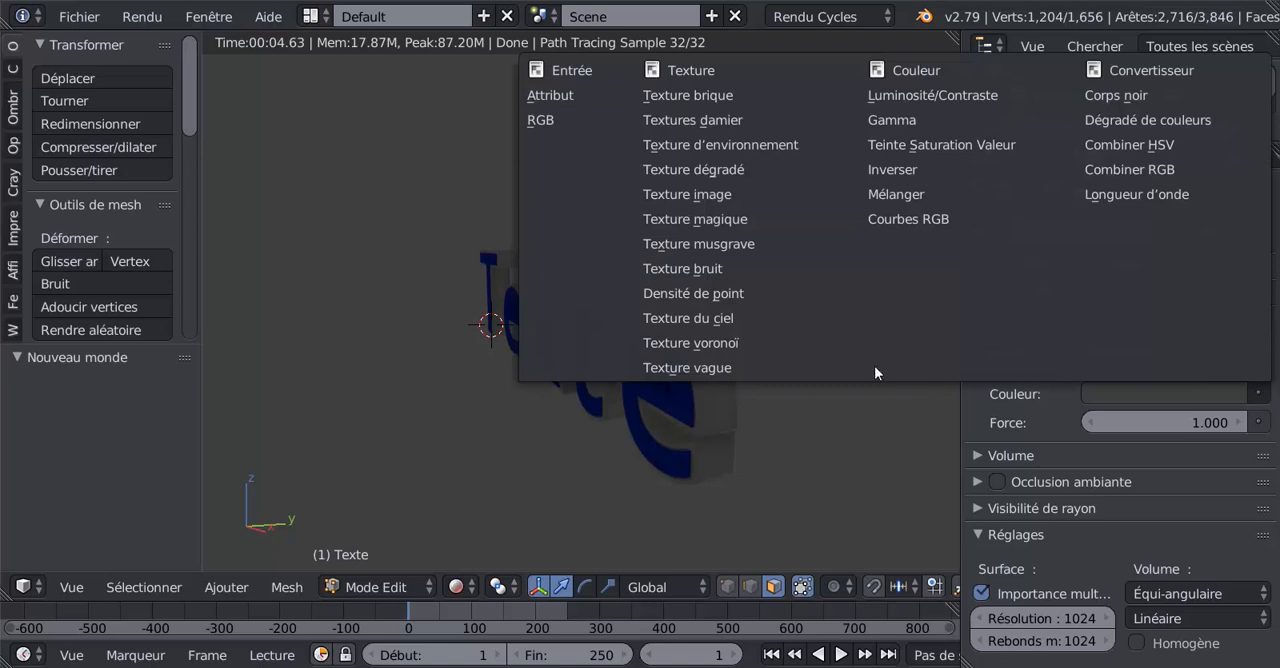
pyautogui.click(1192, 394)
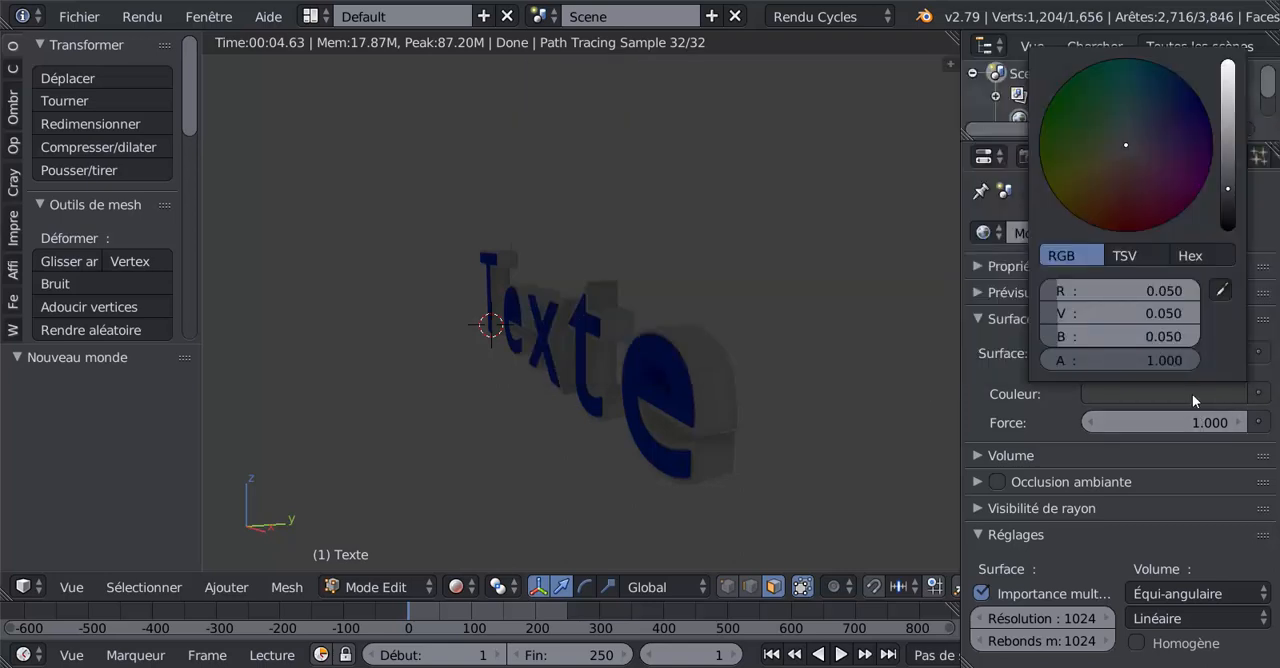
pyautogui.click(1195, 395)
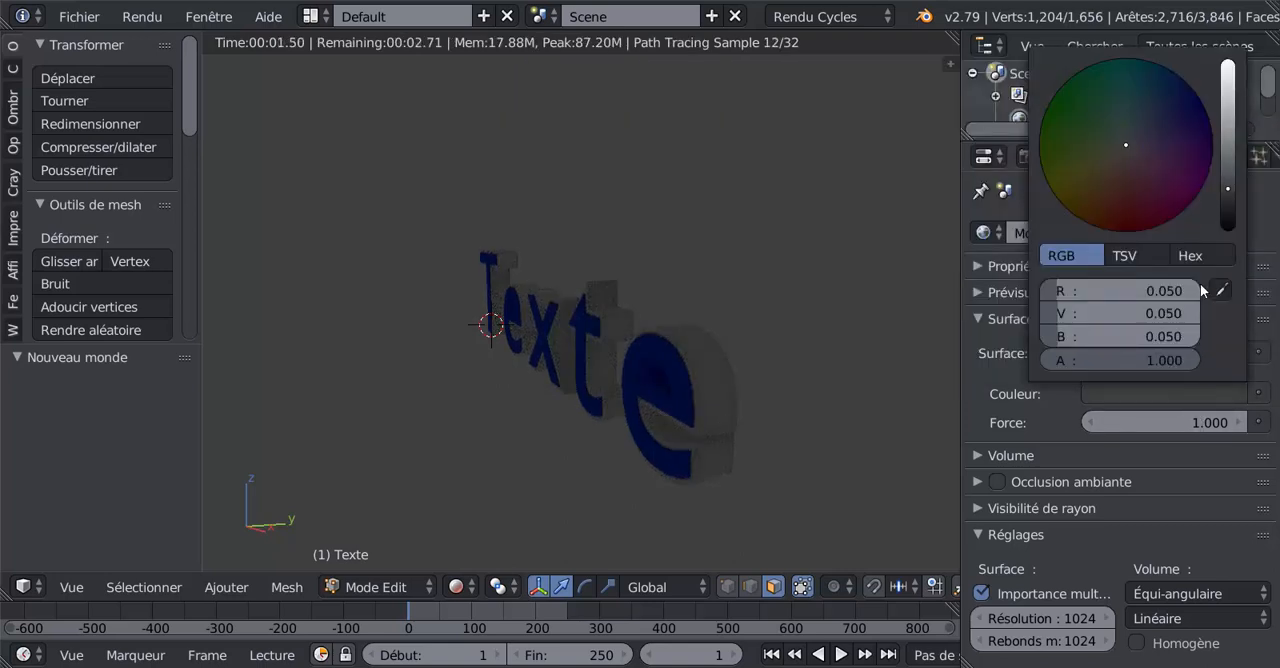
pyautogui.moveTo(1228, 190); pyautogui.dragTo(1228, 64)
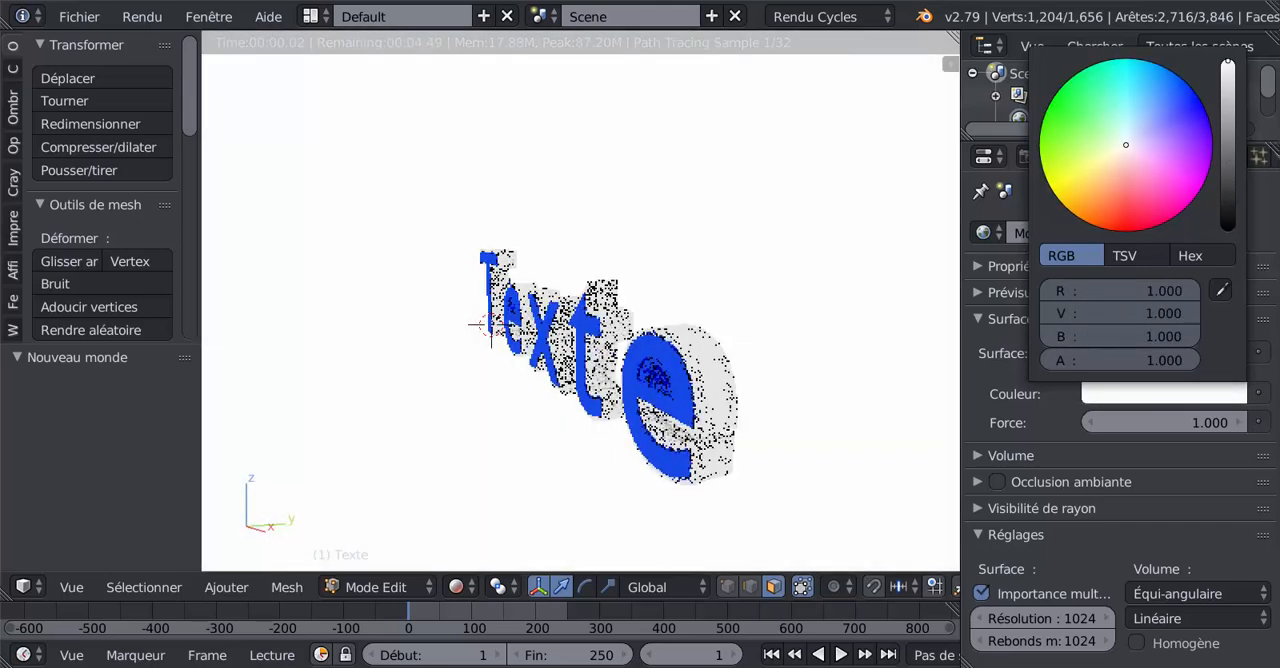
pyautogui.scroll(2, 664, 432)
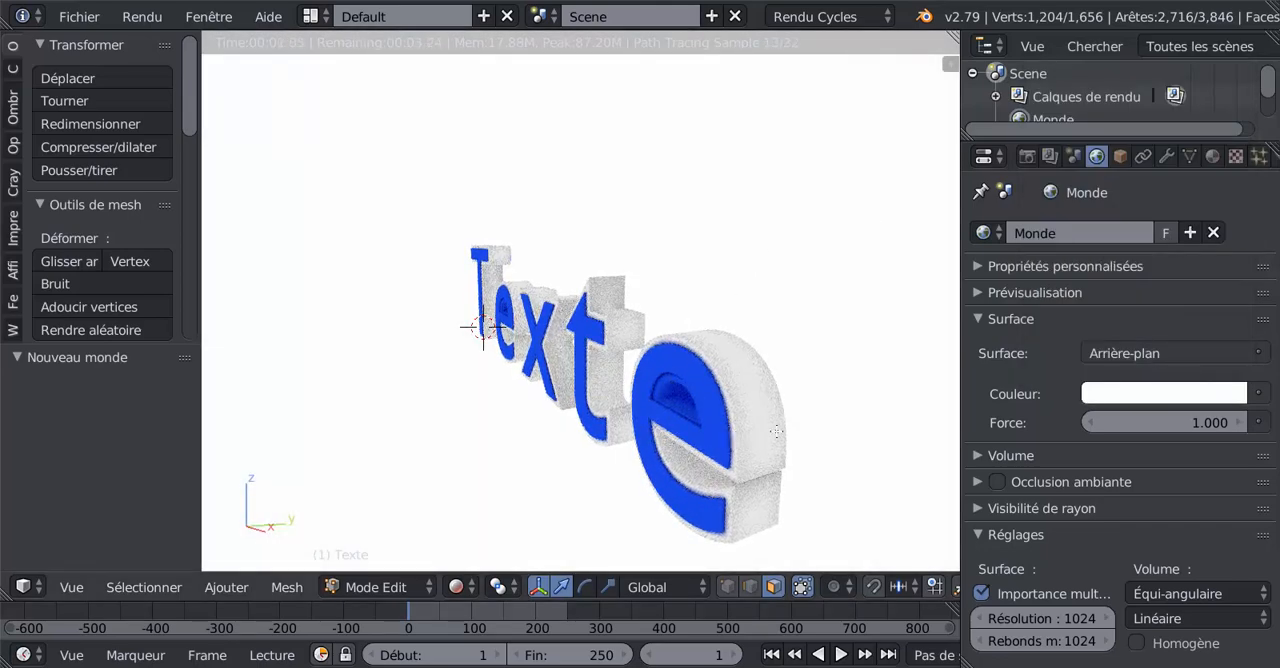
pyautogui.scroll(-2, 718, 425)
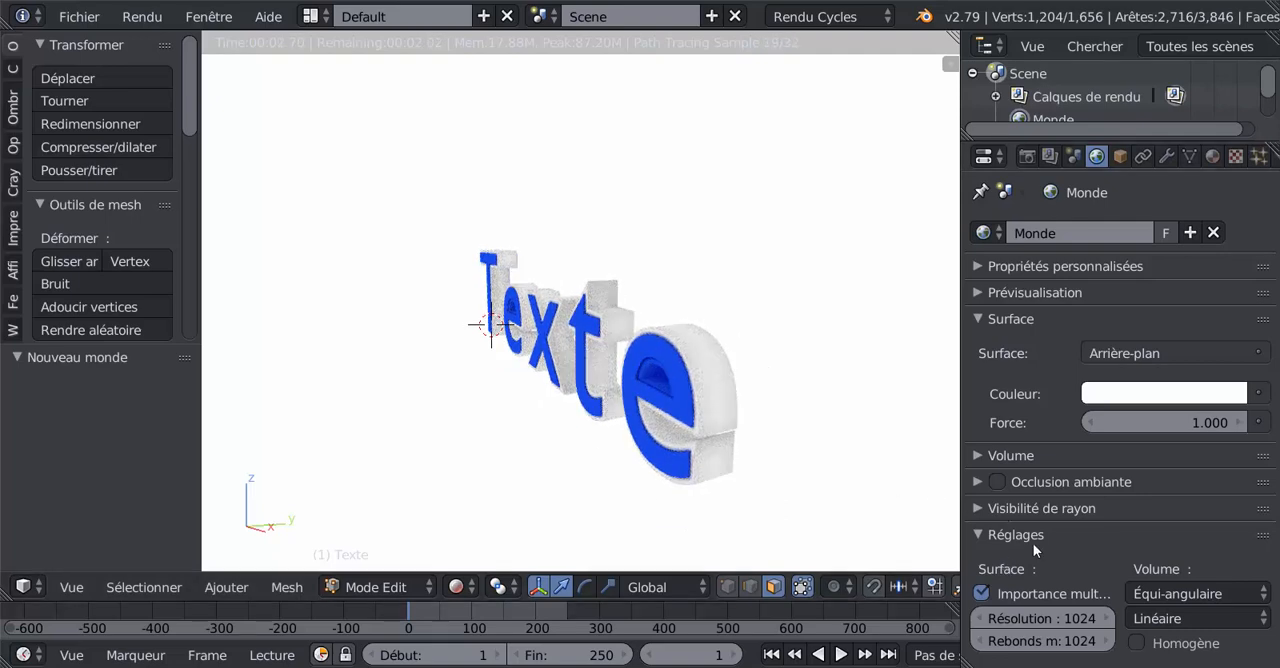
# - Try hiding the world background from camera rays, check the rendered word, and turn camera visibility back on
pyautogui.click(981, 508)
pyautogui.click(982, 542)
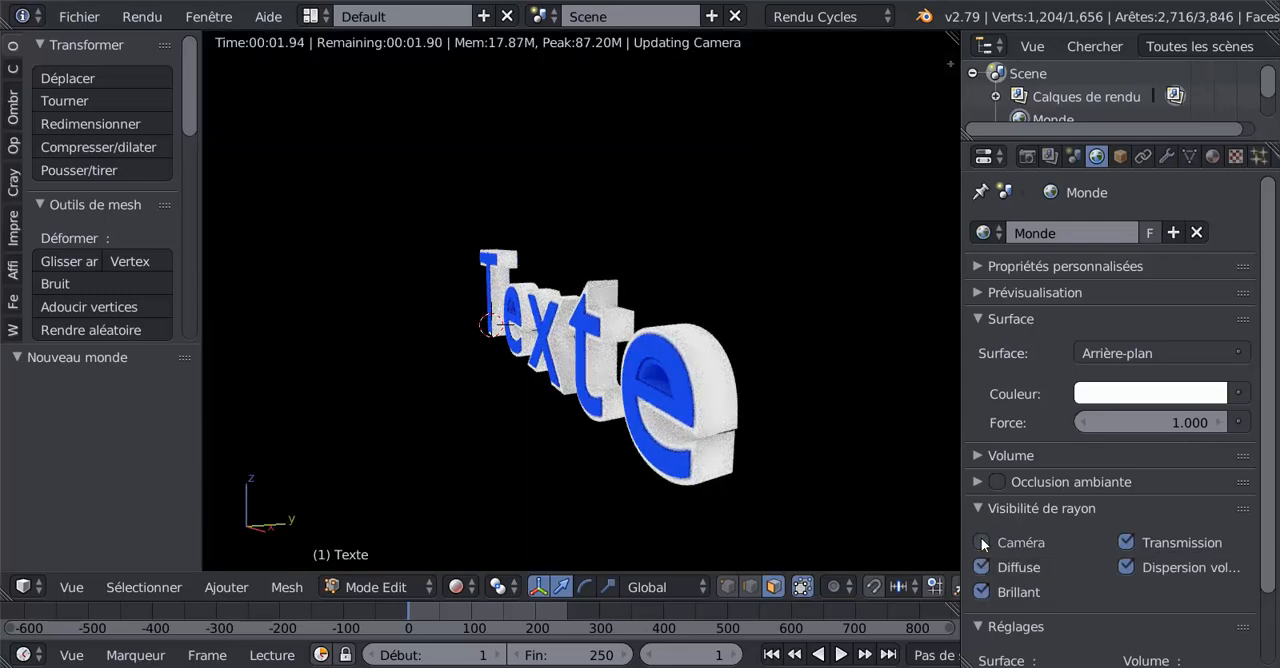
pyautogui.moveTo(614, 393); pyautogui.dragTo(620, 466, button='middle')
pyautogui.scroll(2, 618, 467)
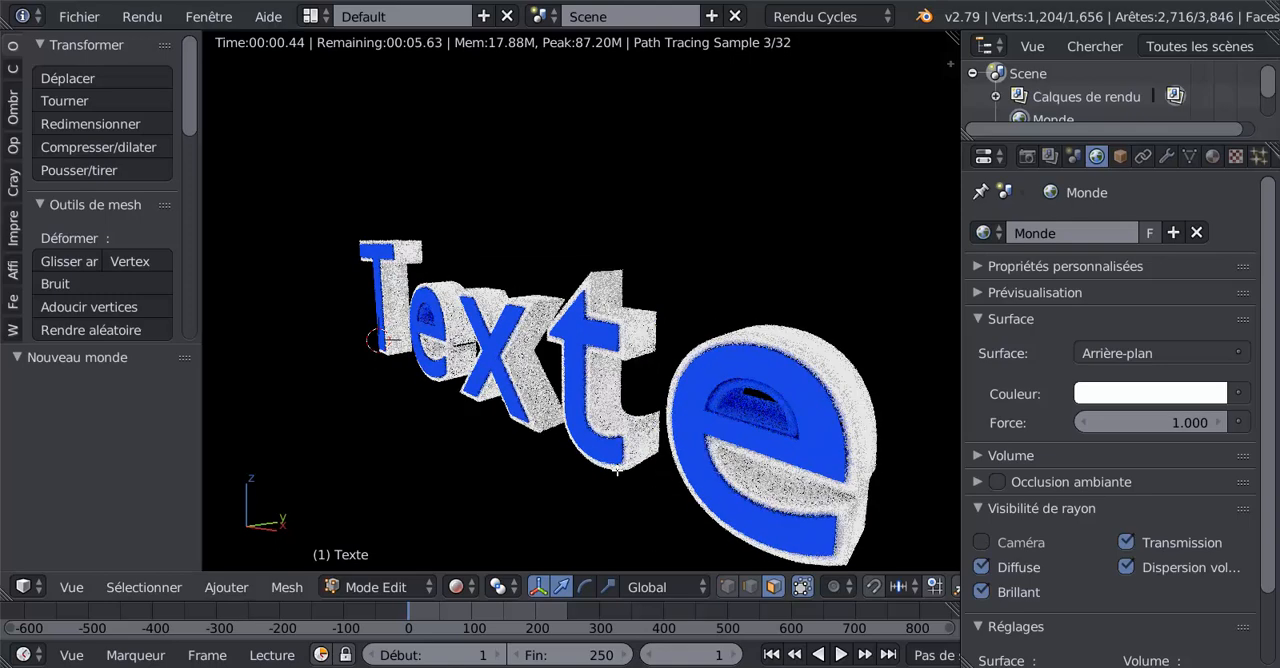
pyautogui.scroll(-2, 617, 469)
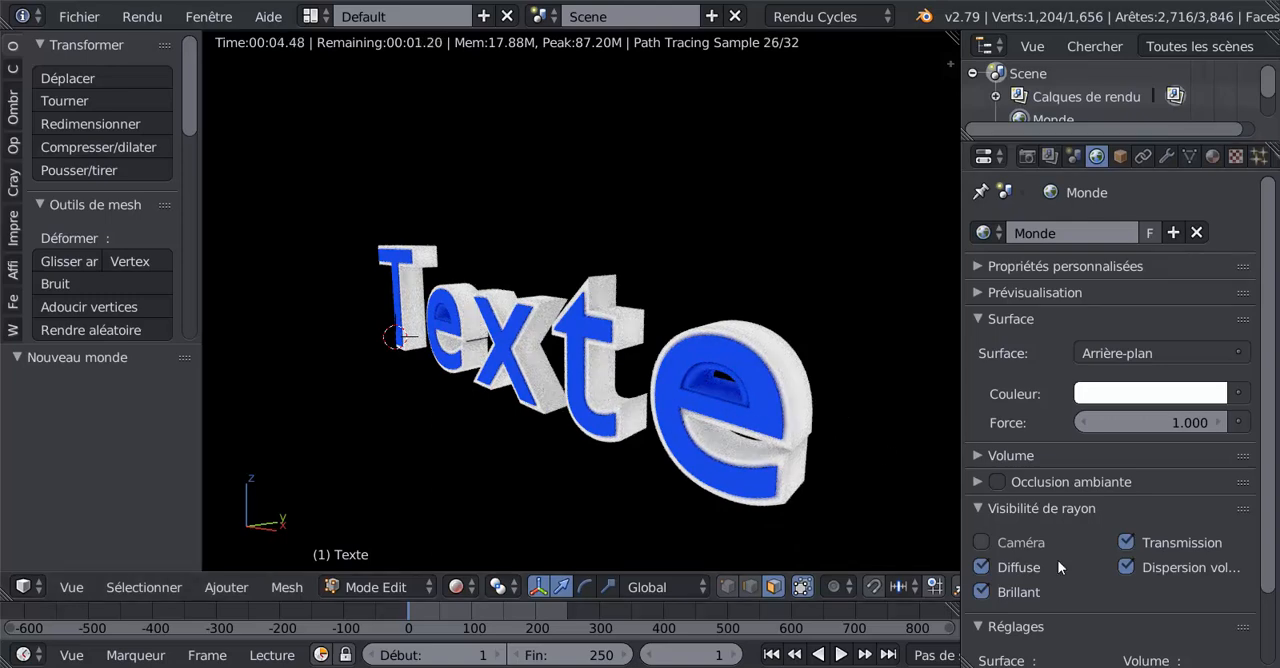
pyautogui.click(982, 543)
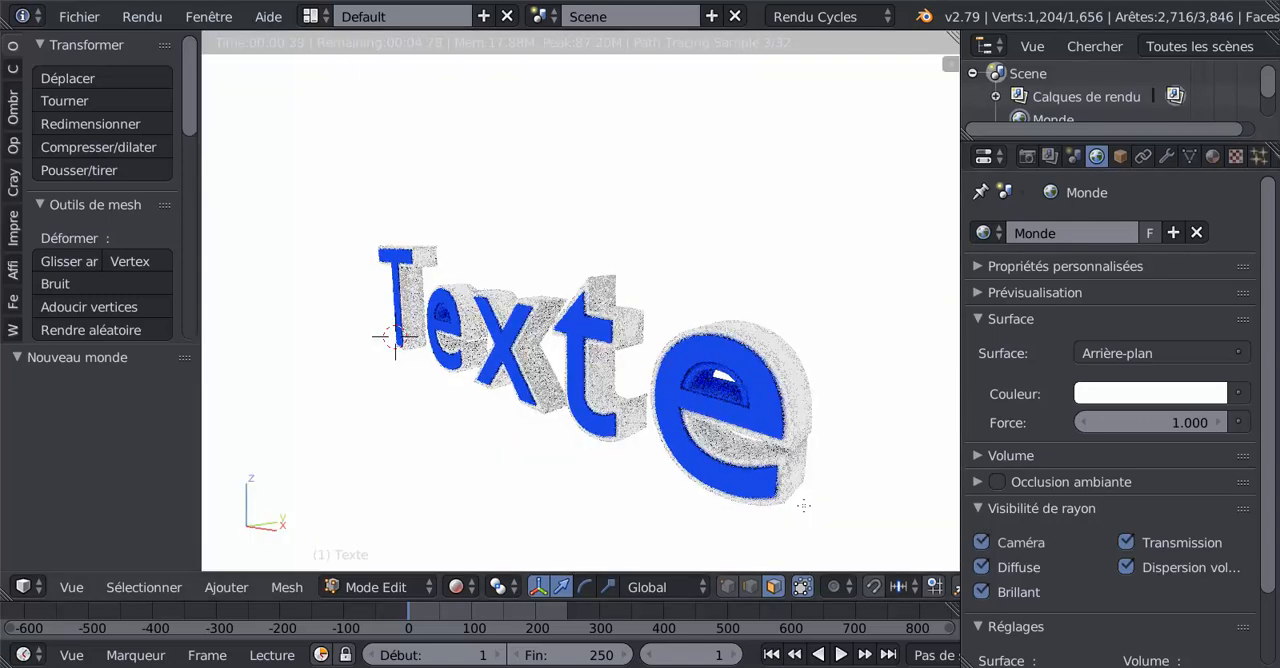
# - Set the world background's strength to 3.100 and use a Texture d'environnement as its colour
pyautogui.moveTo(1186, 424)
pyautogui.mouseDown()
pyautogui.moveTo(1130, 424)
pyautogui.moveTo(1215, 424)
pyautogui.moveTo(1184, 422)
pyautogui.mouseUp()
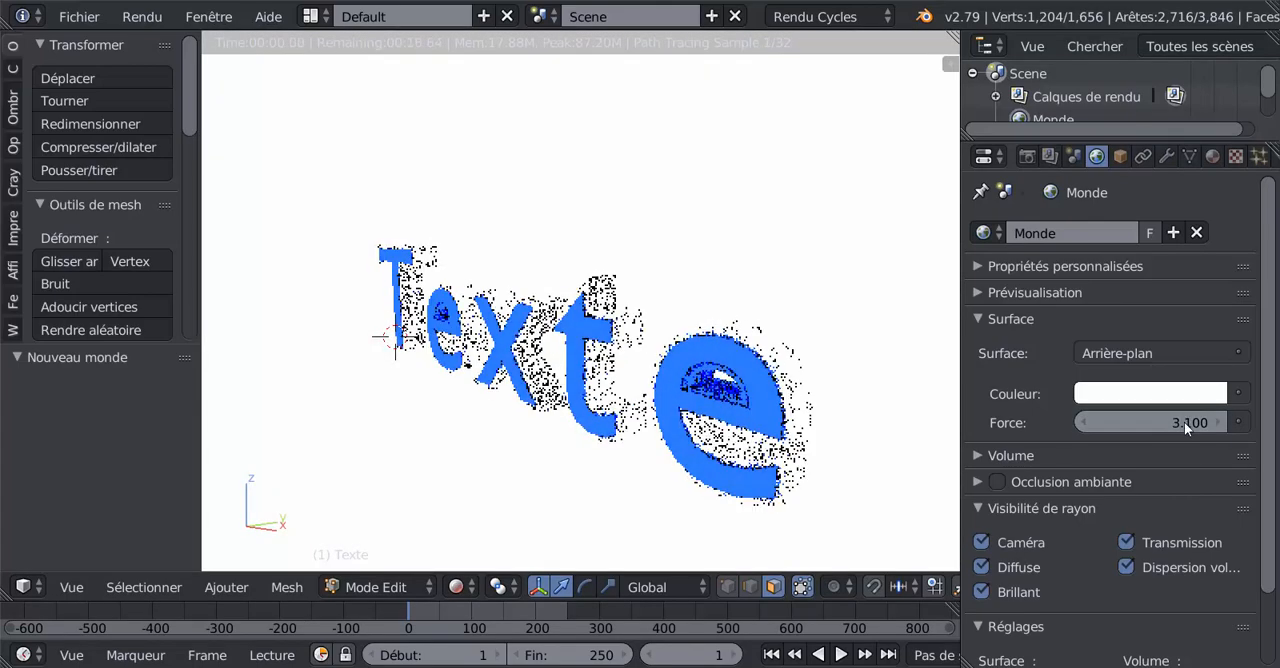
pyautogui.click(1239, 393)
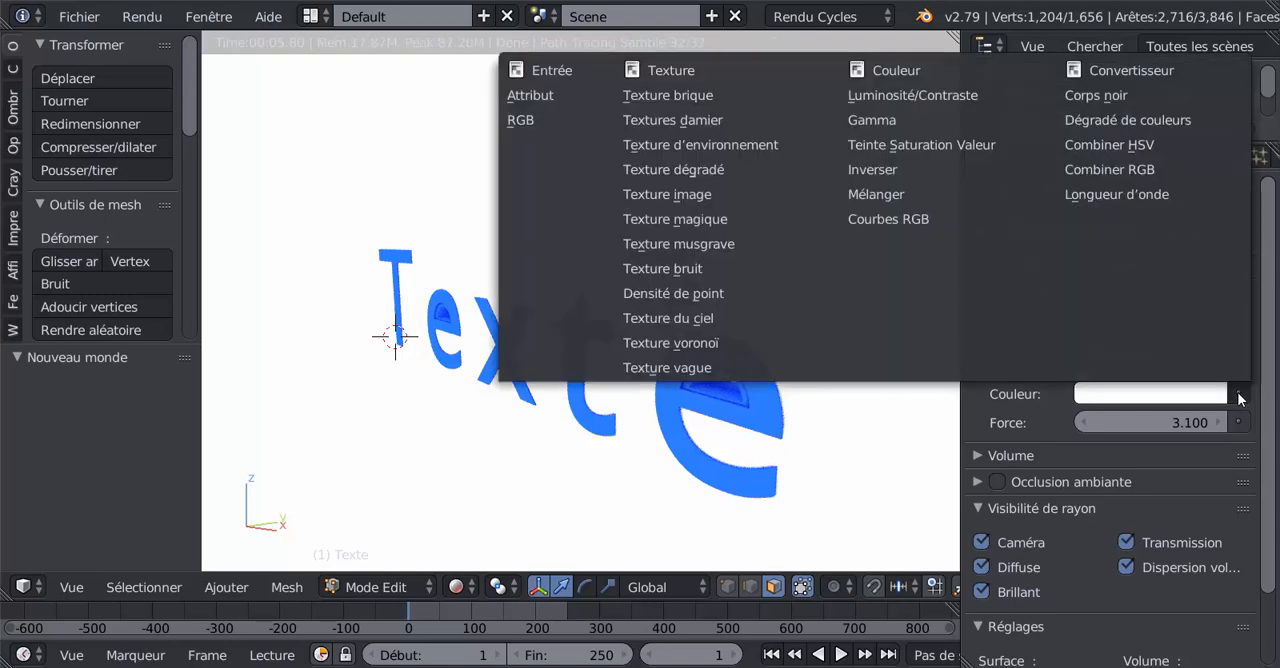
pyautogui.click(670, 145)
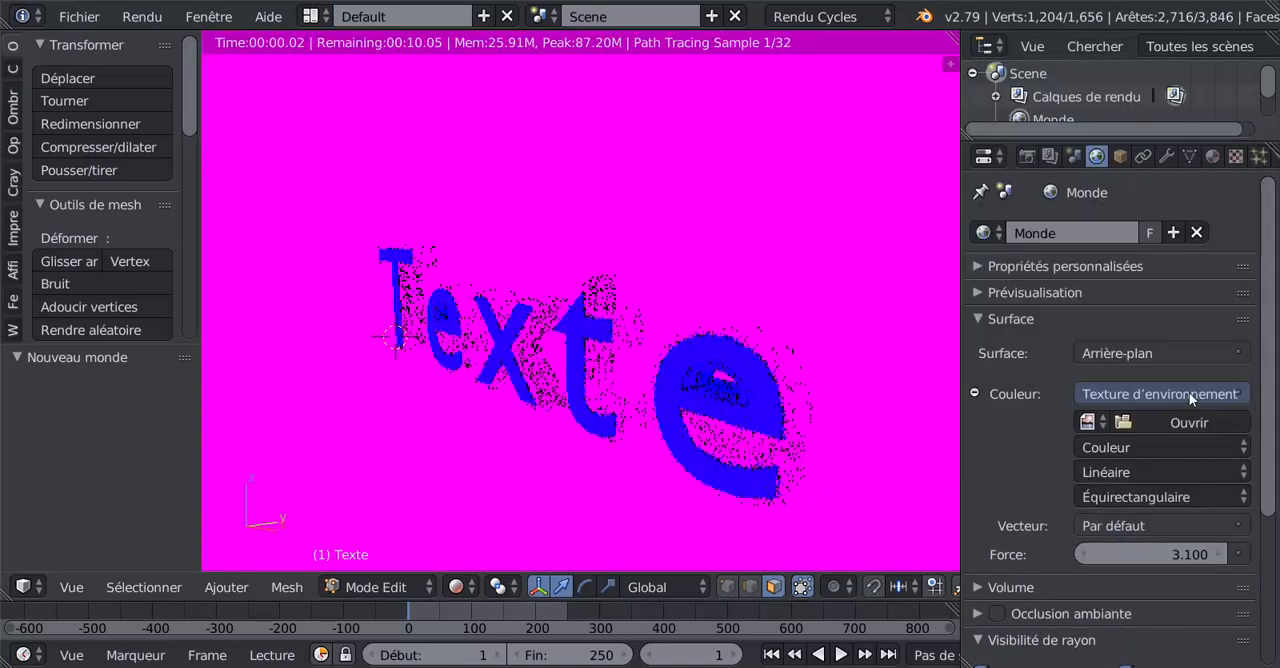
# - Load studio017.hdr from the HDRI\Studio folder as the world's environment texture, browsing the images as thumbnails
pyautogui.click(1200, 424)
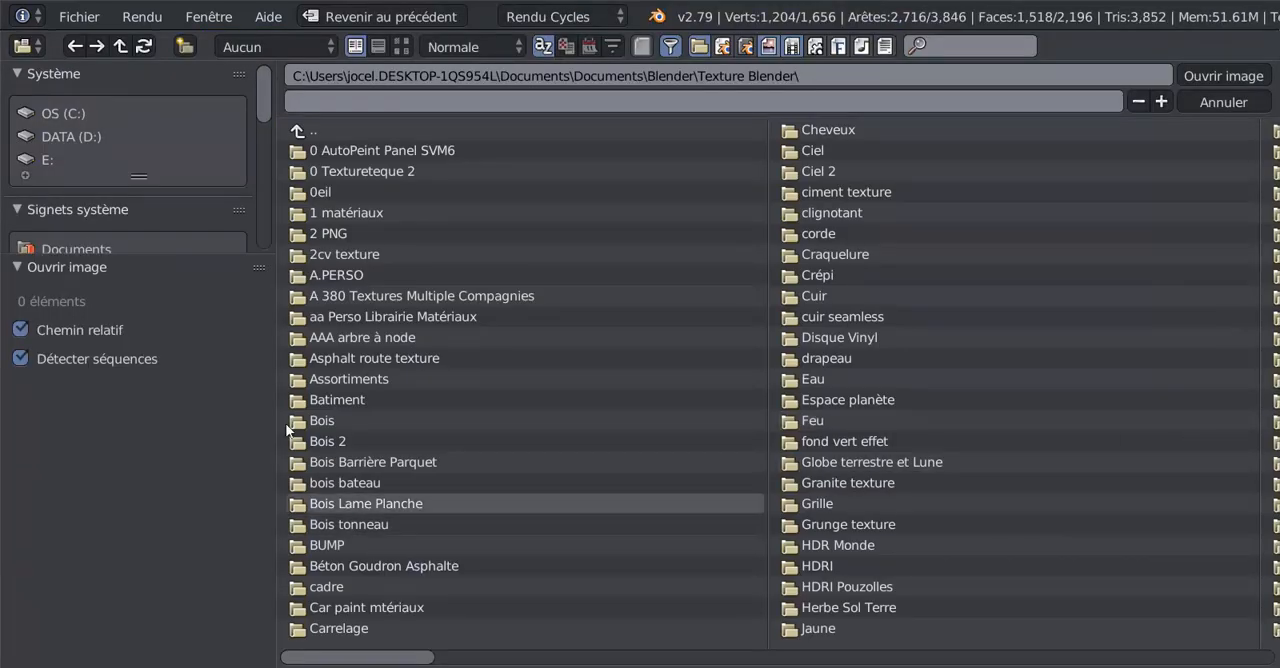
pyautogui.scroll(-10, 94, 160)
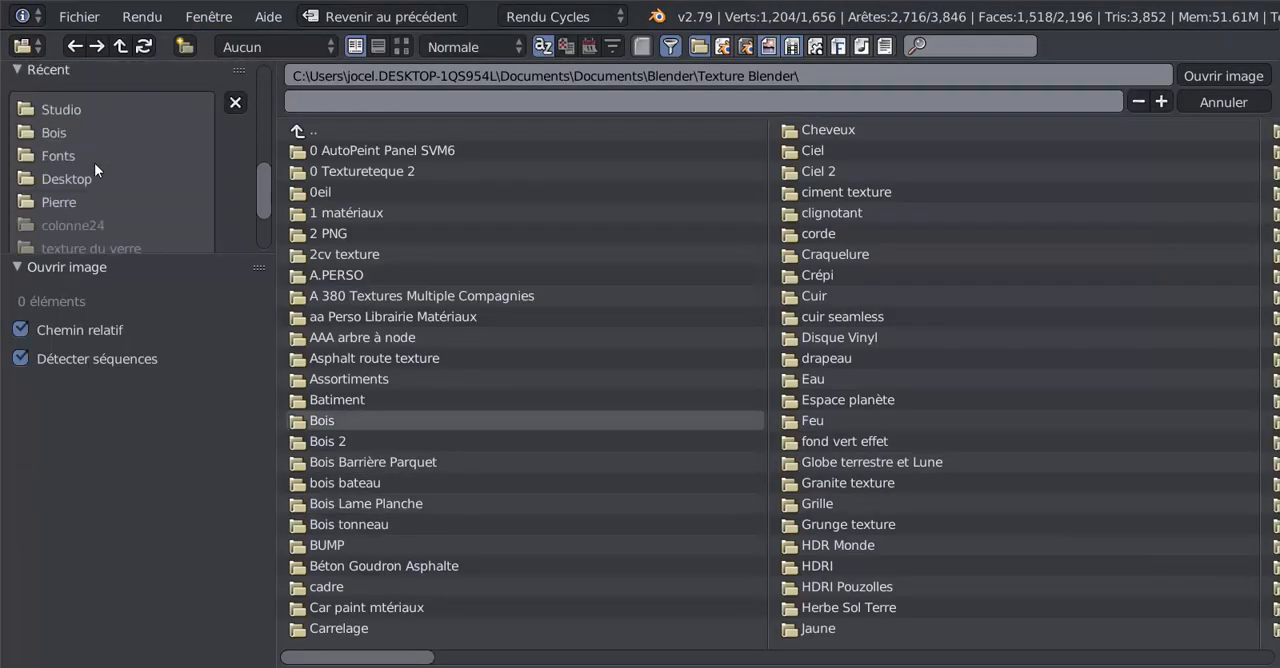
pyautogui.click(59, 111)
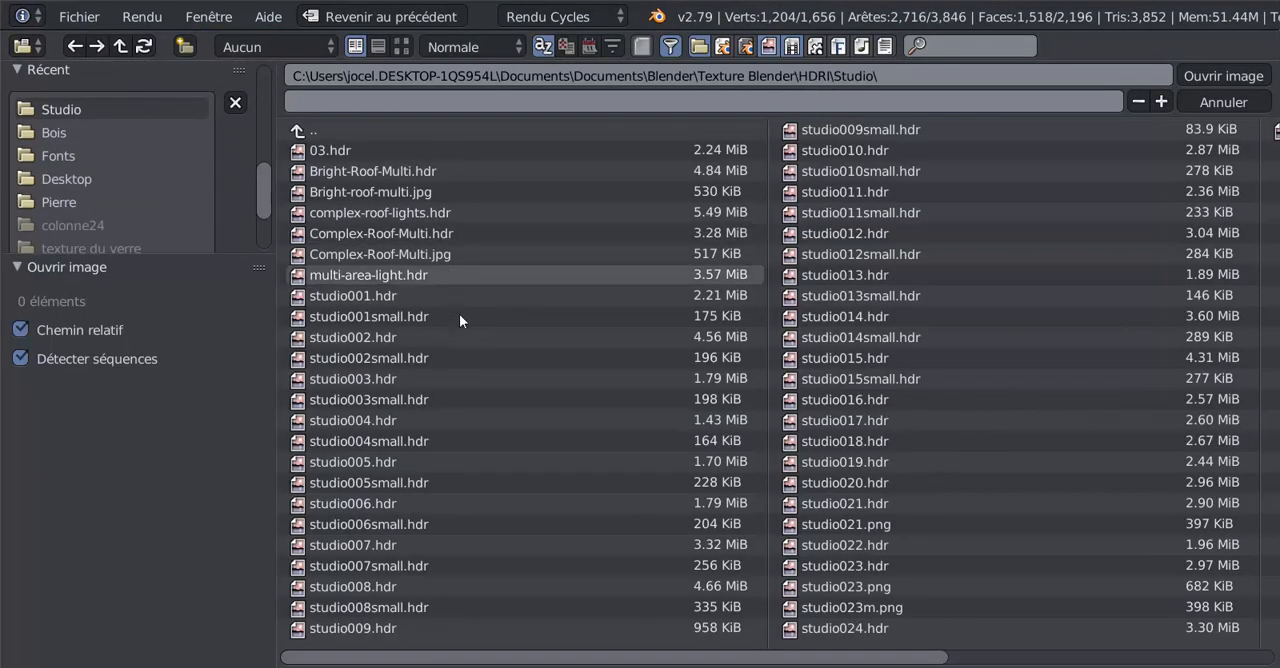
pyautogui.click(405, 45)
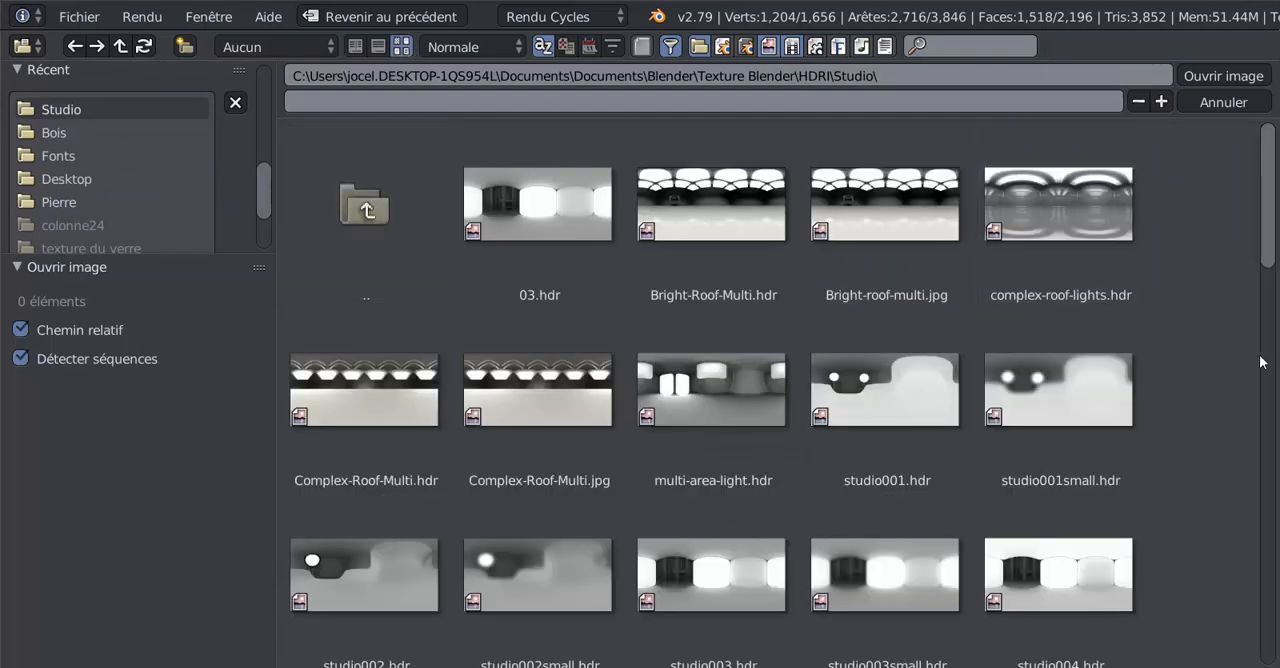
pyautogui.moveTo(1268, 230); pyautogui.dragTo(1271, 508)
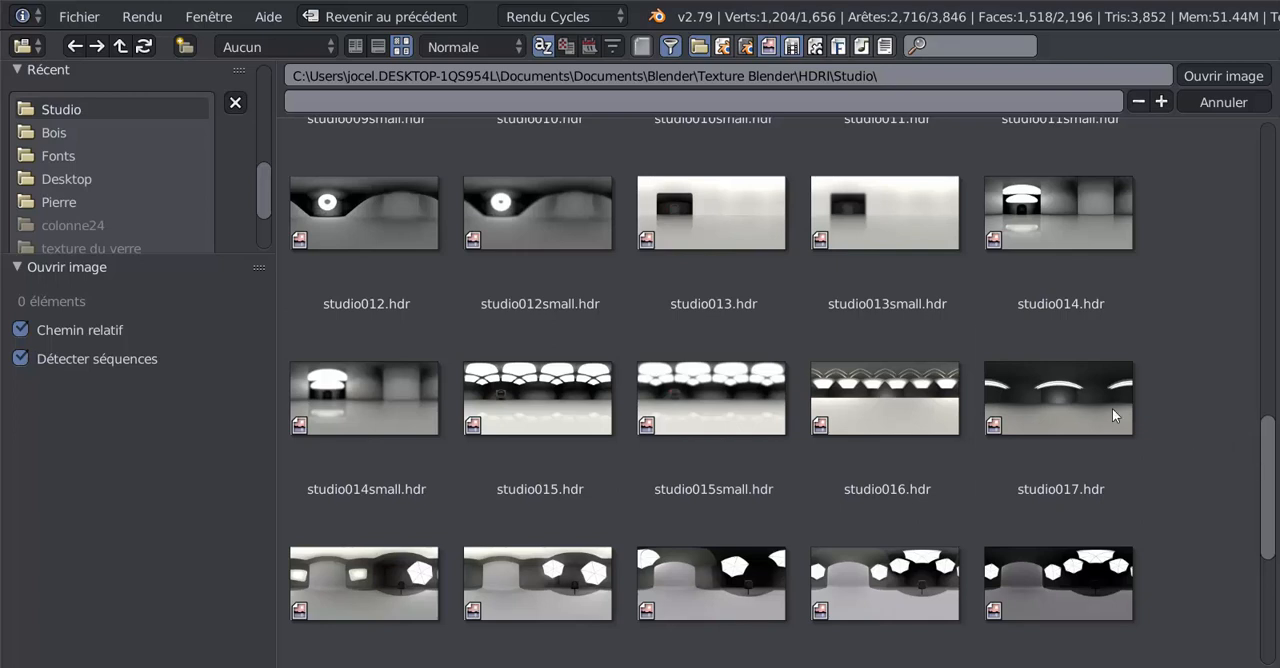
pyautogui.click(1070, 405)
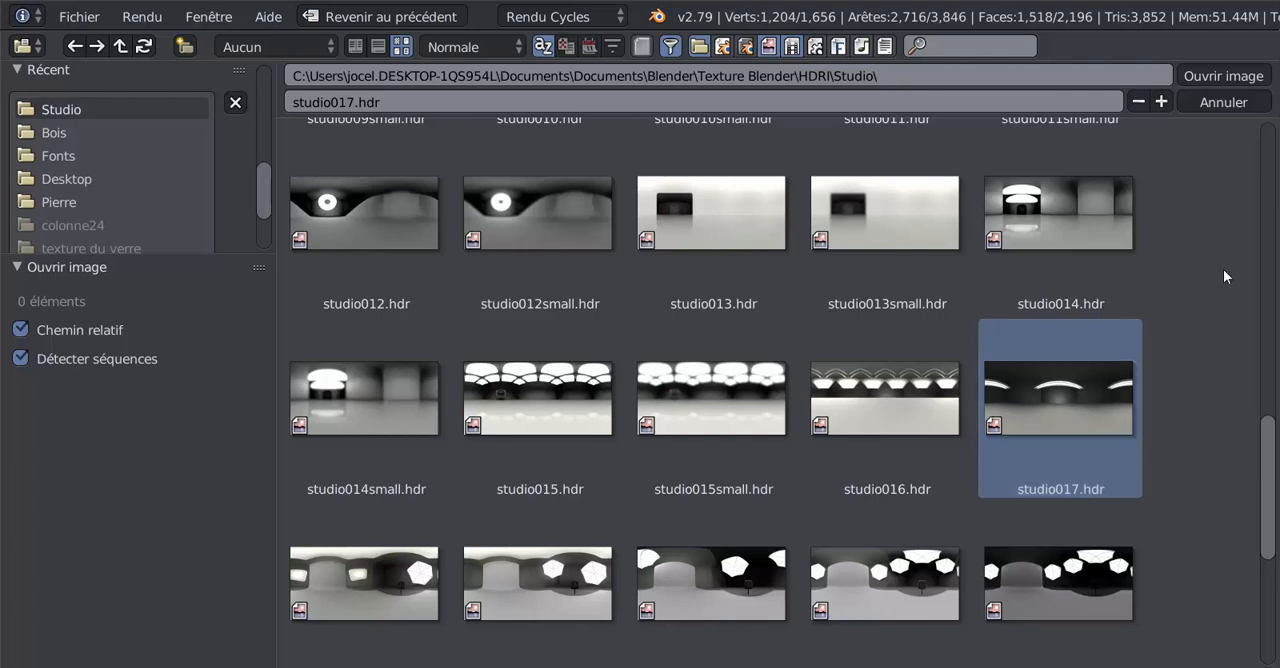
pyautogui.moveTo(1270, 437); pyautogui.dragTo(1269, 400)
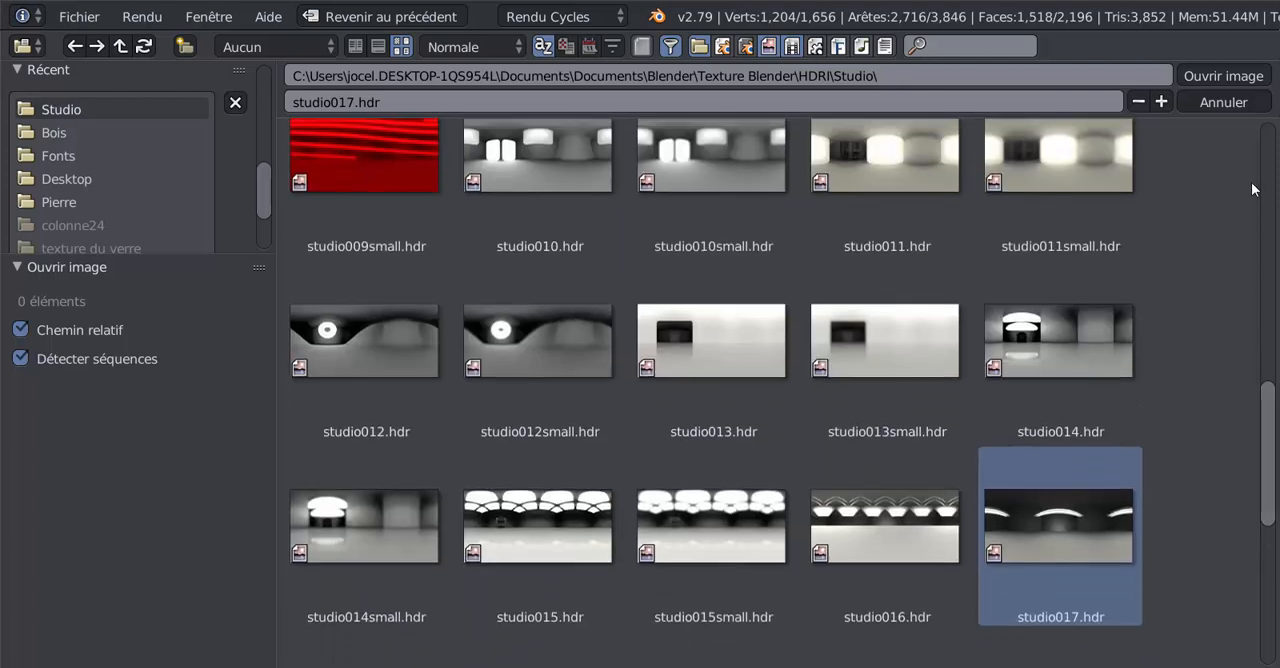
pyautogui.click(1219, 76)
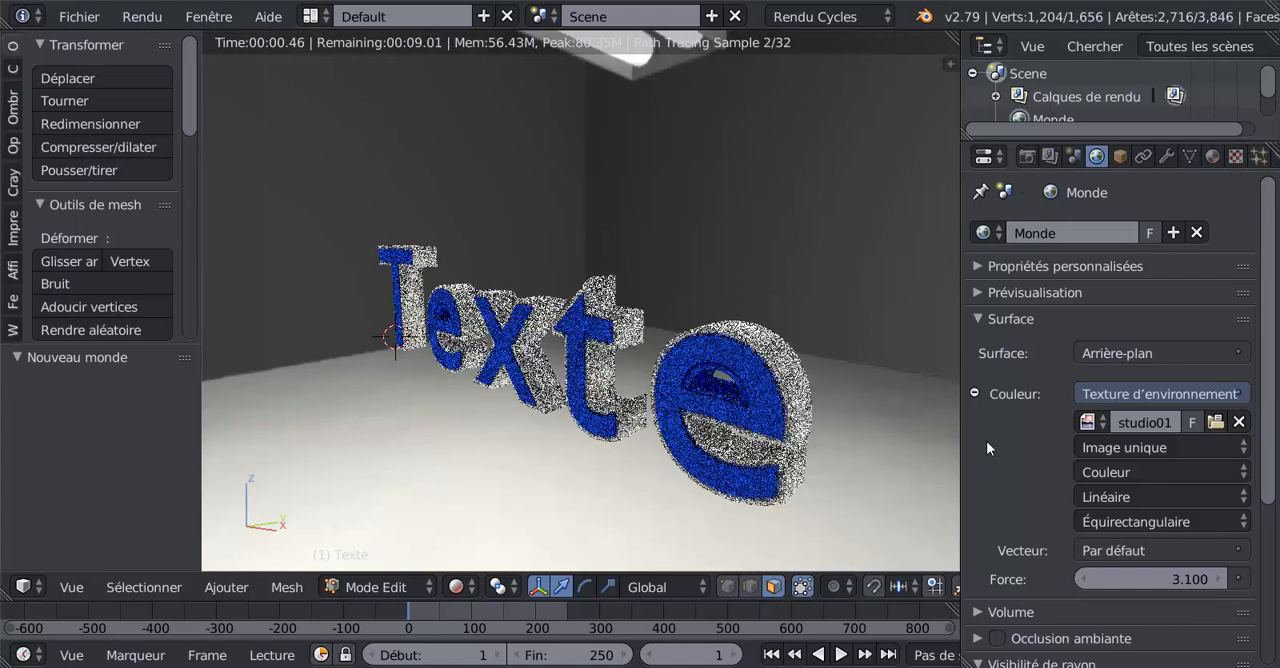
# - Compare the HDRI-lit word with the studio background hidden from camera rays and shown again, leaving camera visibility on
pyautogui.scroll(-2, 694, 297)
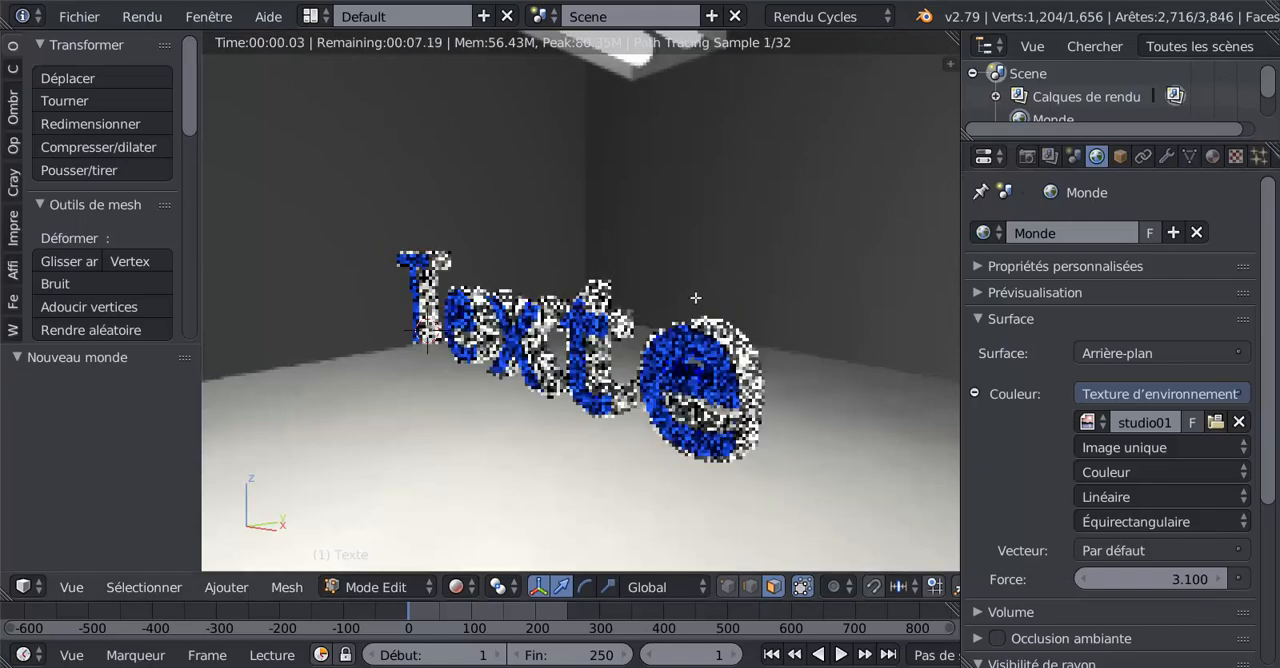
pyautogui.moveTo(652, 392); pyautogui.dragTo(752, 438, button='middle')
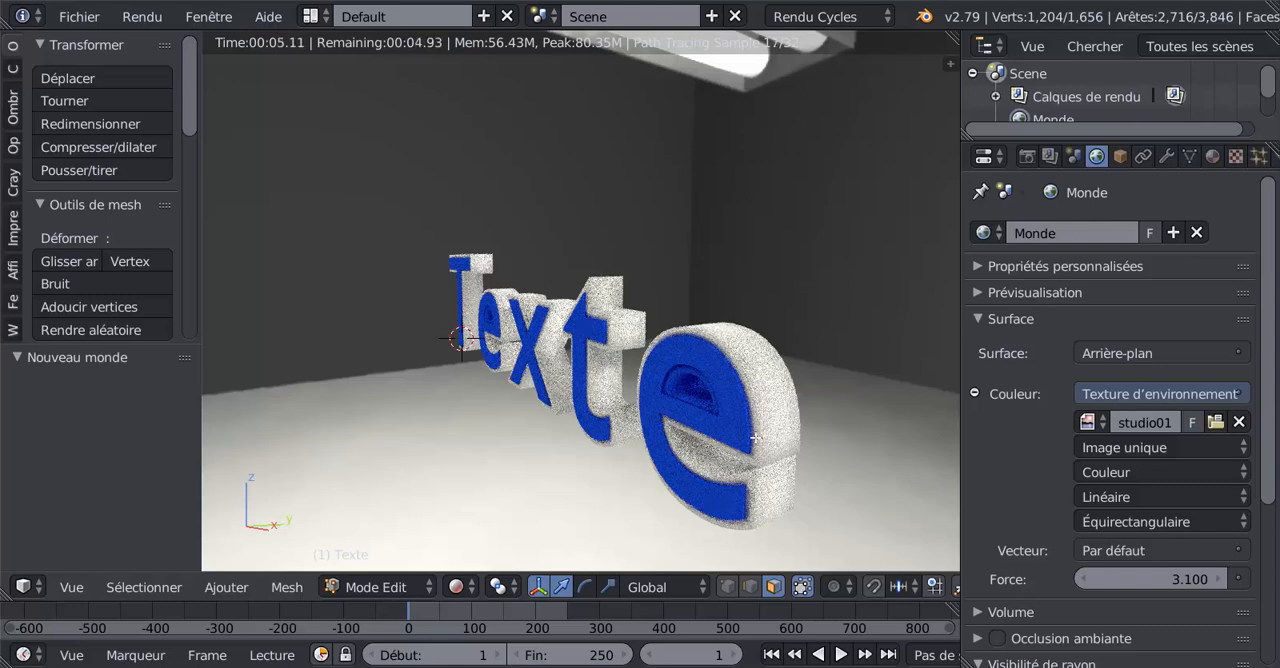
pyautogui.scroll(-4, 1016, 553)
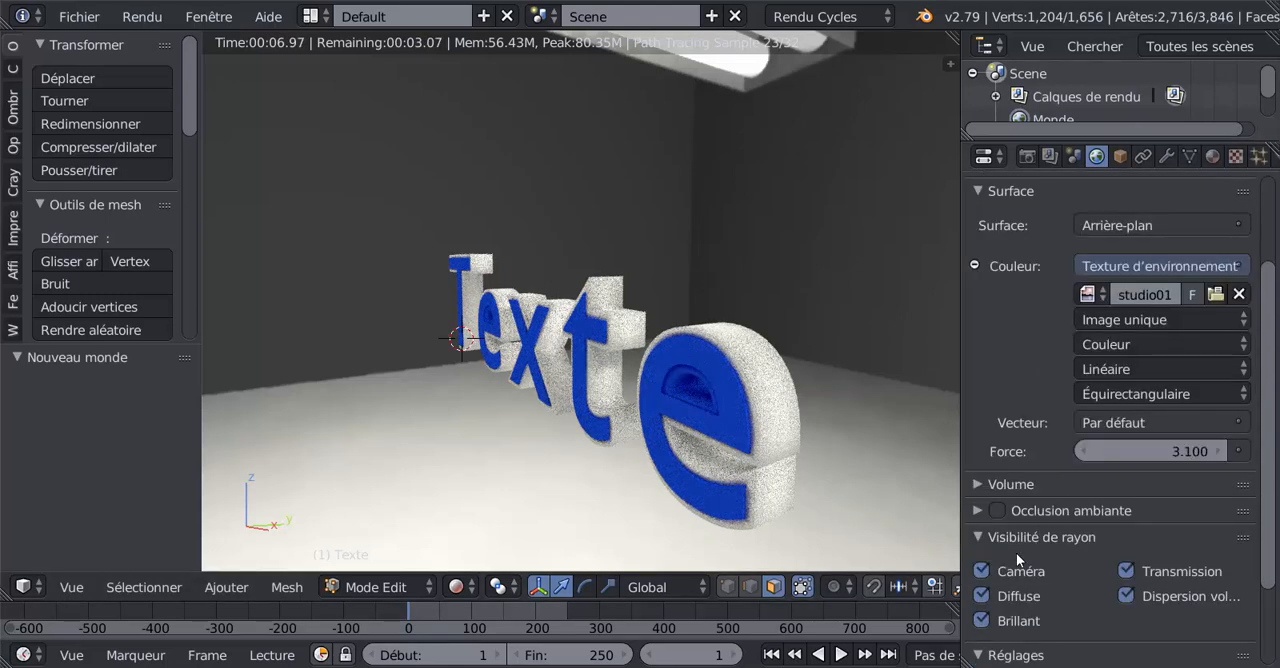
pyautogui.click(983, 571)
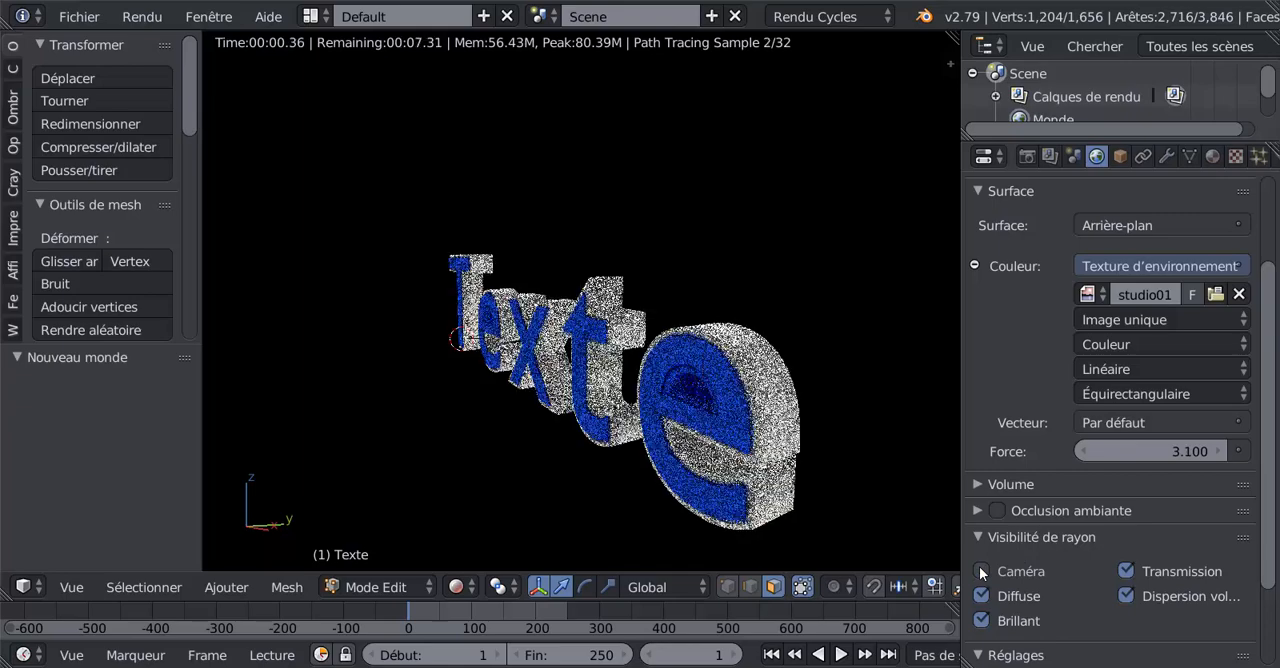
pyautogui.click(983, 571)
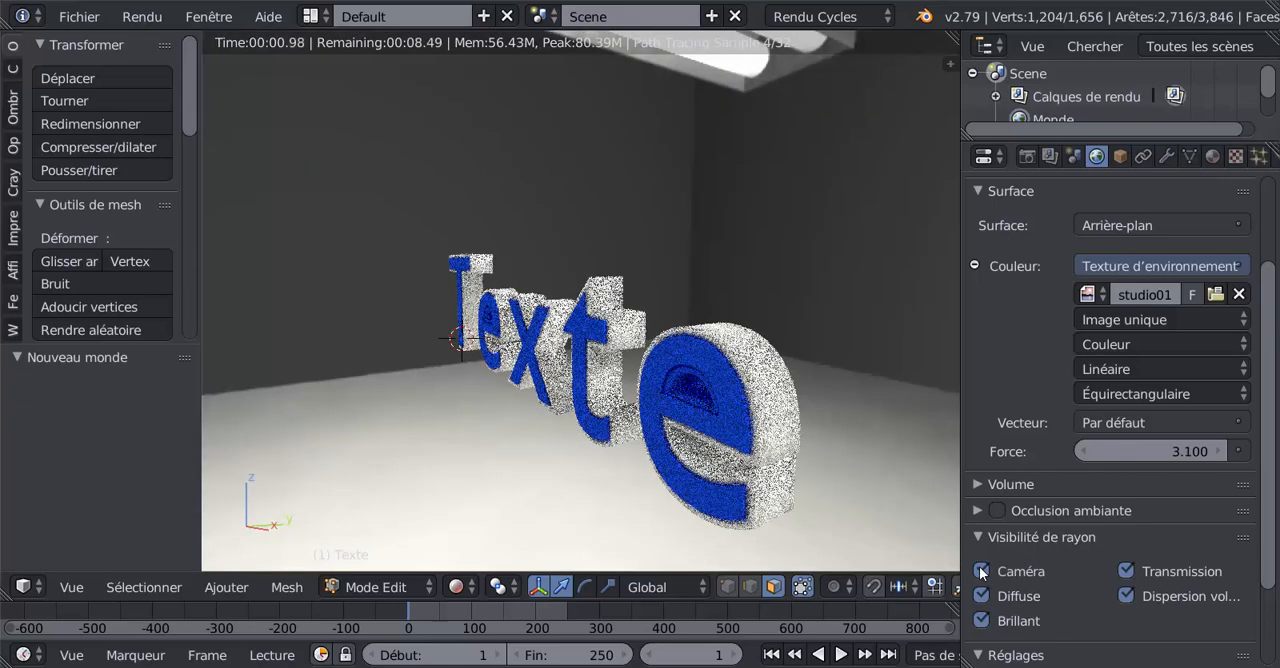
pyautogui.click(983, 571)
pyautogui.click(983, 571)
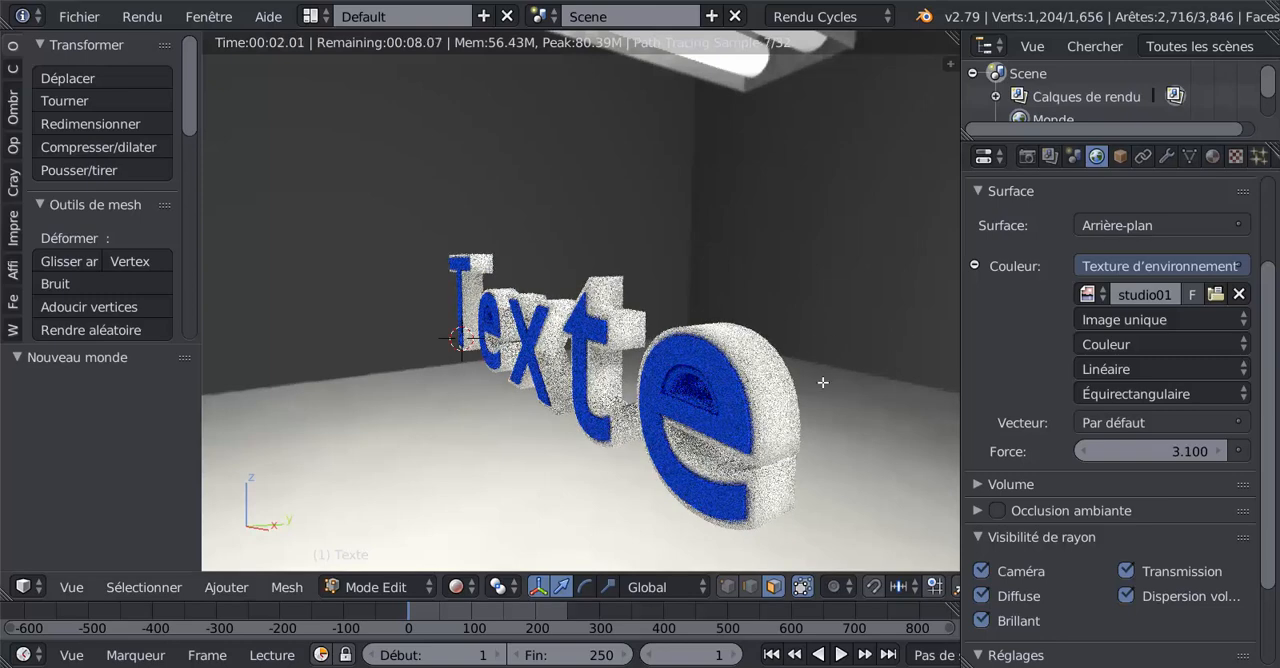
# - Set the strength of the world's HDRI lighting to 1.700
pyautogui.scroll(-2, 763, 374)
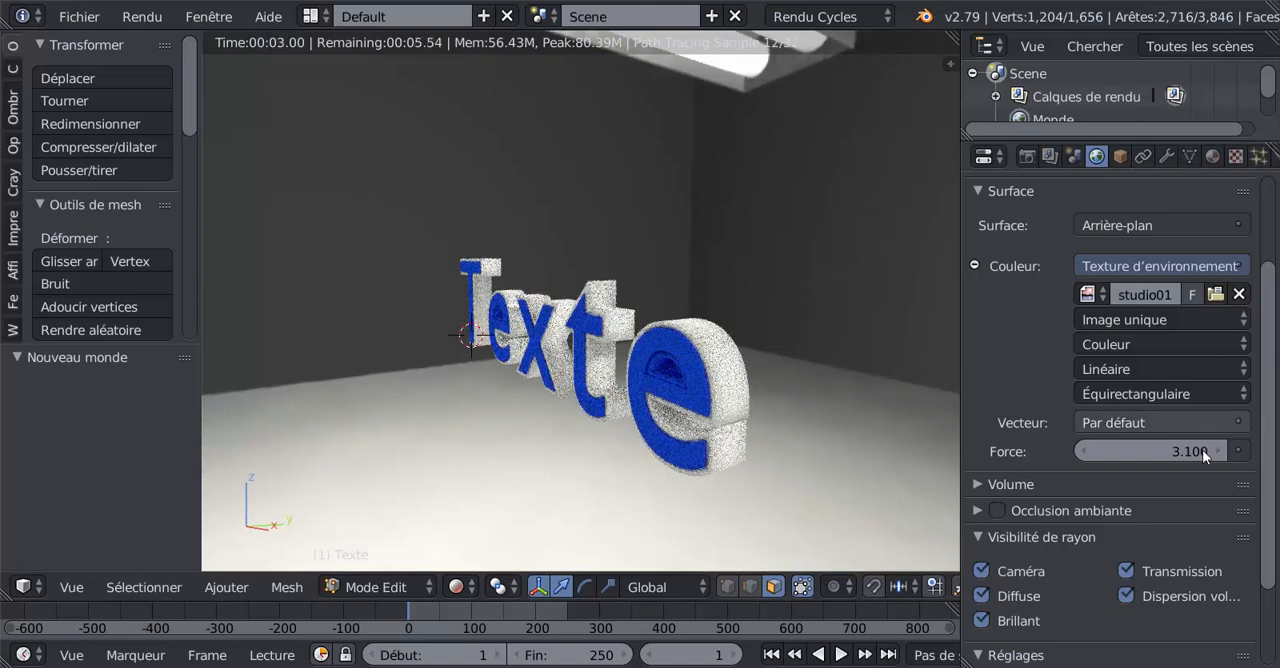
pyautogui.moveTo(1149, 453); pyautogui.dragTo(1178, 455)
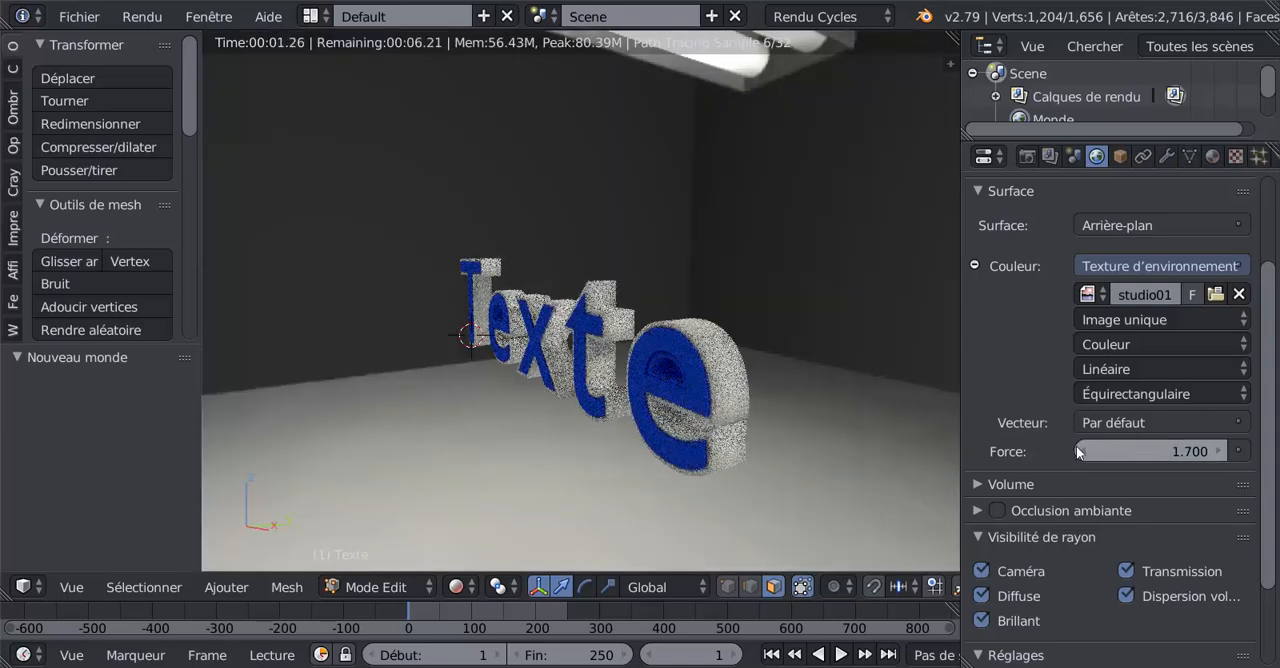
# - Try driving the world's strength with the light path's Profondeur de rayon output, and reopen the choice of strength inputs
pyautogui.click(1240, 452)
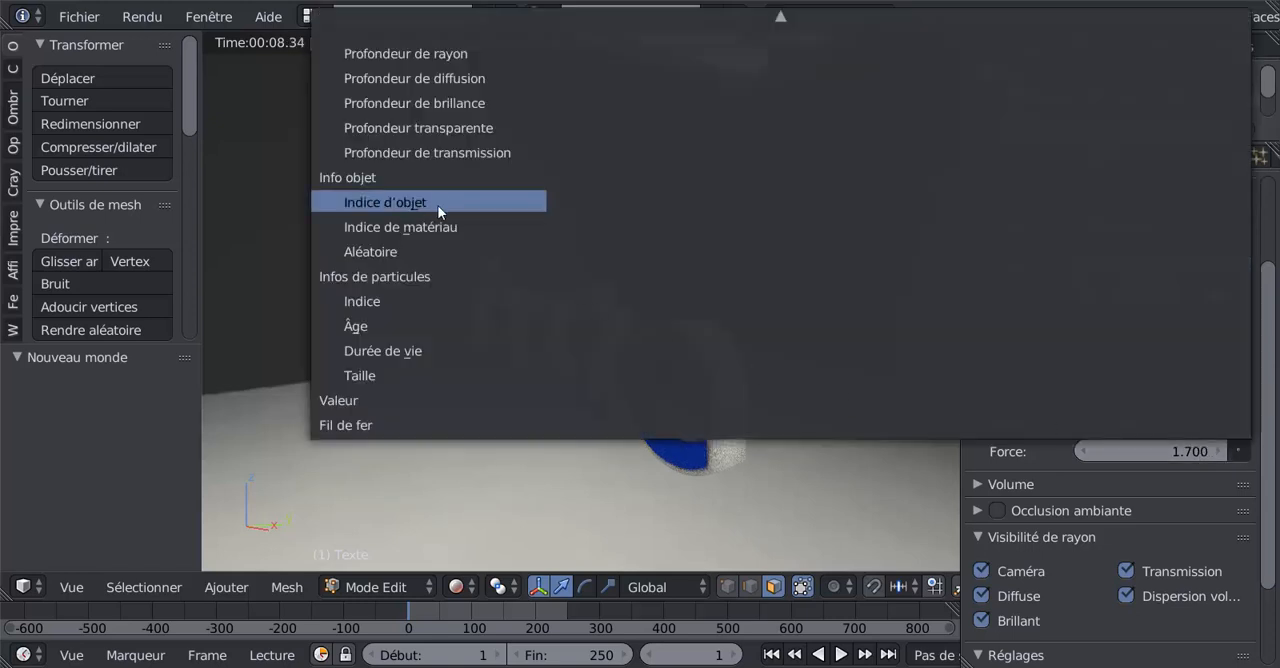
pyautogui.press('Up')
pyautogui.press('Up')
pyautogui.press('Up')
pyautogui.press('Up')
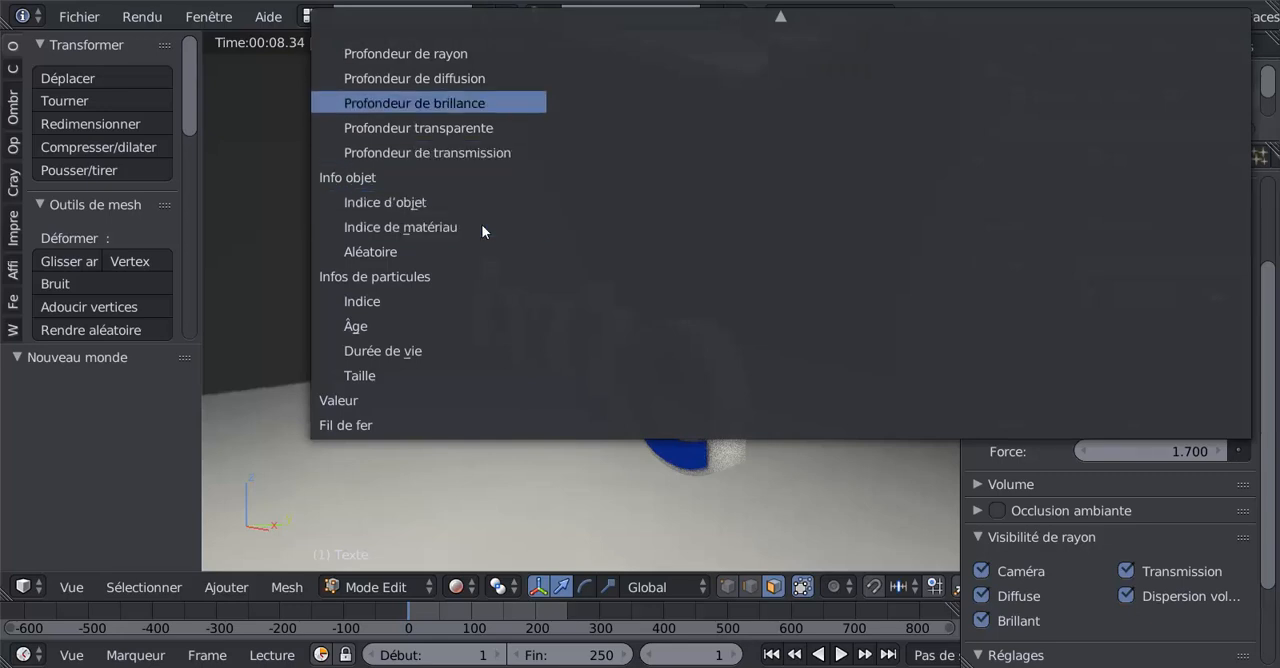
pyautogui.click(407, 50)
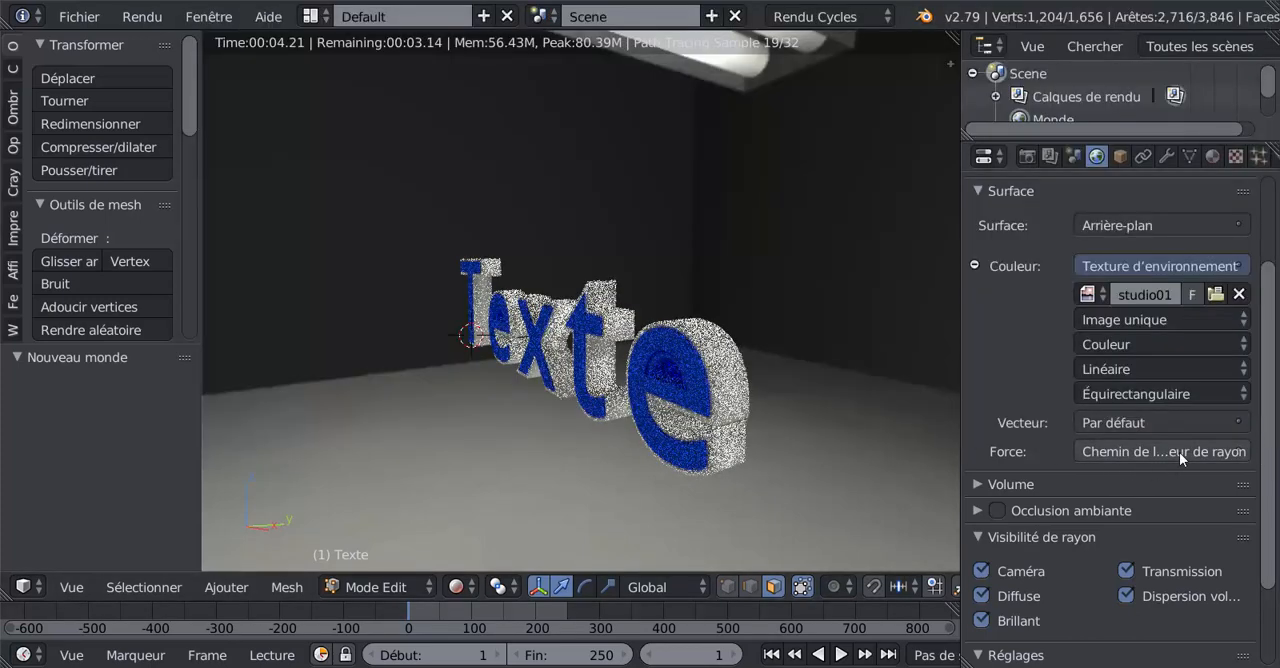
pyautogui.click(1179, 452)
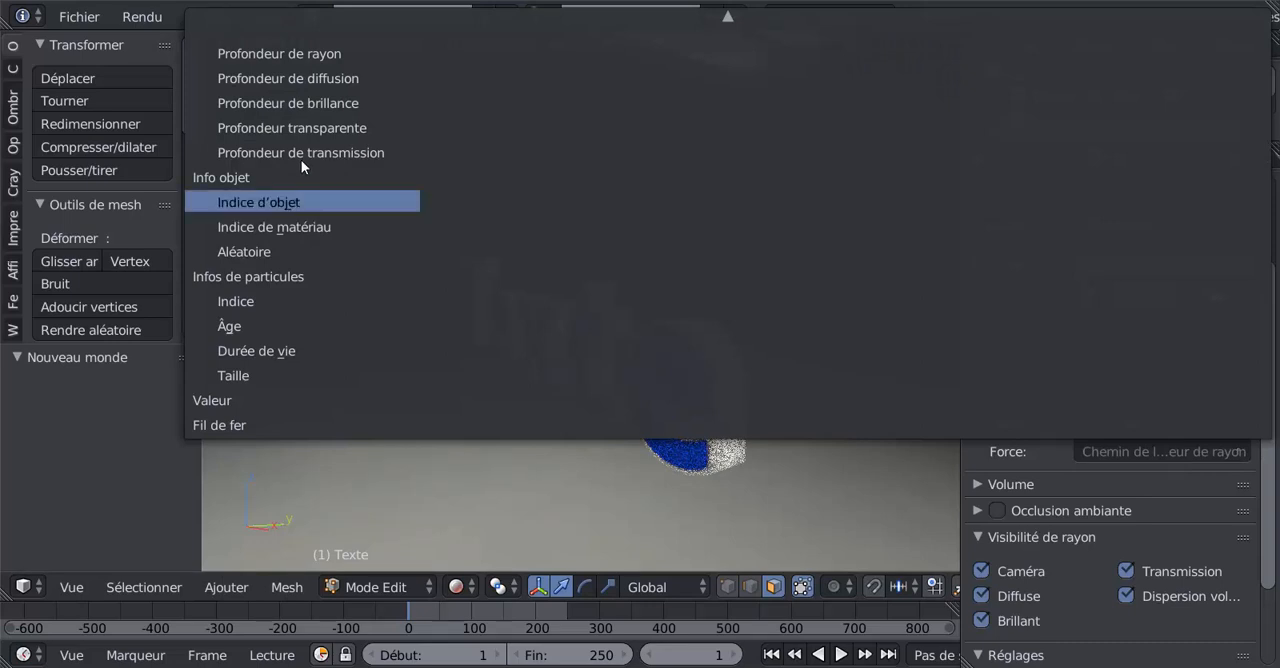
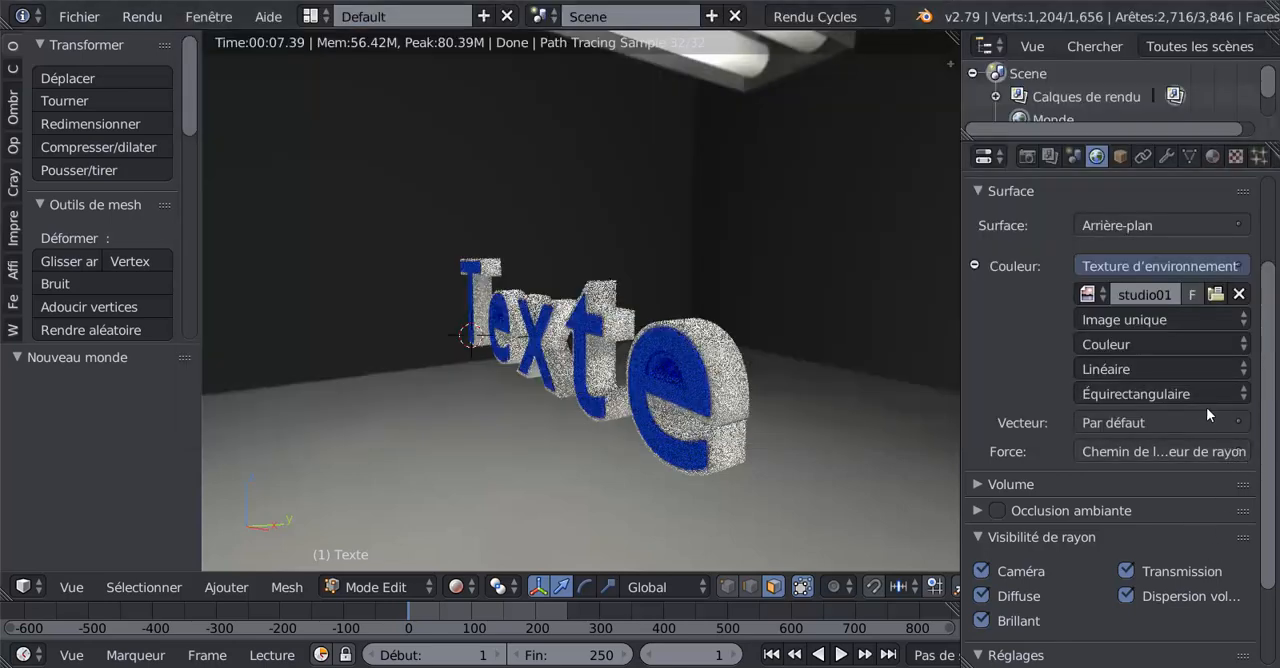
# - Remove the light path node connected to the world's strength input
pyautogui.click(1204, 456)
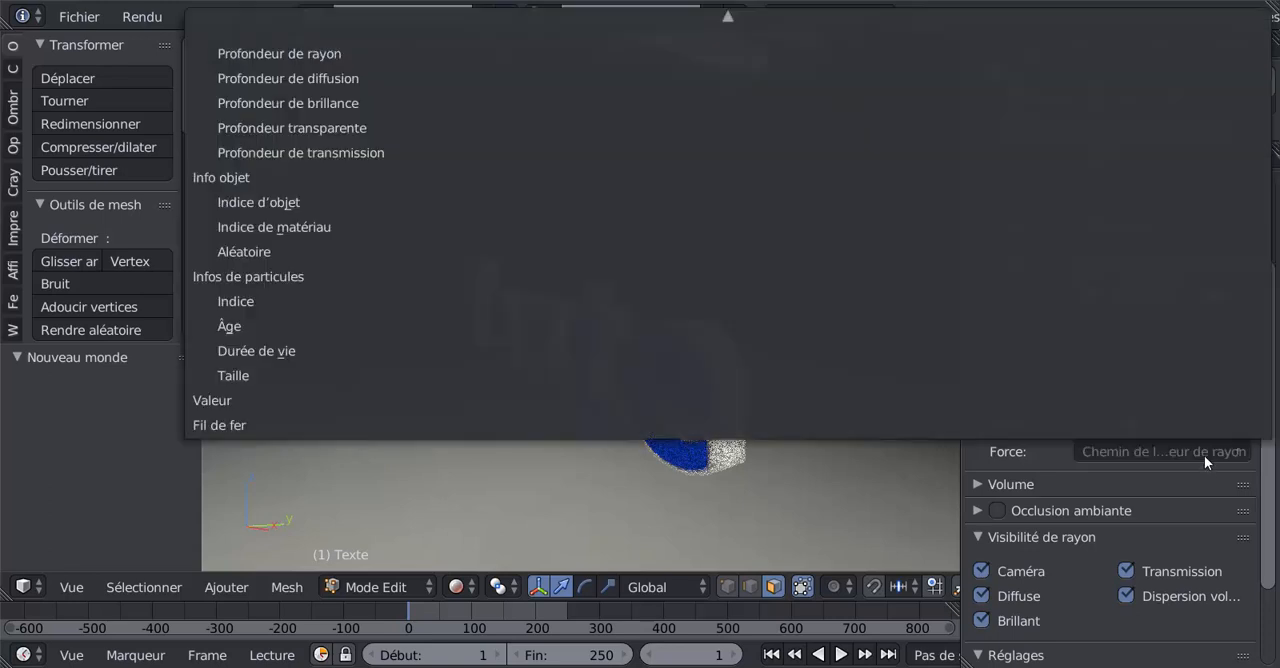
pyautogui.moveTo(1192, 3)
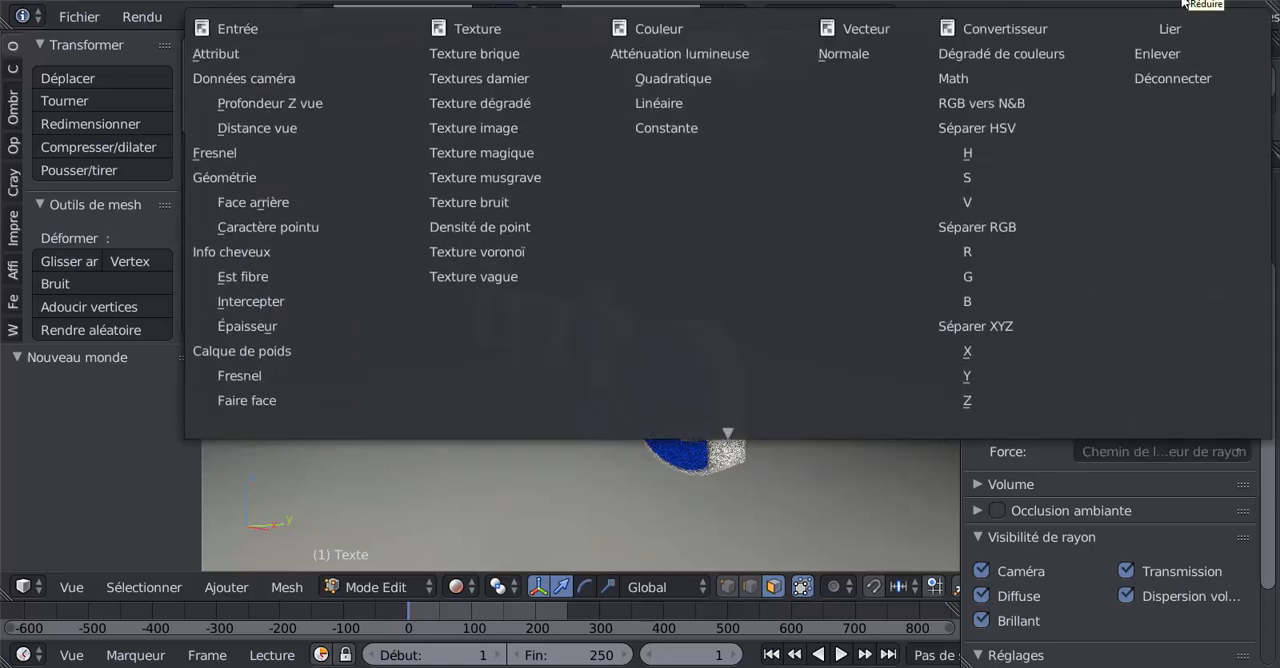
pyautogui.click(1166, 77)
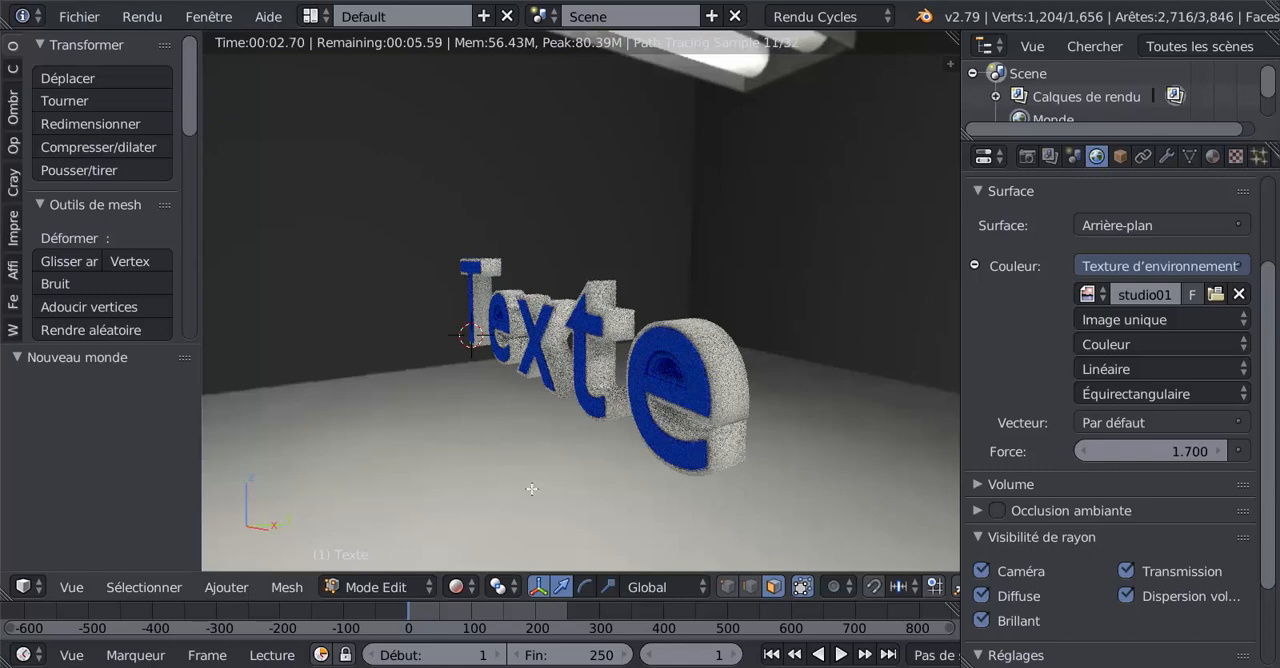
pyautogui.moveTo(571, 489); pyautogui.dragTo(595, 486, button='middle')
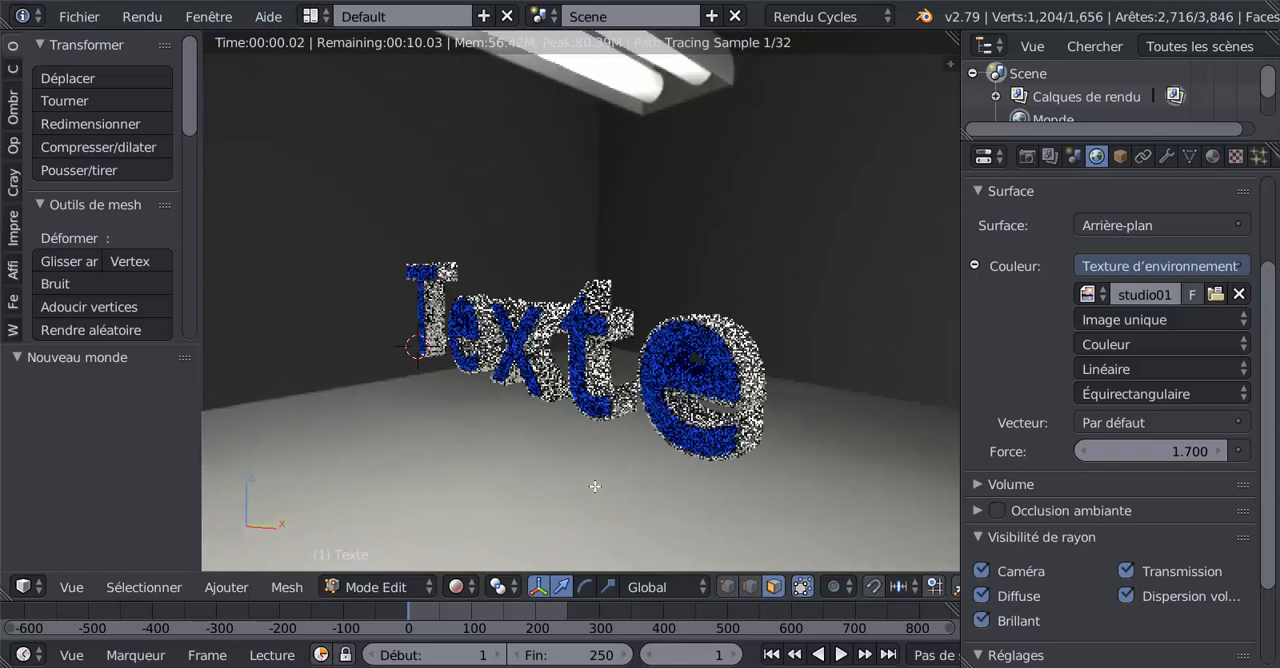
# - Unlink the studio HDRI image and its world from the scene, and create a new world
pyautogui.scroll(-1, 1274, 418)
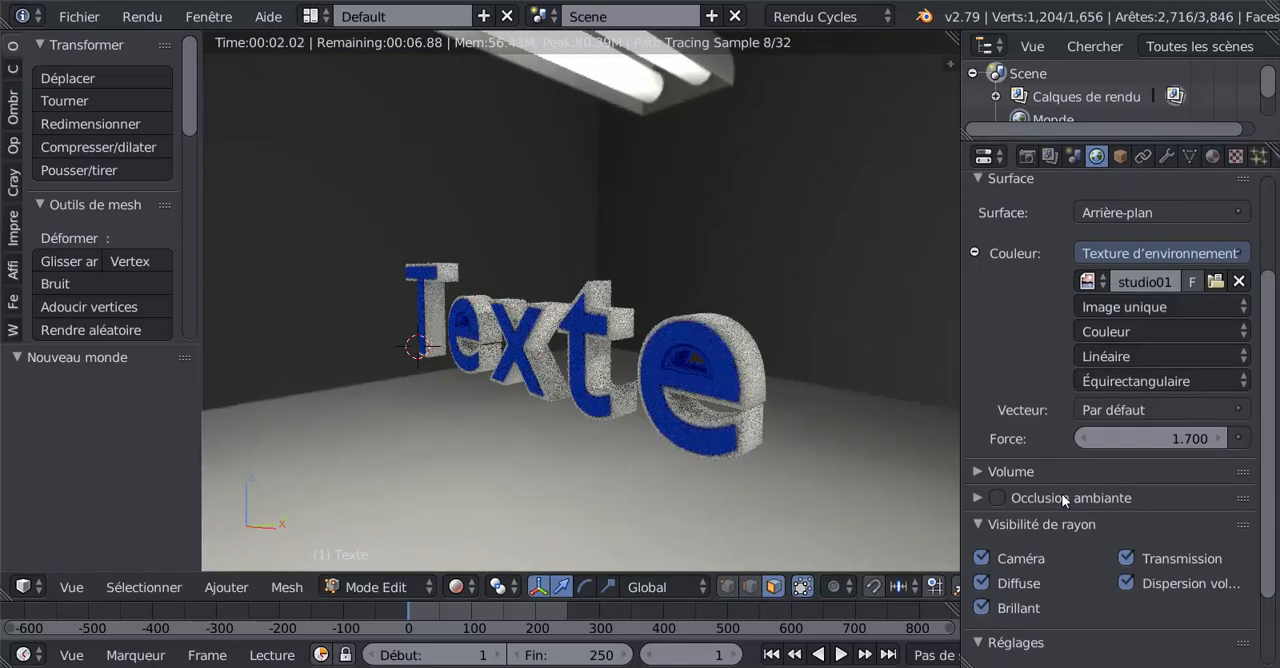
pyautogui.rightClick(629, 327)
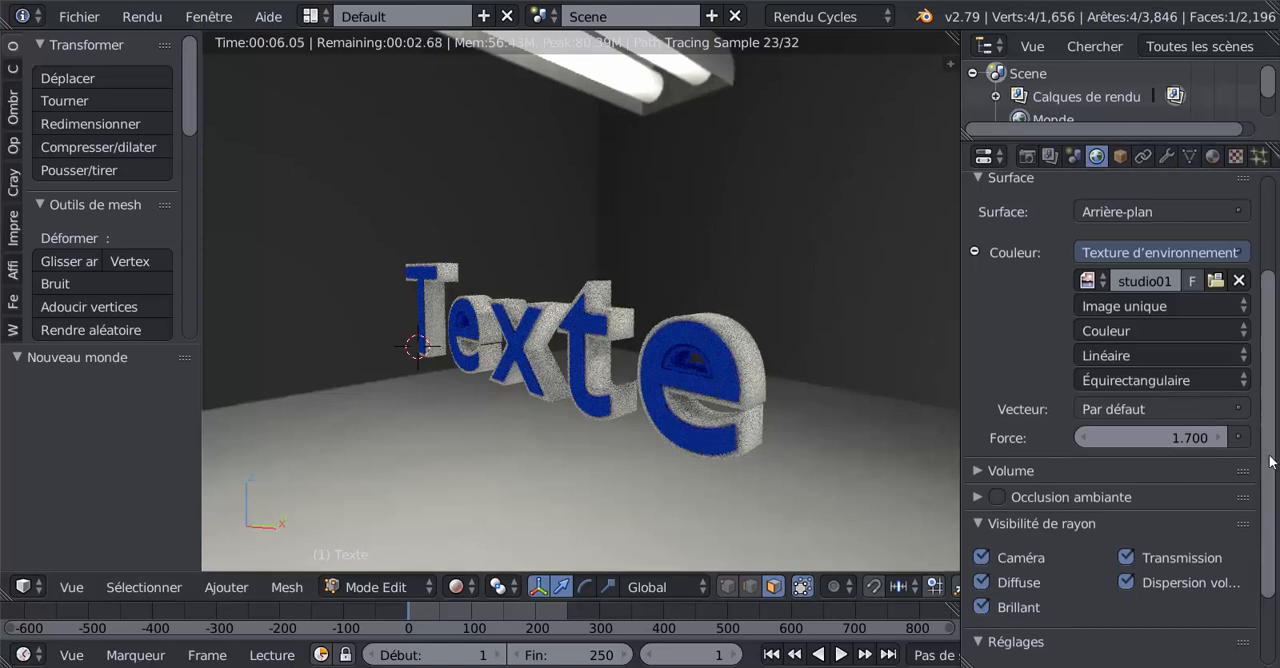
pyautogui.scroll(-5, 1272, 461)
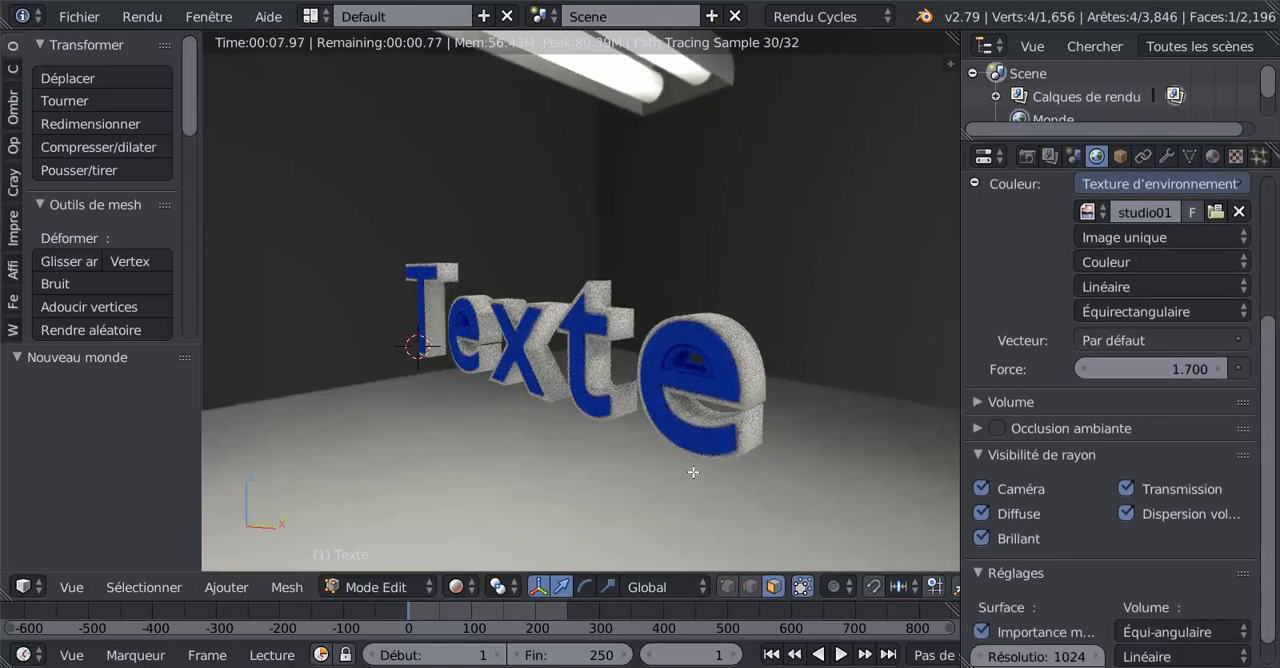
pyautogui.scroll(1, 693, 472)
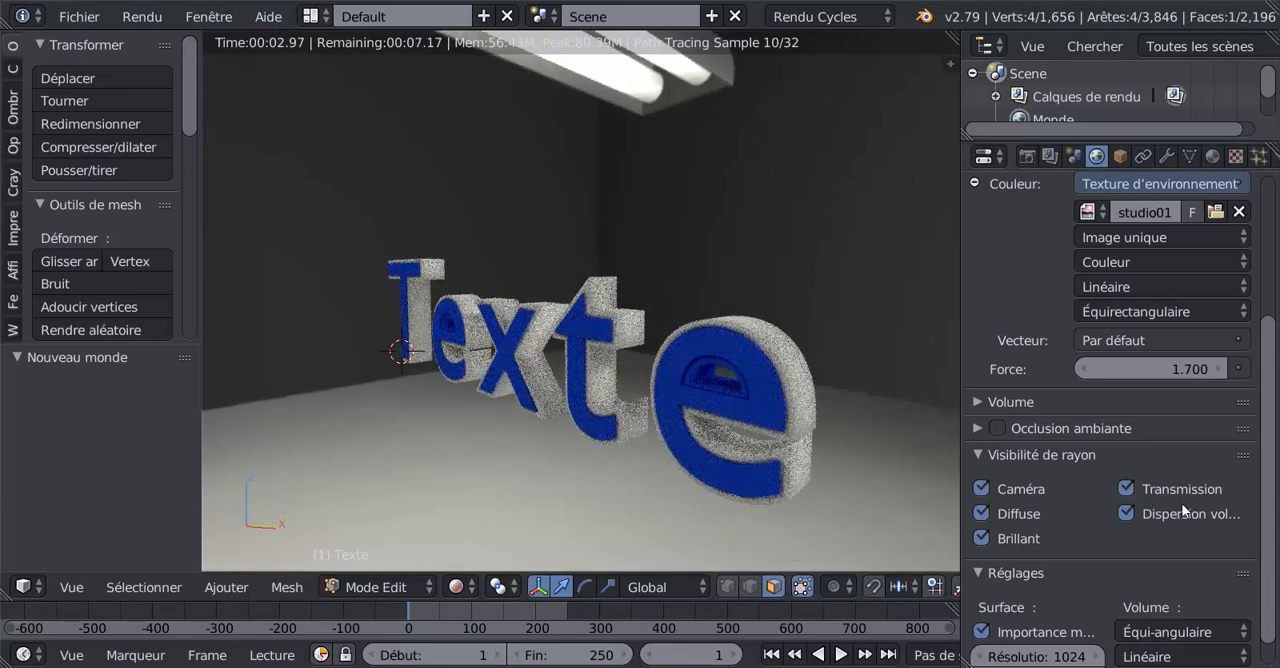
pyautogui.scroll(2, 1272, 450)
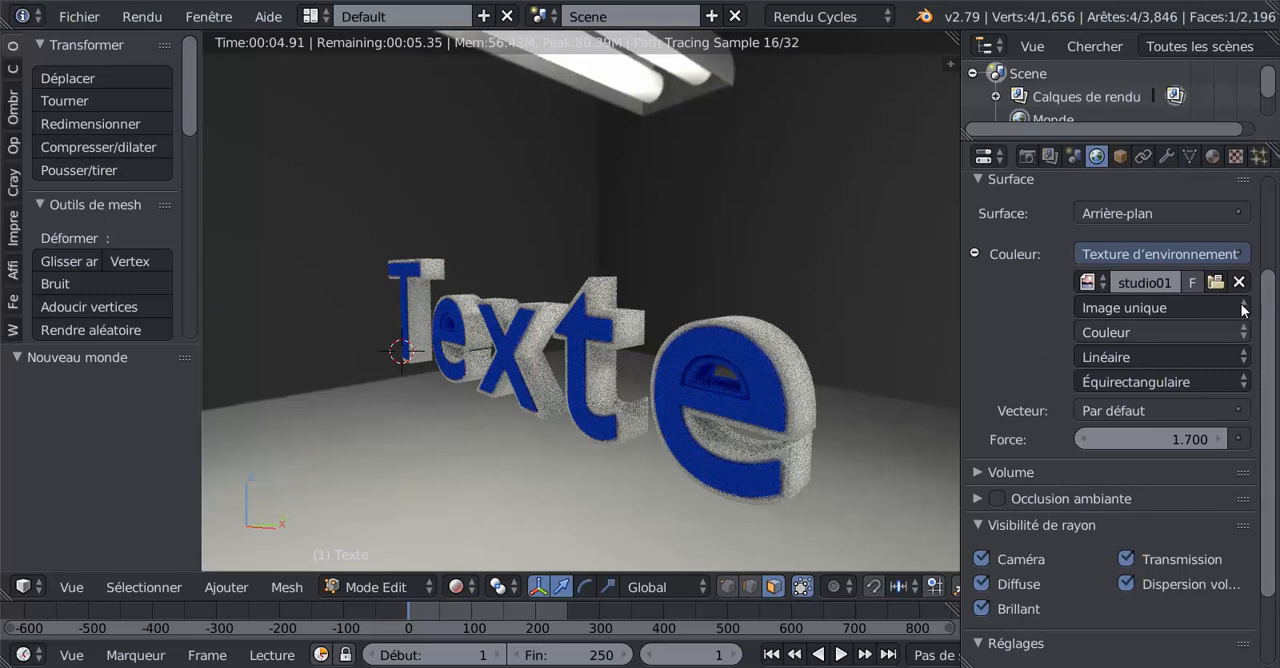
pyautogui.click(1239, 284)
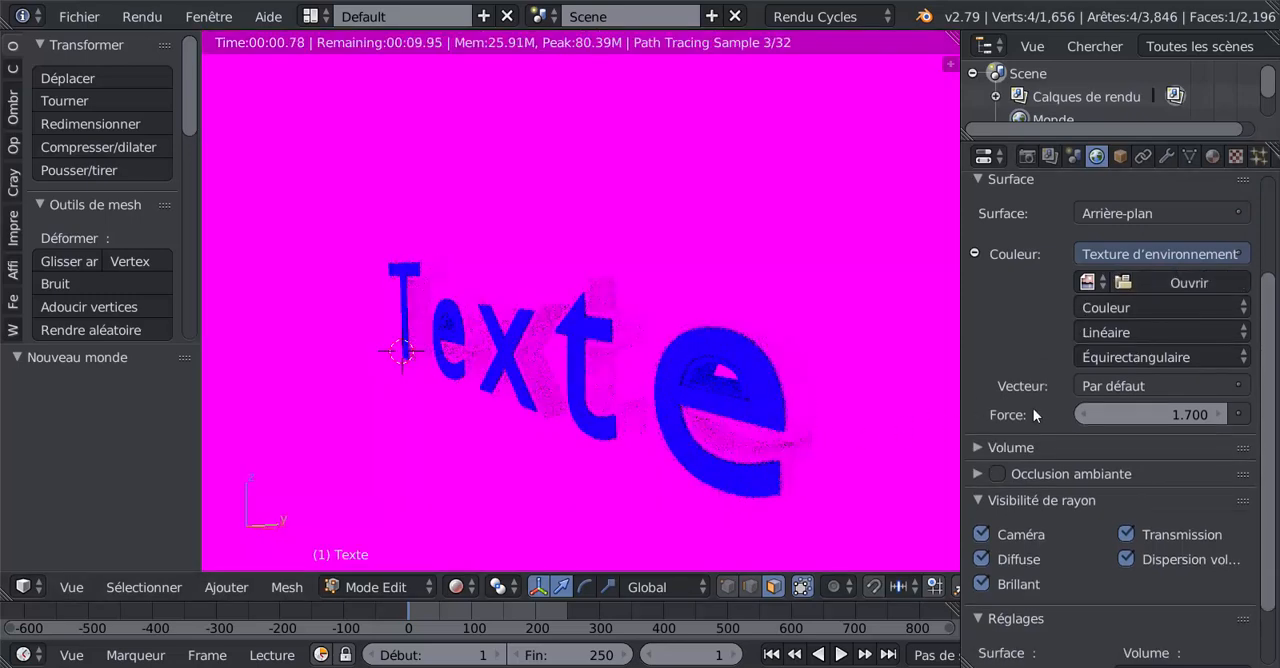
pyautogui.moveTo(1266, 372); pyautogui.dragTo(1276, 270)
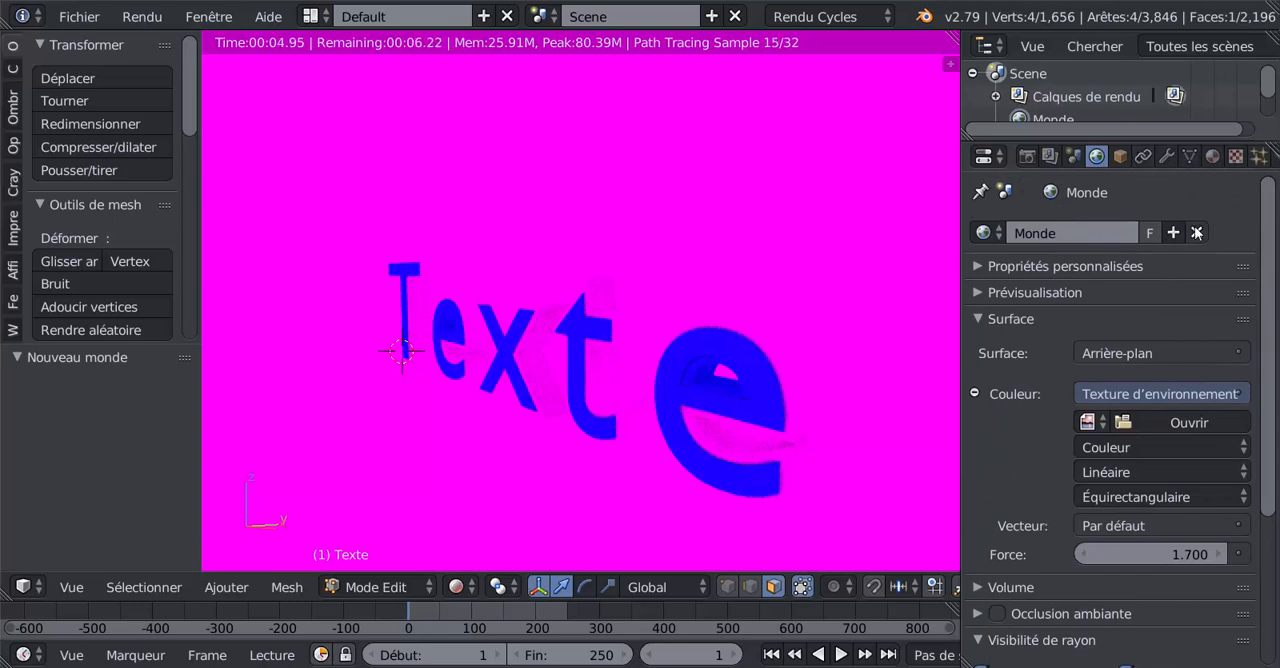
pyautogui.click(1197, 232)
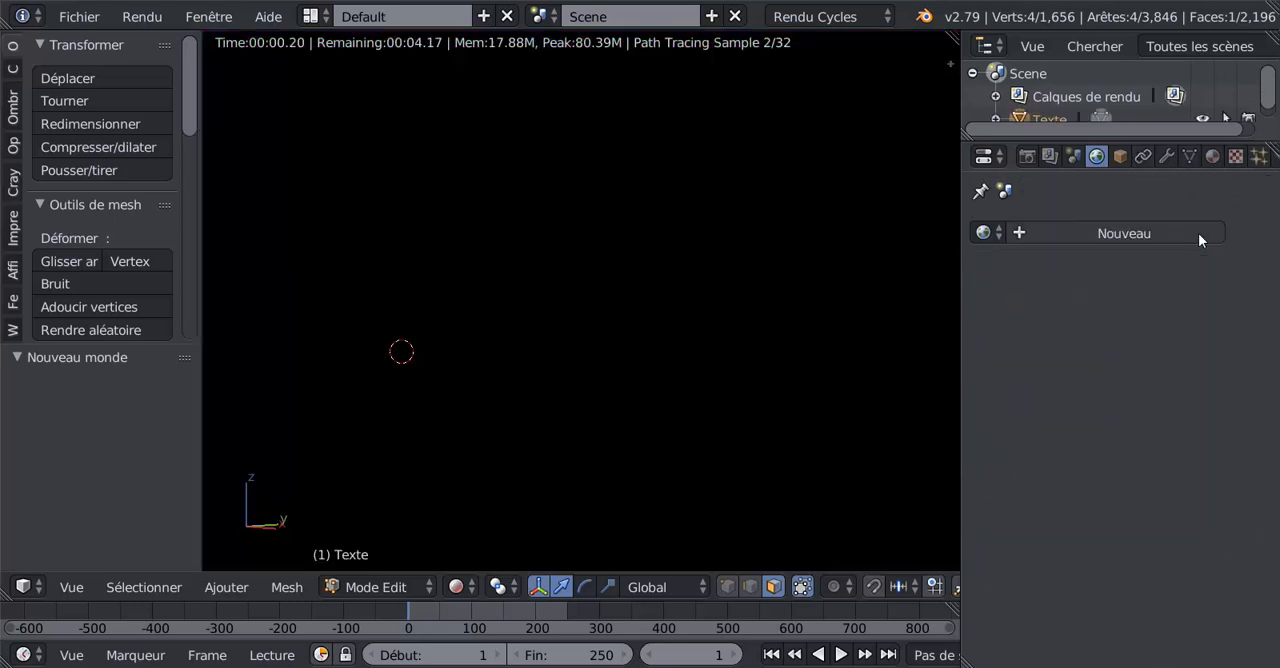
pyautogui.click(1113, 233)
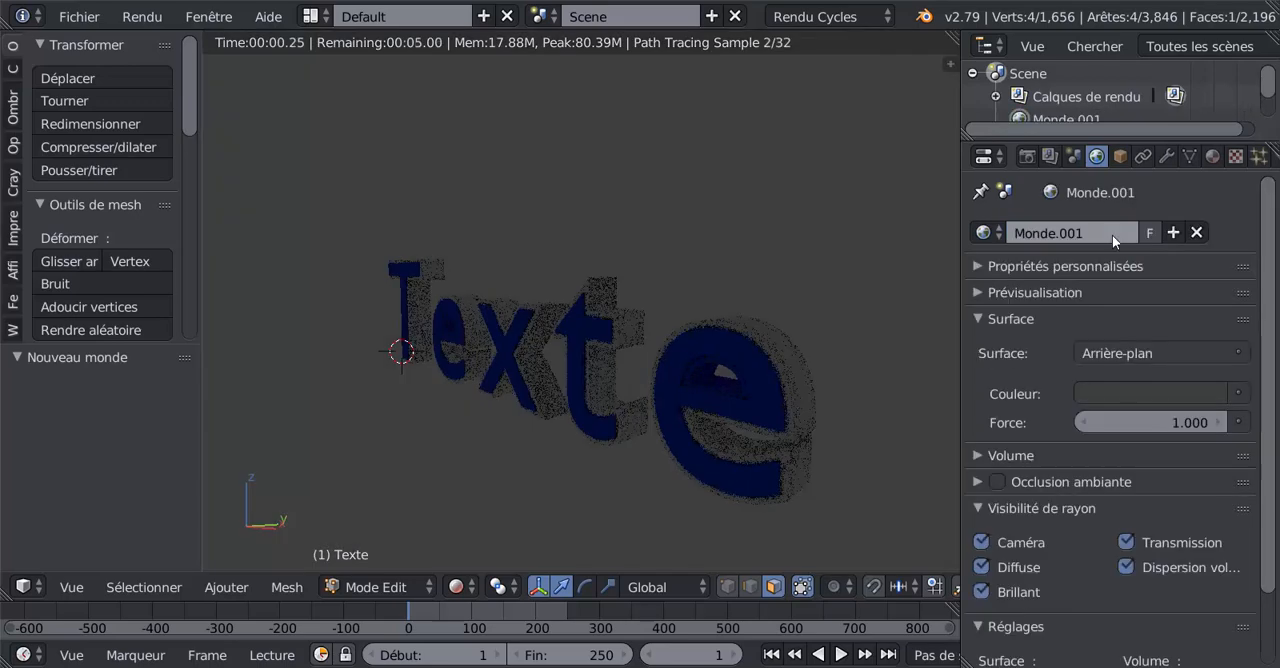
# - Set the new world's background colour to full white and hide it from camera rays
pyautogui.click(1201, 391)
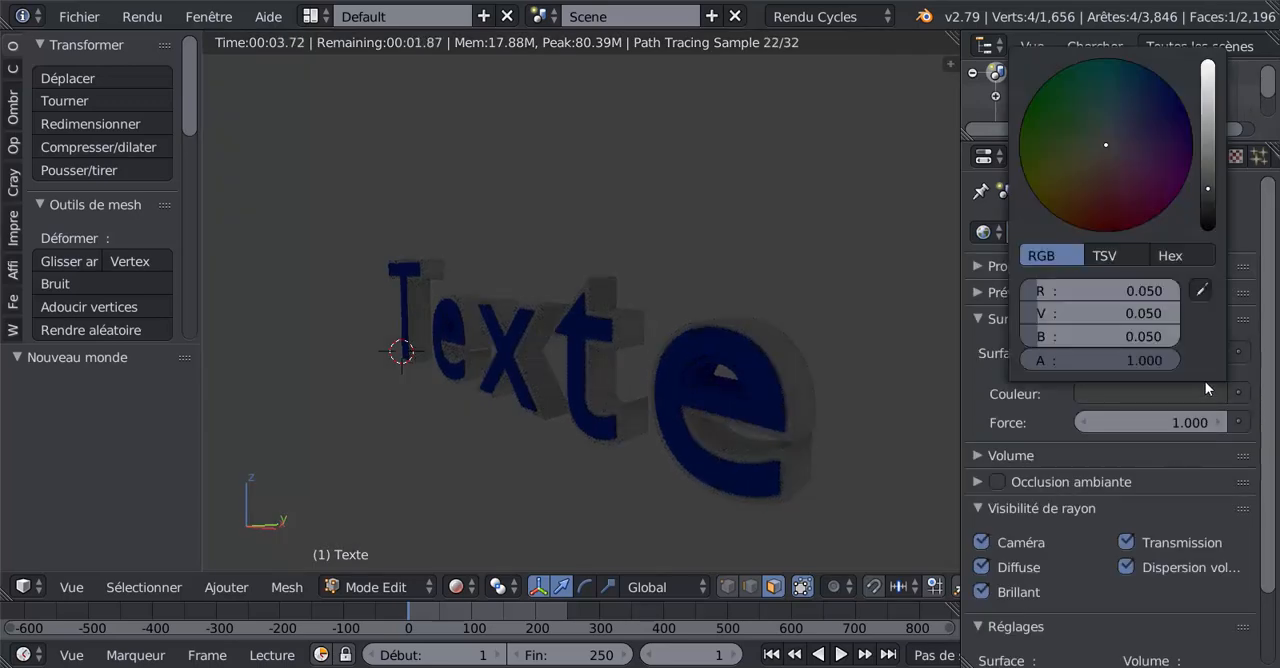
pyautogui.moveTo(1210, 194); pyautogui.dragTo(1208, 60)
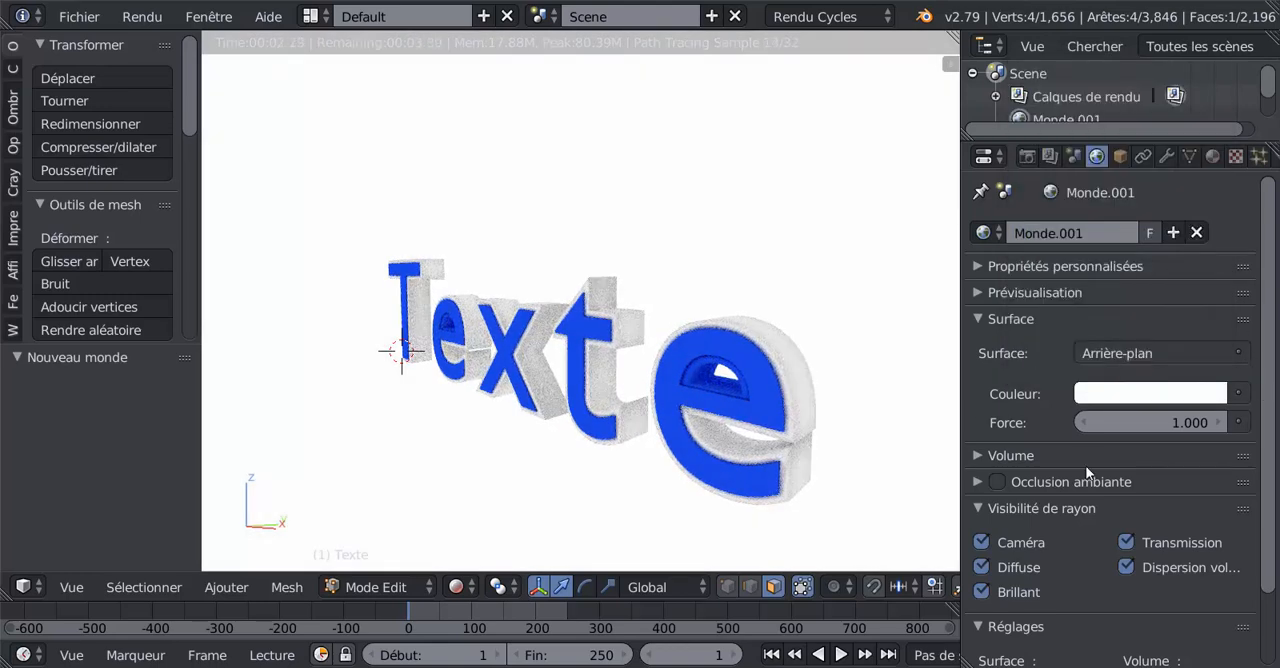
pyautogui.click(981, 543)
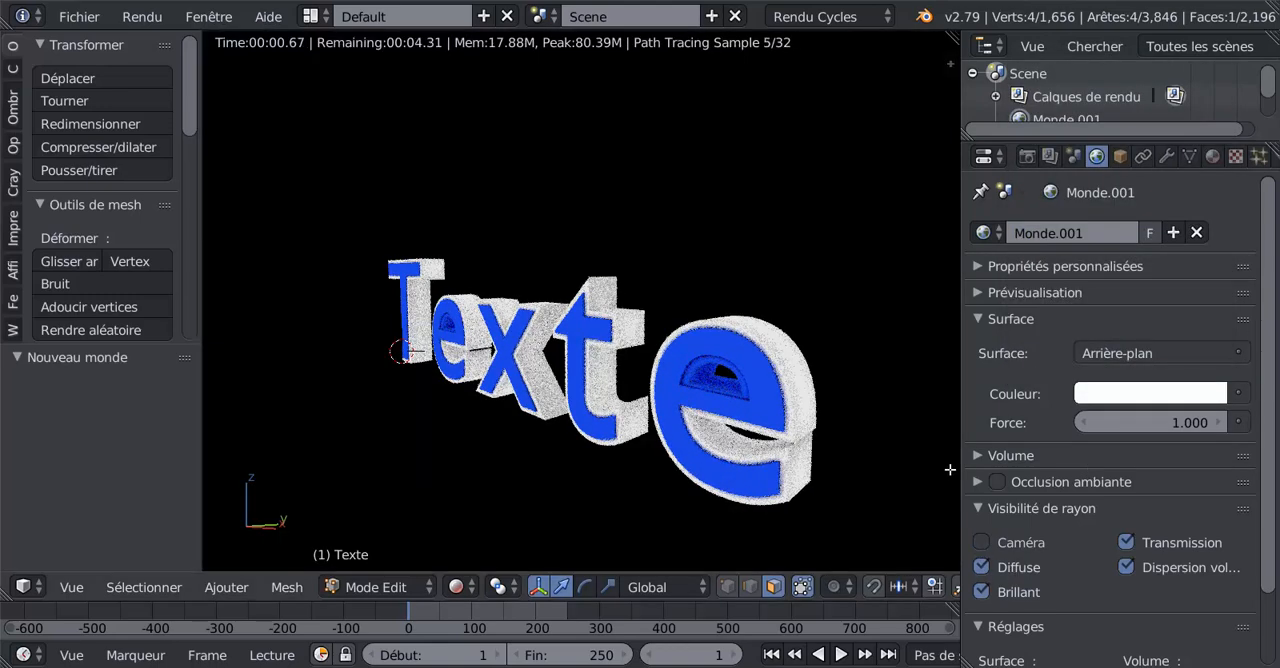
# - Widen the 3D view and switch its shading to Solide, viewing the final e up close
pyautogui.moveTo(961, 456); pyautogui.dragTo(1012, 456)
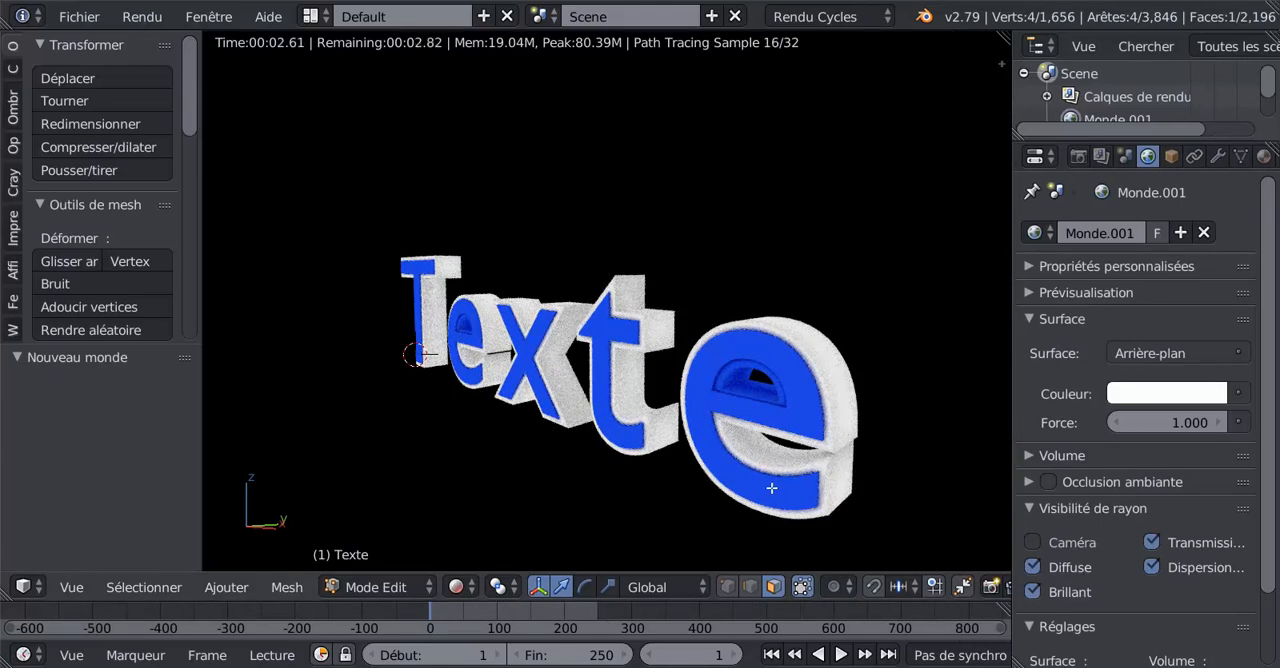
pyautogui.moveTo(775, 467)
pyautogui.keyDown('shift'); pyautogui.mouseDown(button='middle')
pyautogui.moveTo(668, 419)
pyautogui.moveTo(632, 420)
pyautogui.mouseUp(button='middle'); pyautogui.keyUp('shift')
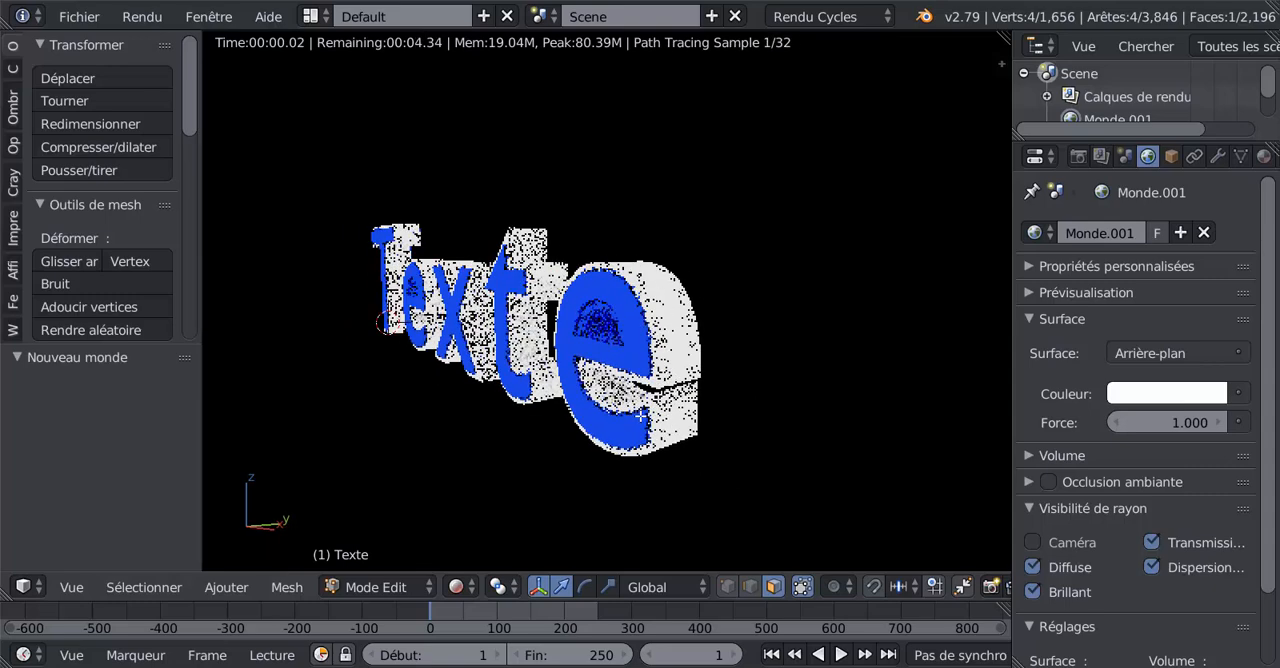
pyautogui.click(454, 583)
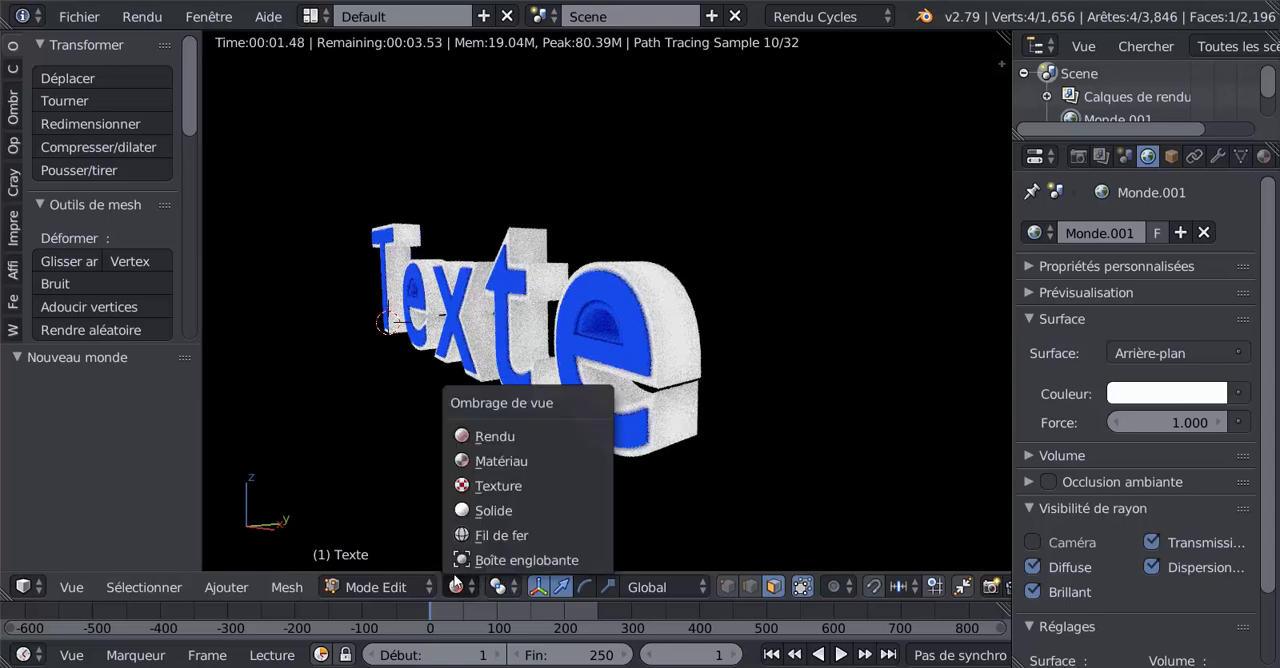
pyautogui.click(485, 510)
pyautogui.scroll(3, 613, 455)
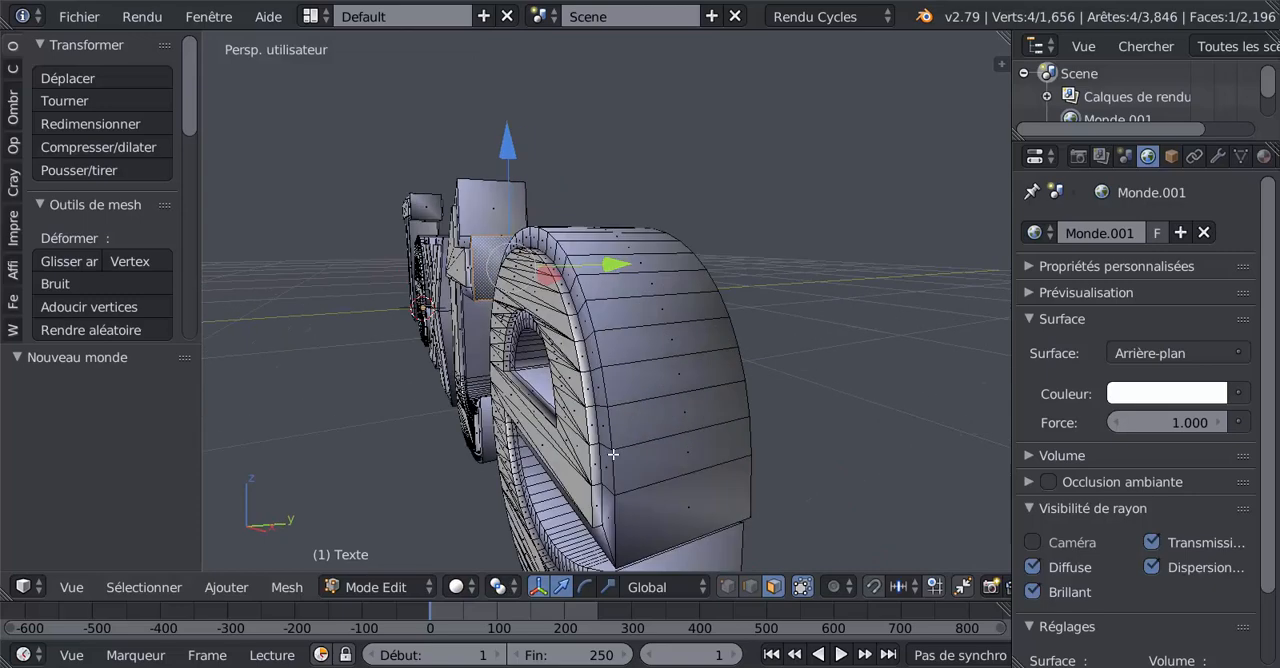
# - Add two loop cuts around the outer side of the final e, one close to the back edge and one close to the front edge
pyautogui.hotkey('ctrl', 'r')
pyautogui.click(692, 410)
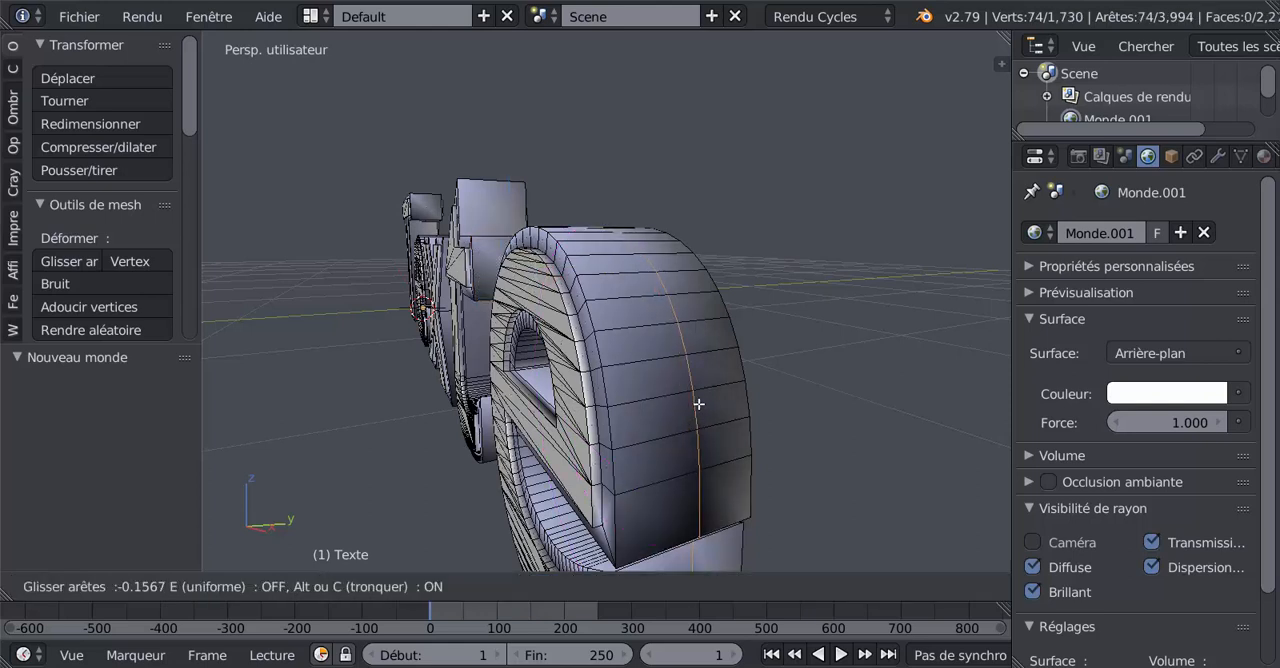
pyautogui.click(749, 398)
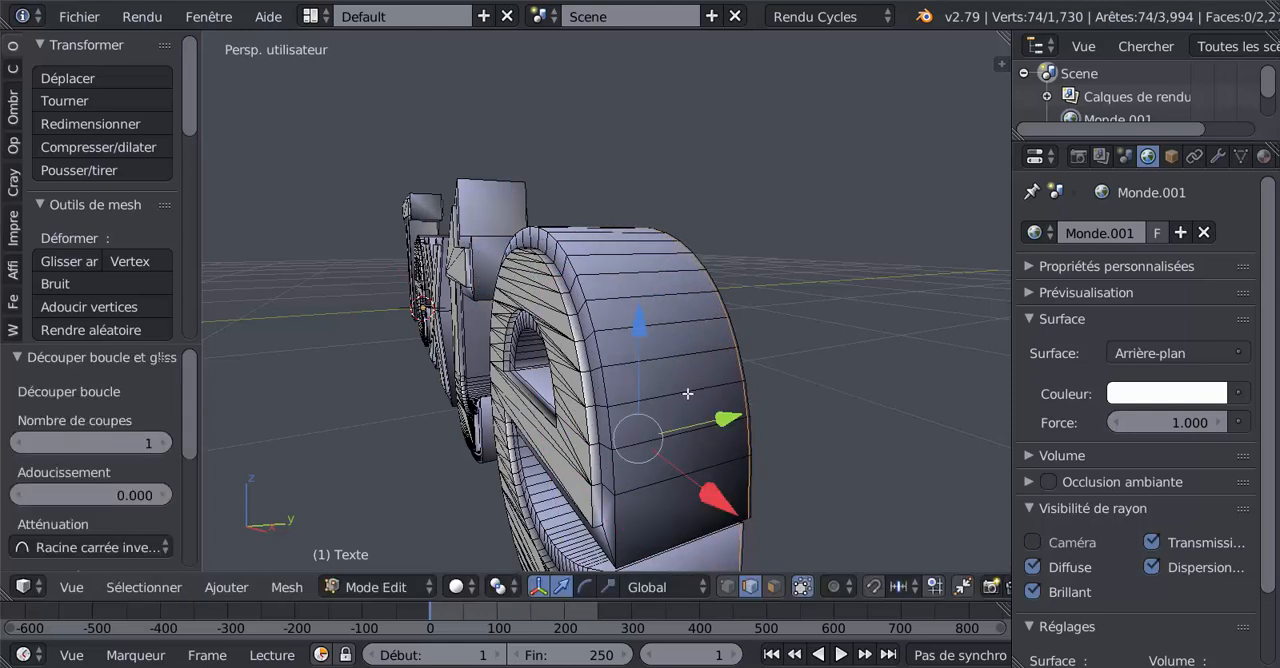
pyautogui.hotkey('ctrl', 'r')
pyautogui.click(686, 394)
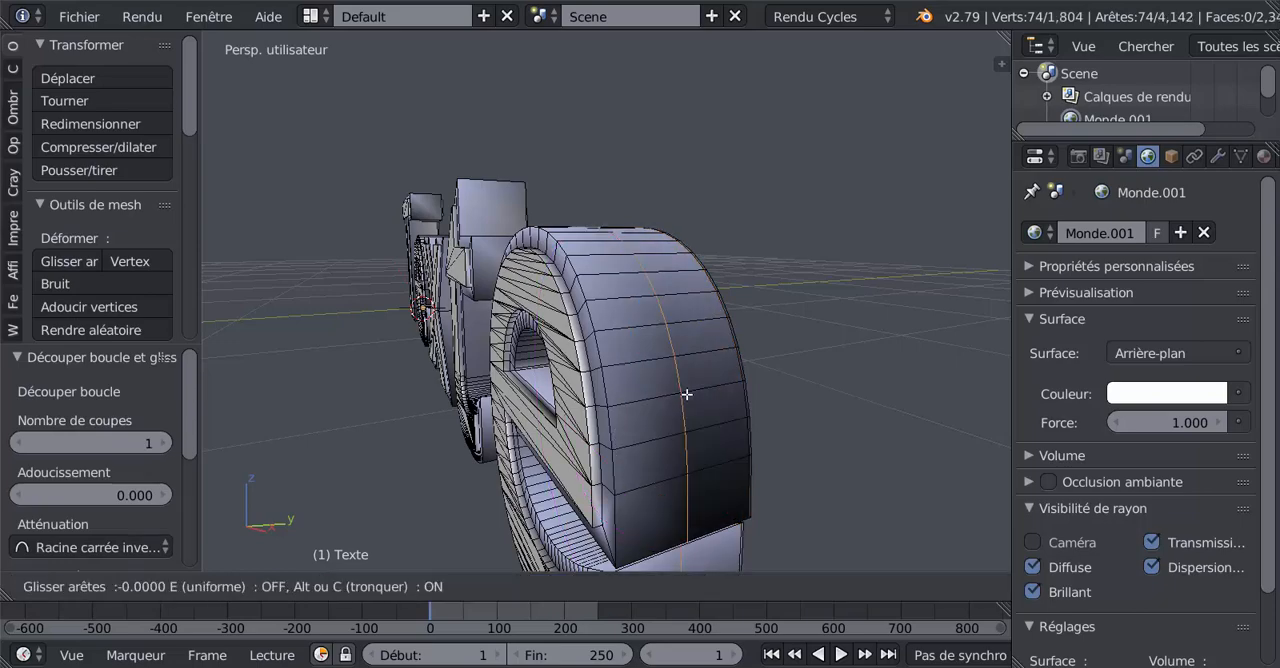
pyautogui.click(634, 466)
# - Add two loop cuts along the final e's outer raised border, one close to its outer edge and one close to its inner edge
pyautogui.moveTo(691, 464); pyautogui.dragTo(752, 470, button='middle')
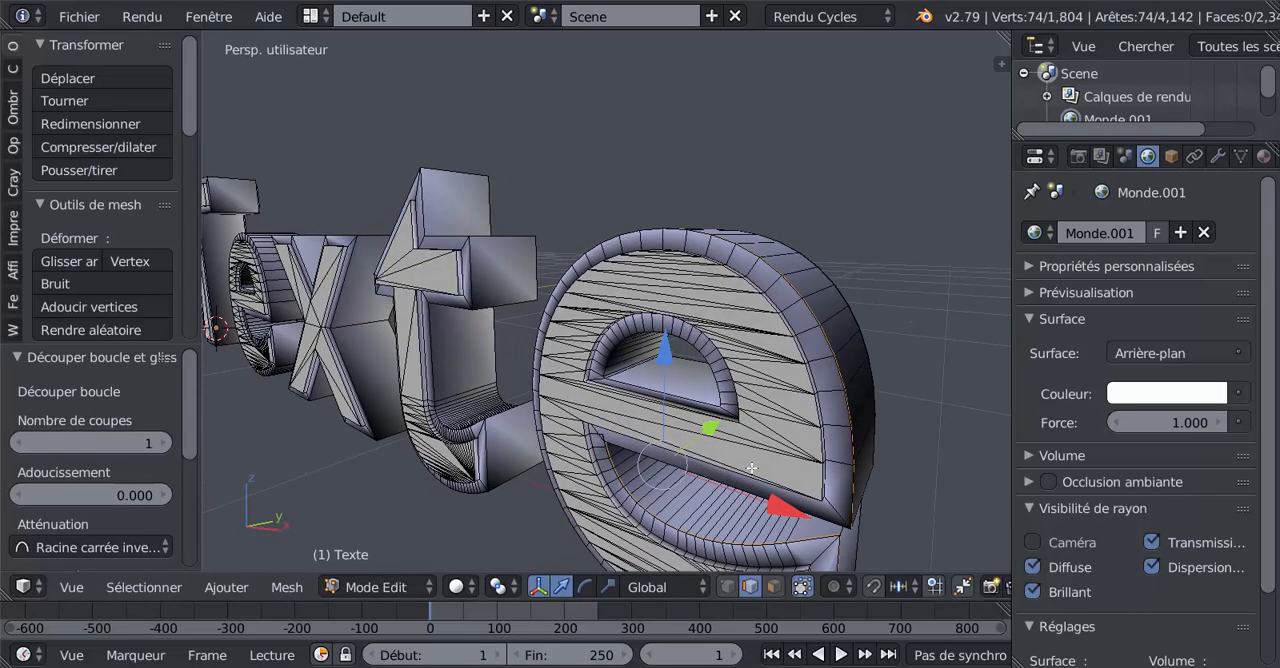
pyautogui.moveTo(800, 437); pyautogui.dragTo(740, 441, button='middle')
pyautogui.scroll(3, 633, 404)
pyautogui.scroll(-4, 615, 390)
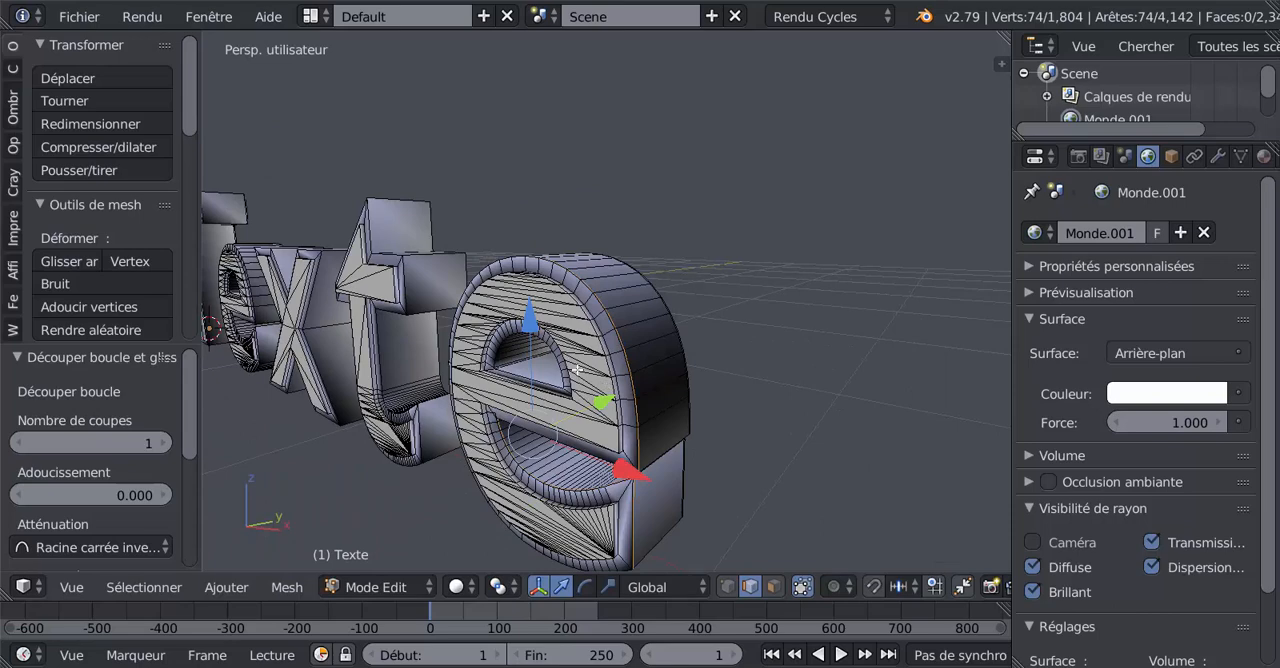
pyautogui.scroll(2, 578, 370)
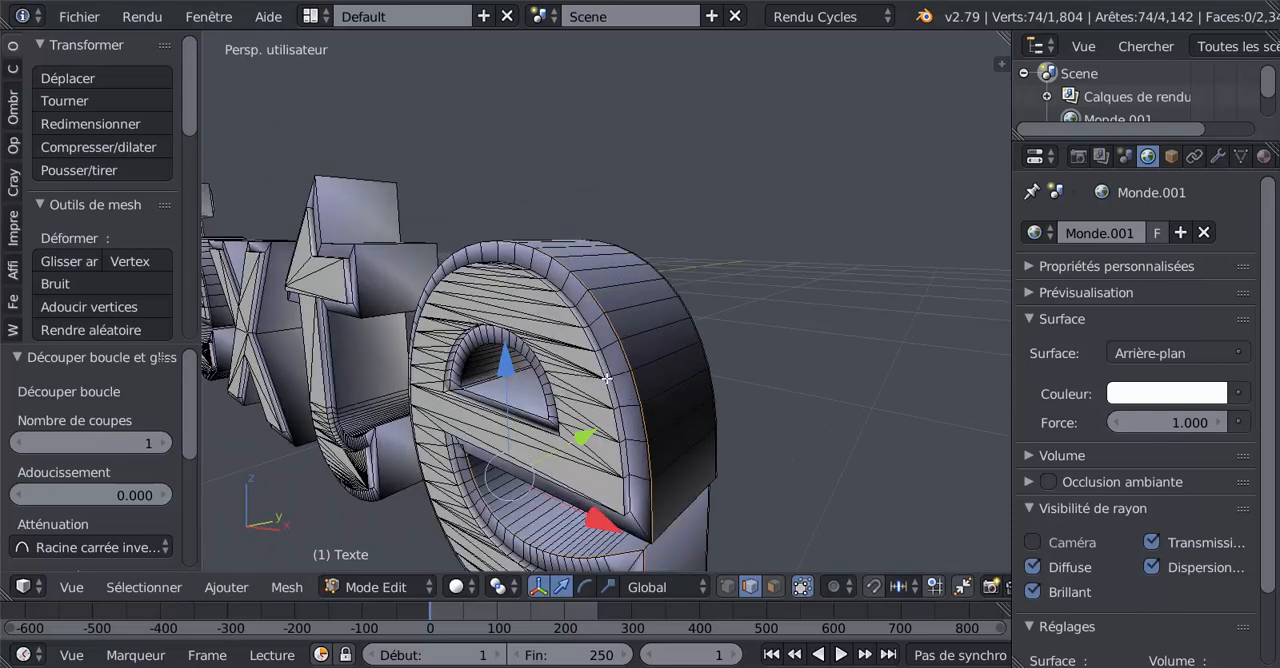
pyautogui.scroll(2, 631, 408)
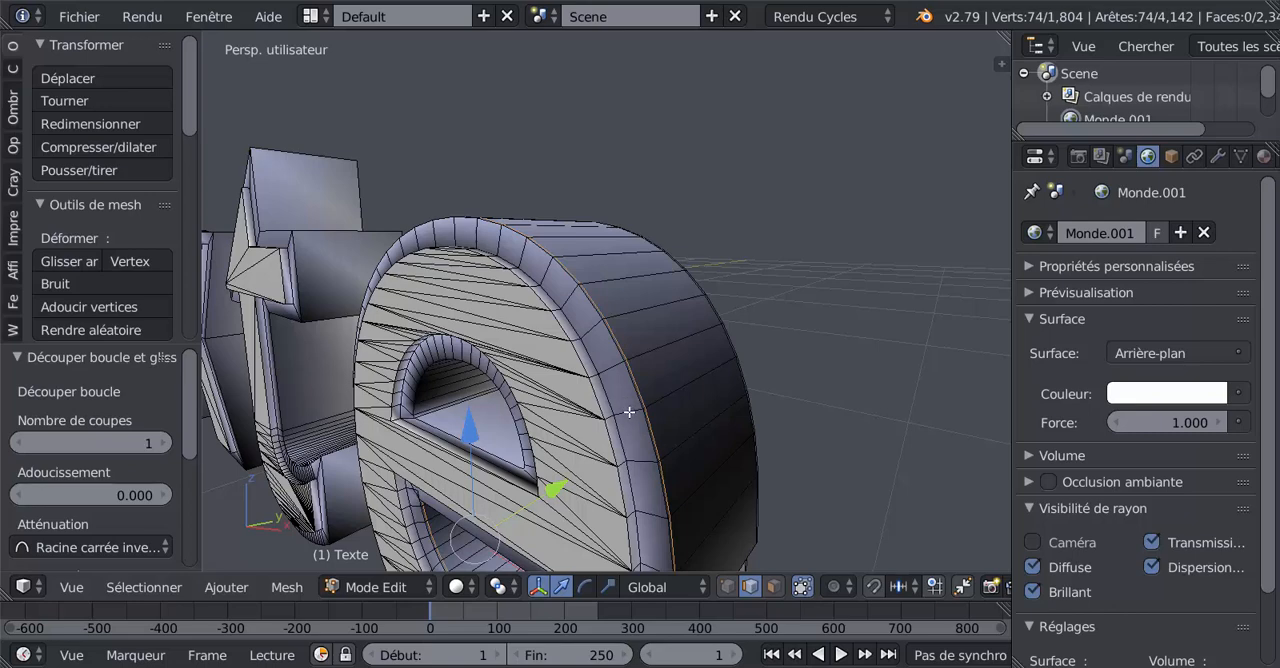
pyautogui.hotkey('ctrl', 'r')
pyautogui.click(630, 410)
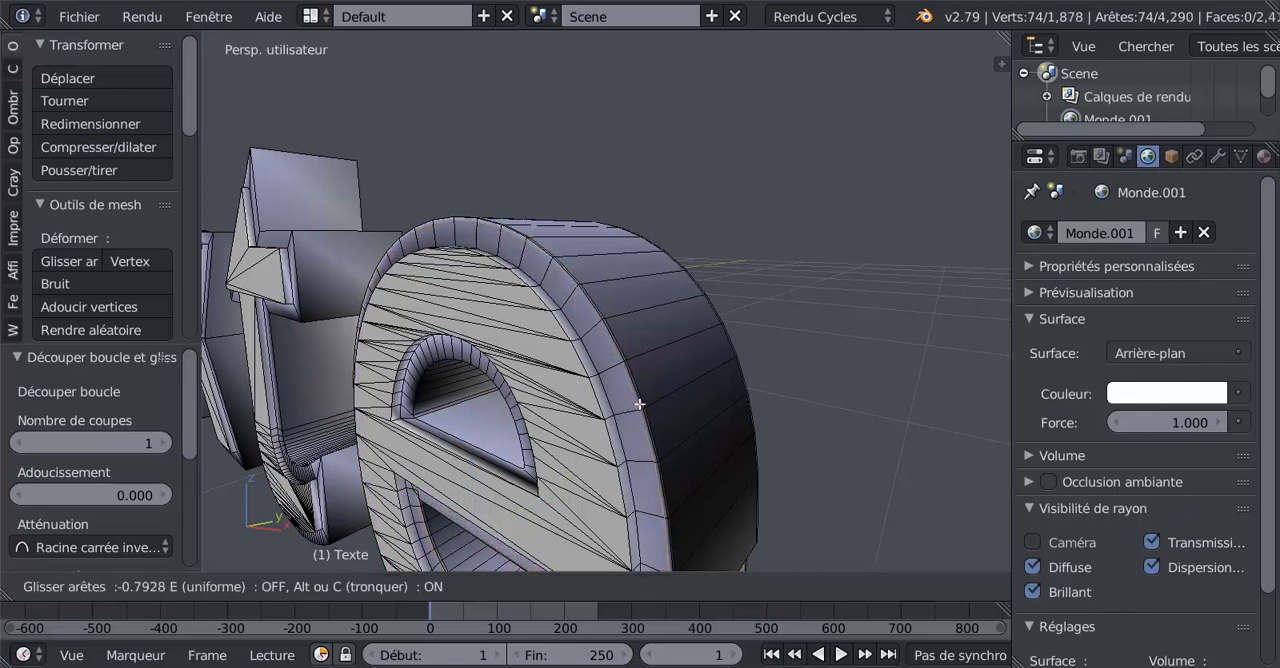
pyautogui.click(638, 405)
pyautogui.hotkey('ctrl', 'r')
pyautogui.click(633, 410)
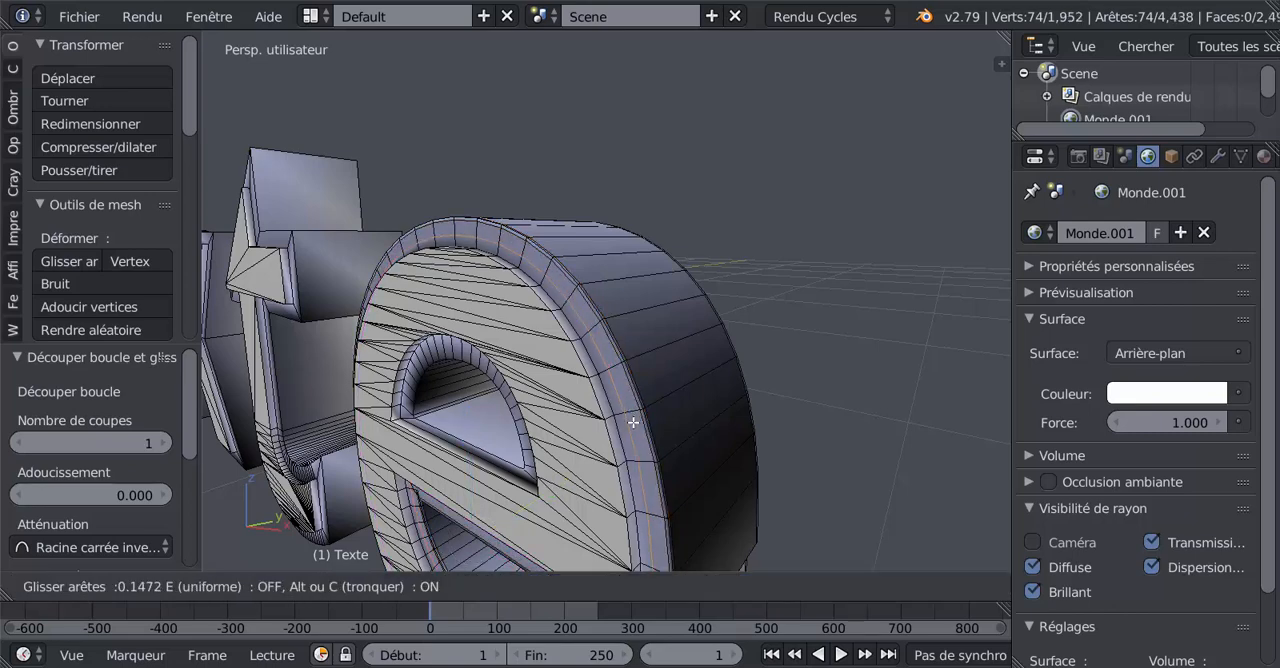
pyautogui.click(645, 437)
pyautogui.scroll(-6, 681, 441)
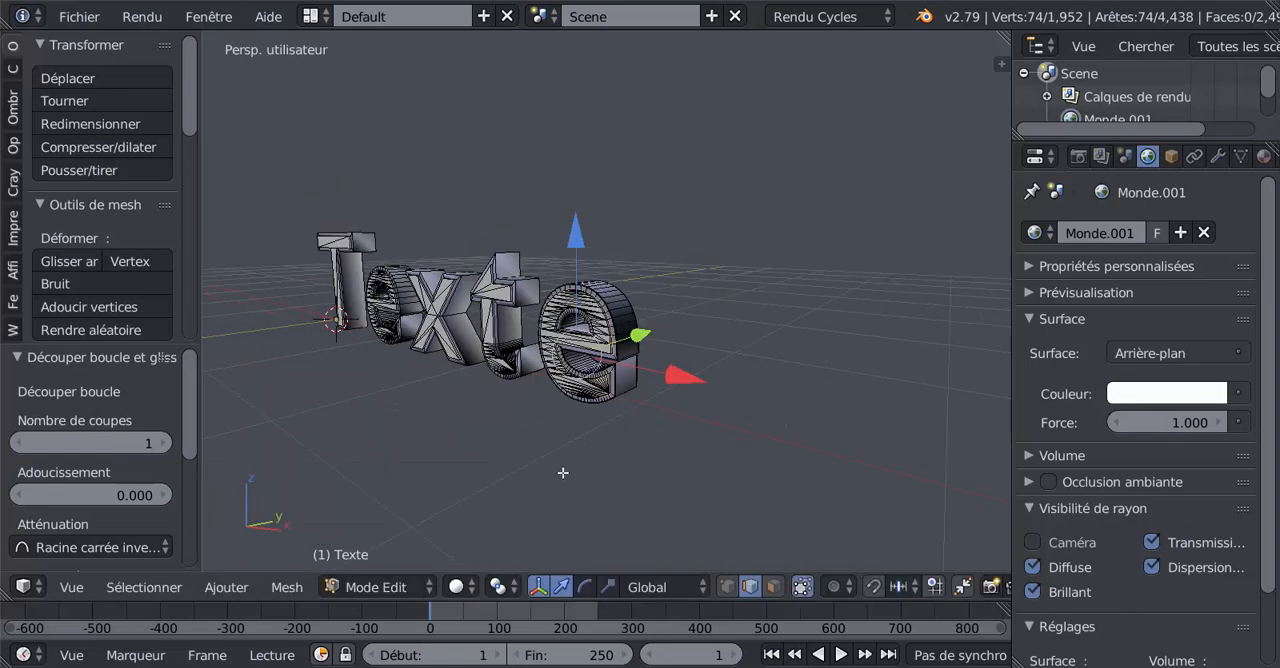
# - Select the whole mesh of the word and recalculate its normals
pyautogui.press('a')
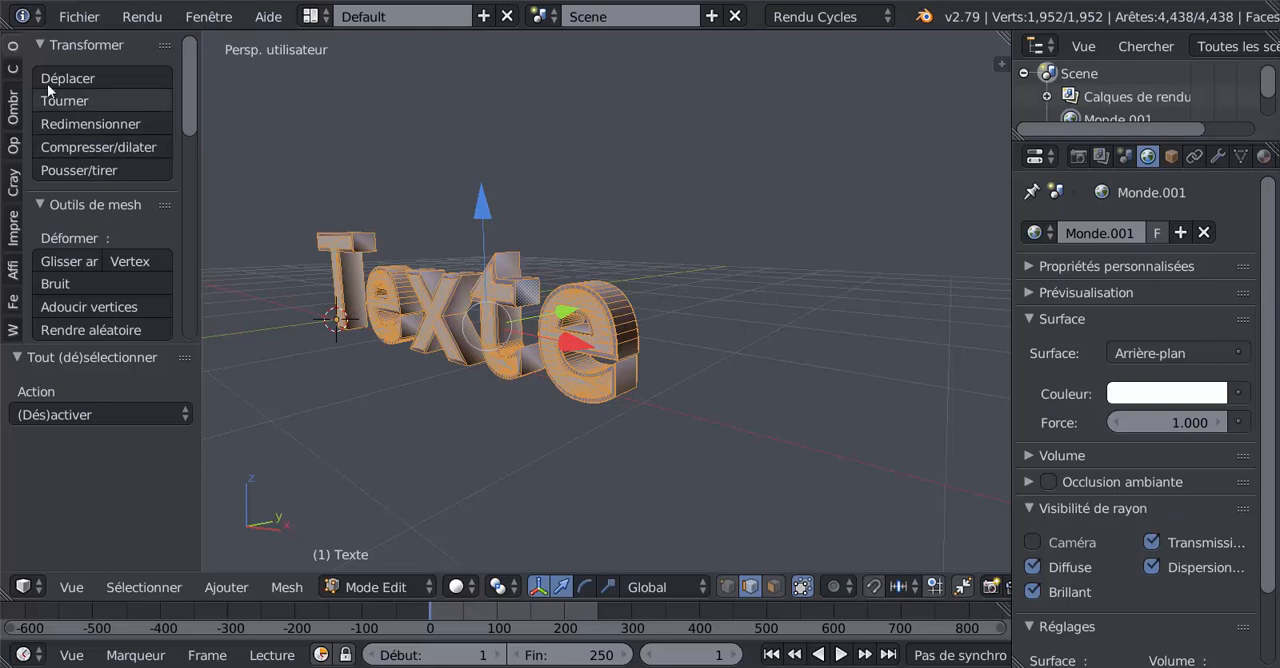
pyautogui.click(12, 105)
pyautogui.scroll(-2, 191, 222)
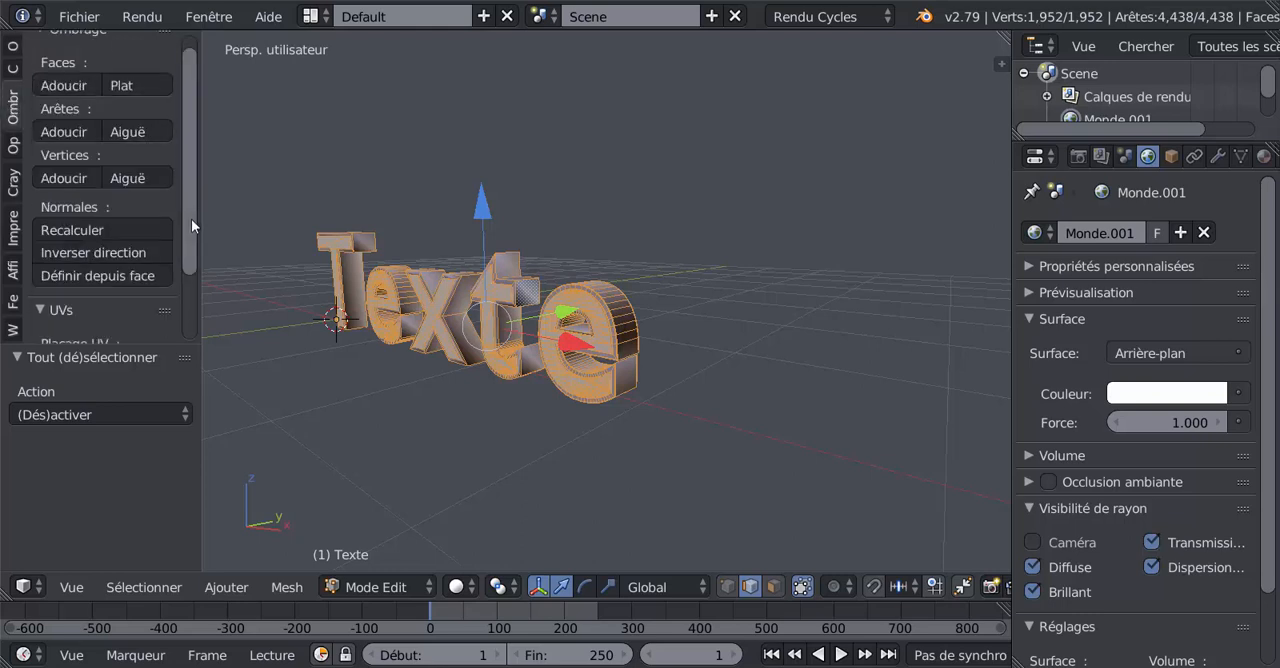
pyautogui.click(83, 205)
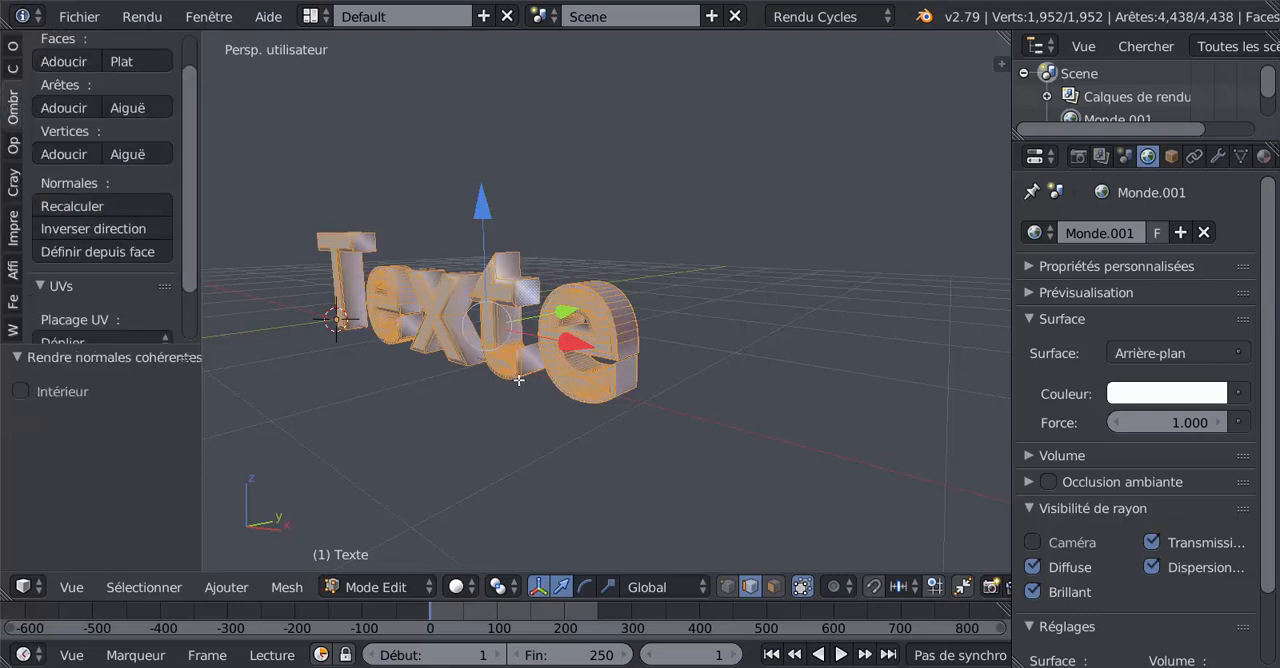
# - Examine the shading of the letters in object mode from several angles, and return to edit mode
pyautogui.scroll(1, 539, 384)
pyautogui.press('Tab')
pyautogui.scroll(1, 539, 384)
pyautogui.scroll(1, 539, 379)
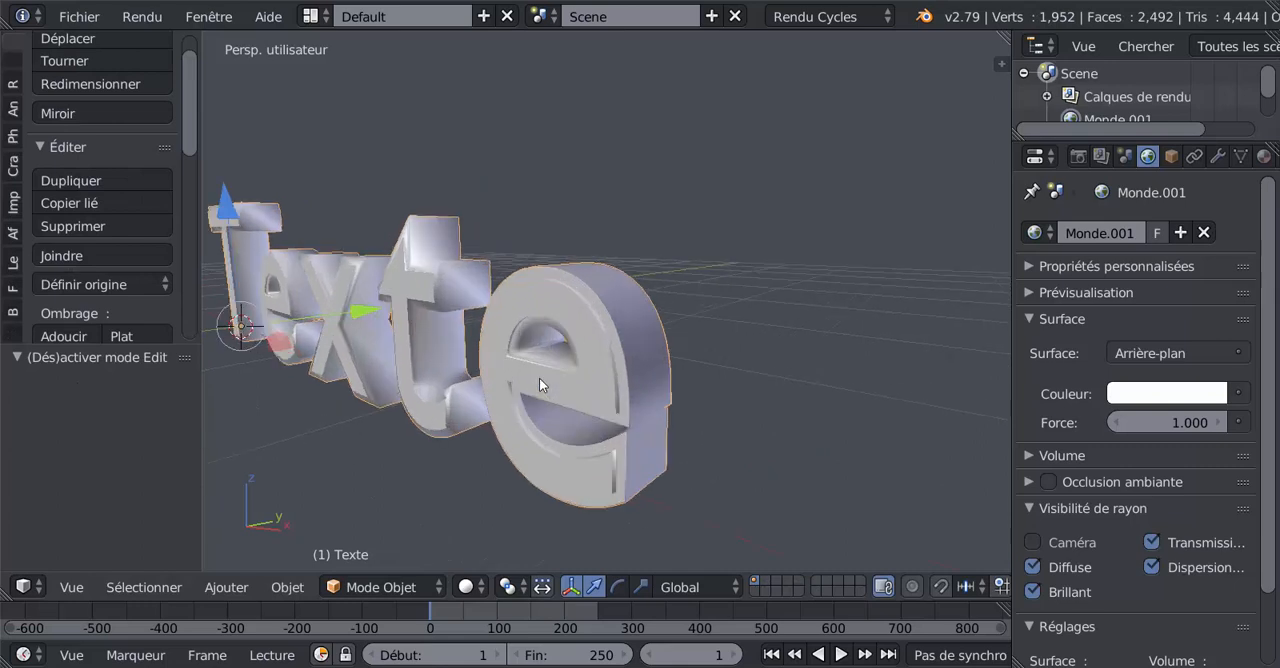
pyautogui.moveTo(580, 388); pyautogui.dragTo(738, 398, button='middle')
pyautogui.press('Tab')
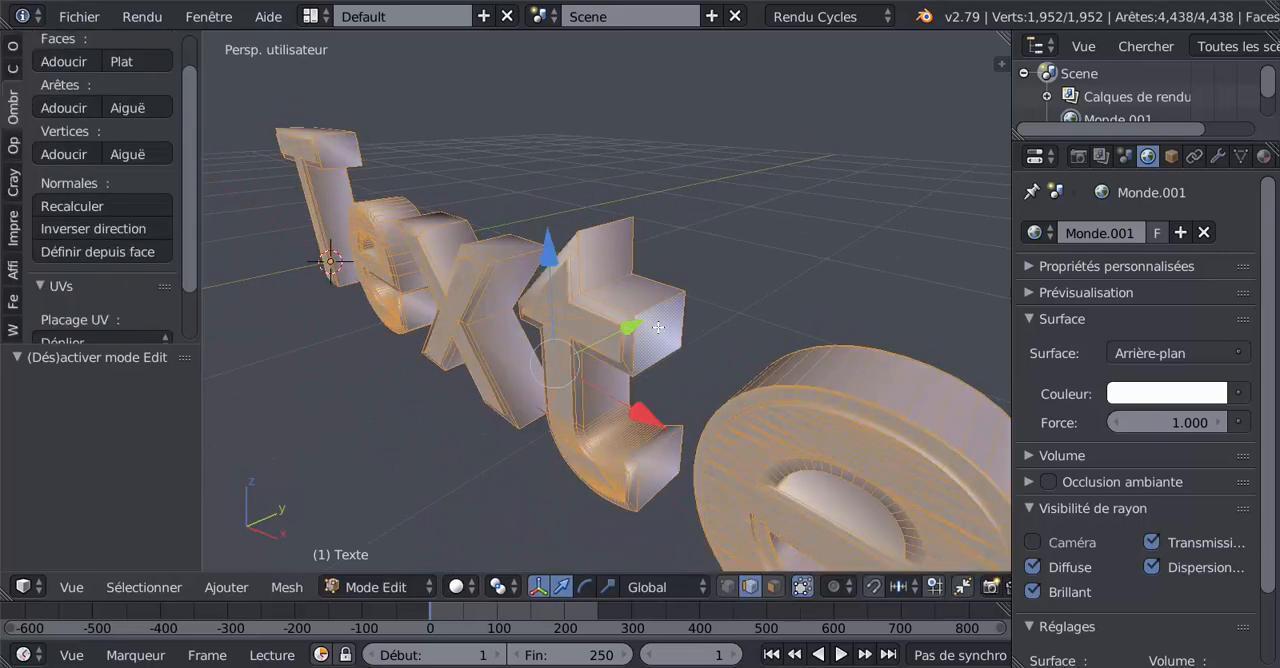
# - Add two loop cuts around the outer side of the lowercase t, one close to the back edge and one close to the front edge
pyautogui.moveTo(658, 327); pyautogui.dragTo(673, 316, button='middle')
pyautogui.press('Tab')
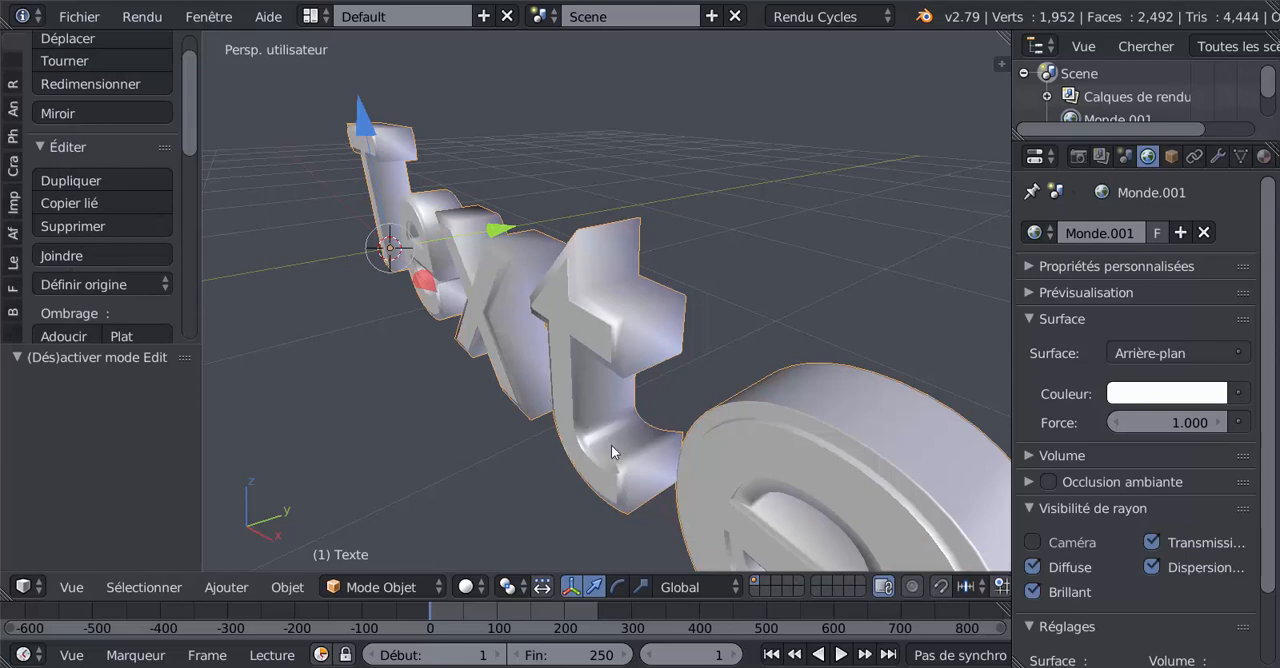
pyautogui.moveTo(594, 346); pyautogui.dragTo(619, 338, button='middle')
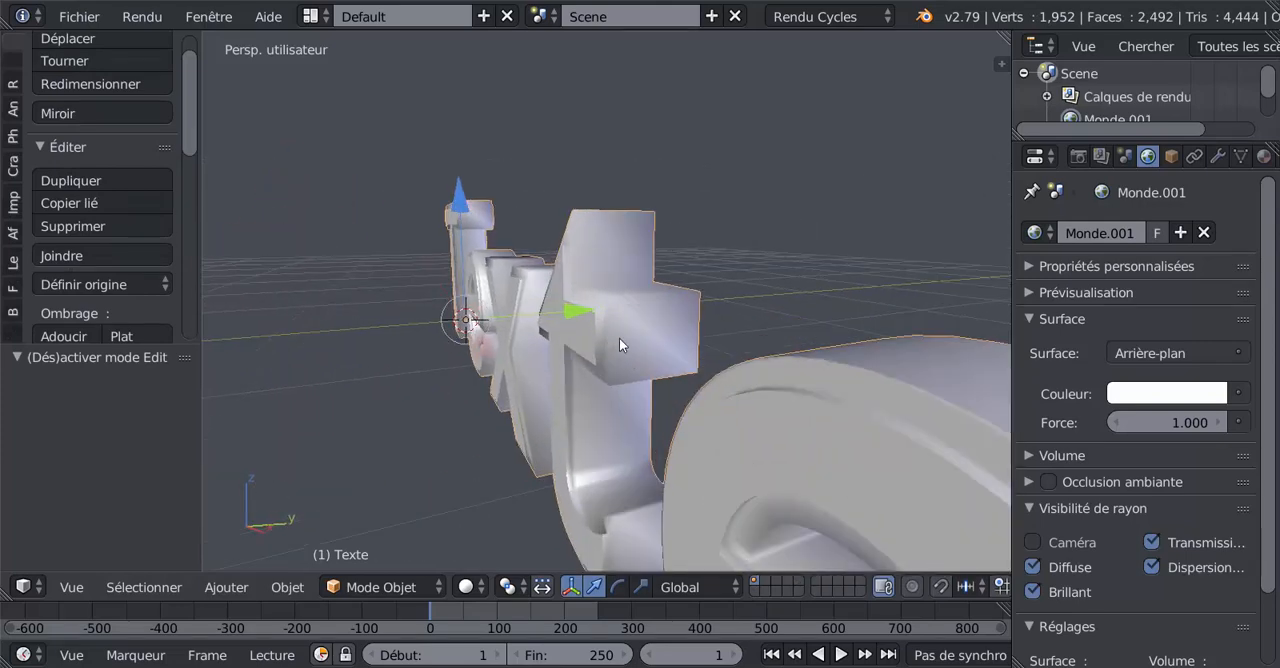
pyautogui.press('Tab')
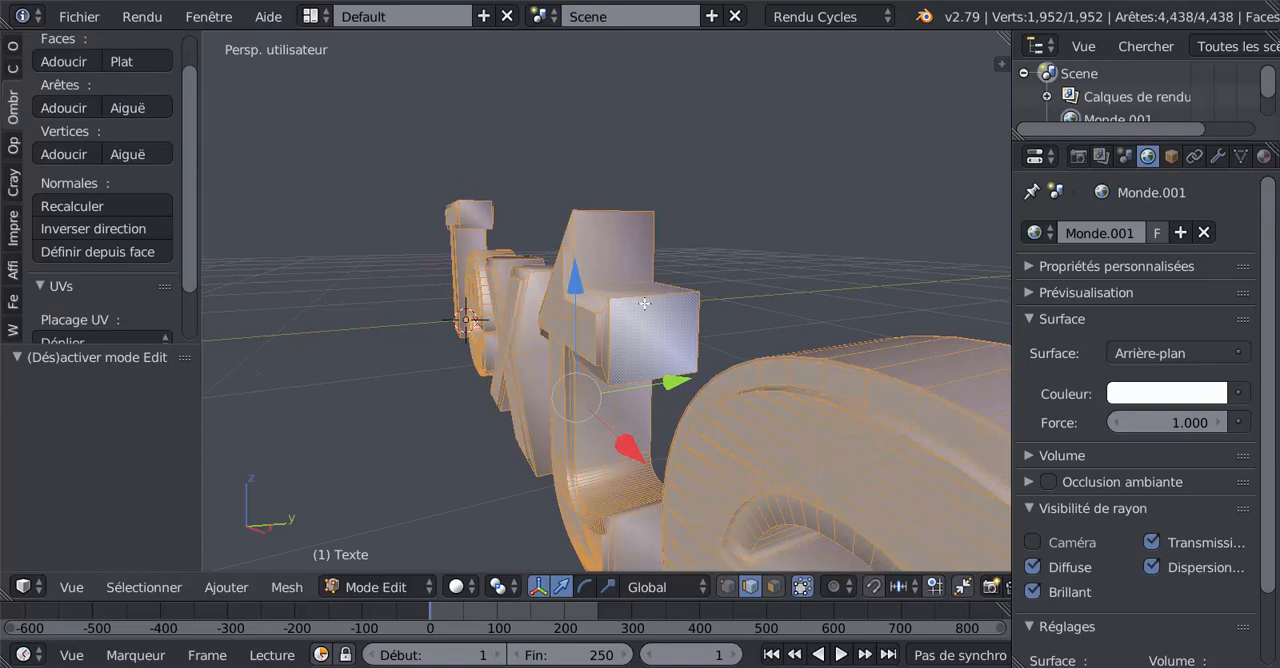
pyautogui.hotkey('ctrl', 'r')
pyautogui.click(645, 303)
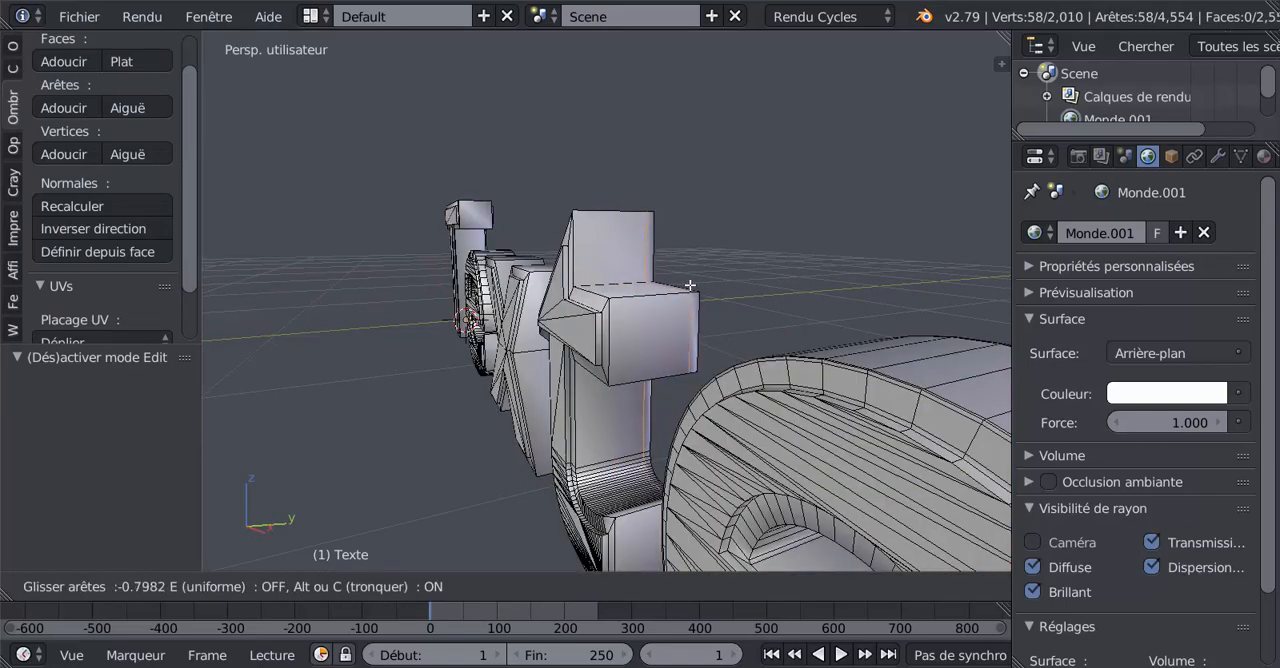
pyautogui.click(677, 293)
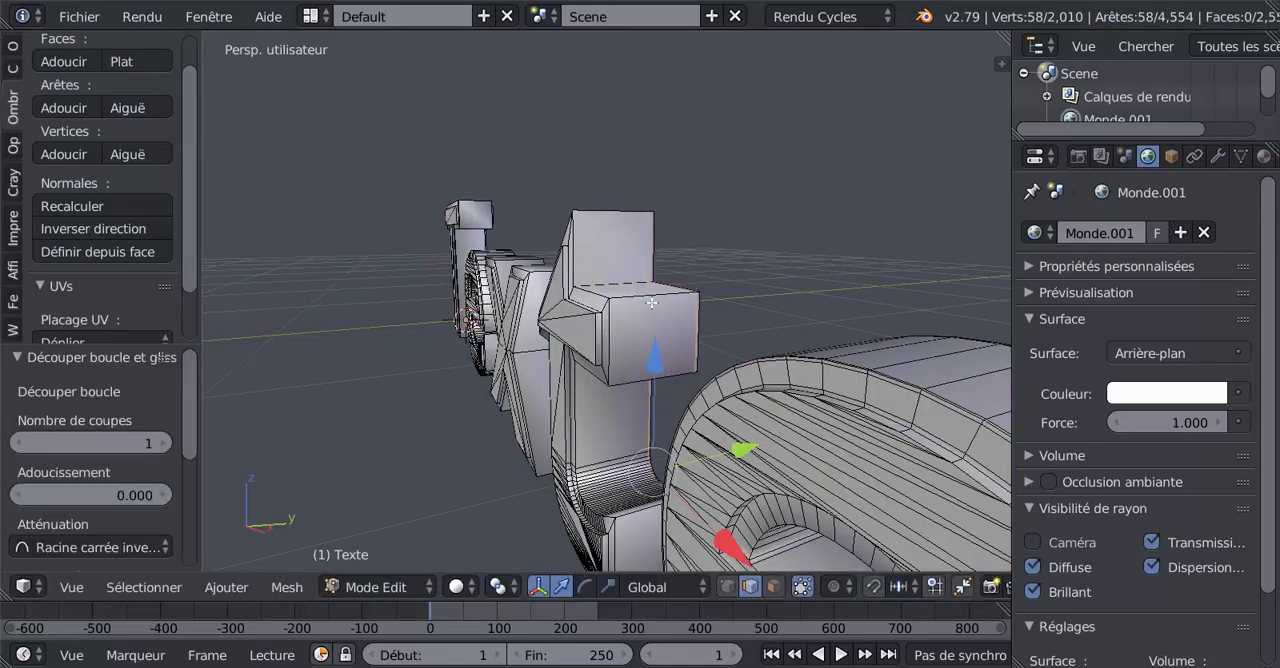
pyautogui.hotkey('ctrl', 'r')
pyautogui.click(640, 322)
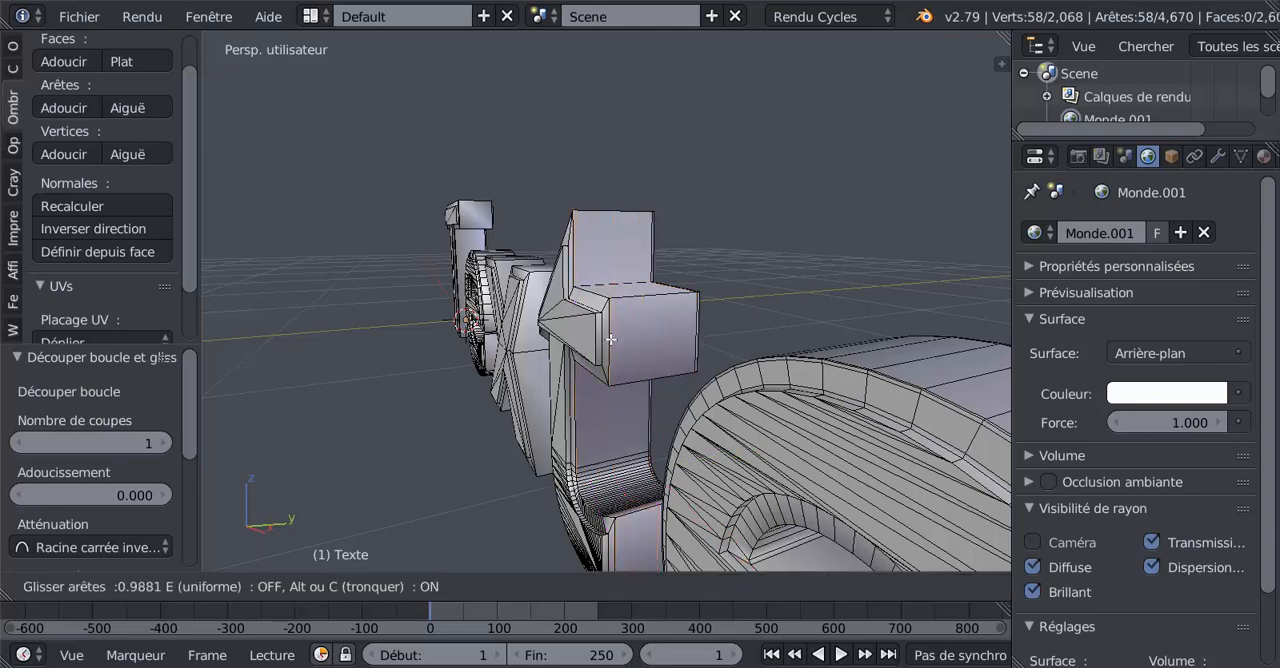
pyautogui.click(614, 341)
# - Add two loop cuts around the outer side of the x, one close to its back edge and one close to its front edge
pyautogui.moveTo(614, 341); pyautogui.dragTo(681, 363, button='middle')
pyautogui.hotkey('ctrl', 'r')
pyautogui.click(510, 262)
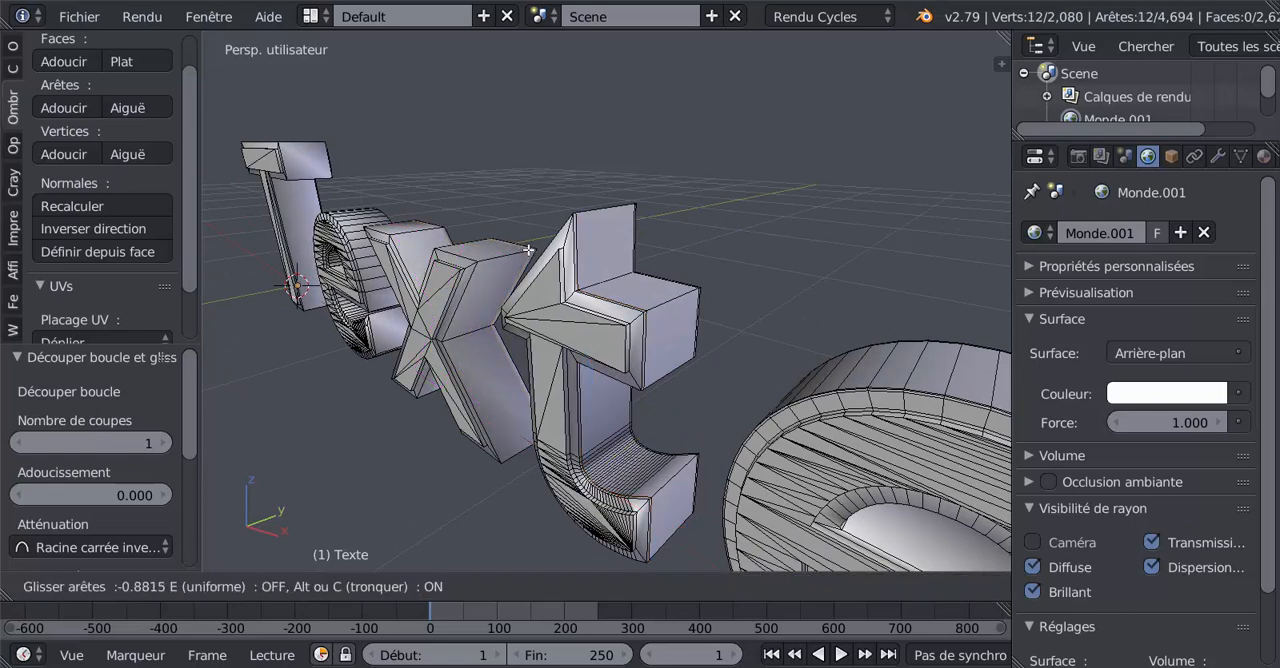
pyautogui.click(528, 250)
pyautogui.hotkey('ctrl', 'r')
pyautogui.click(505, 262)
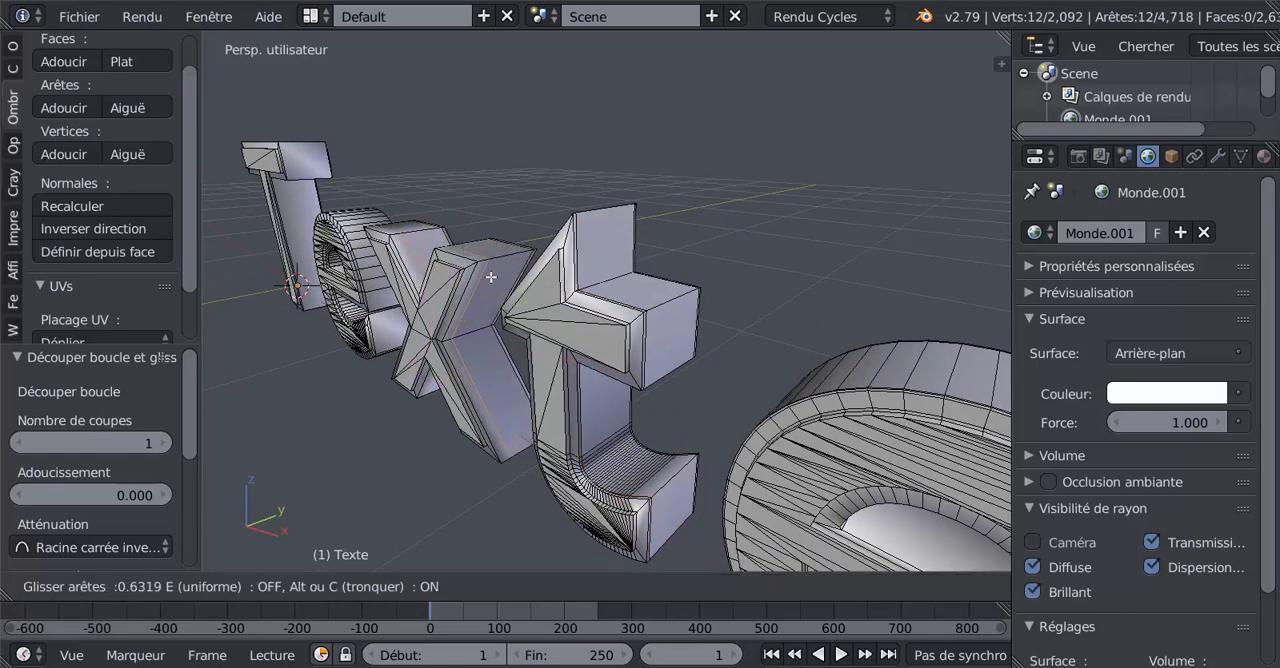
pyautogui.click(487, 286)
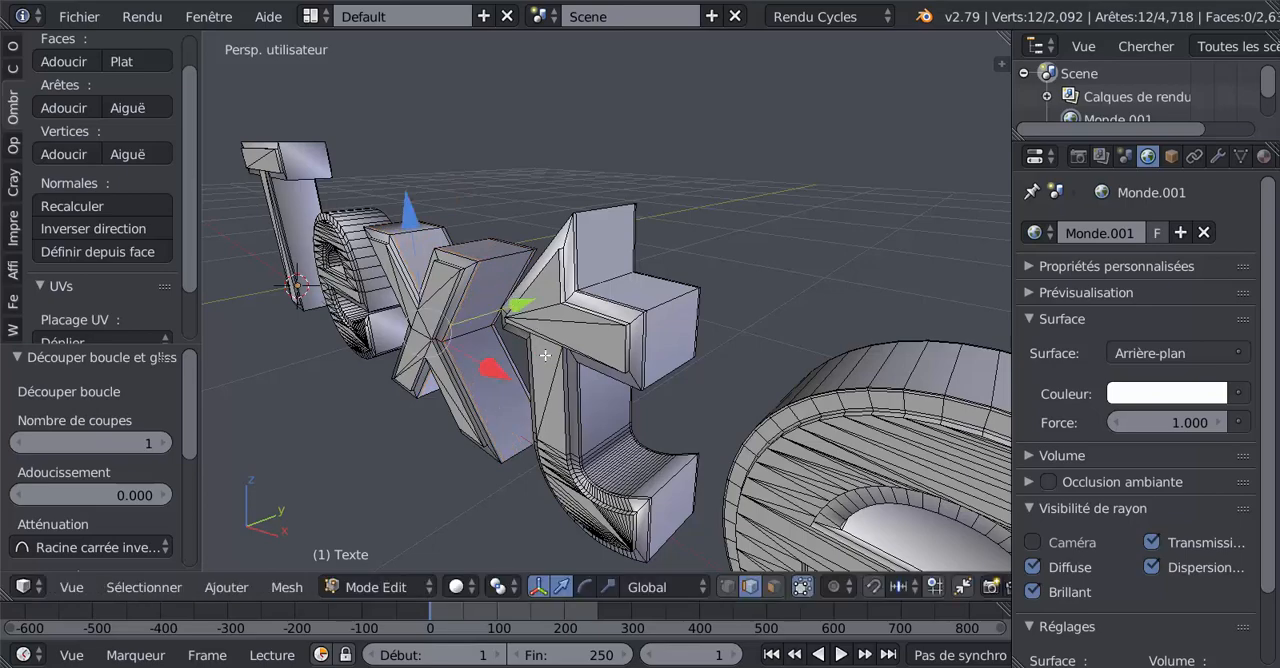
# - Add two loop cuts along the lowercase t's front raised border, one close to its outer edge and one close to its inner edge
pyautogui.moveTo(584, 376); pyautogui.dragTo(734, 300, button='middle')
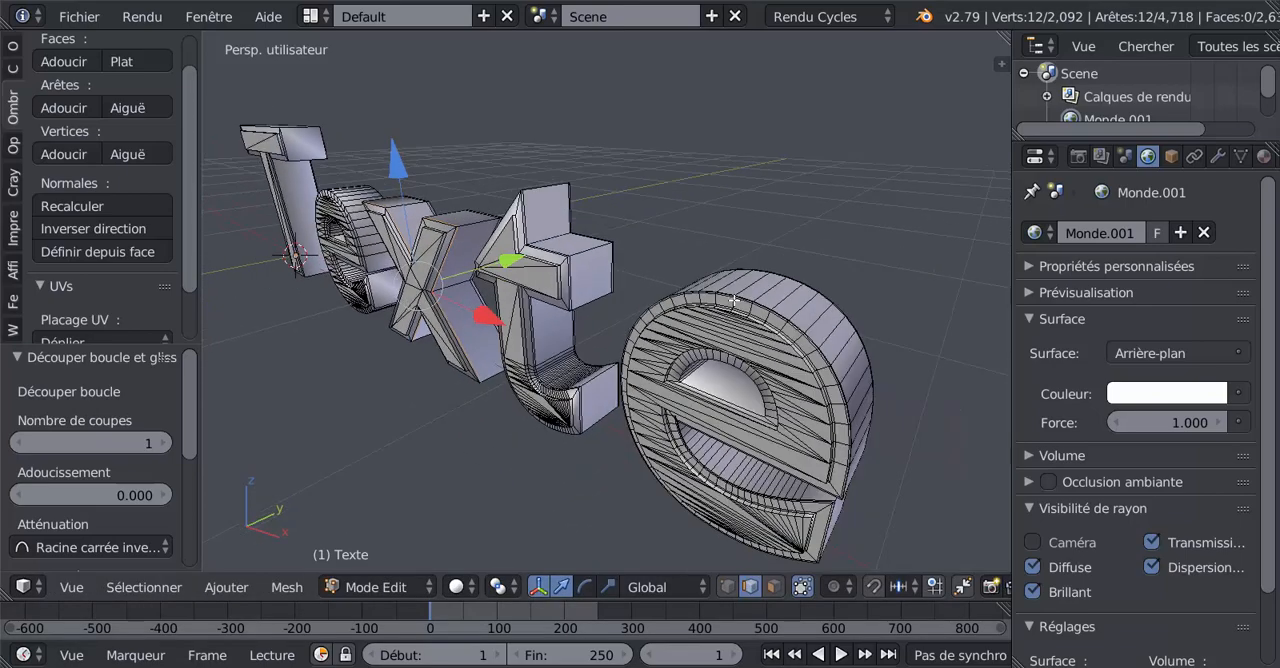
pyautogui.press('Tab')
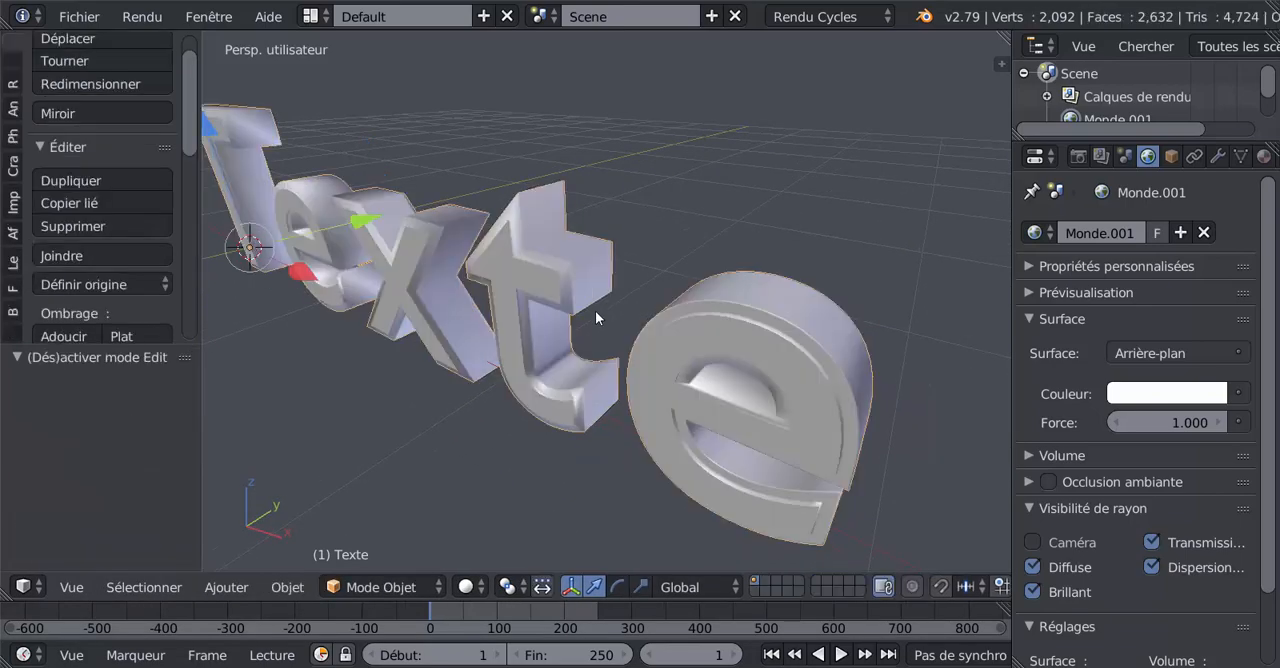
pyautogui.moveTo(595, 310); pyautogui.dragTo(566, 234, button='middle')
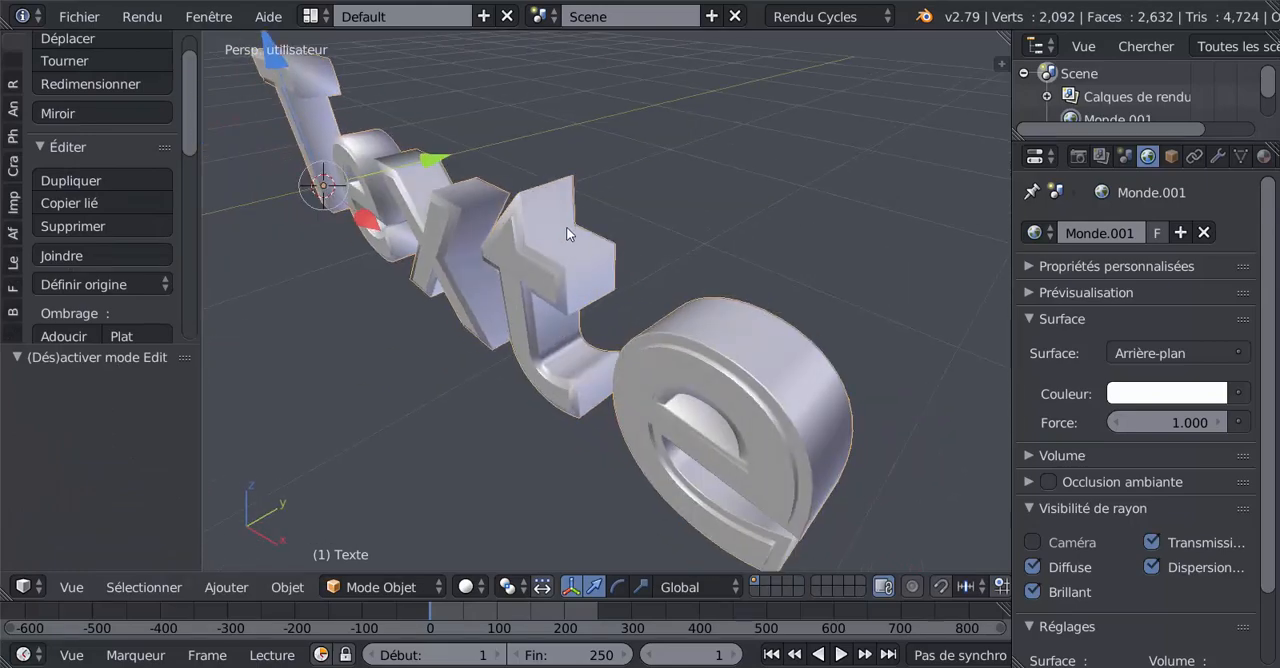
pyautogui.press('Tab')
pyautogui.moveTo(530, 338); pyautogui.dragTo(657, 303, button='middle')
pyautogui.scroll(2, 540, 300)
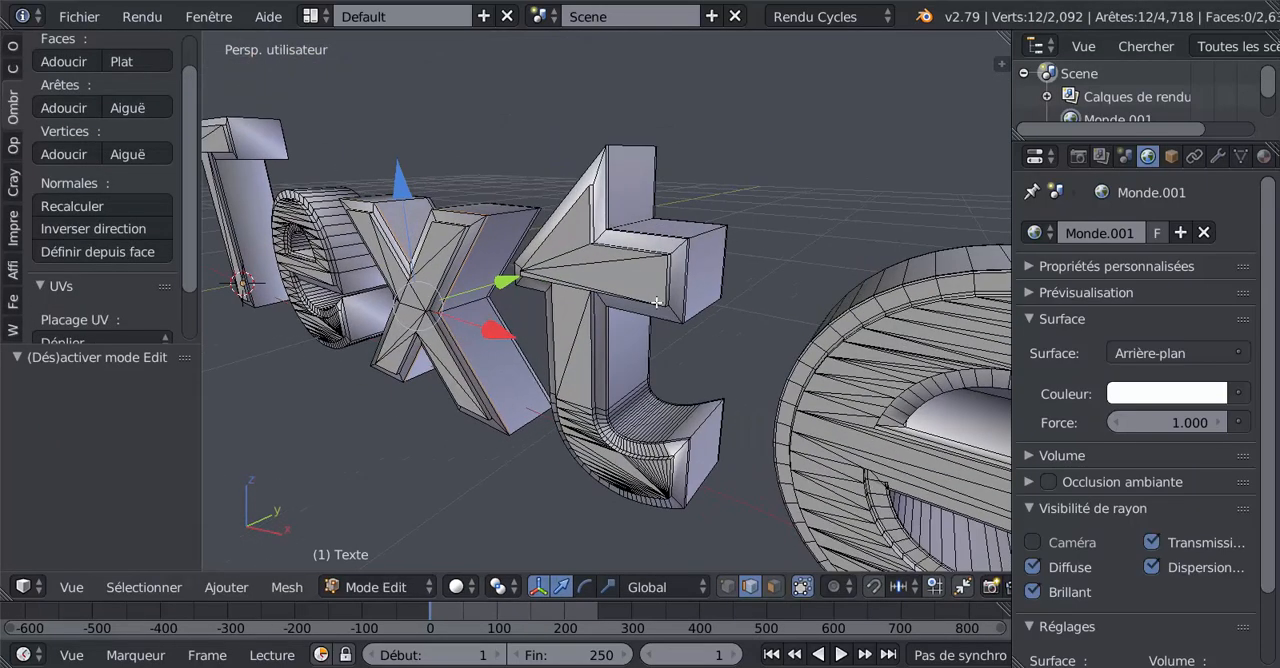
pyautogui.scroll(2, 670, 289)
pyautogui.hotkey('ctrl', 'r')
pyautogui.click(715, 222)
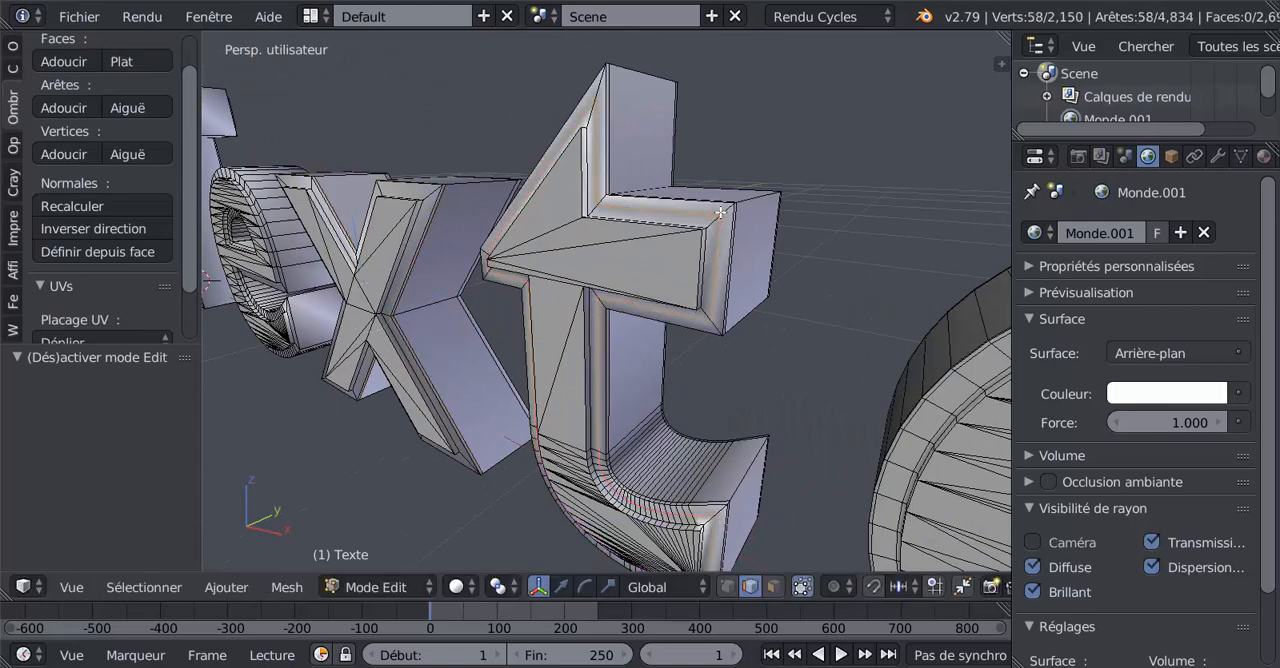
pyautogui.click(721, 210)
pyautogui.hotkey('ctrl', 'r')
pyautogui.click(718, 219)
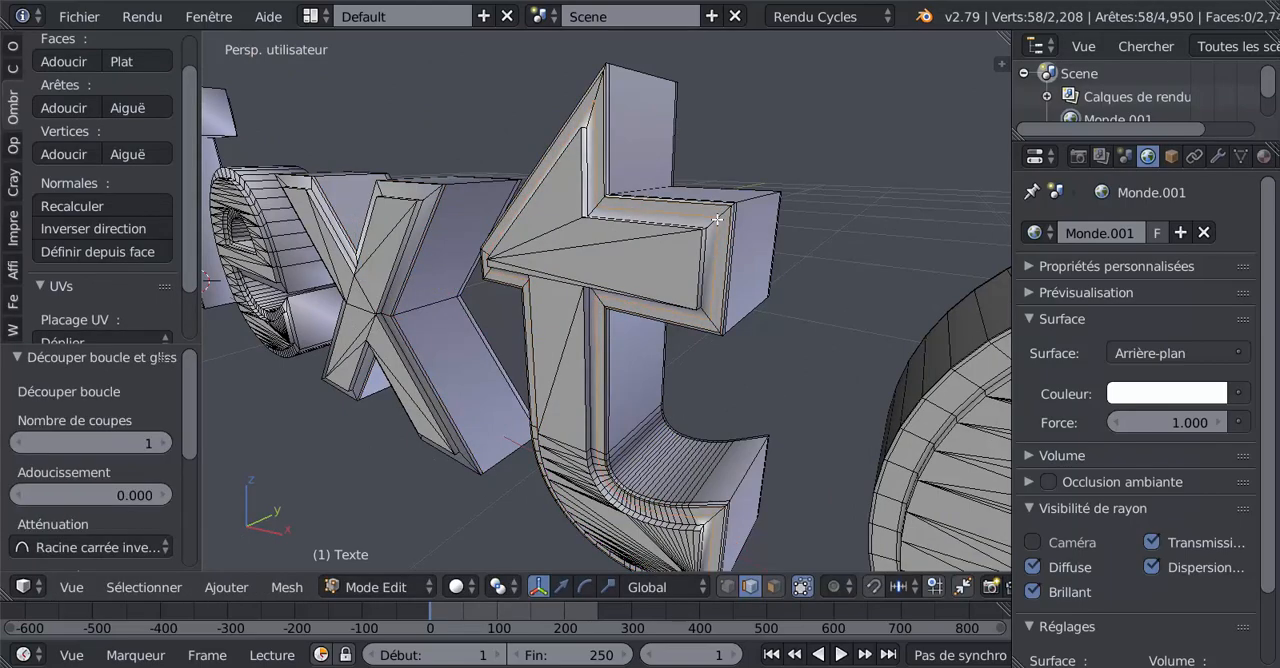
pyautogui.click(710, 229)
# - Add two loop cuts along the raised border on the back of the lowercase t, near its outer and inner edges
pyautogui.moveTo(710, 229); pyautogui.dragTo(516, 270, button='middle')
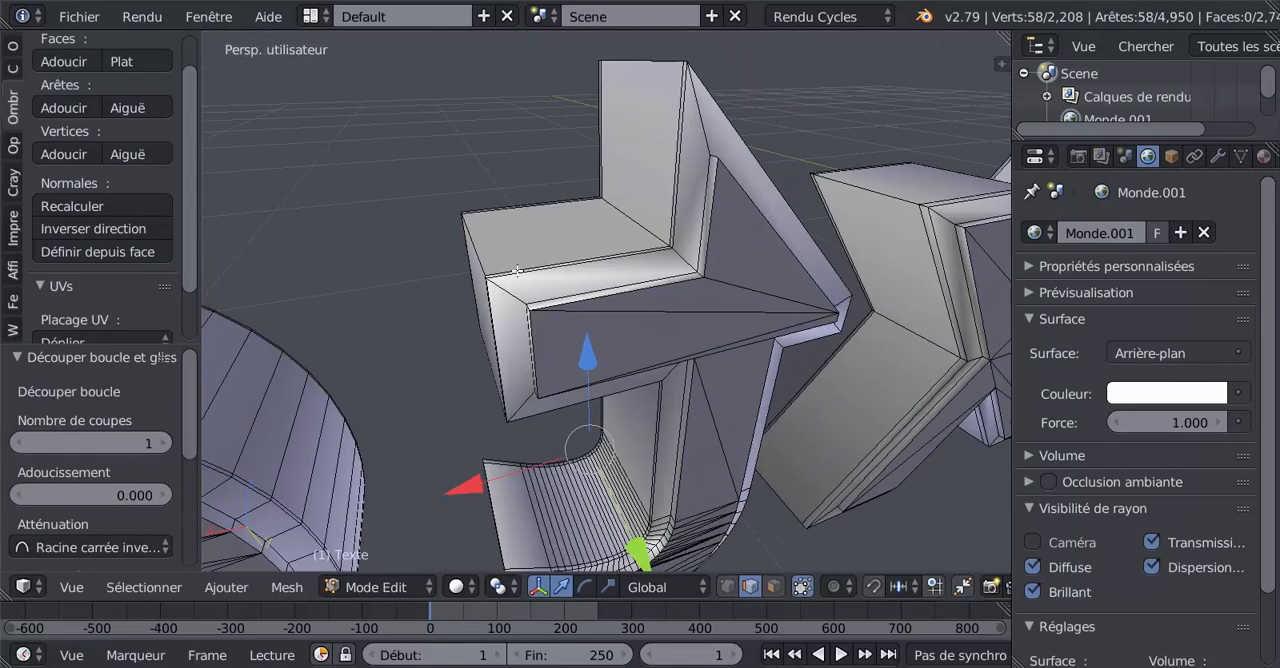
pyautogui.hotkey('ctrl', 'r')
pyautogui.click(687, 242)
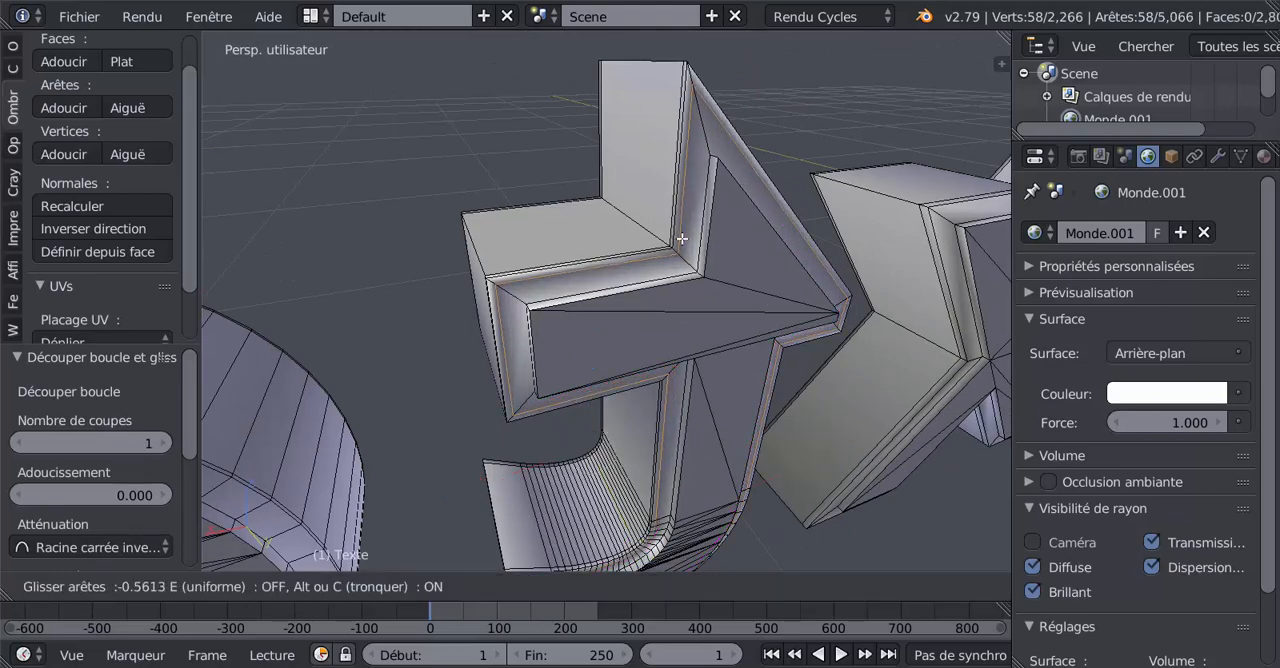
pyautogui.click(682, 233)
pyautogui.hotkey('ctrl', 'r')
pyautogui.click(683, 245)
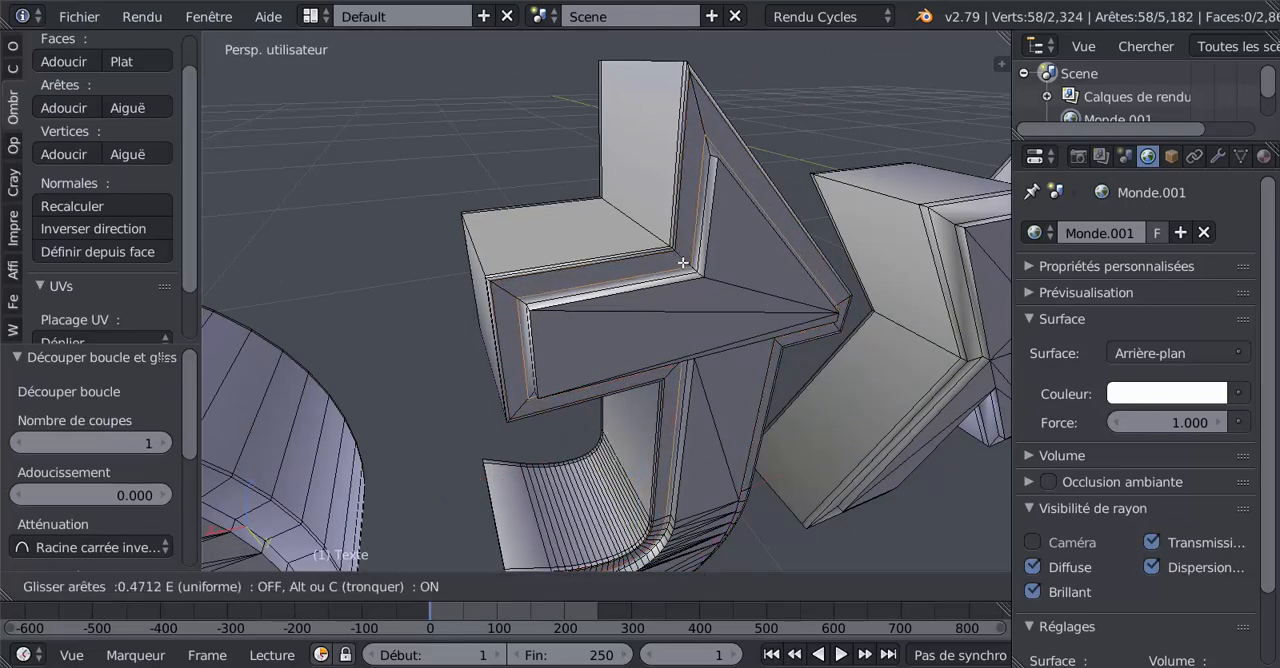
pyautogui.click(683, 268)
# - Switch to object mode and set the viewport shading to Matériau
pyautogui.scroll(-4, 606, 314)
pyautogui.moveTo(570, 330)
pyautogui.mouseDown(button='middle')
pyautogui.moveTo(603, 342)
pyautogui.moveTo(793, 318)
pyautogui.moveTo(741, 312)
pyautogui.moveTo(707, 268)
pyautogui.moveTo(740, 266)
pyautogui.moveTo(699, 283)
pyautogui.mouseUp(button='middle')
pyautogui.press('Tab')
pyautogui.click(466, 590)
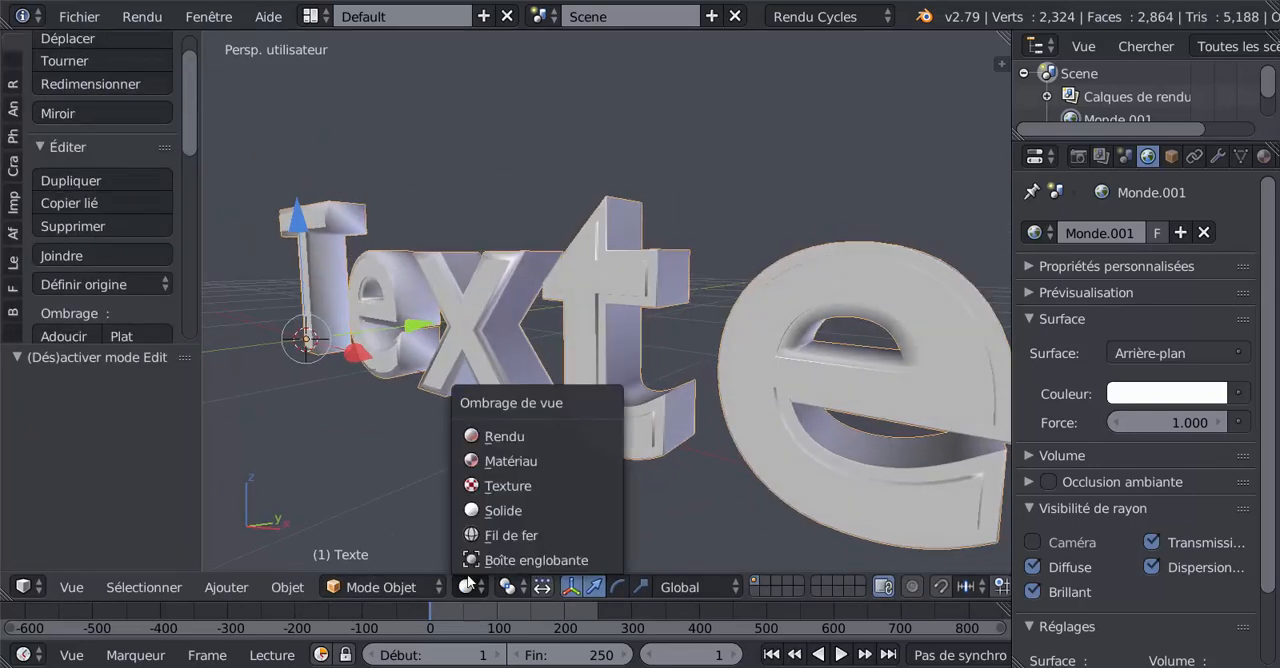
pyautogui.click(487, 456)
pyautogui.moveTo(552, 440); pyautogui.dragTo(604, 212, button='middle')
# - Return to edit mode and add two more loop cuts around the x's outer side, towards its back and front edges
pyautogui.press('Tab')
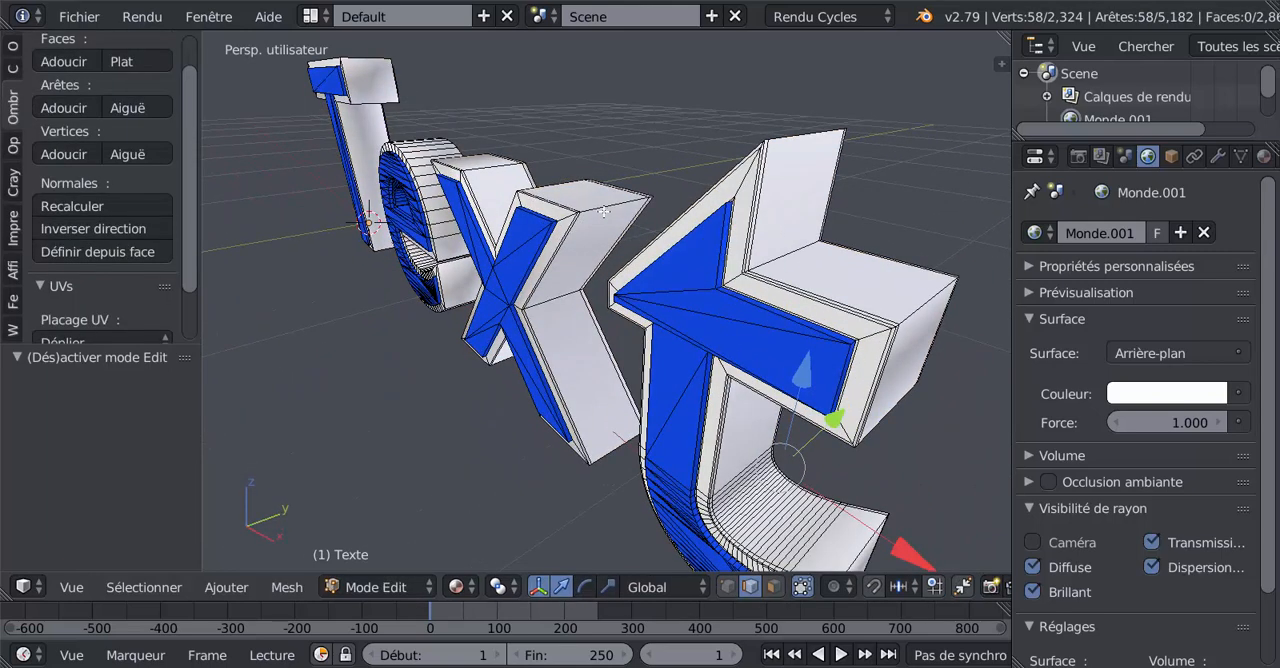
pyautogui.hotkey('ctrl', 'r')
pyautogui.click(605, 210)
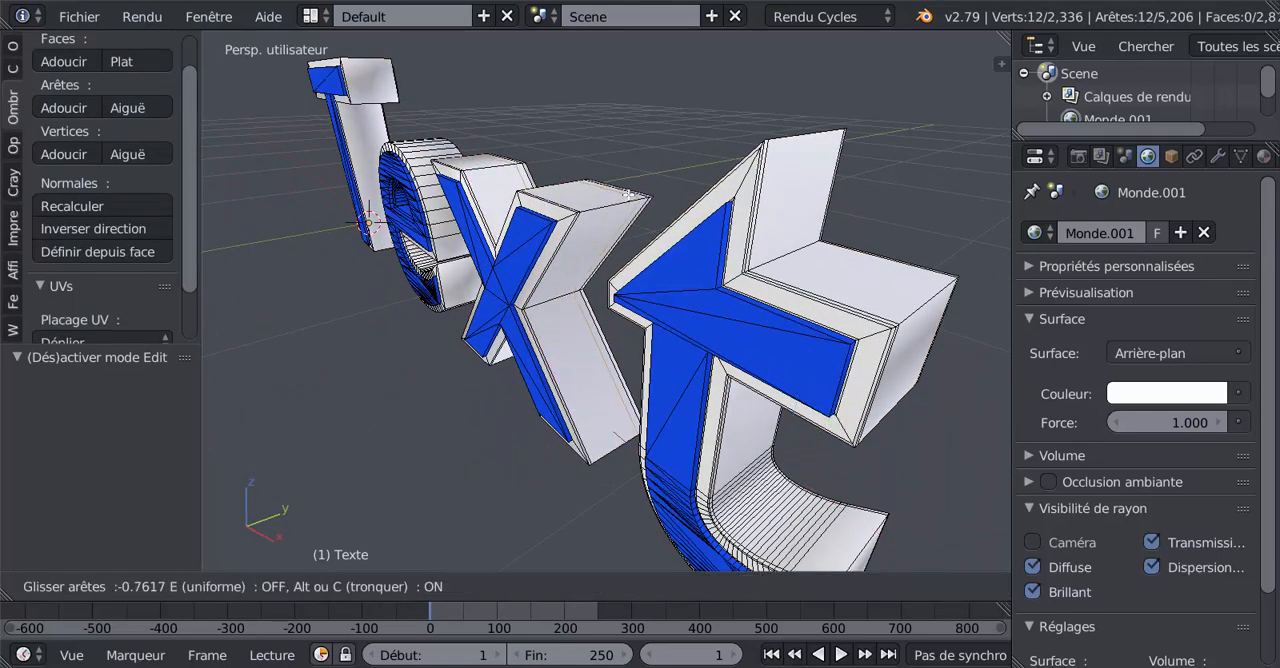
pyautogui.click(630, 193)
pyautogui.hotkey('ctrl', 'r')
pyautogui.click(578, 226)
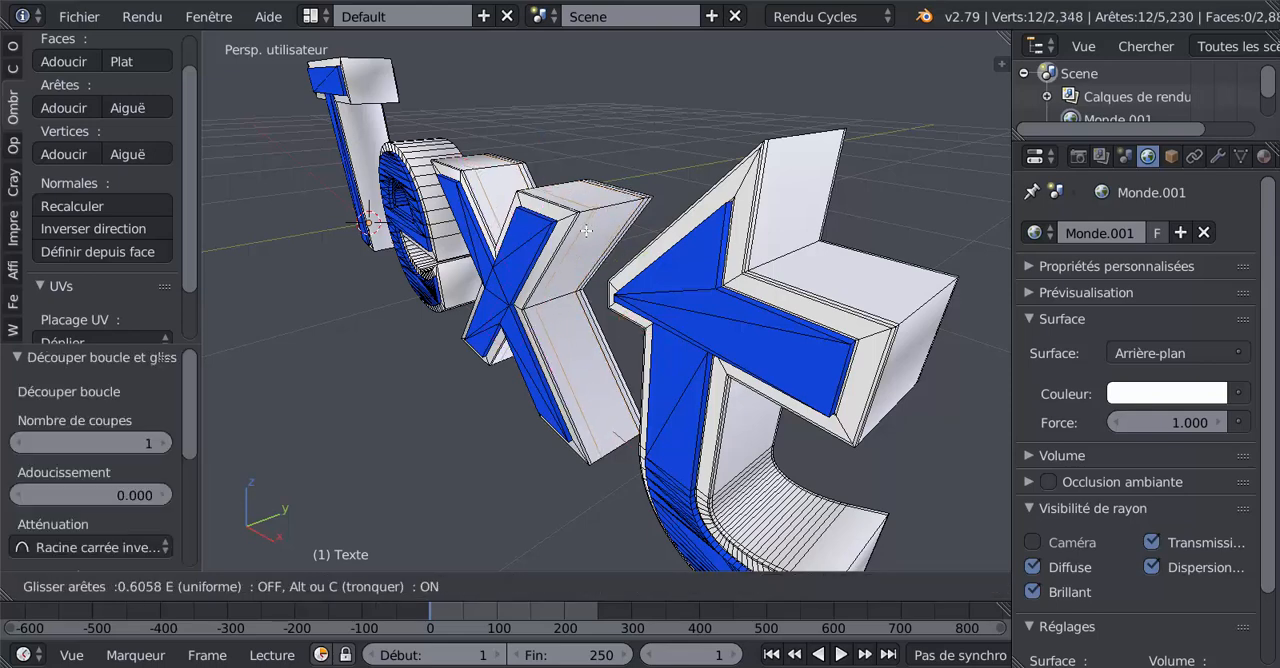
pyautogui.click(490, 188)
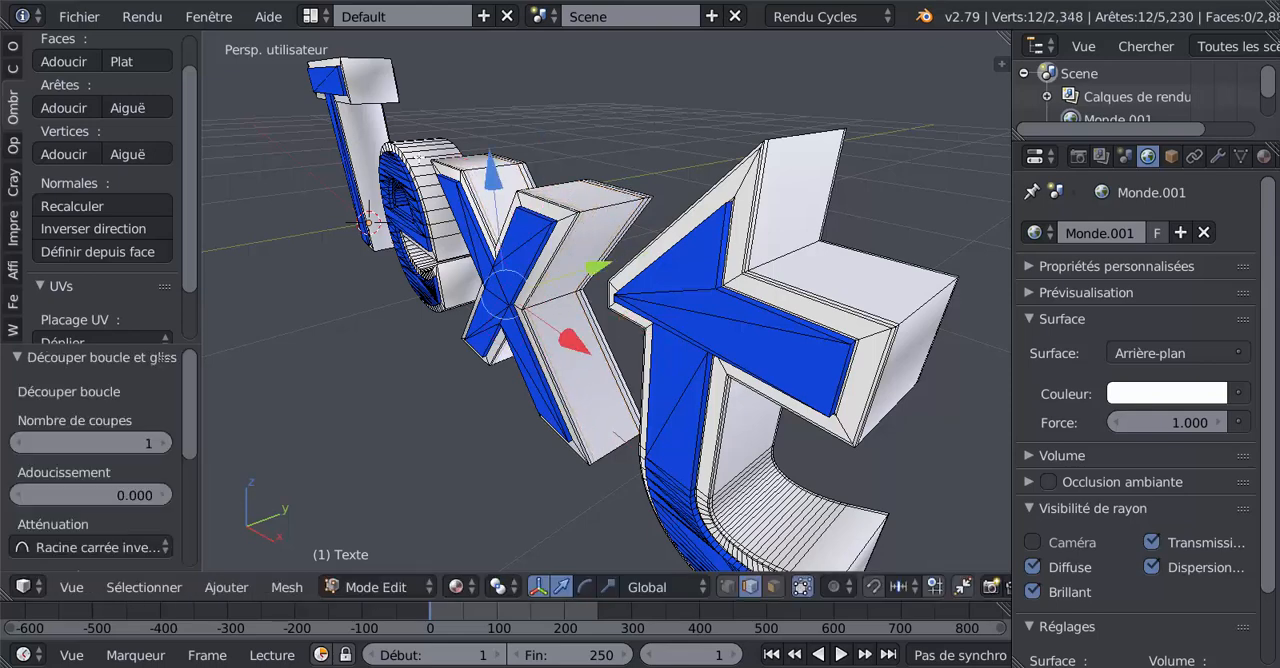
# - Add two loop cuts around the outer side of the first e, one close to the back edge and one close to the front edge
pyautogui.moveTo(675, 453); pyautogui.dragTo(543, 265, button='middle')
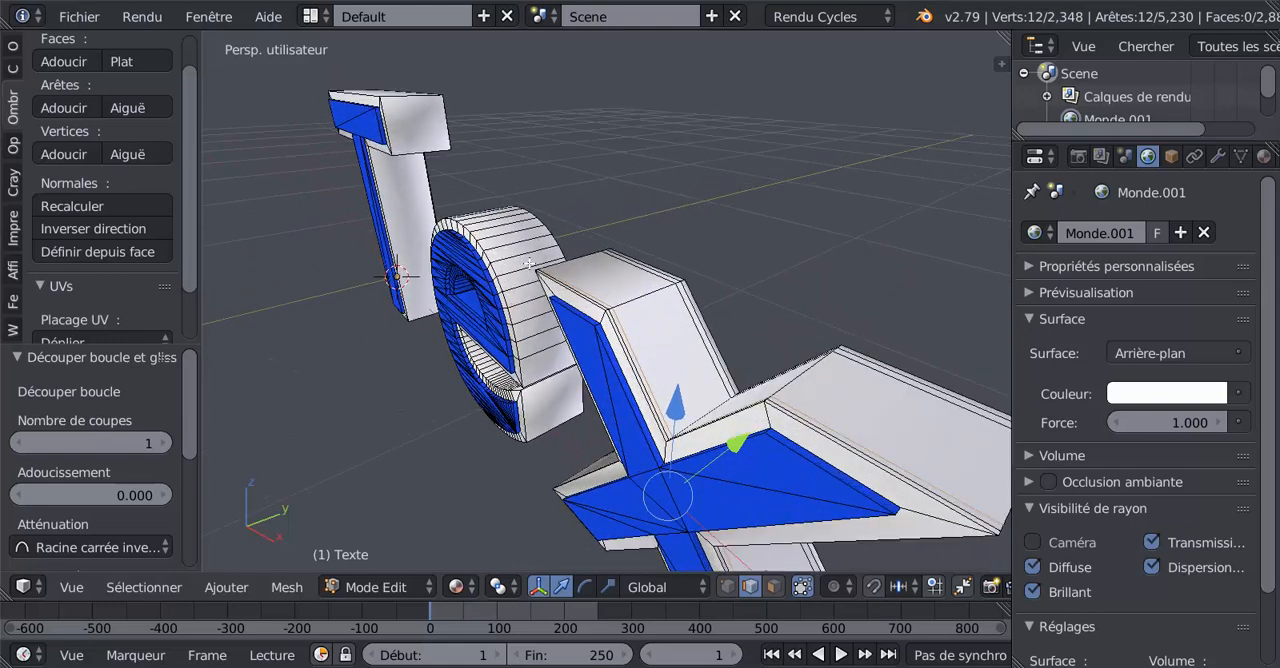
pyautogui.hotkey('ctrl', 'r')
pyautogui.click(530, 262)
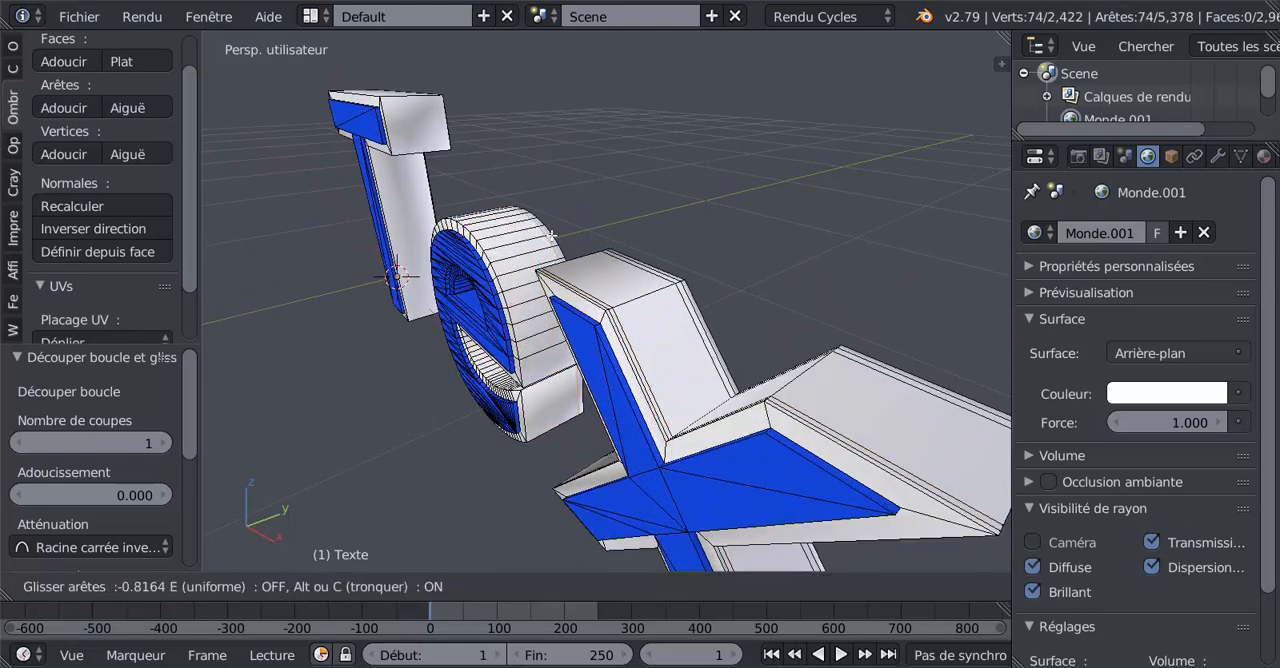
pyautogui.click(552, 234)
pyautogui.hotkey('ctrl', 'r')
pyautogui.click(515, 265)
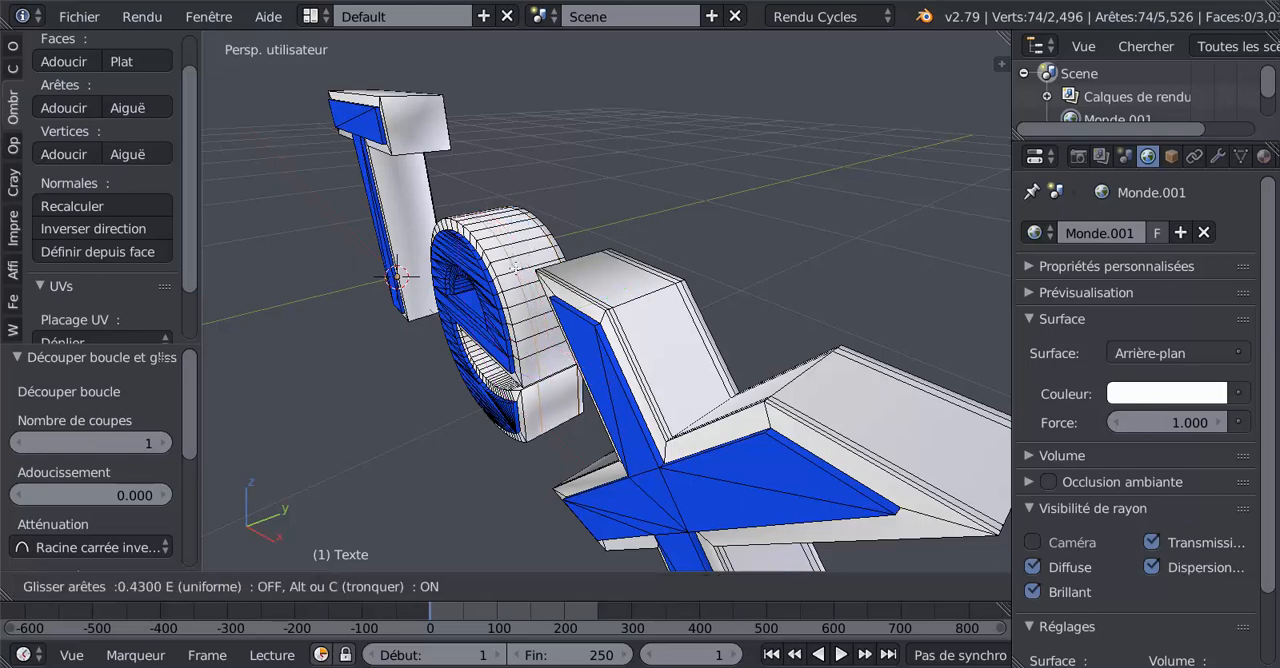
pyautogui.click(454, 176)
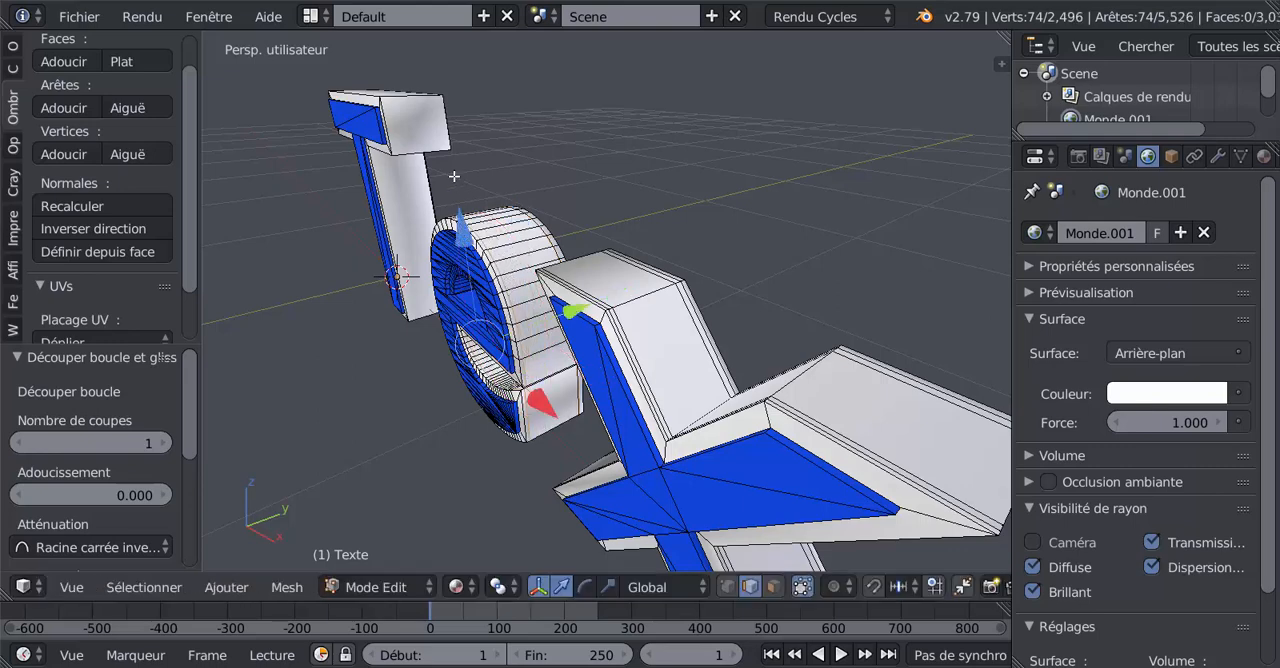
# - Add two loop cuts around the outer side of the capital T, one close to the back edge and one close to the front edge
pyautogui.hotkey('ctrl', 'r')
pyautogui.click(420, 110)
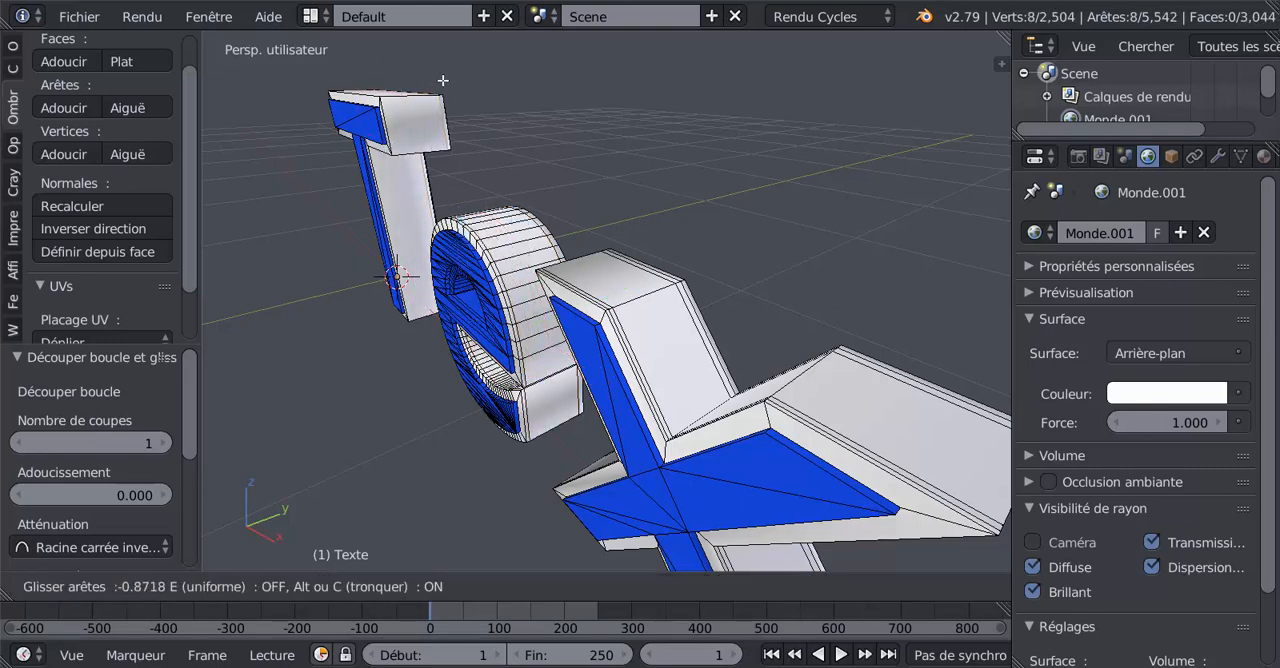
pyautogui.click(424, 93)
pyautogui.hotkey('ctrl', 'r')
pyautogui.click(402, 120)
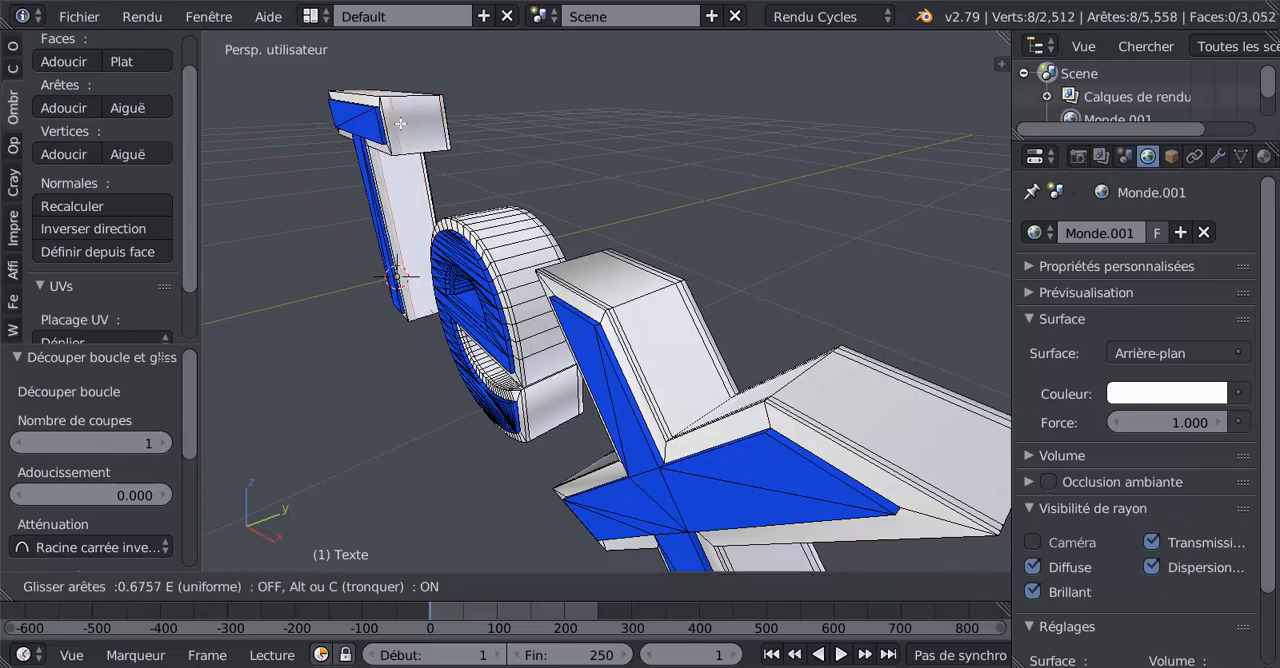
pyautogui.click(399, 129)
# - Add two loop cuts along the capital T's front raised border, one close to its outer edge and one close to its inner edge
pyautogui.moveTo(430, 212); pyautogui.dragTo(569, 195, button='middle')
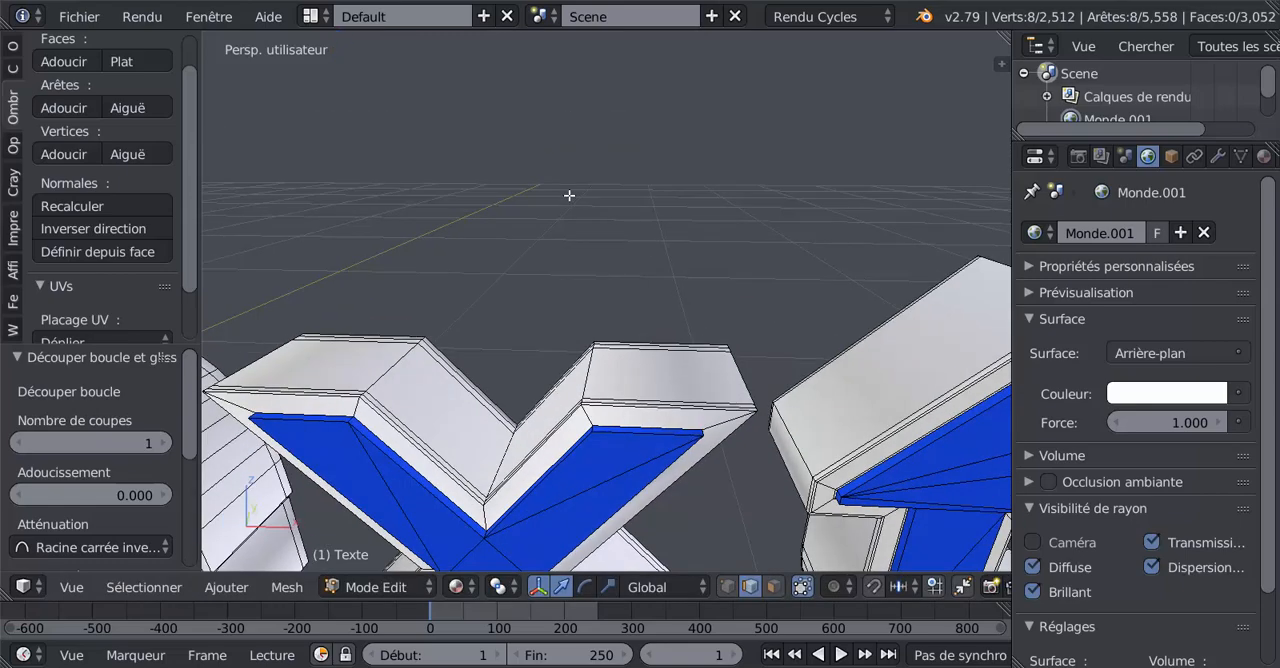
pyautogui.scroll(-2, 569, 195)
pyautogui.keyDown('shift'); pyautogui.moveTo(650, 285); pyautogui.dragTo(863, 254, button='middle'); pyautogui.keyUp('shift')
pyautogui.scroll(-2, 520, 362)
pyautogui.keyDown('shift'); pyautogui.moveTo(625, 359); pyautogui.dragTo(811, 340, button='middle'); pyautogui.keyUp('shift')
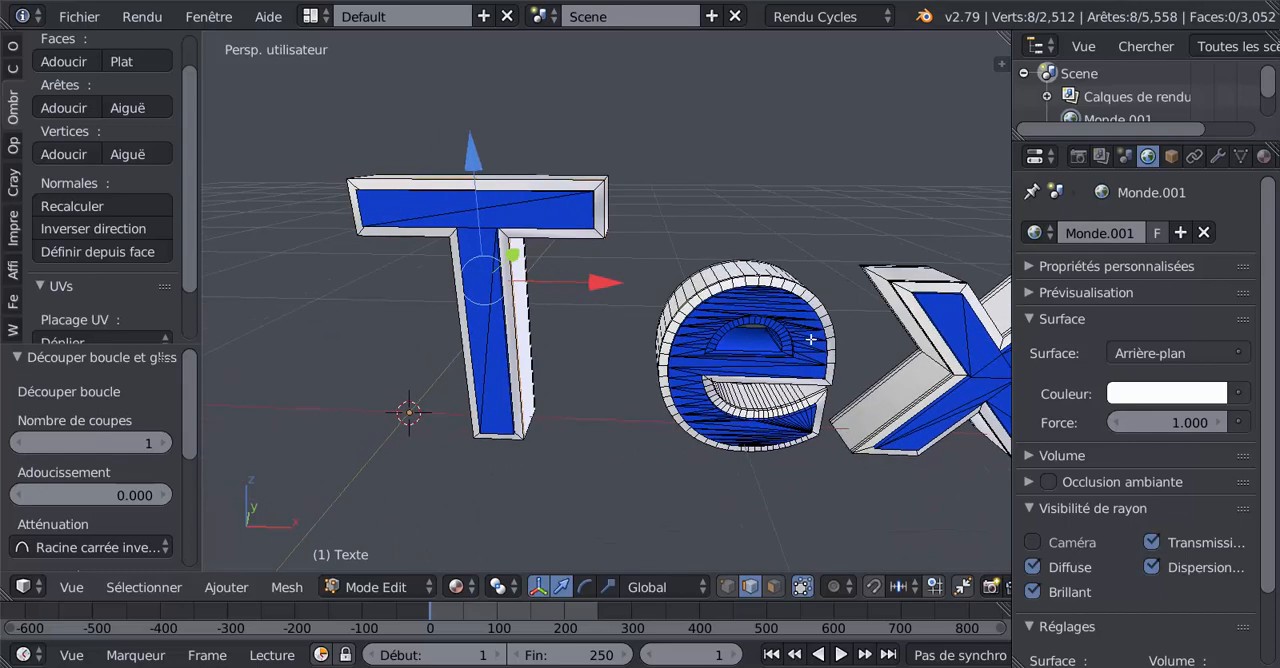
pyautogui.scroll(2, 610, 371)
pyautogui.moveTo(544, 353); pyautogui.dragTo(590, 451, button='middle')
pyautogui.scroll(2, 590, 451)
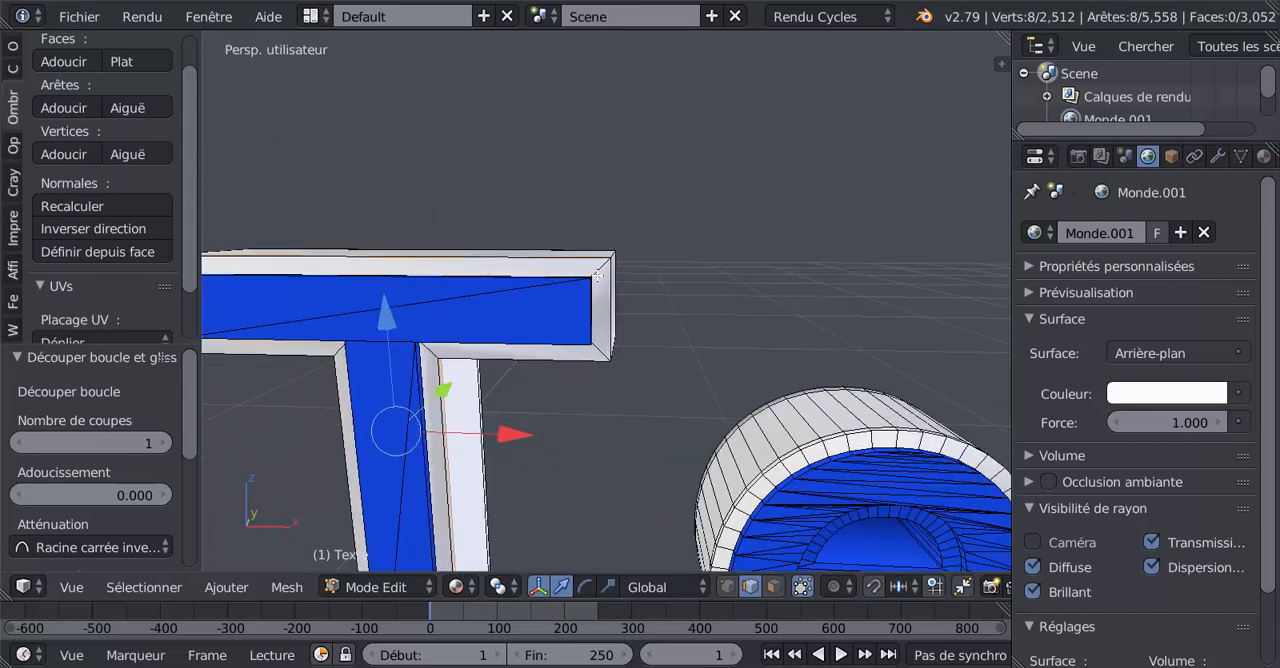
pyautogui.hotkey('ctrl', 'r')
pyautogui.click(598, 276)
pyautogui.click(602, 265)
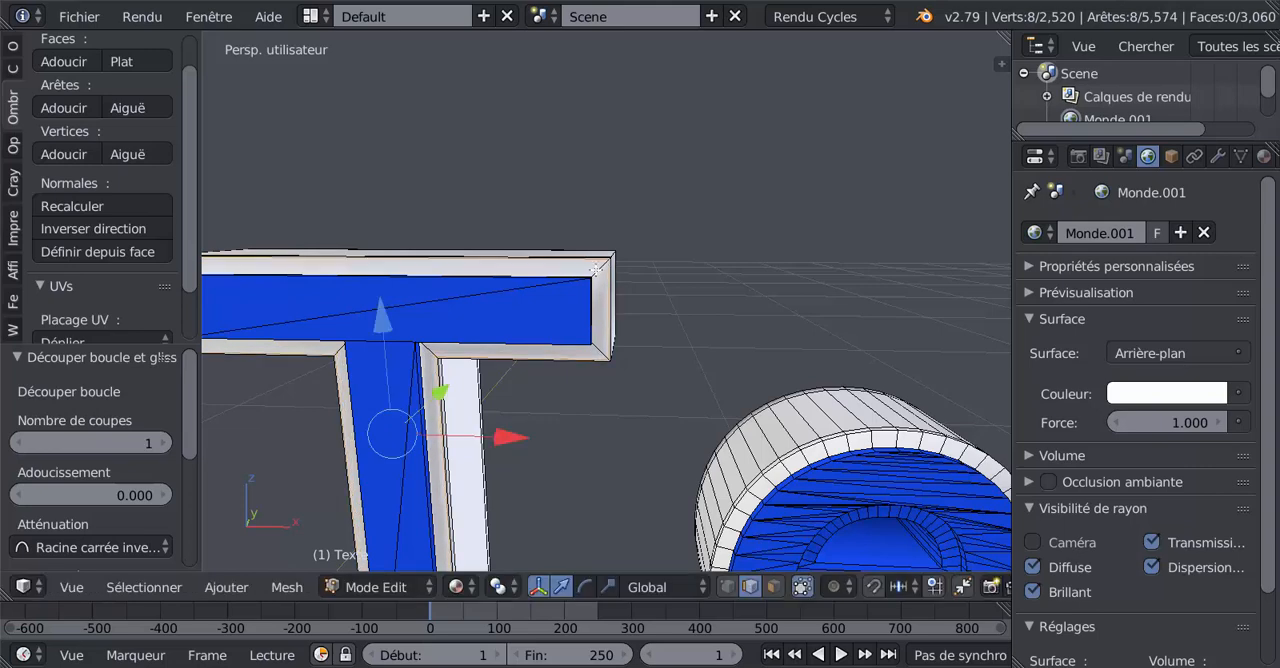
pyautogui.hotkey('ctrl', 'r')
pyautogui.click(596, 272)
pyautogui.click(596, 274)
pyautogui.scroll(-2, 660, 352)
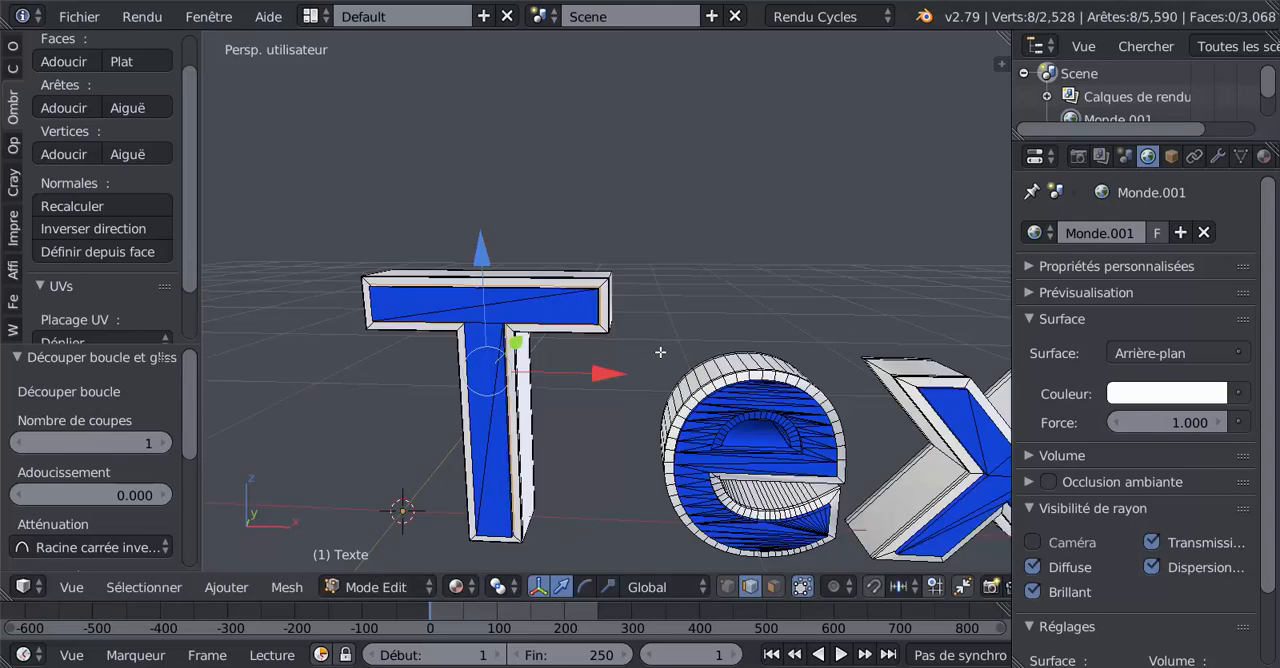
pyautogui.scroll(-2, 660, 352)
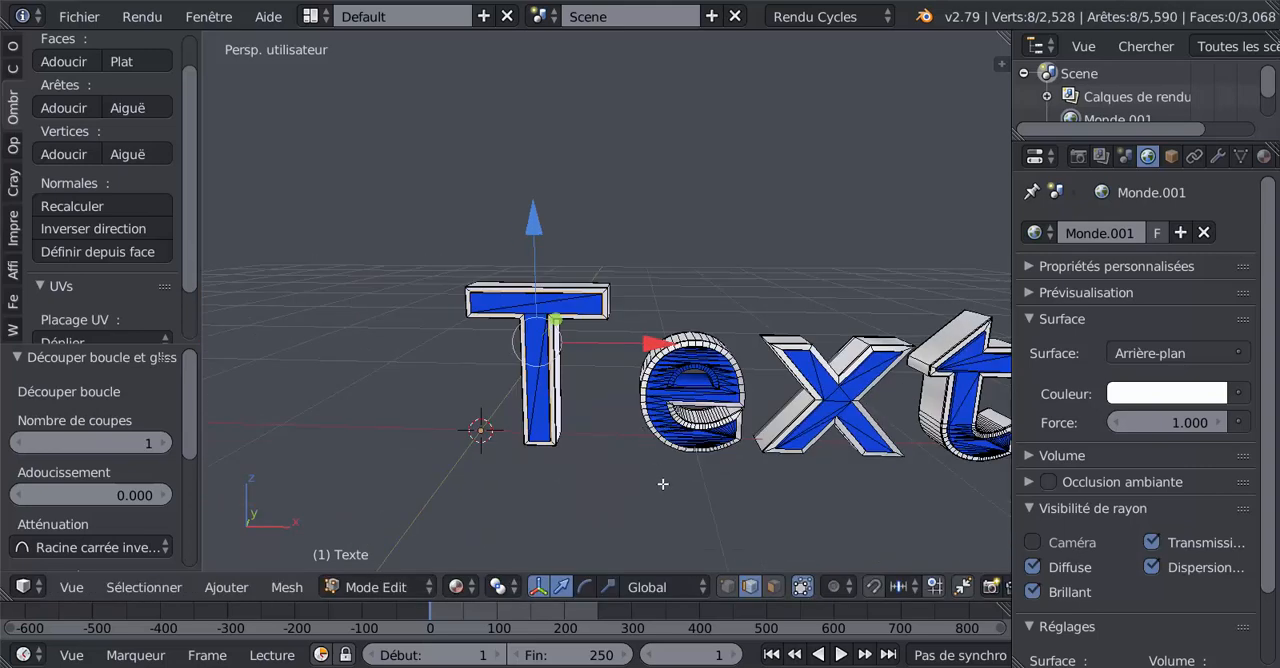
# - Switch the viewport to rendered shading and examine the whole text from an angled view
pyautogui.scroll(-2, 662, 484)
pyautogui.click(456, 587)
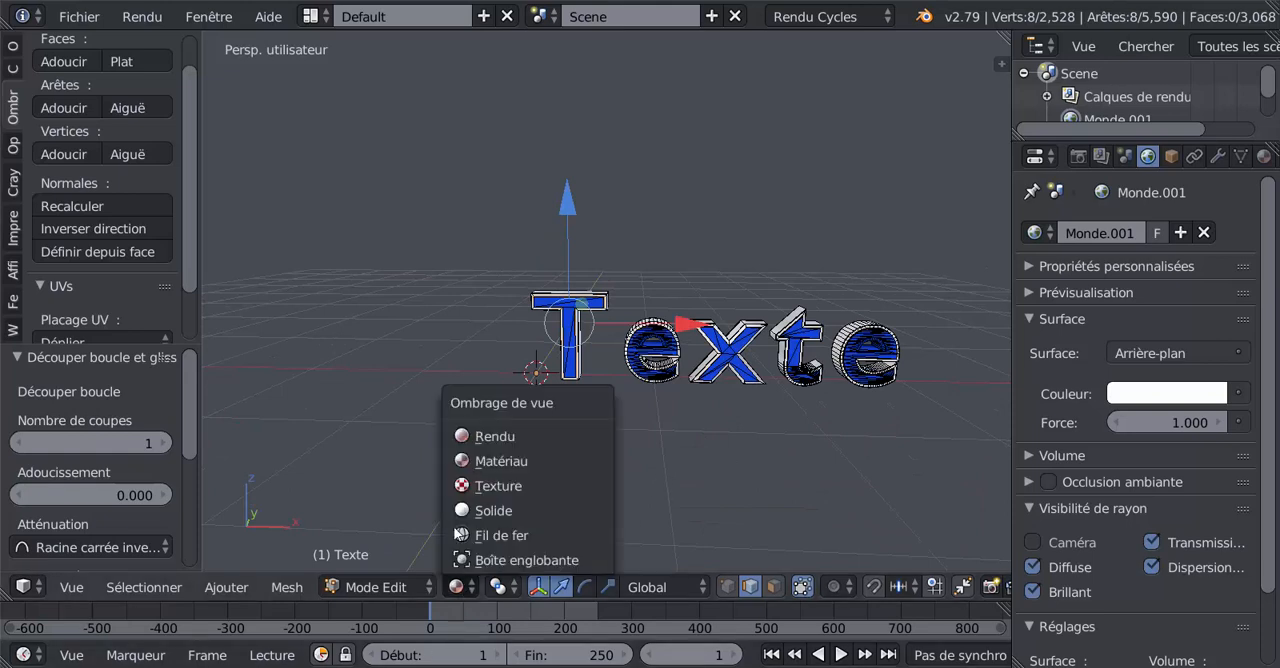
pyautogui.click(501, 436)
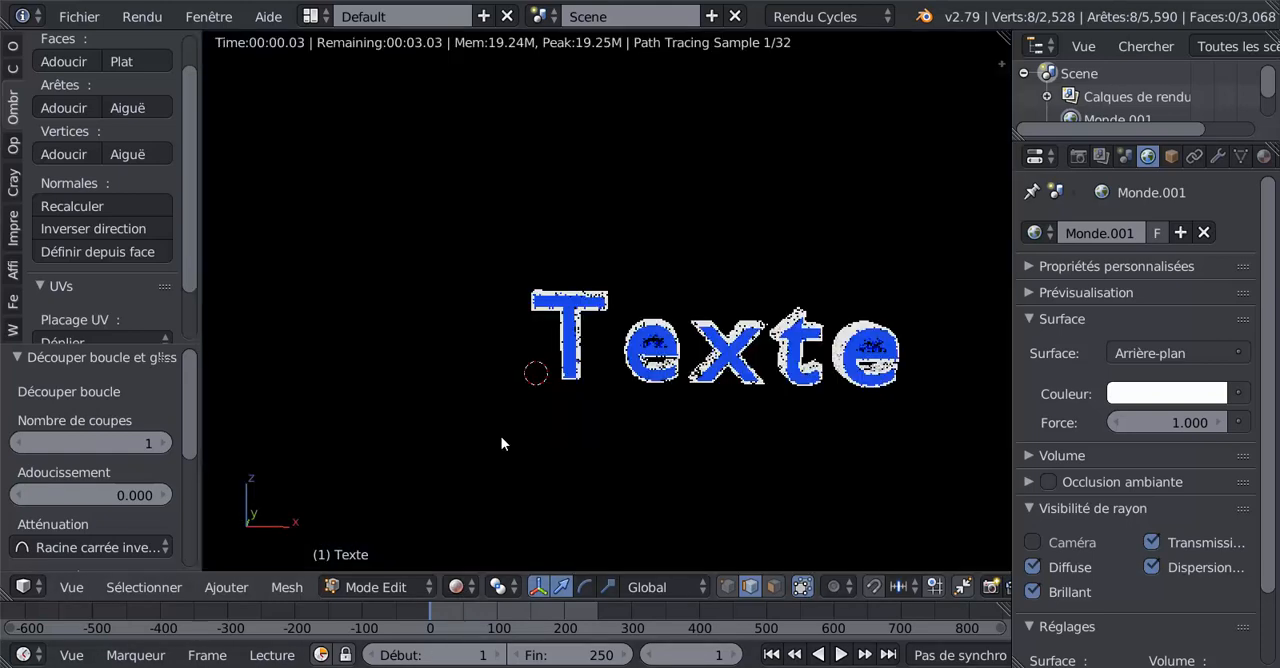
pyautogui.moveTo(606, 449)
pyautogui.mouseDown(button='middle')
pyautogui.moveTo(623, 449)
pyautogui.moveTo(595, 449)
pyautogui.moveTo(634, 443)
pyautogui.moveTo(554, 423)
pyautogui.moveTo(646, 434)
pyautogui.mouseUp(button='middle')
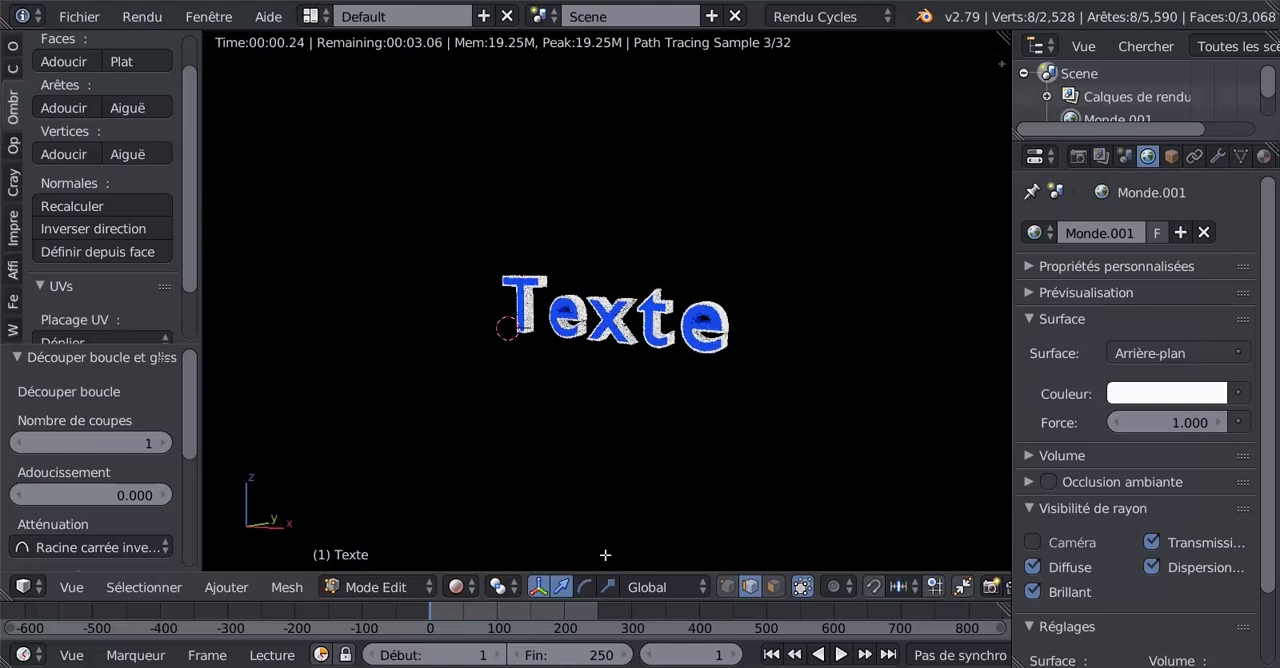
# - Enlarge the creation tool area, leave edit mode and add a camera to the scene
pyautogui.click(231, 586)
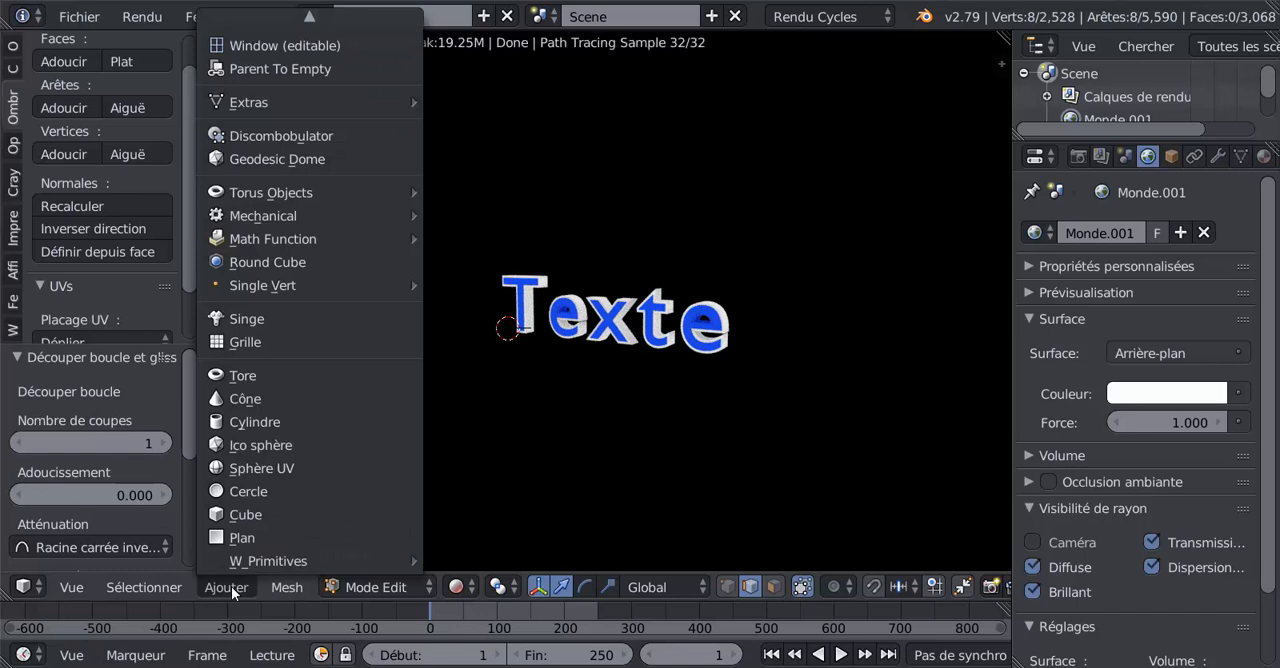
pyautogui.click(12, 67)
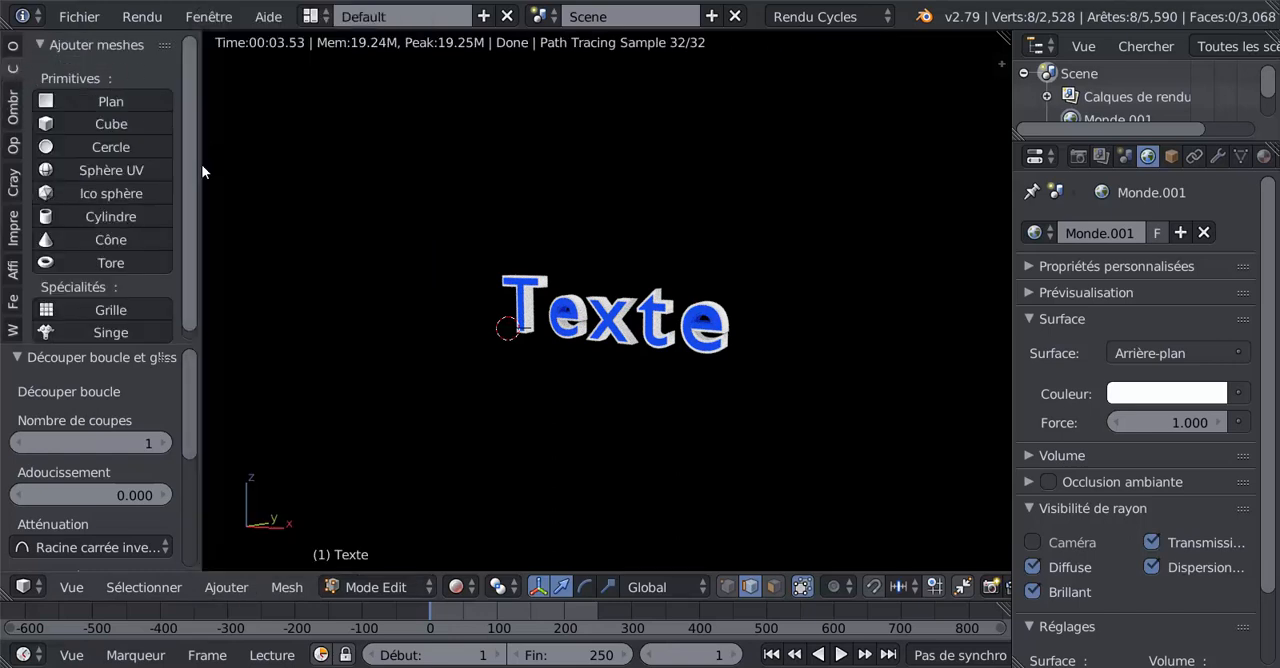
pyautogui.moveTo(254, 178); pyautogui.dragTo(272, 165)
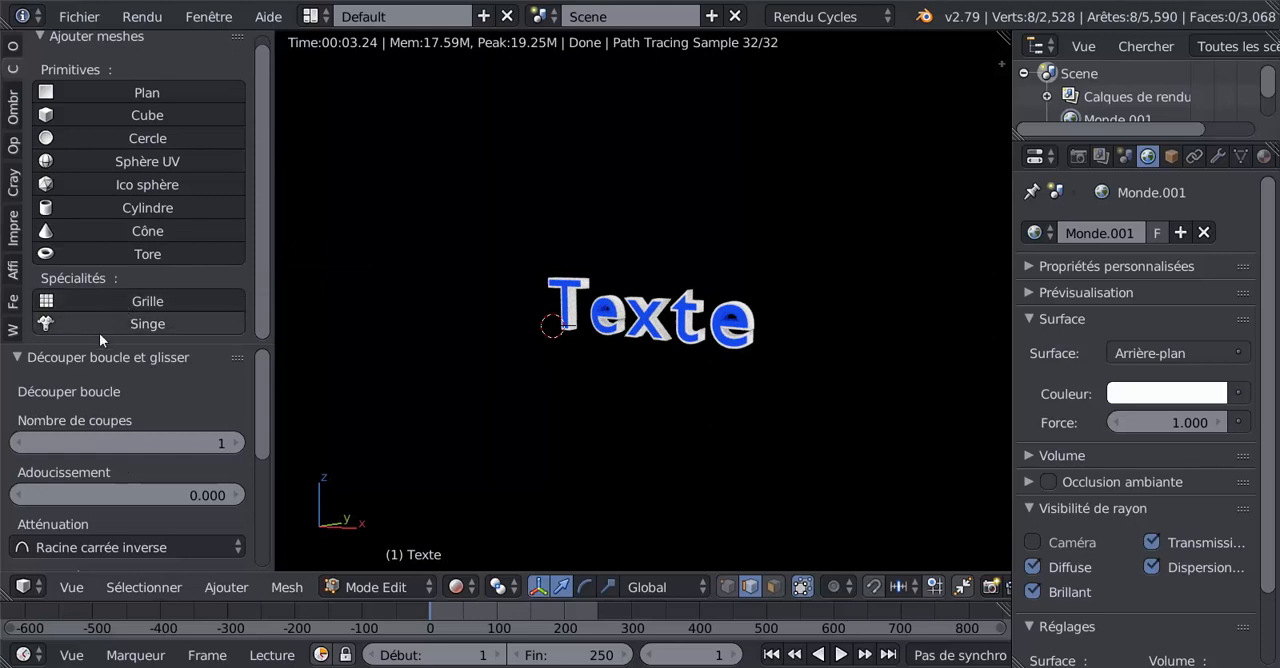
pyautogui.moveTo(106, 344); pyautogui.dragTo(96, 465)
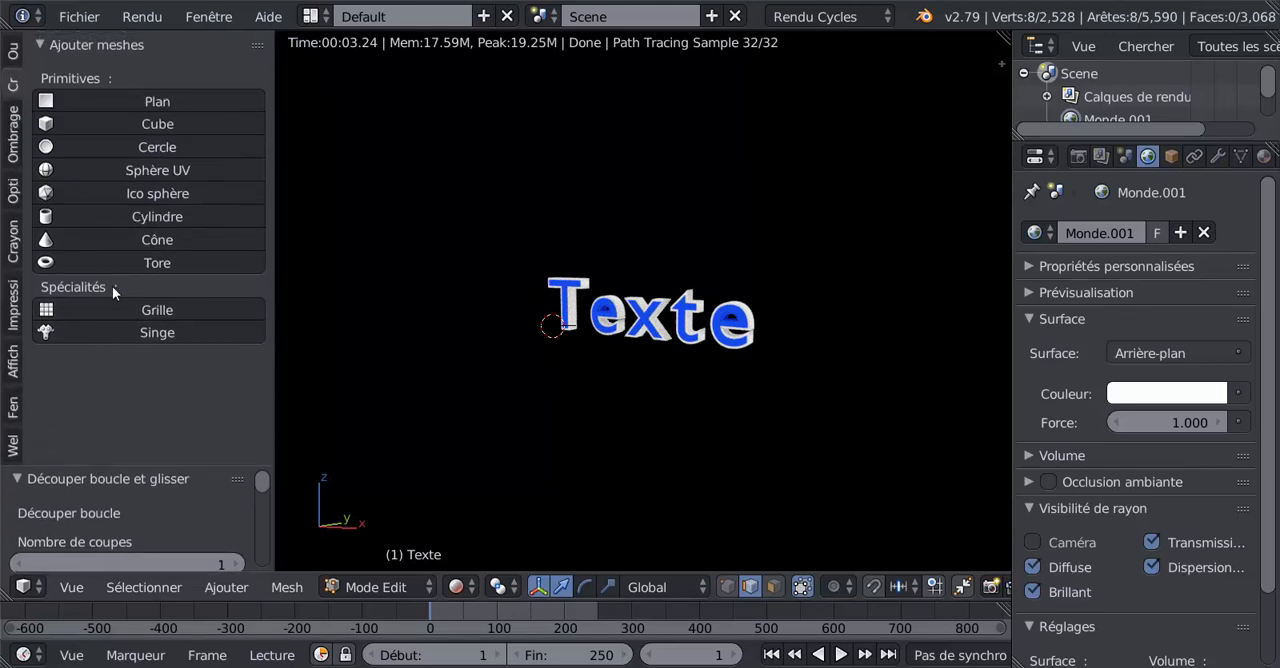
pyautogui.press('Tab')
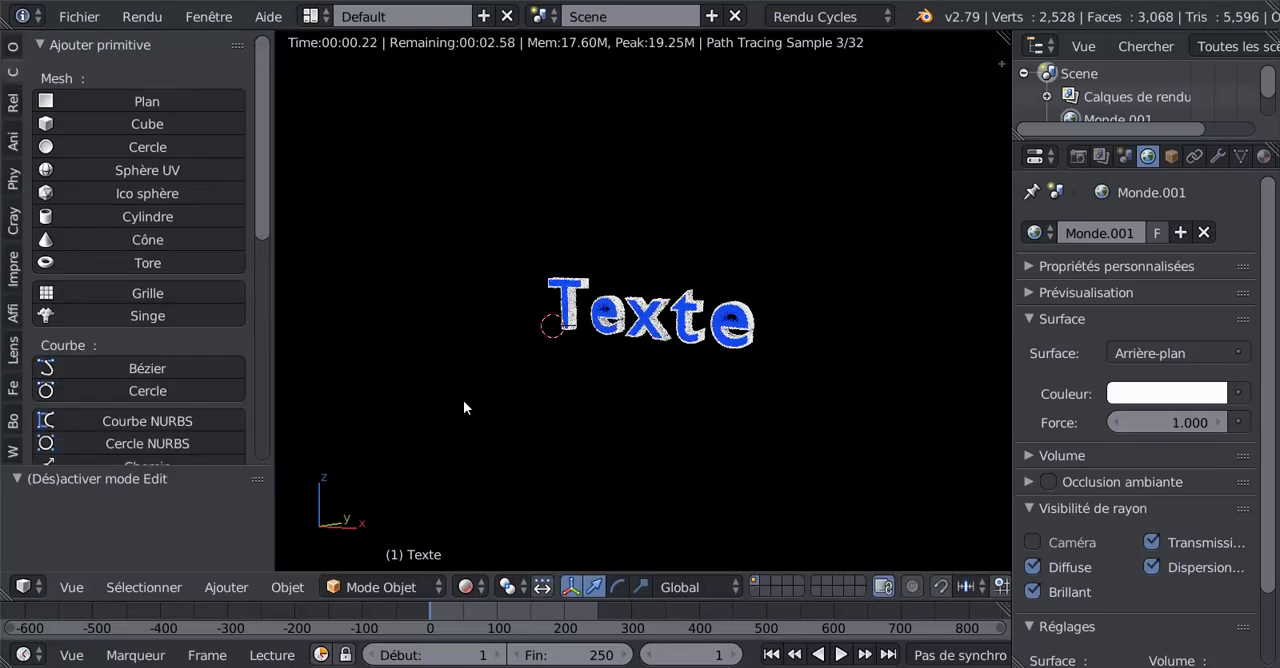
pyautogui.scroll(-3, 265, 281)
pyautogui.scroll(-3, 268, 281)
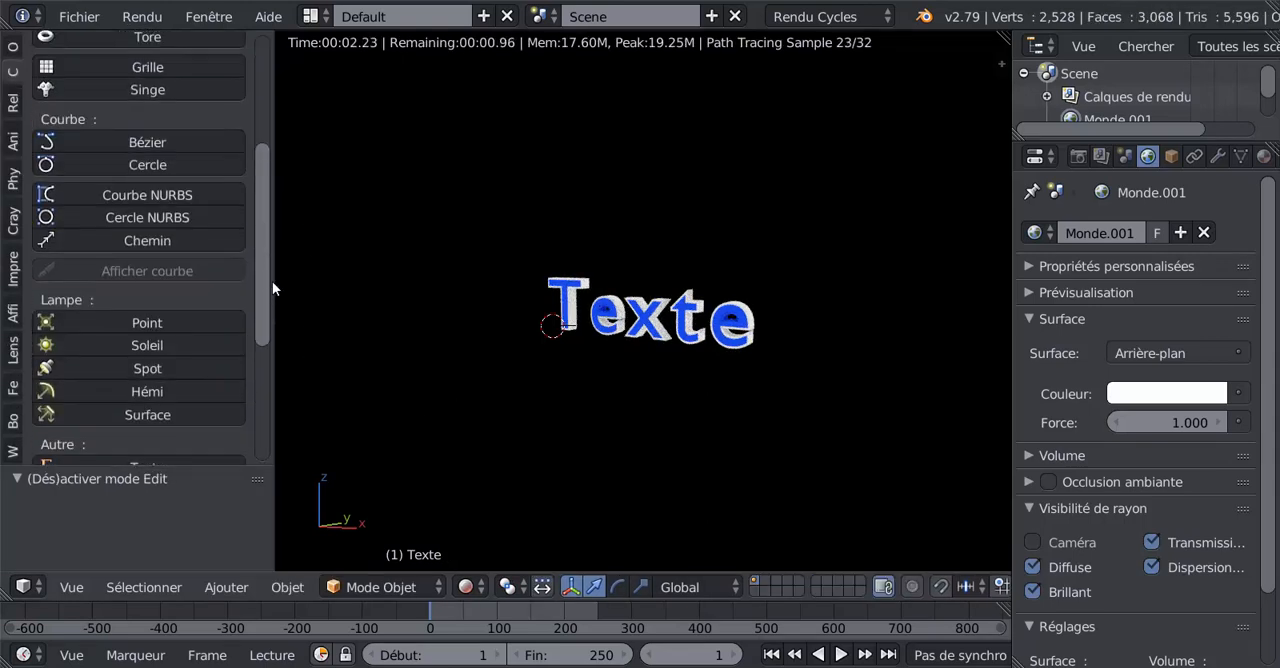
pyautogui.scroll(1, 272, 281)
pyautogui.scroll(5, 77, 83)
pyautogui.scroll(-4, 124, 318)
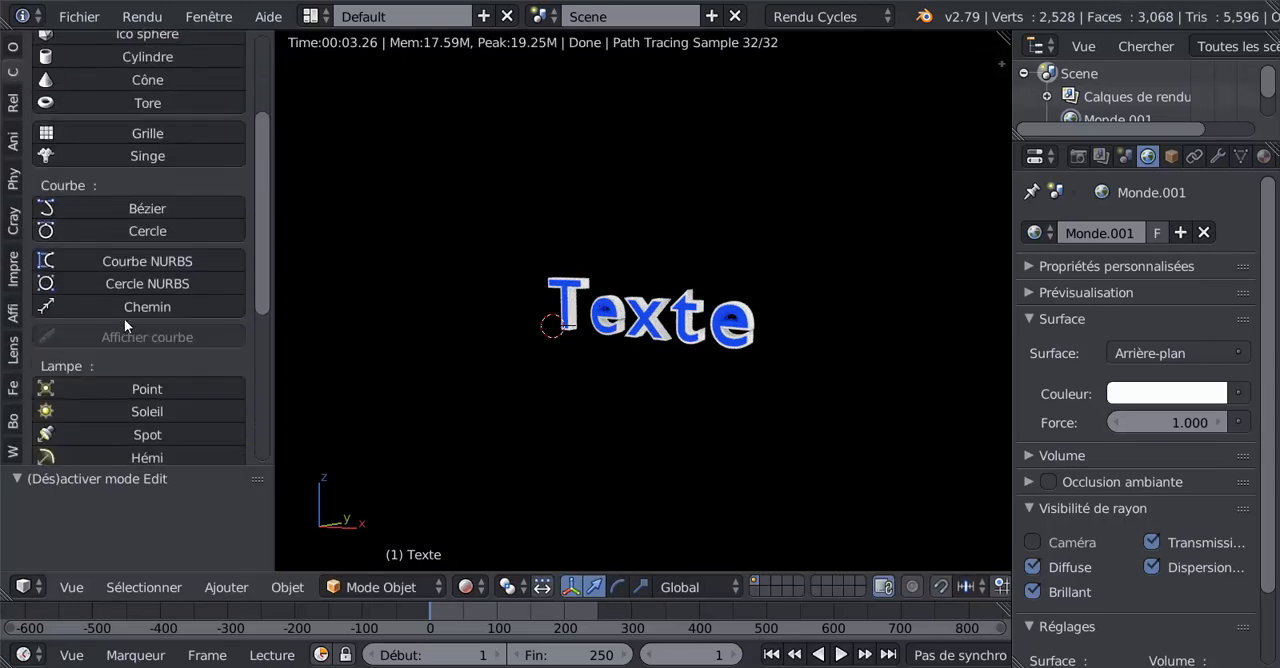
pyautogui.scroll(-3, 124, 318)
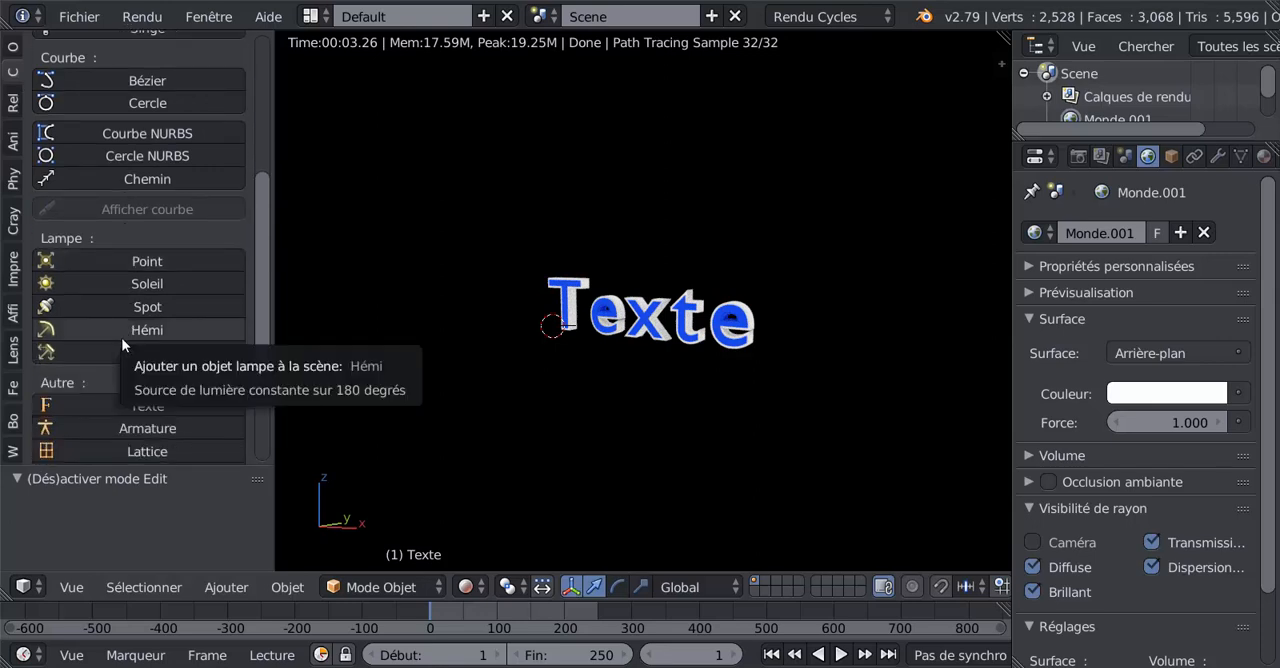
pyautogui.scroll(-3, 121, 385)
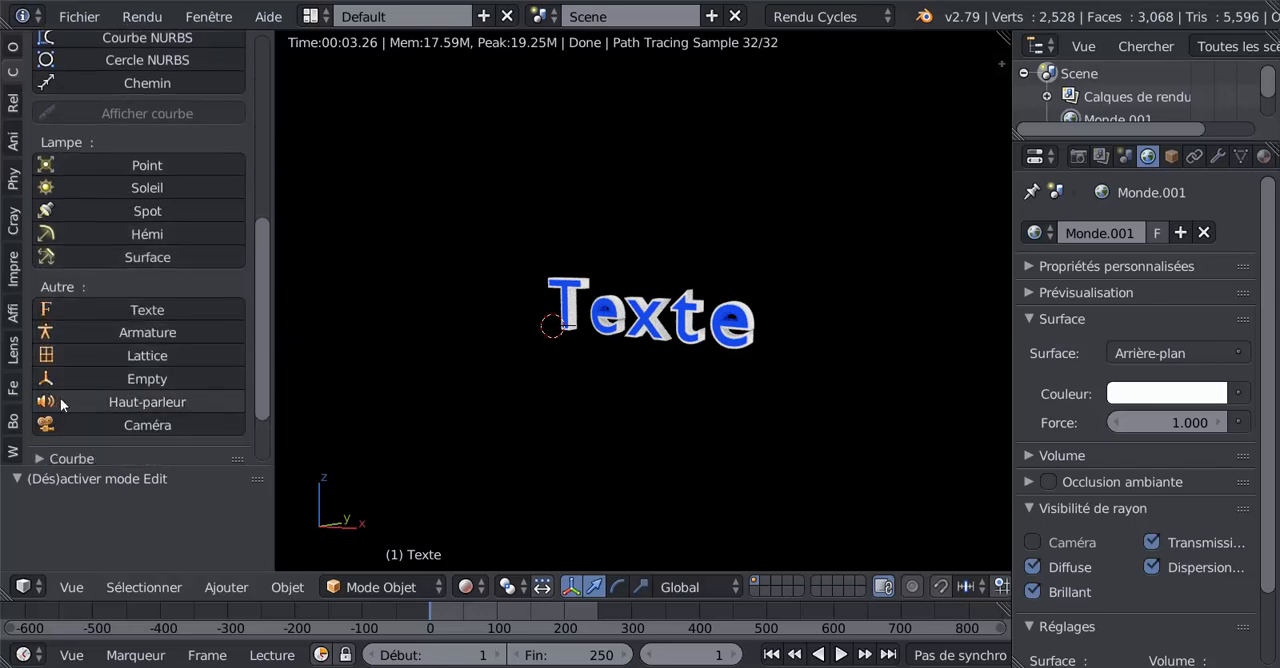
pyautogui.click(76, 423)
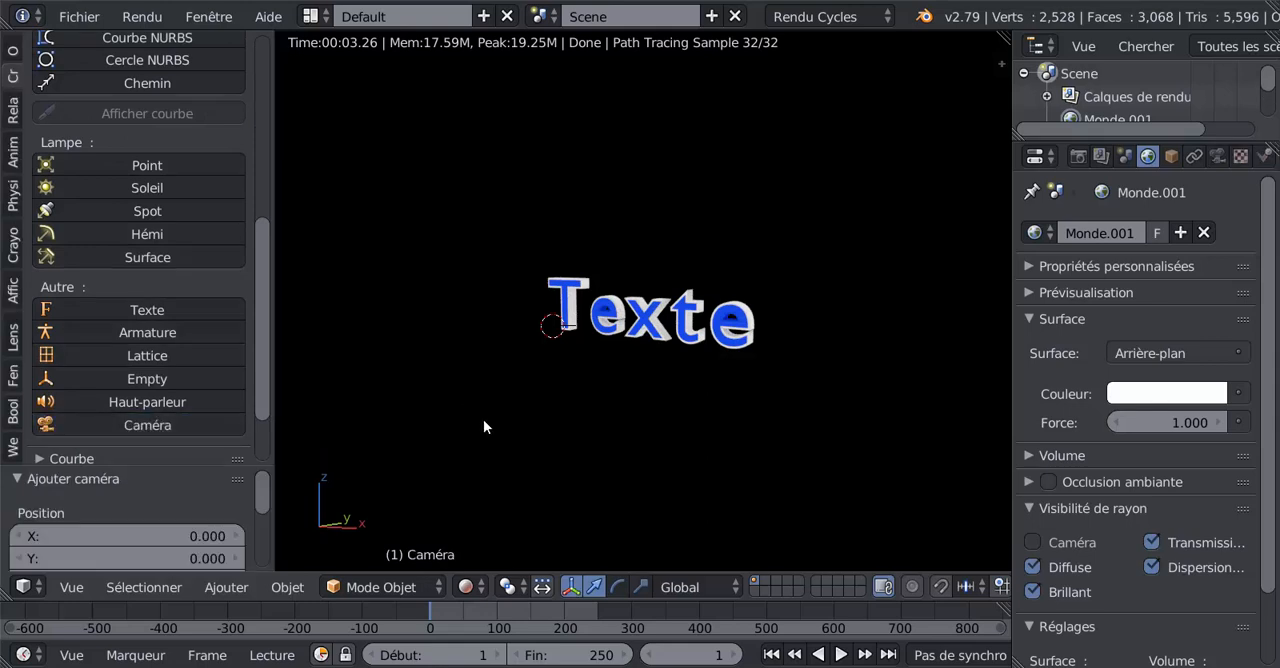
# - Align the new camera to the current view and move it slightly so the text sits higher in the frame
pyautogui.press('ctrl+alt+KP_0')
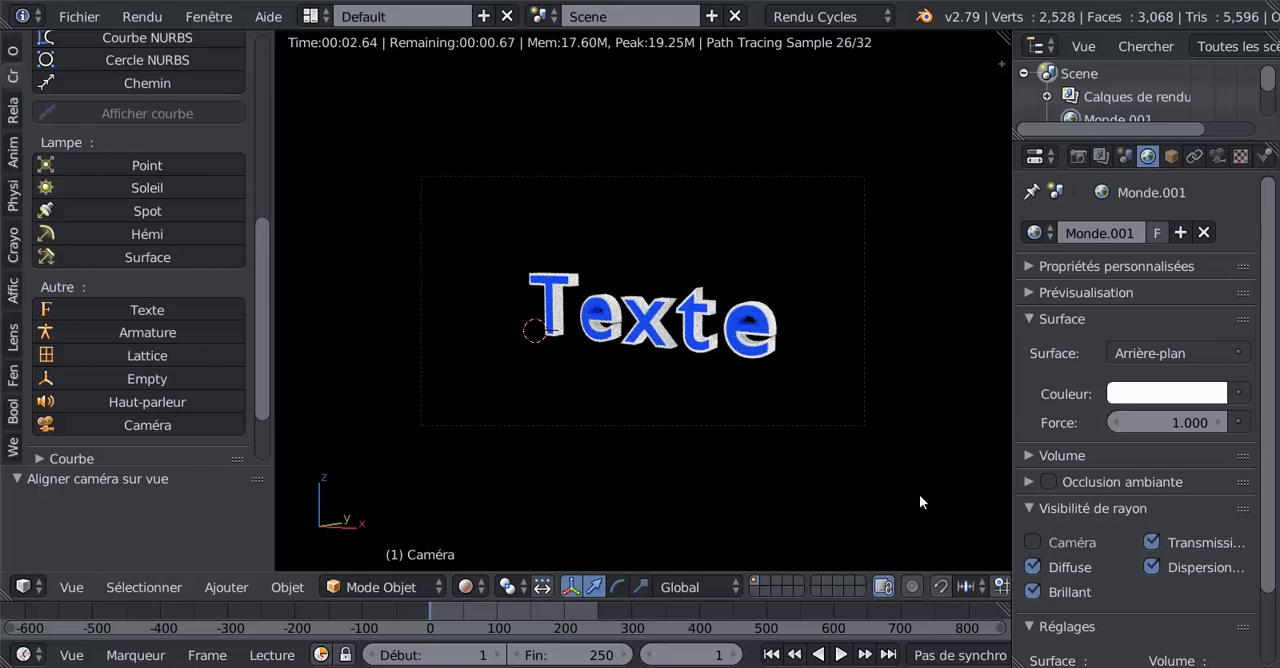
pyautogui.press('g')
pyautogui.click(917, 527)
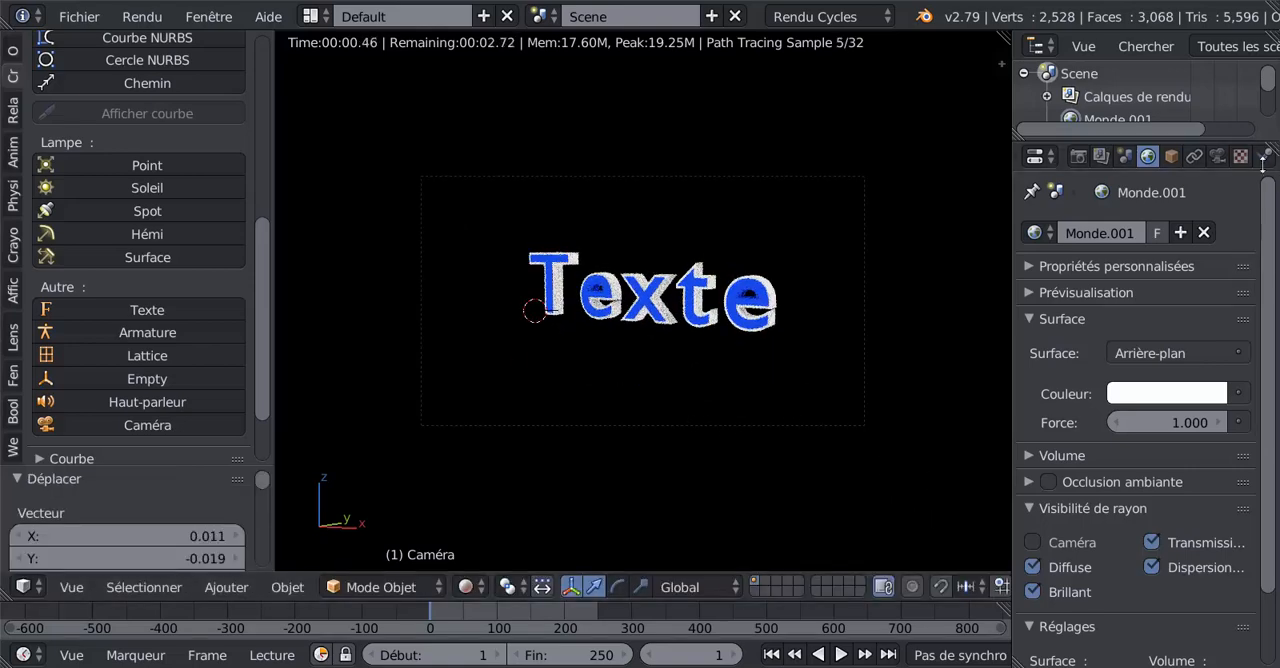
# - Set the camera's focal length to 55.98 mm and move the camera to centre the text in its frame
pyautogui.click(1217, 156)
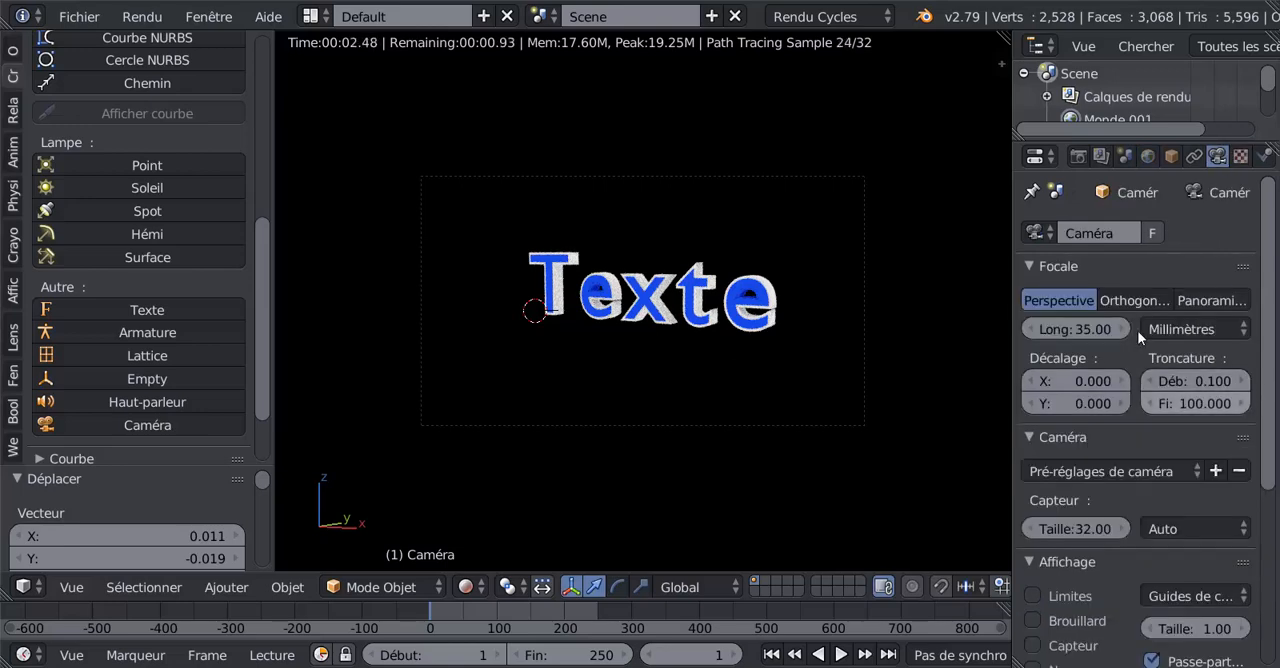
pyautogui.moveTo(1094, 328); pyautogui.dragTo(1157, 328)
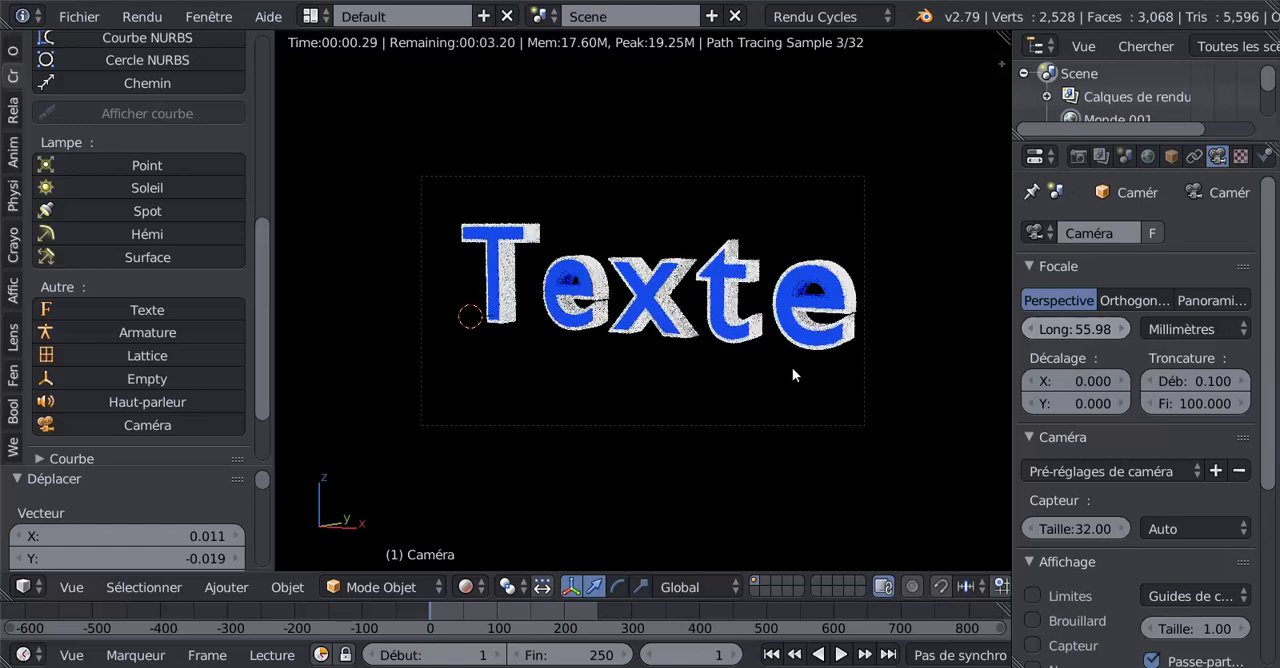
pyautogui.press('g')
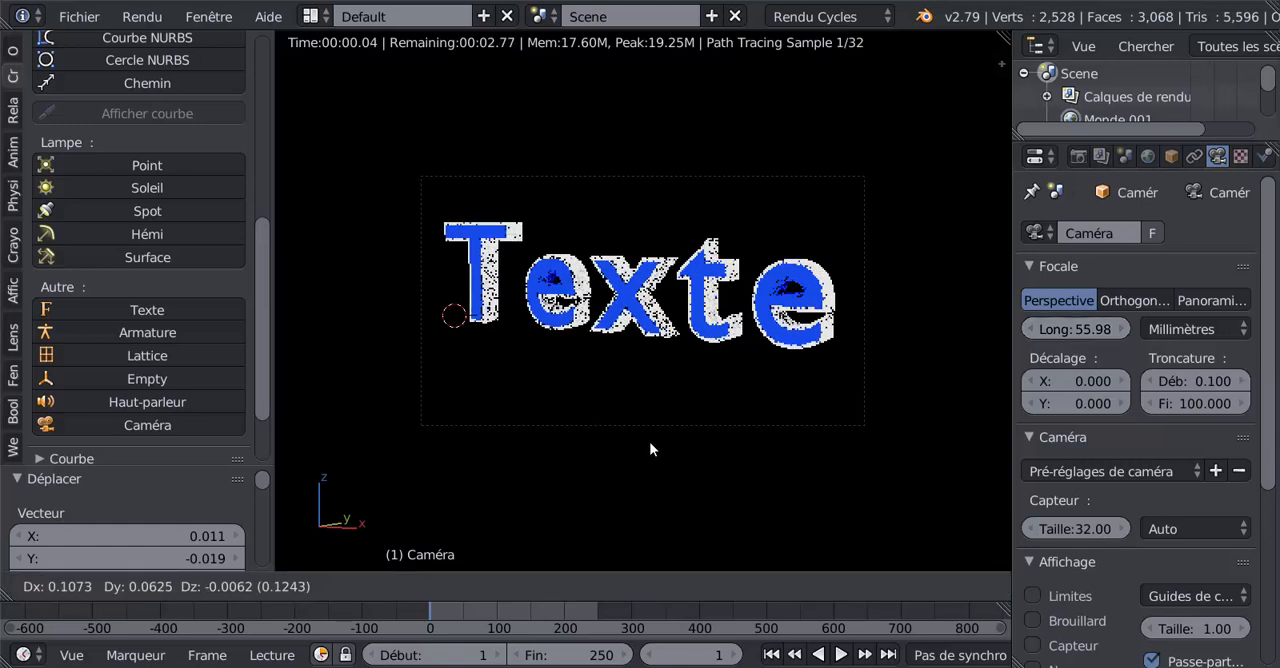
pyautogui.click(646, 433)
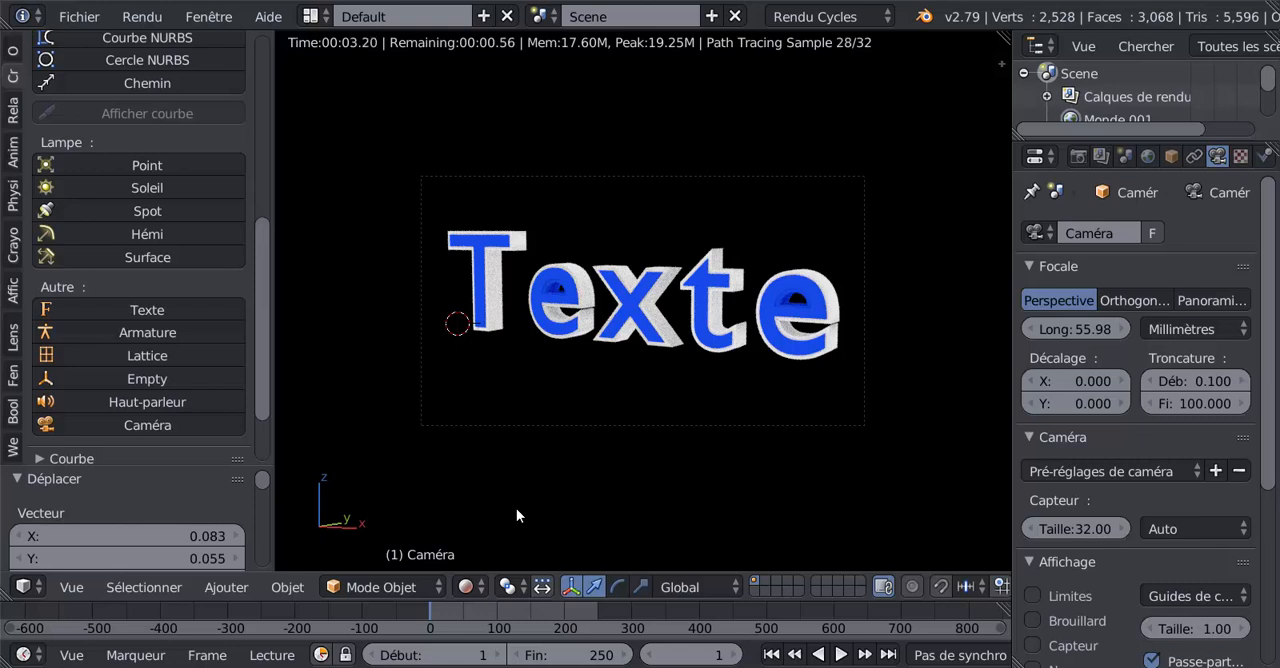
# - Render the image from the camera, close the result and return the viewport to solid shading
pyautogui.press('F12')
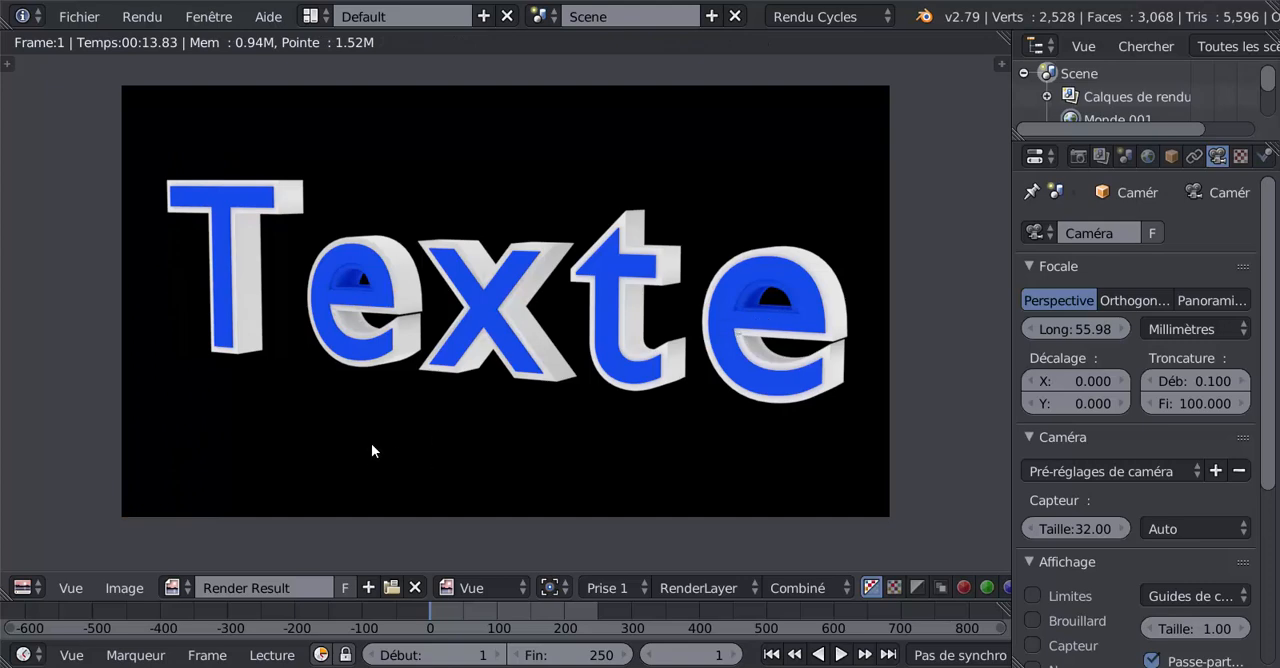
pyautogui.press('Escape')
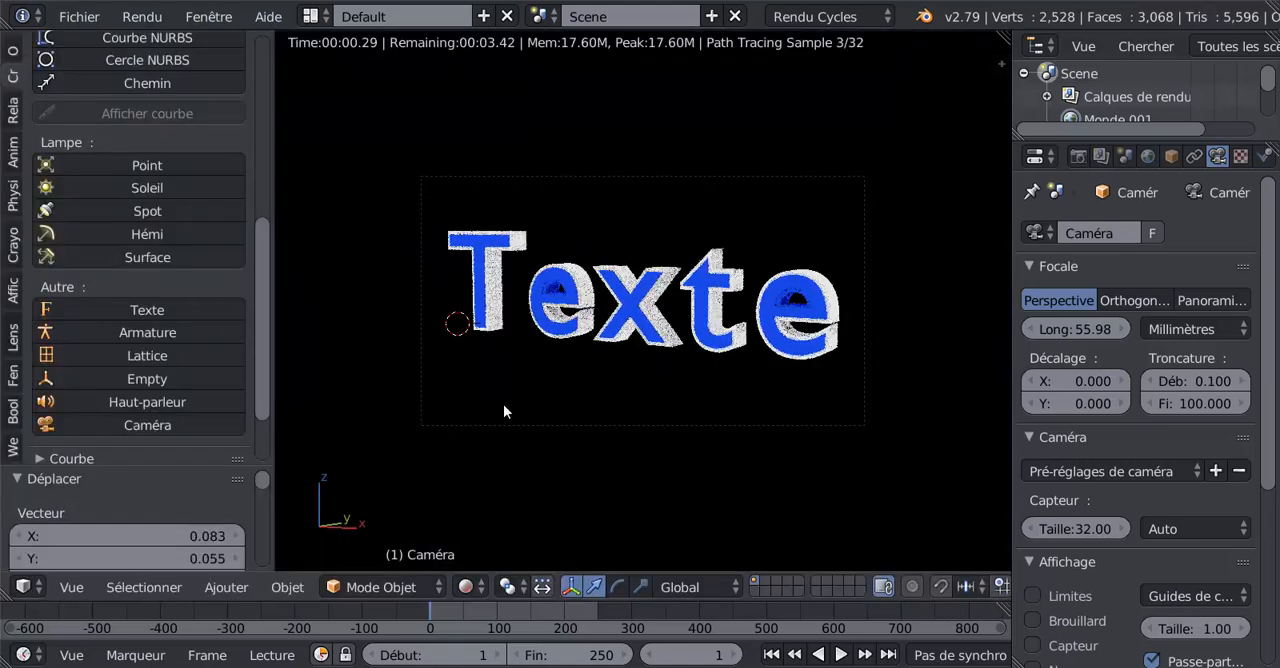
pyautogui.click(465, 587)
pyautogui.click(497, 505)
# - Open the text mesh in edit mode with face selection and select the loop of faces inside the first e's hole
pyautogui.scroll(4, 511, 462)
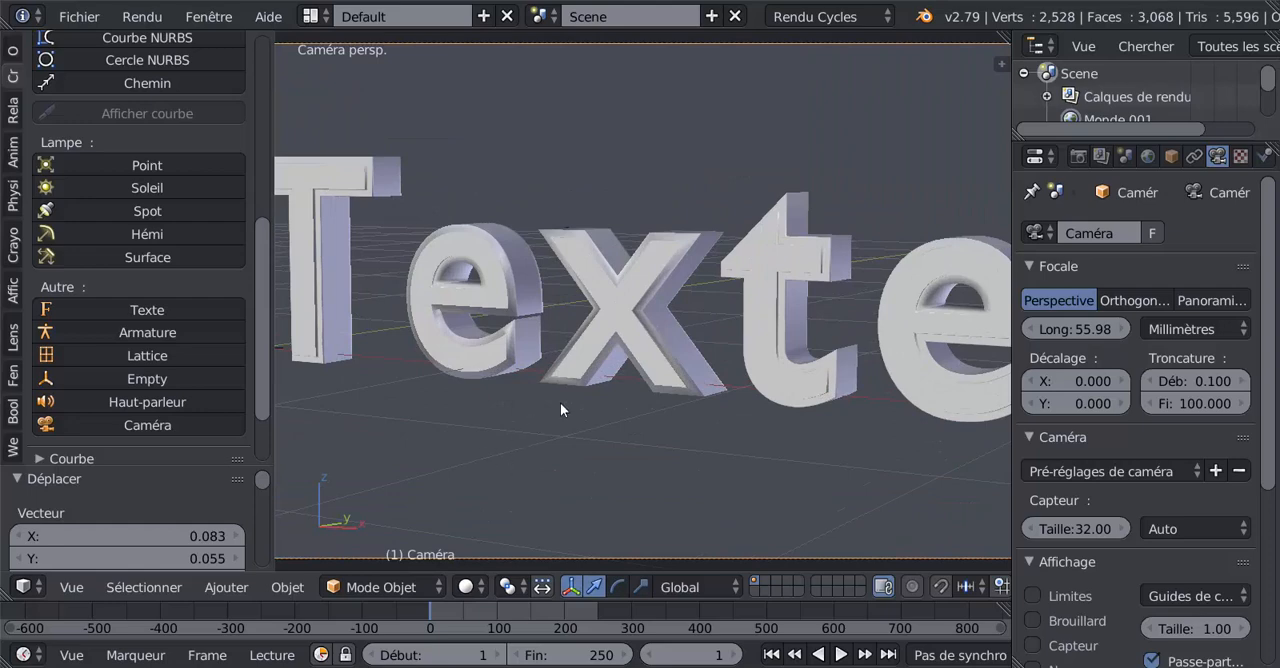
pyautogui.rightClick(588, 362)
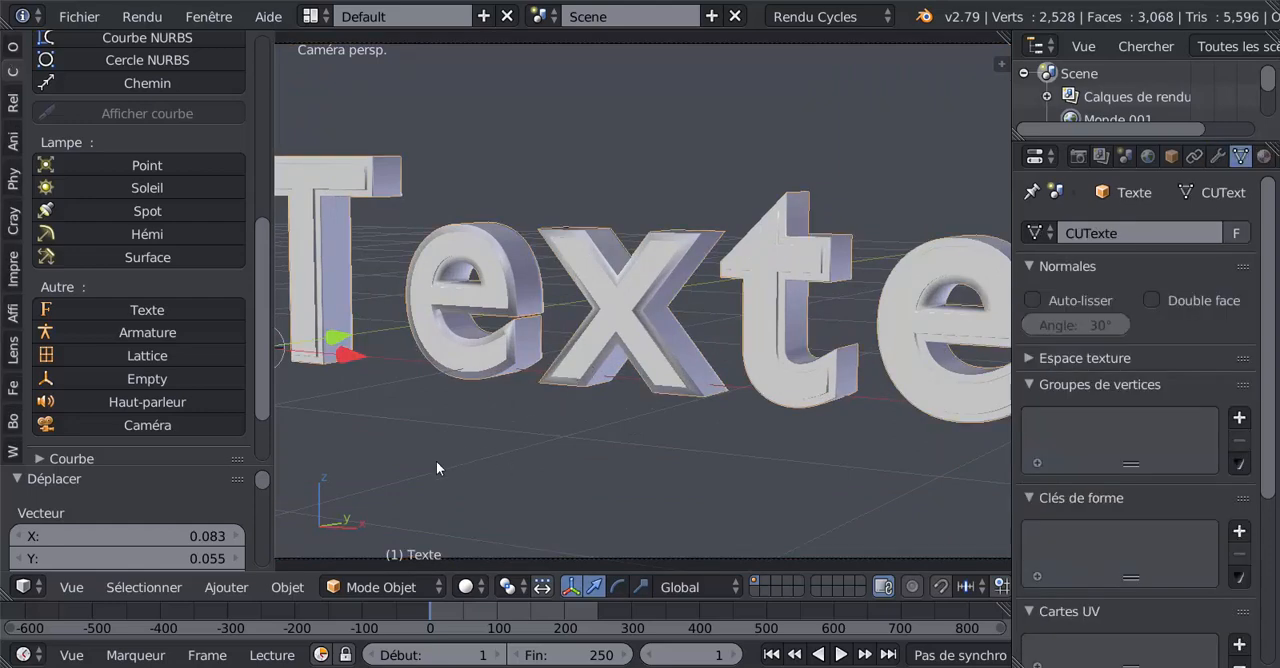
pyautogui.press('Tab')
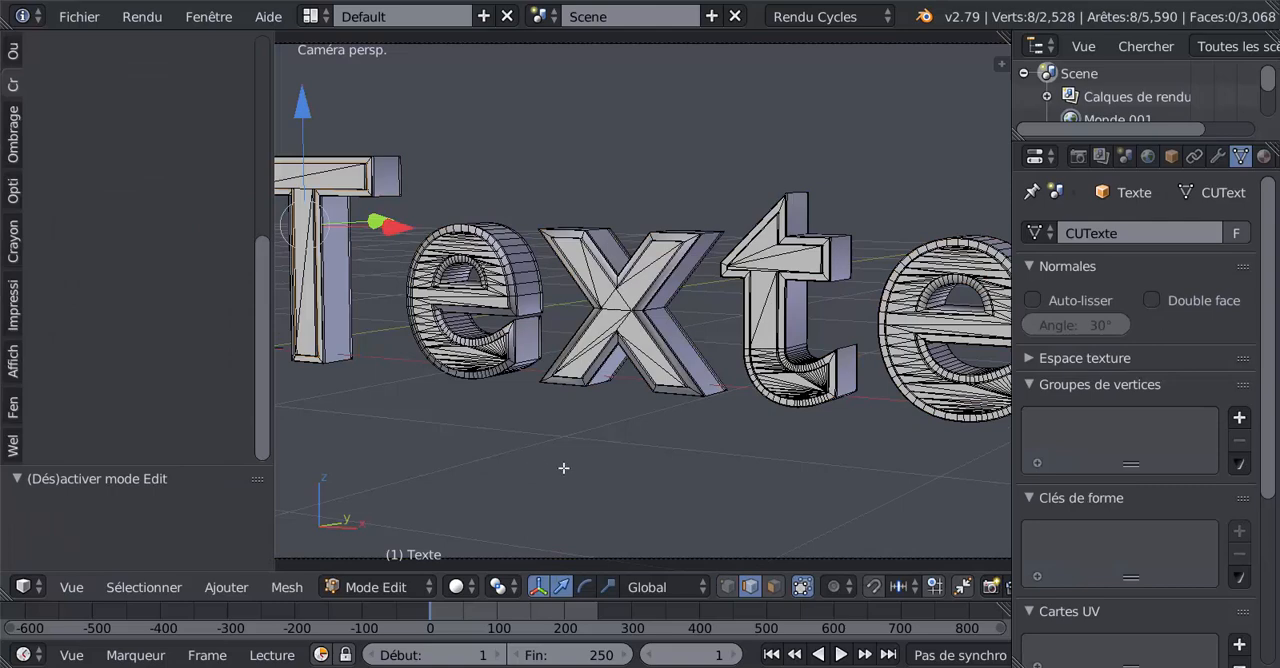
pyautogui.keyDown('shift'); pyautogui.moveTo(560, 472); pyautogui.dragTo(675, 492, button='middle'); pyautogui.keyUp('shift')
pyautogui.scroll(6, 675, 492)
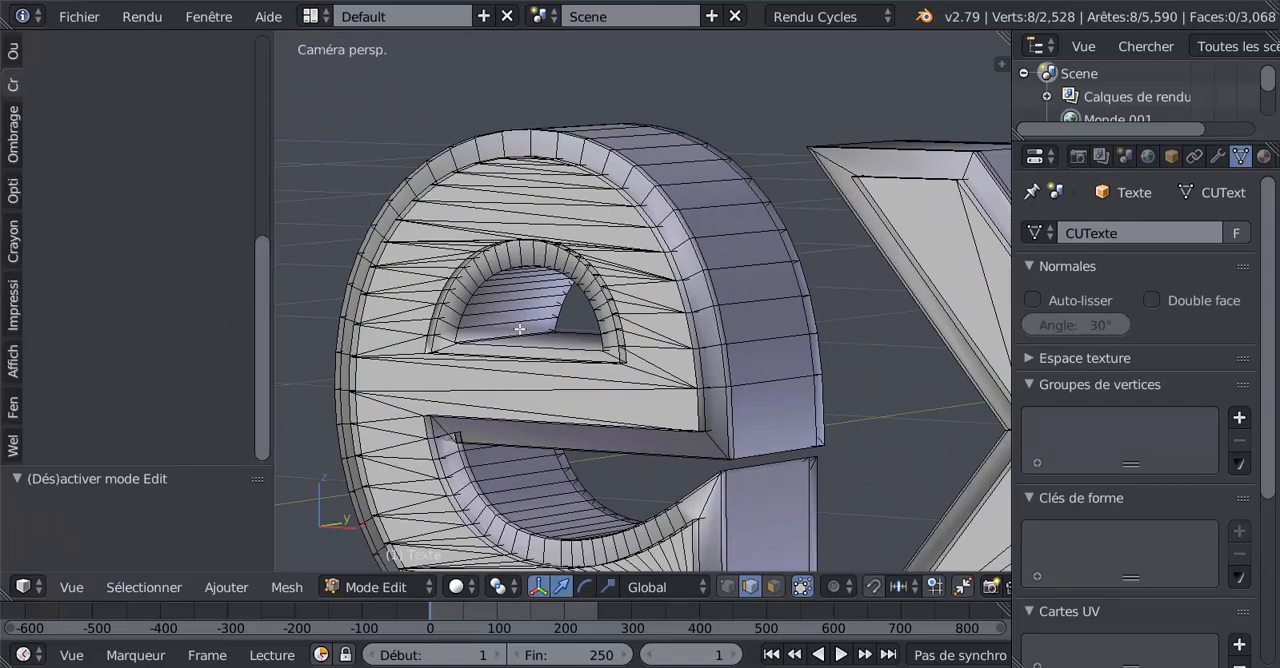
pyautogui.click(774, 590)
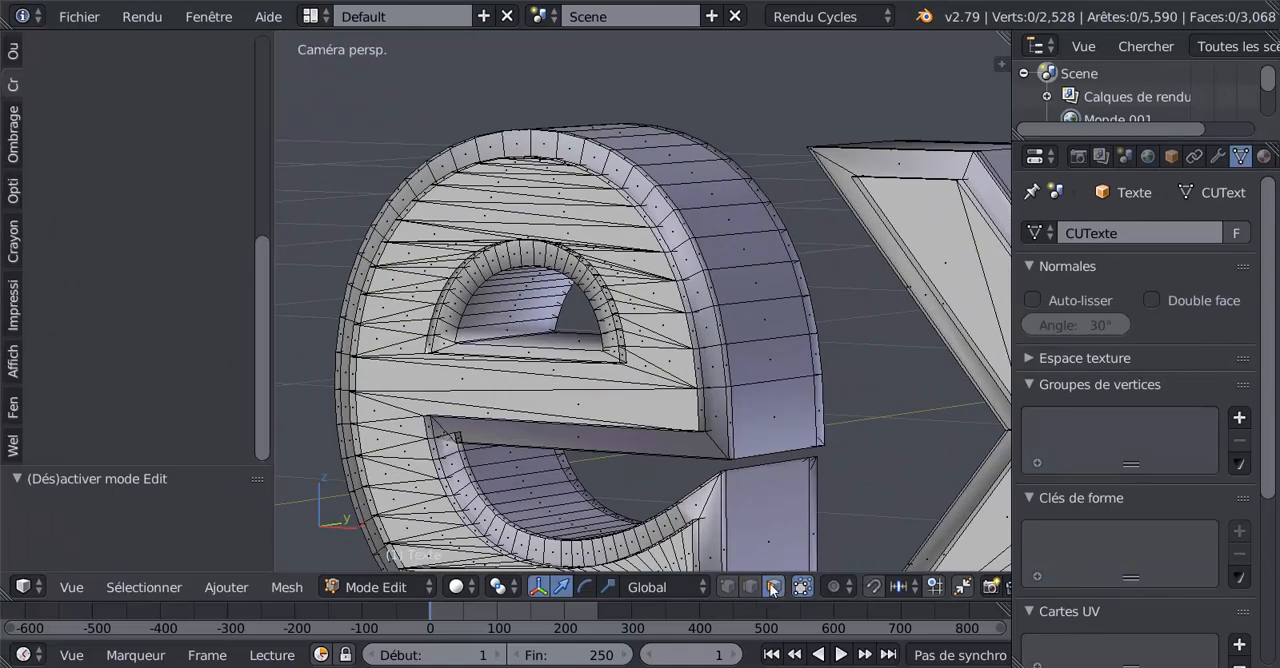
pyautogui.rightClick(502, 301)
# - Add the loop of faces inside the last e's hole to the selection and grow the selection by one step
pyautogui.scroll(-5, 510, 345)
pyautogui.keyDown('shift'); pyautogui.moveTo(728, 401); pyautogui.dragTo(406, 400, button='middle'); pyautogui.keyUp('shift')
pyautogui.keyDown('shift'); pyautogui.moveTo(657, 381); pyautogui.dragTo(396, 374, button='middle'); pyautogui.keyUp('shift')
pyautogui.scroll(1, 396, 374)
pyautogui.scroll(2, 682, 353)
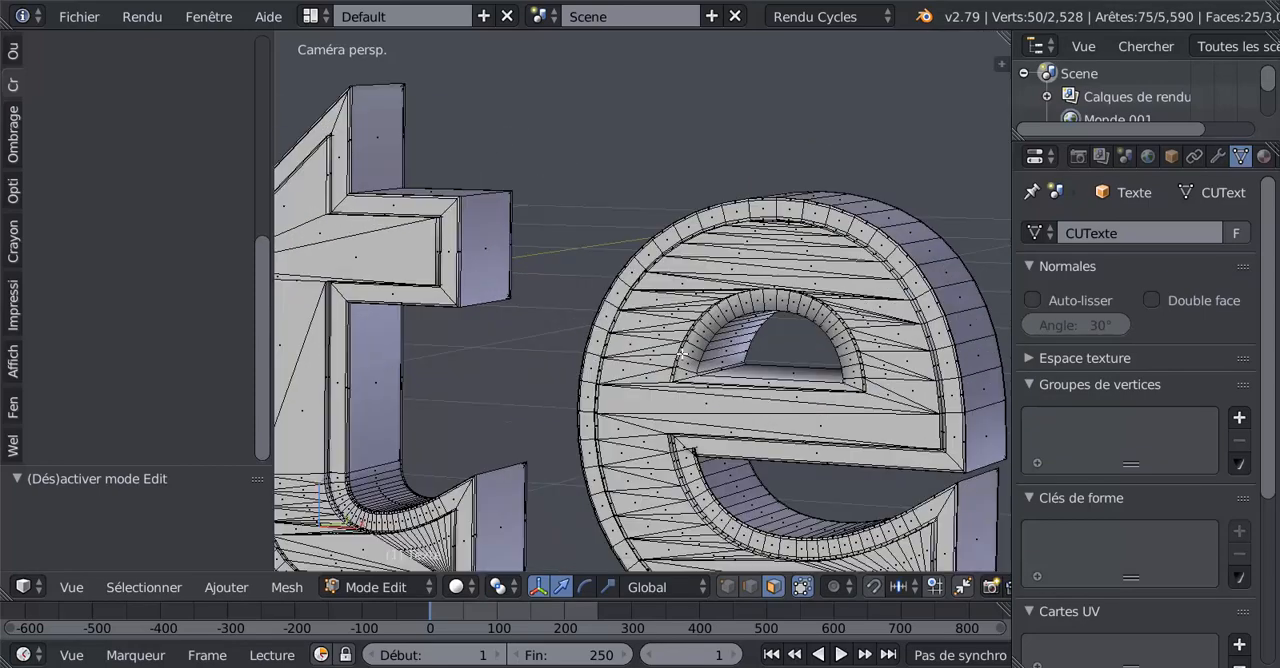
pyautogui.keyDown('alt'); pyautogui.keyDown('shift'); pyautogui.rightClick(737, 343); pyautogui.keyUp('shift'); pyautogui.keyUp('alt')
pyautogui.scroll(-2, 895, 142)
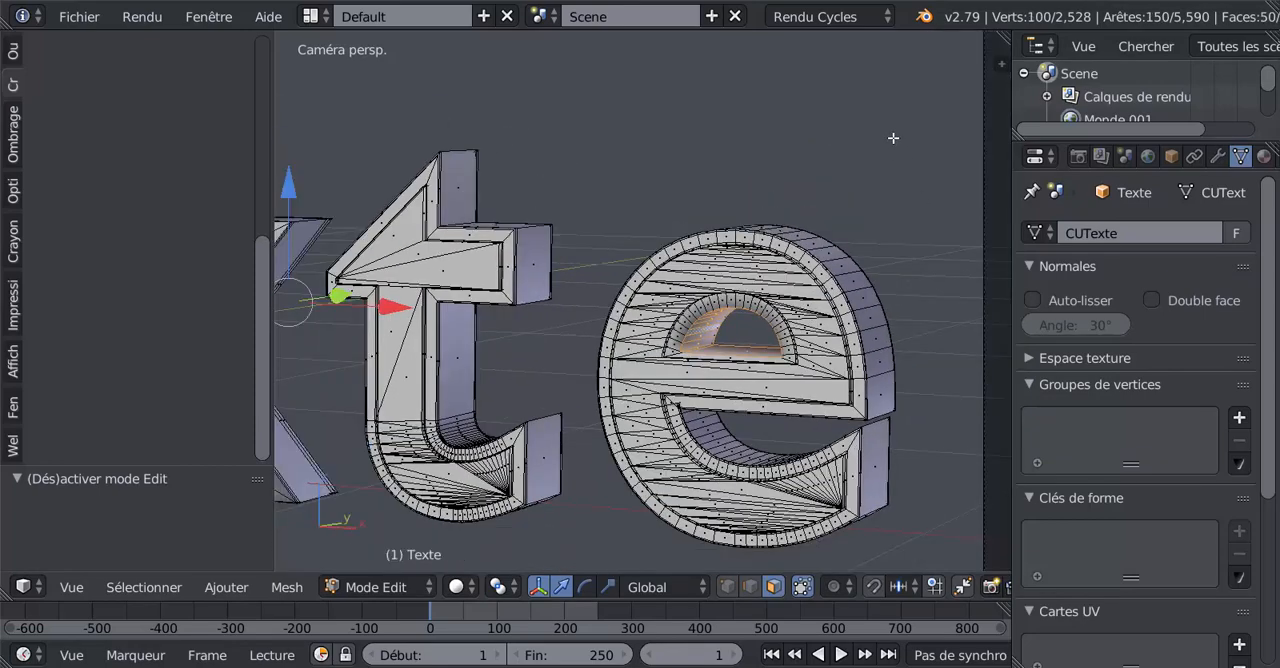
pyautogui.press('ctrl+KP_Add')
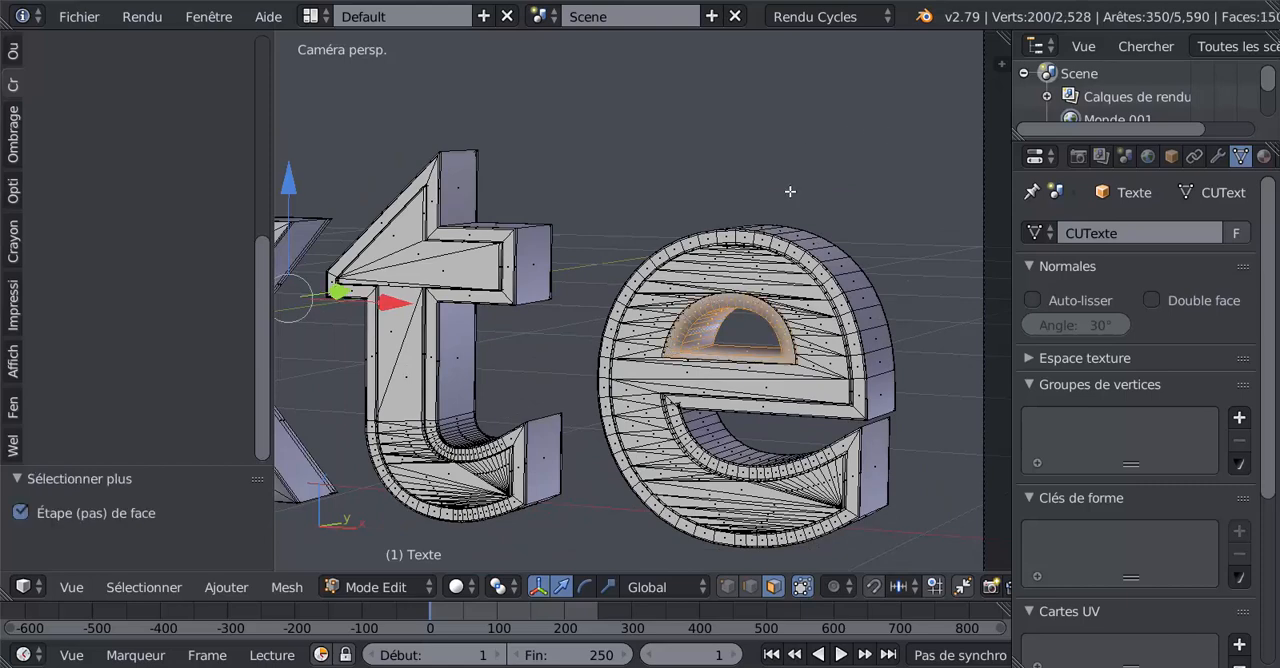
# - Assign the white material Matériau to the selected faces around the holes of both e's
pyautogui.scroll(-3, 649, 309)
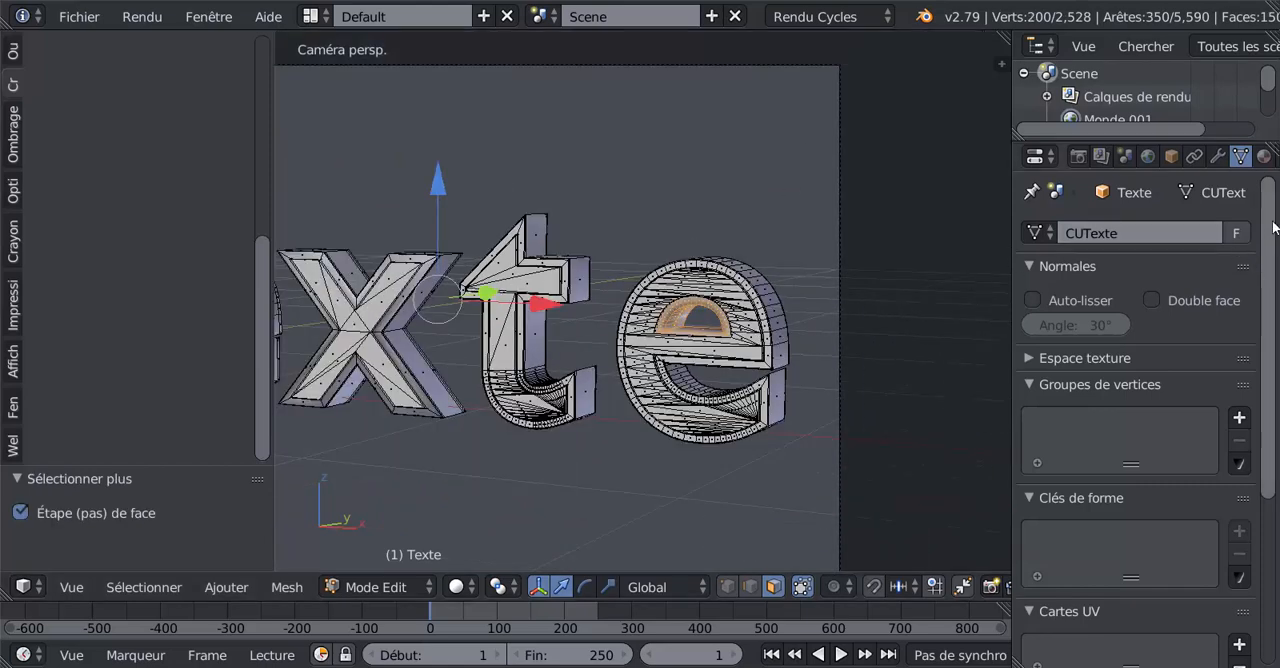
pyautogui.click(1265, 158)
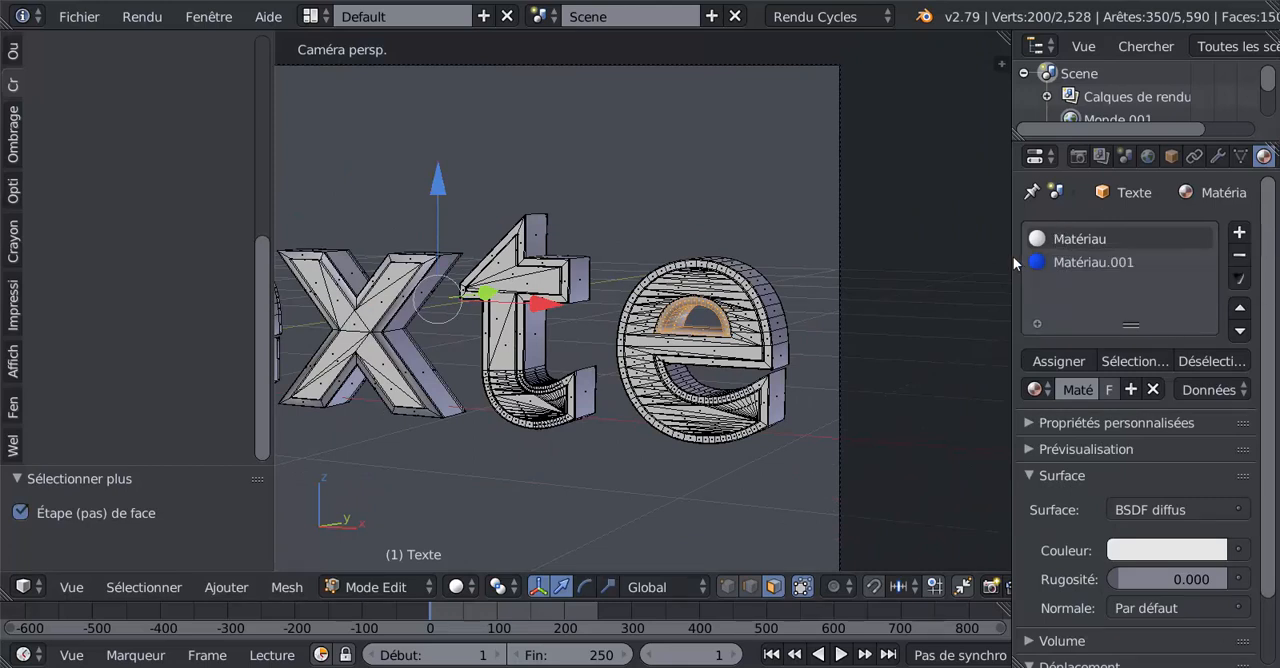
pyautogui.click(1035, 389)
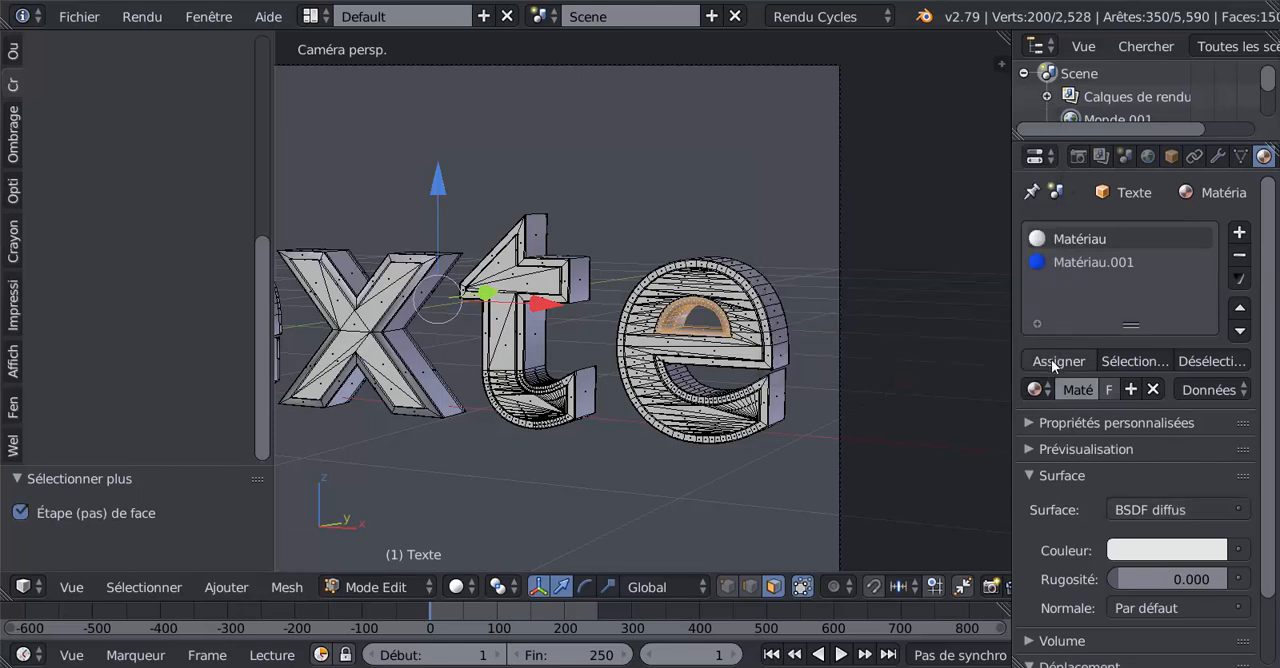
pyautogui.click(1056, 361)
# - Switch the viewport back to rendered shading and check the holes of both e's within the whole text
pyautogui.click(457, 587)
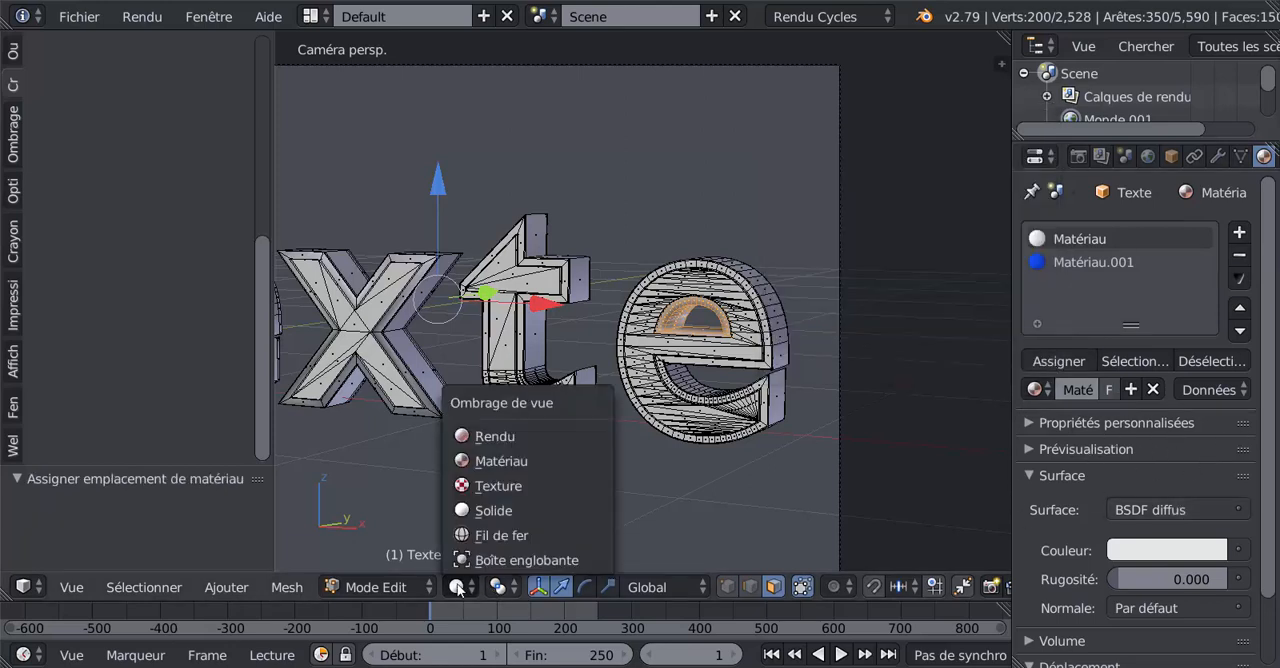
pyautogui.click(466, 436)
pyautogui.scroll(-2, 702, 456)
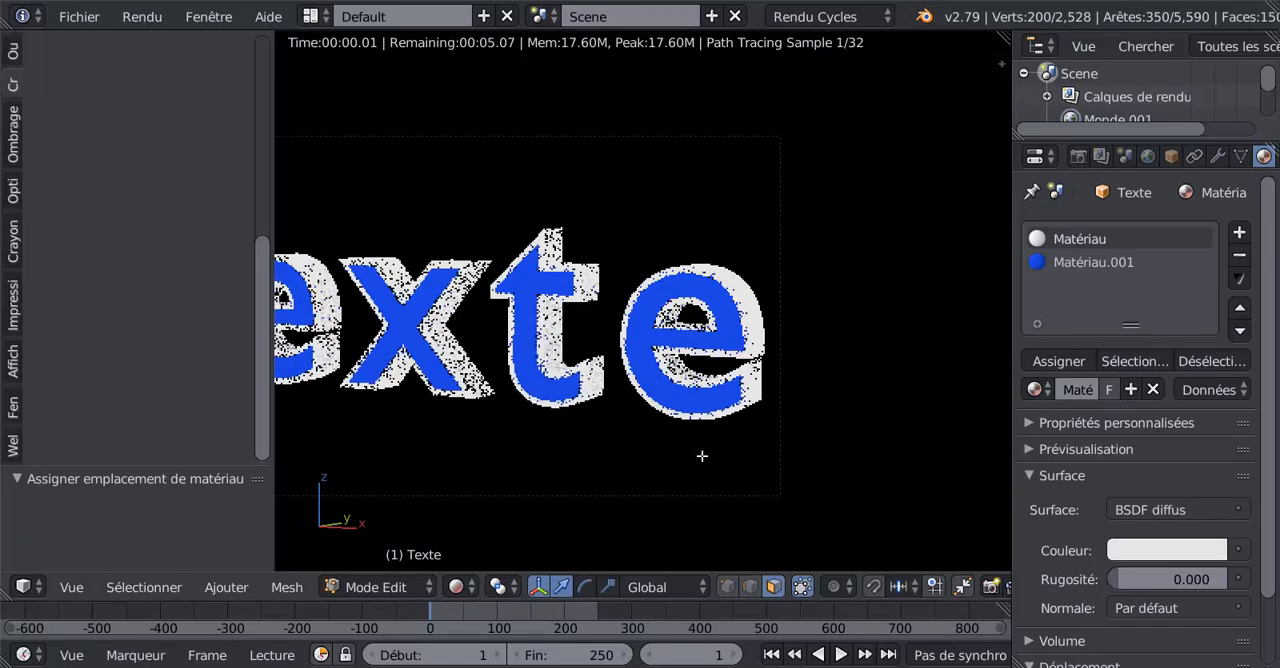
pyautogui.scroll(-6, 650, 475)
pyautogui.scroll(4, 600, 488)
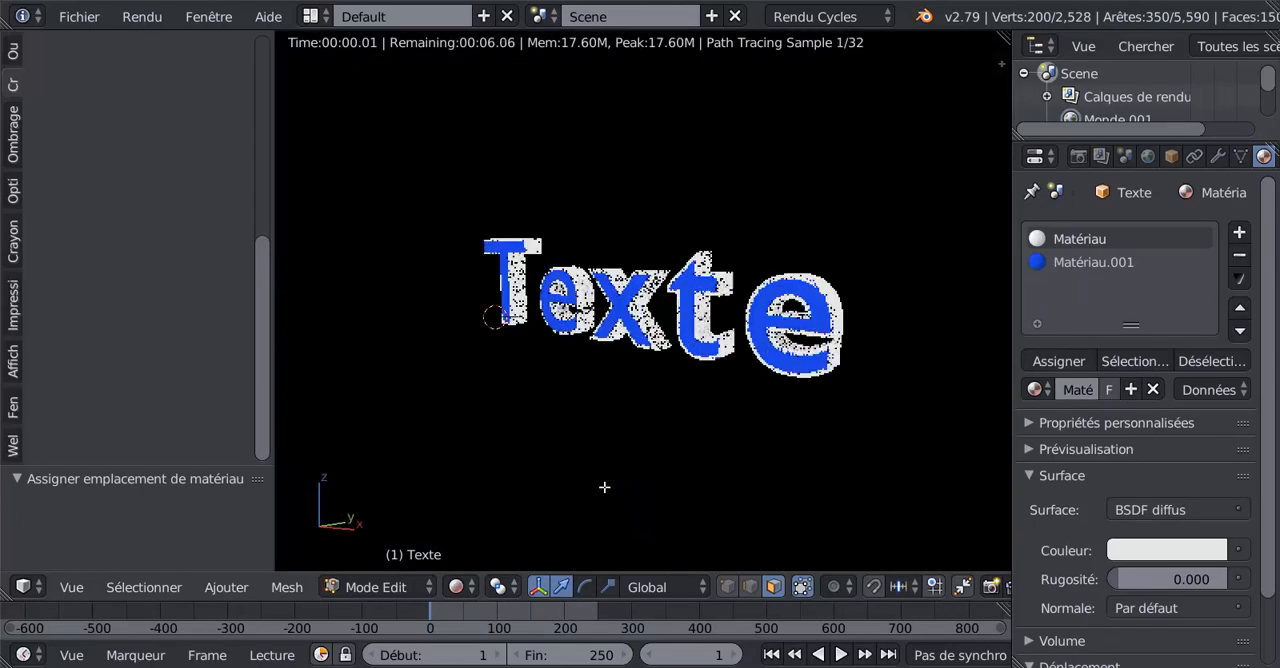
# - Widen the 3D viewport by narrowing the properties editor and the tool shelf, and inspect the whole rendered text in it
pyautogui.scroll(2, 604, 487)
pyautogui.scroll(-1, 604, 487)
pyautogui.moveTo(634, 491)
pyautogui.keyDown('shift'); pyautogui.mouseDown(button='middle')
pyautogui.moveTo(588, 501)
pyautogui.moveTo(643, 491)
pyautogui.mouseUp(button='middle'); pyautogui.keyUp('shift')
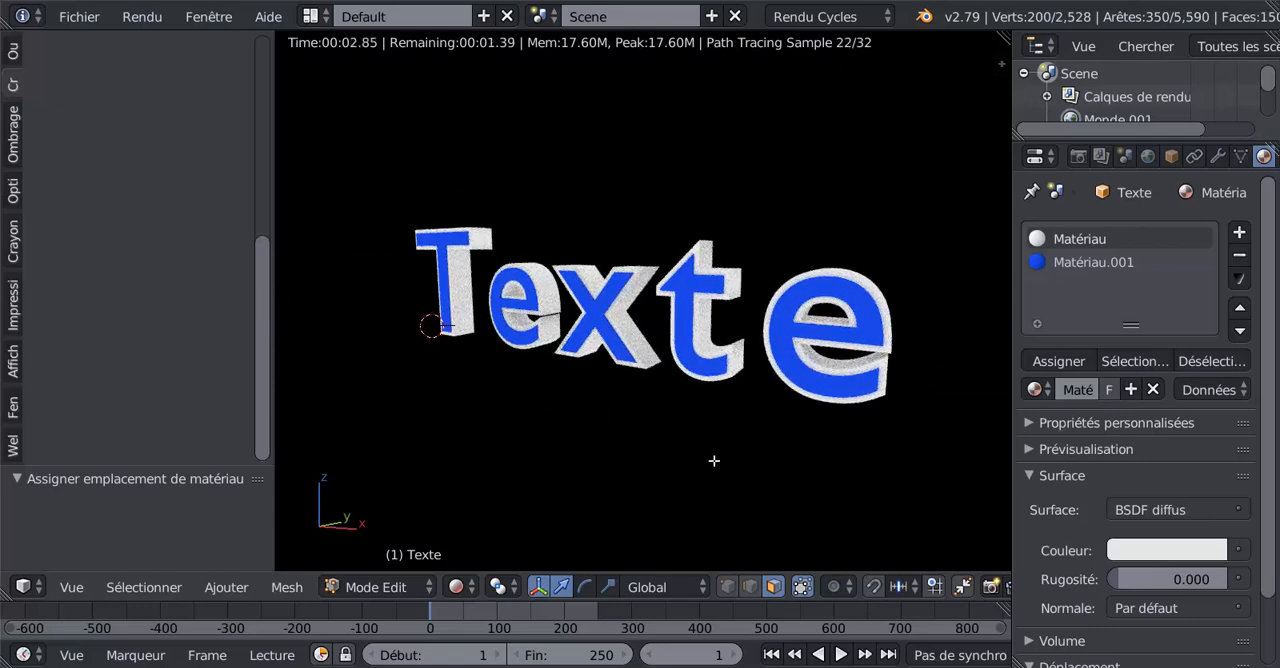
pyautogui.scroll(2, 772, 458)
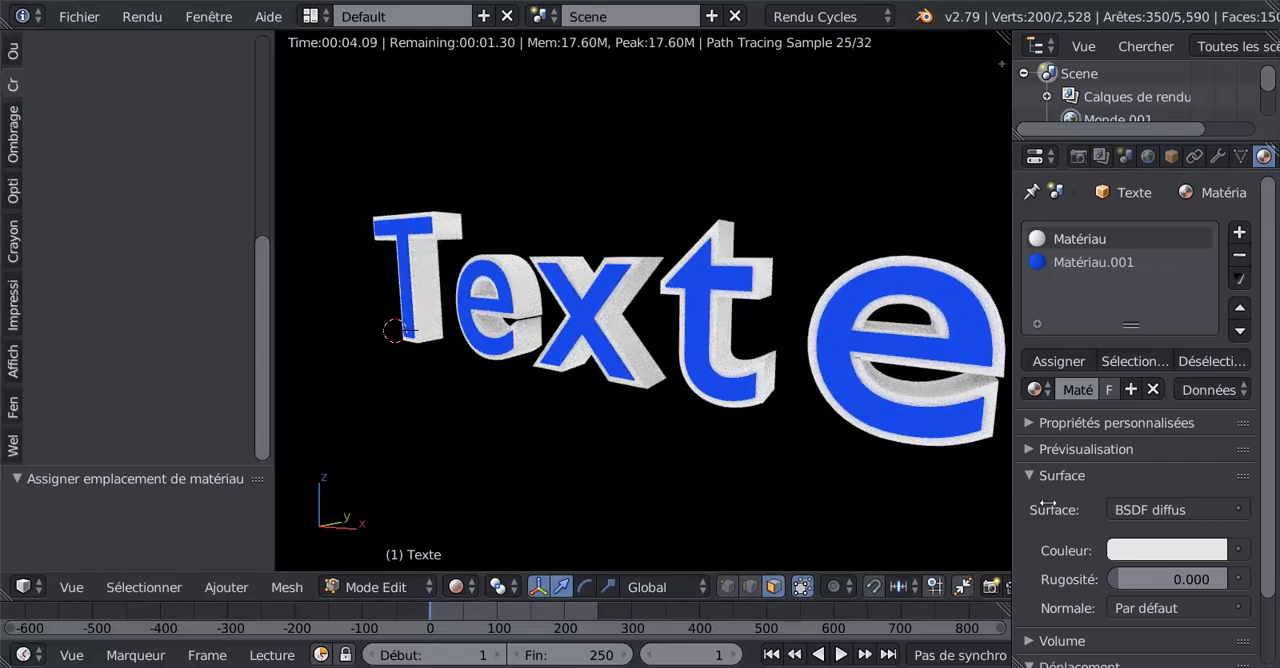
pyautogui.moveTo(1047, 503); pyautogui.dragTo(1078, 503)
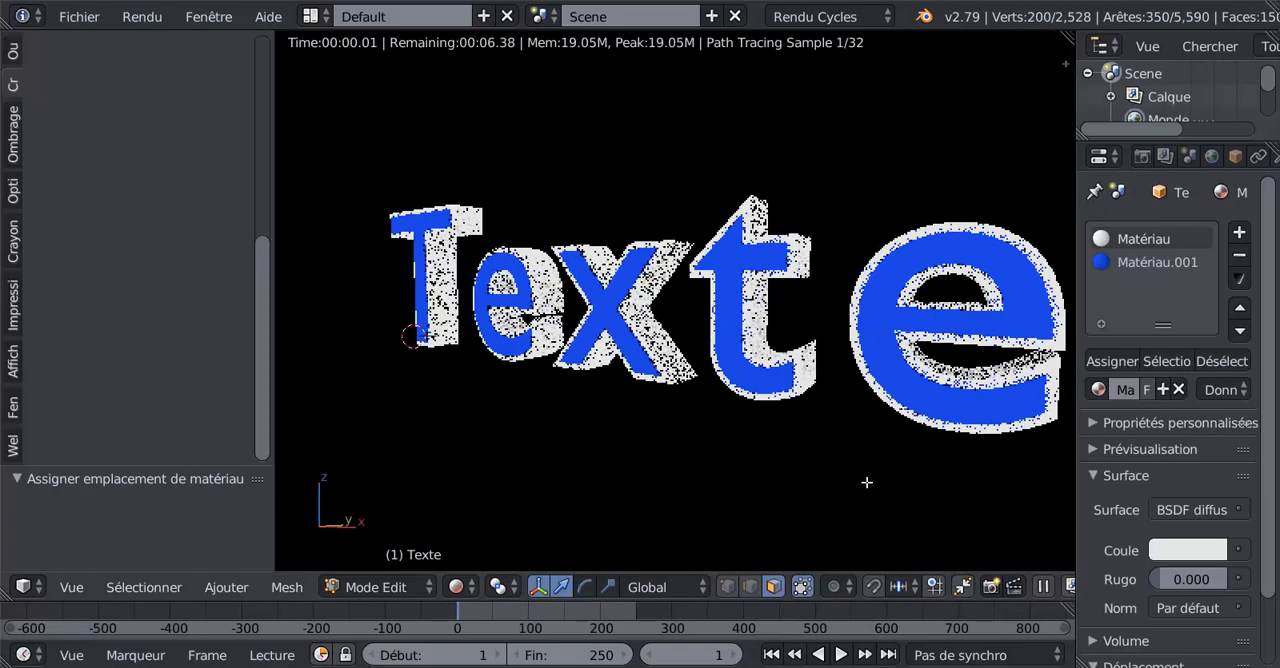
pyautogui.moveTo(867, 482); pyautogui.dragTo(820, 479, button='middle')
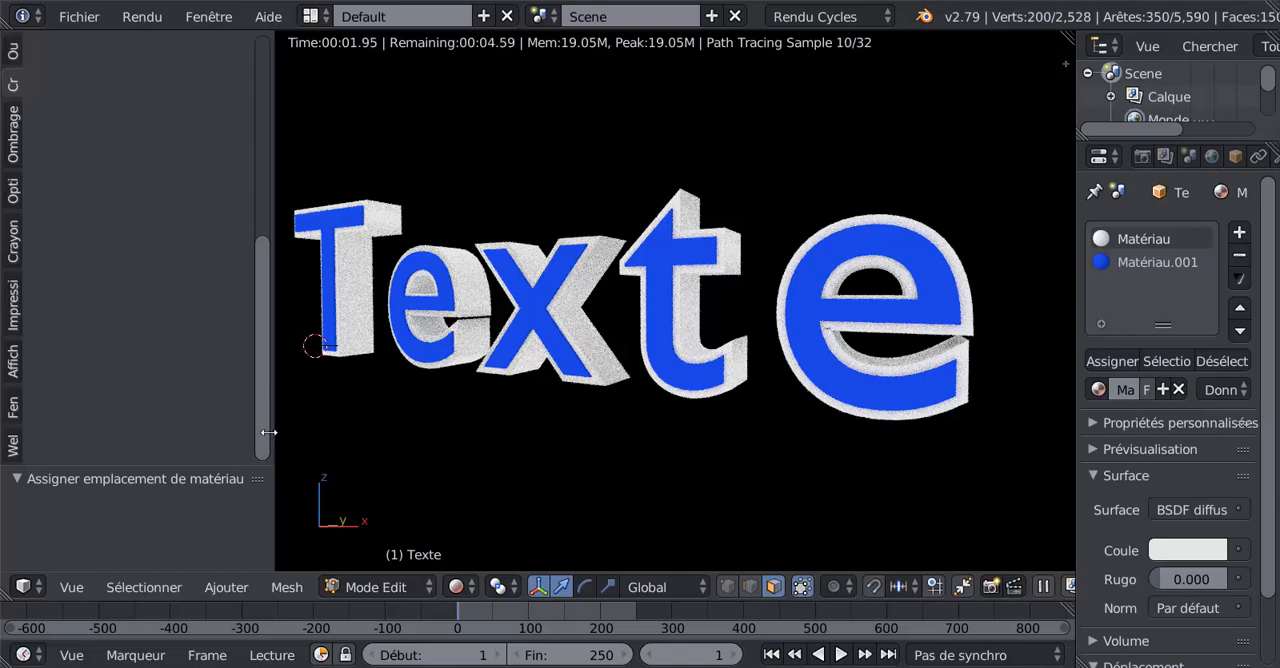
pyautogui.moveTo(269, 432); pyautogui.dragTo(204, 432)
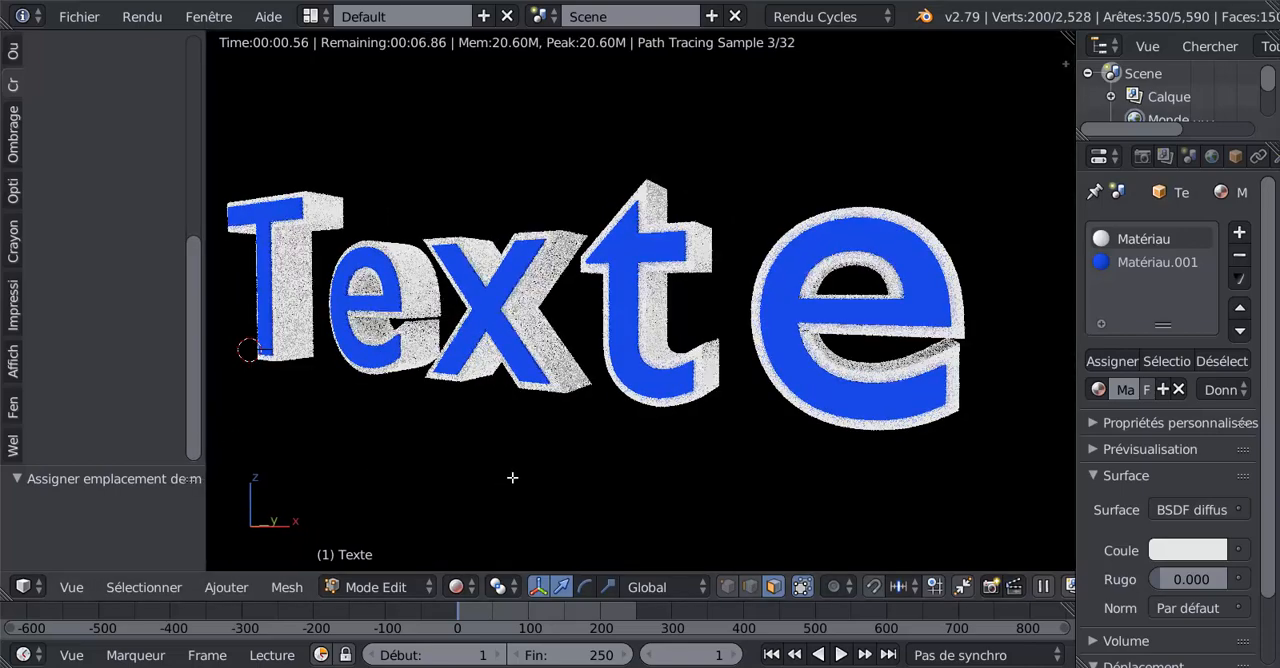
pyautogui.moveTo(512, 478); pyautogui.dragTo(620, 491, button='middle')
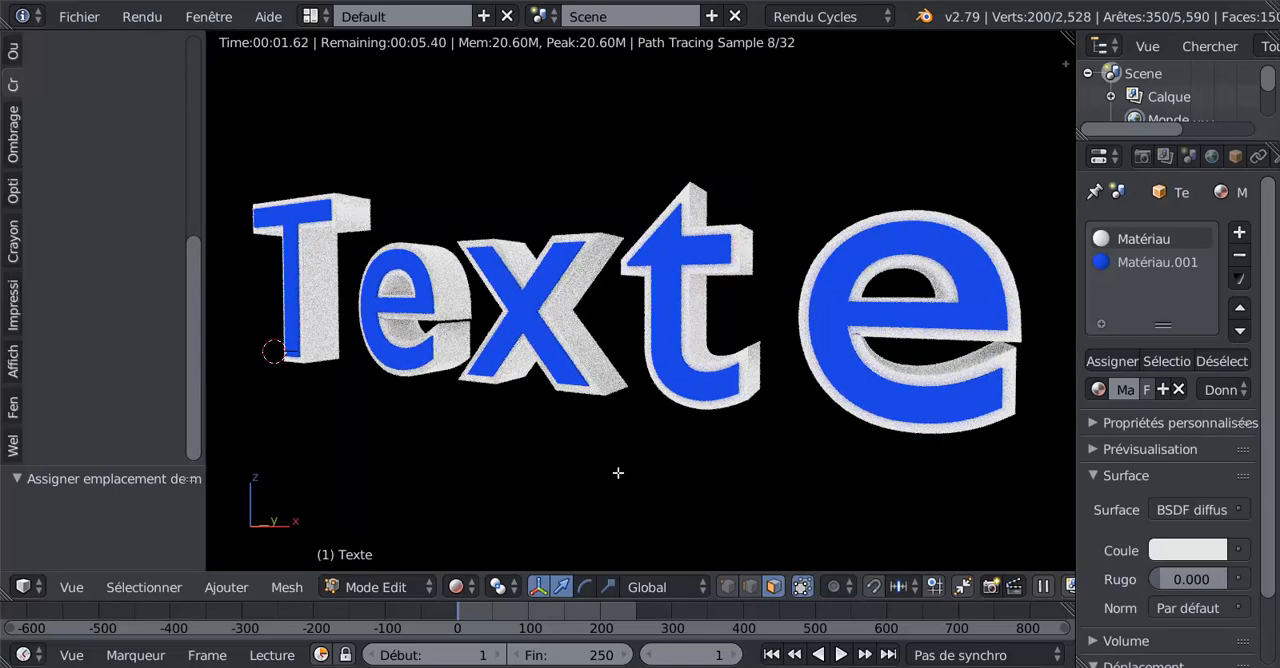
pyautogui.scroll(-3, 618, 472)
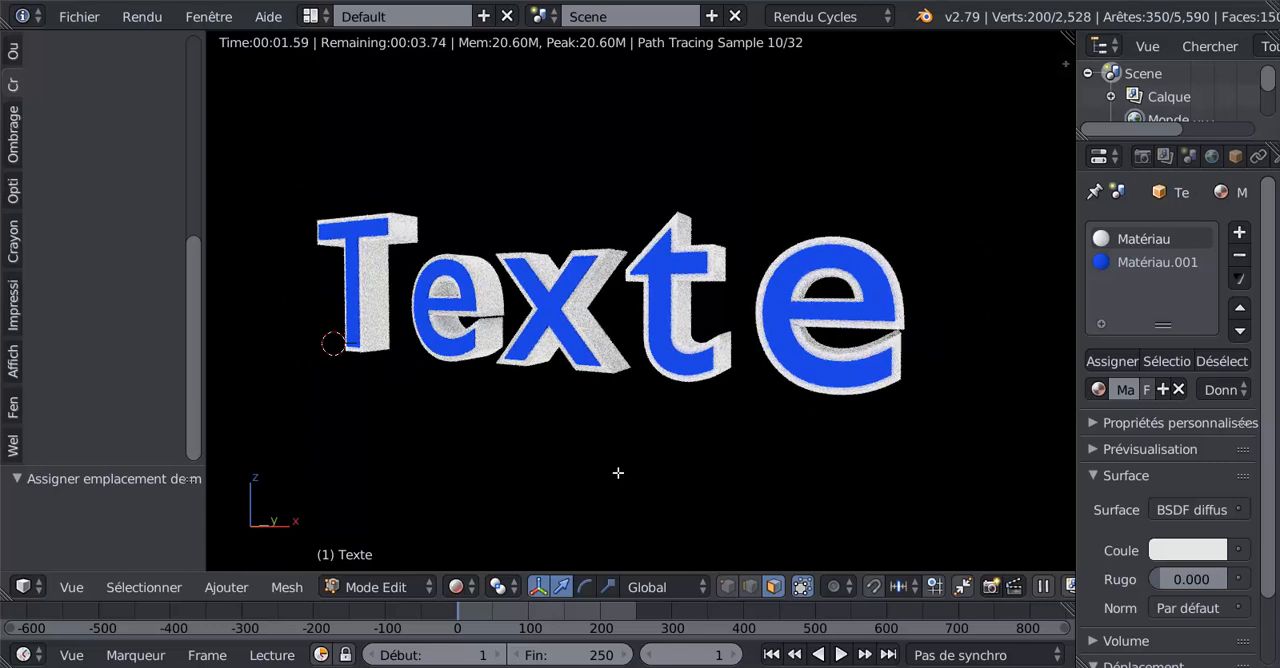